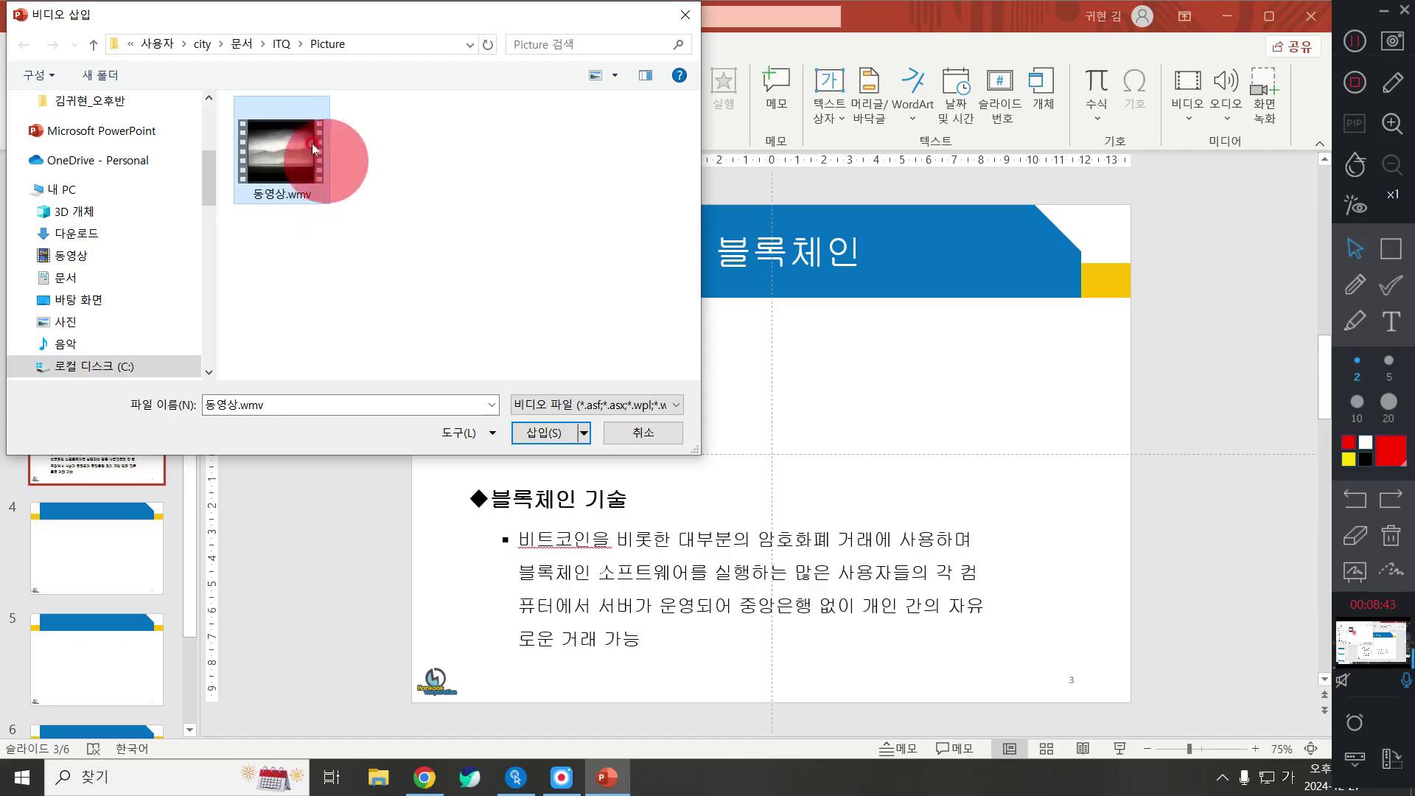
Insert the video 동영상.wmv on slide 3 and set it to loop and start automatically
left_click(564, 435)
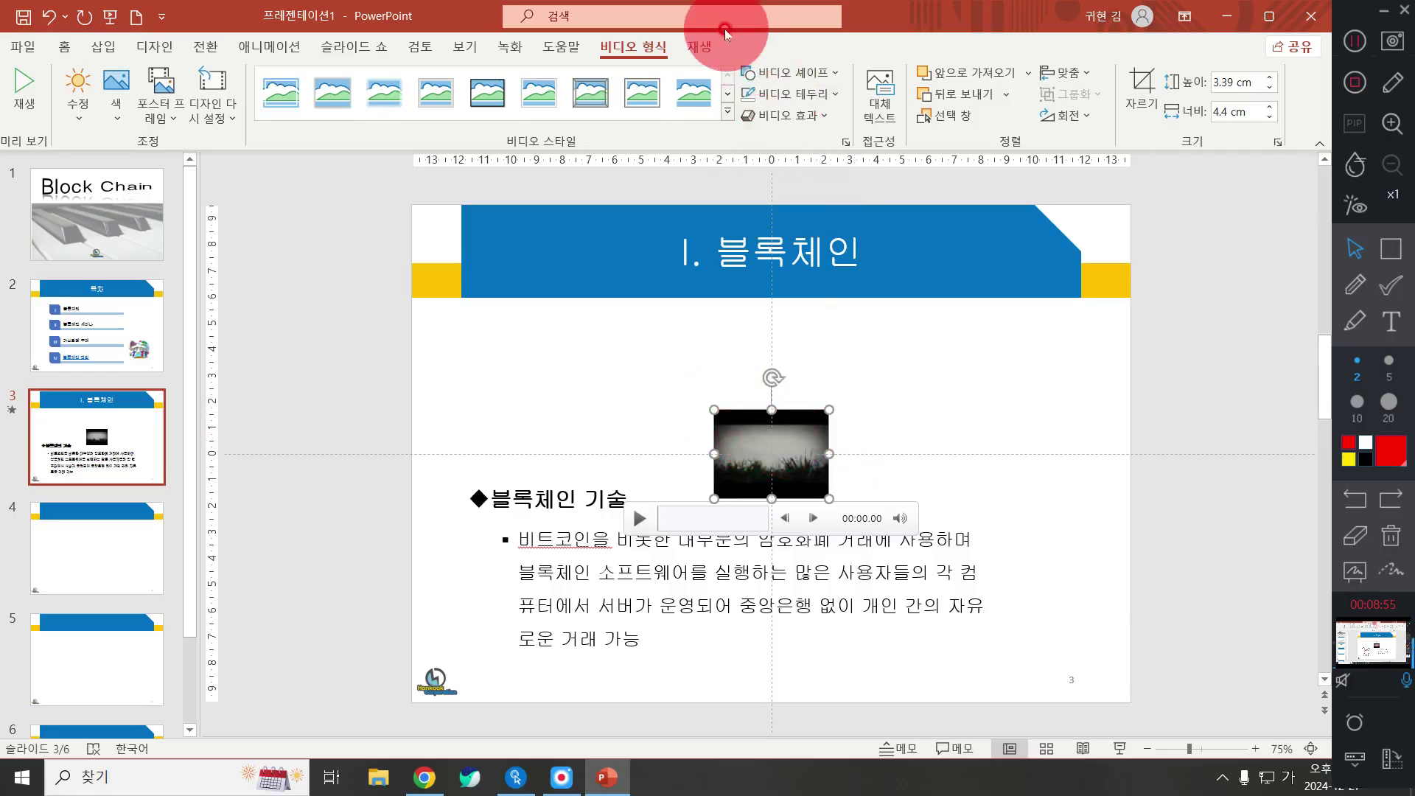
left_click(699, 48)
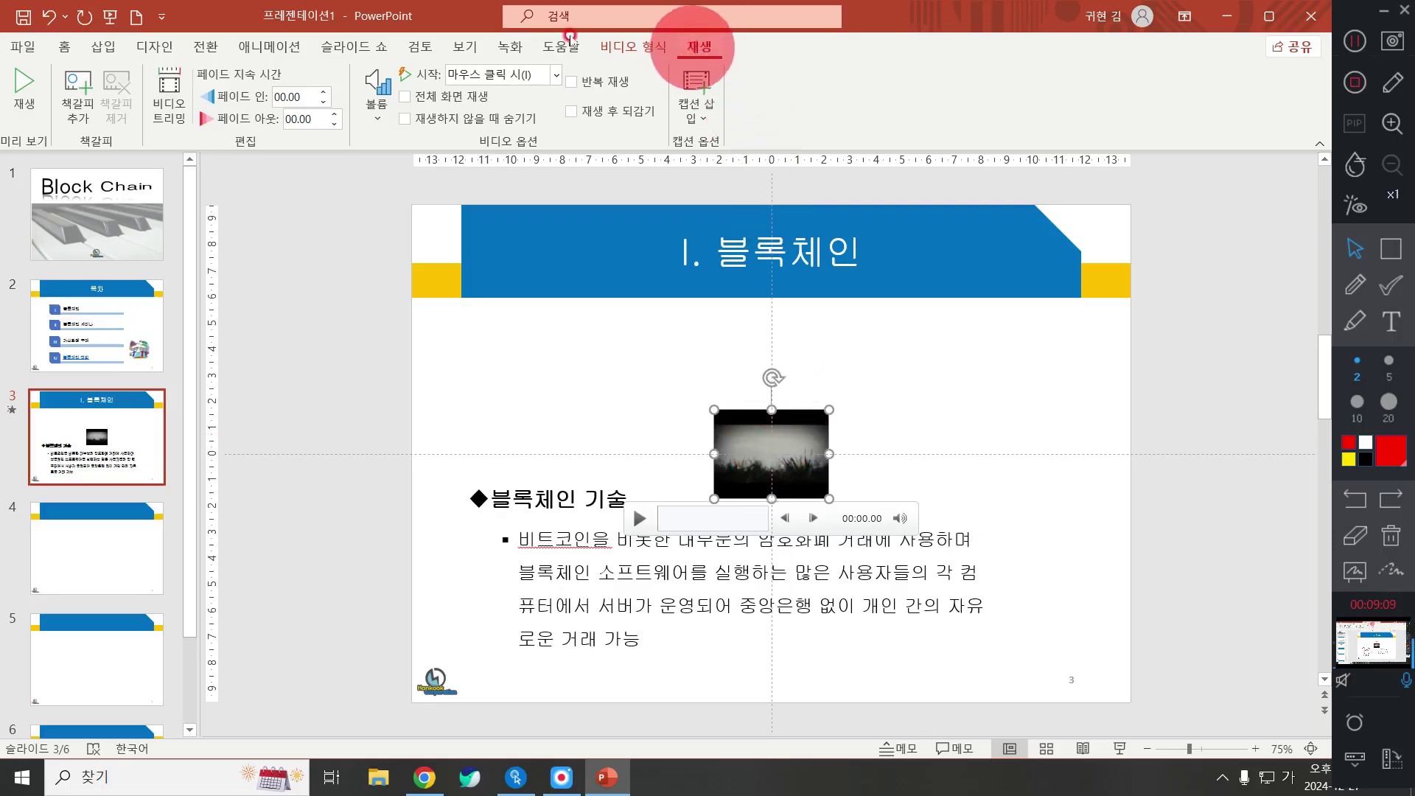
left_click(583, 81)
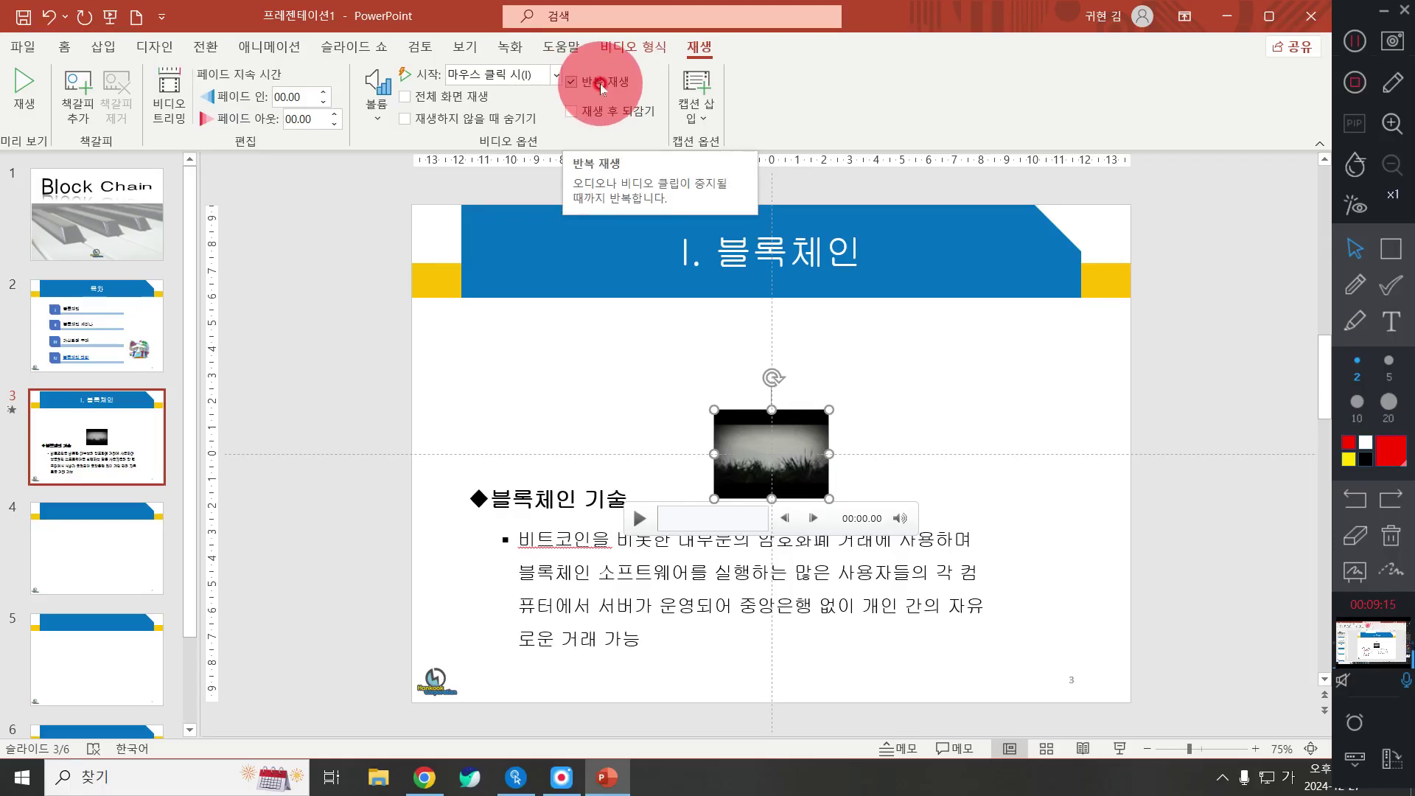
left_click(527, 81)
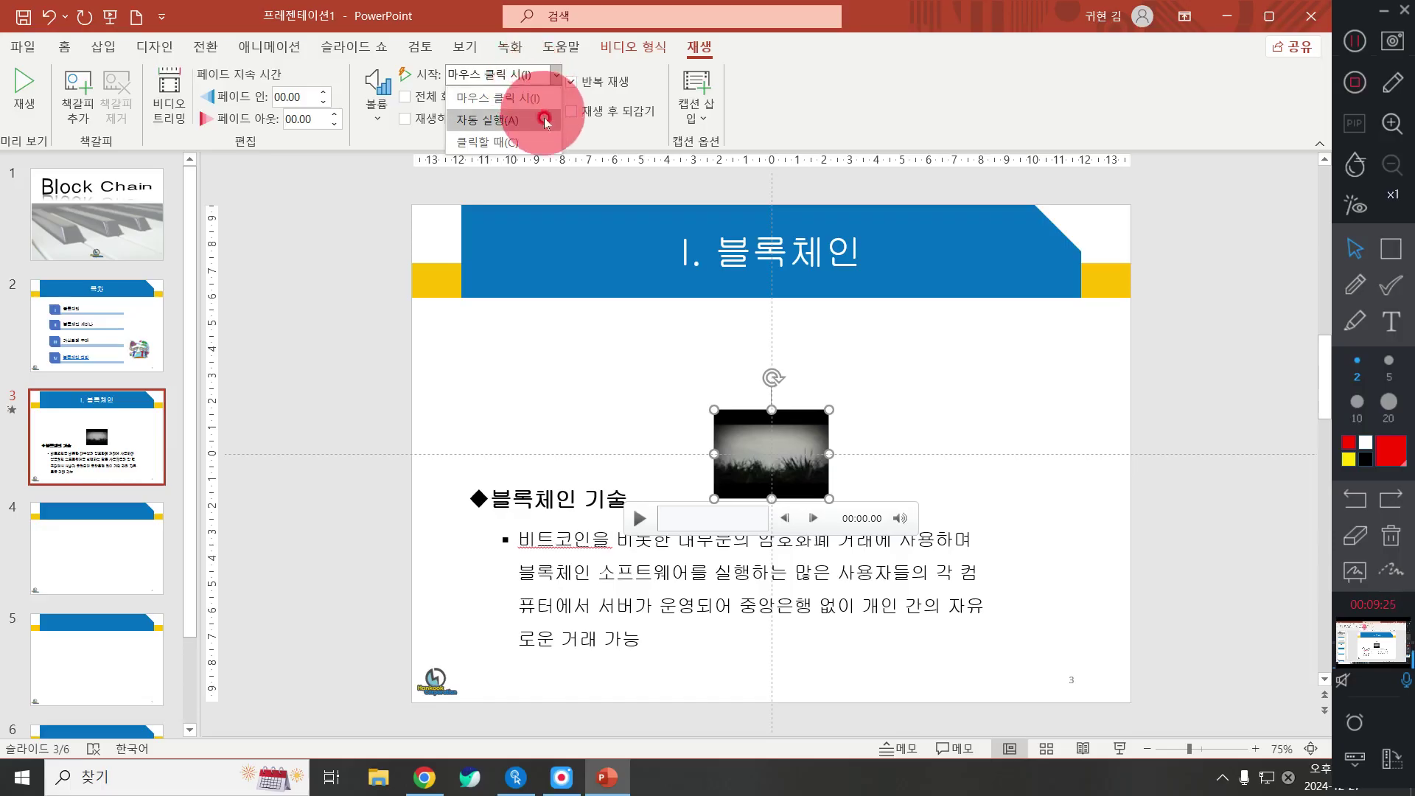
left_click(506, 122)
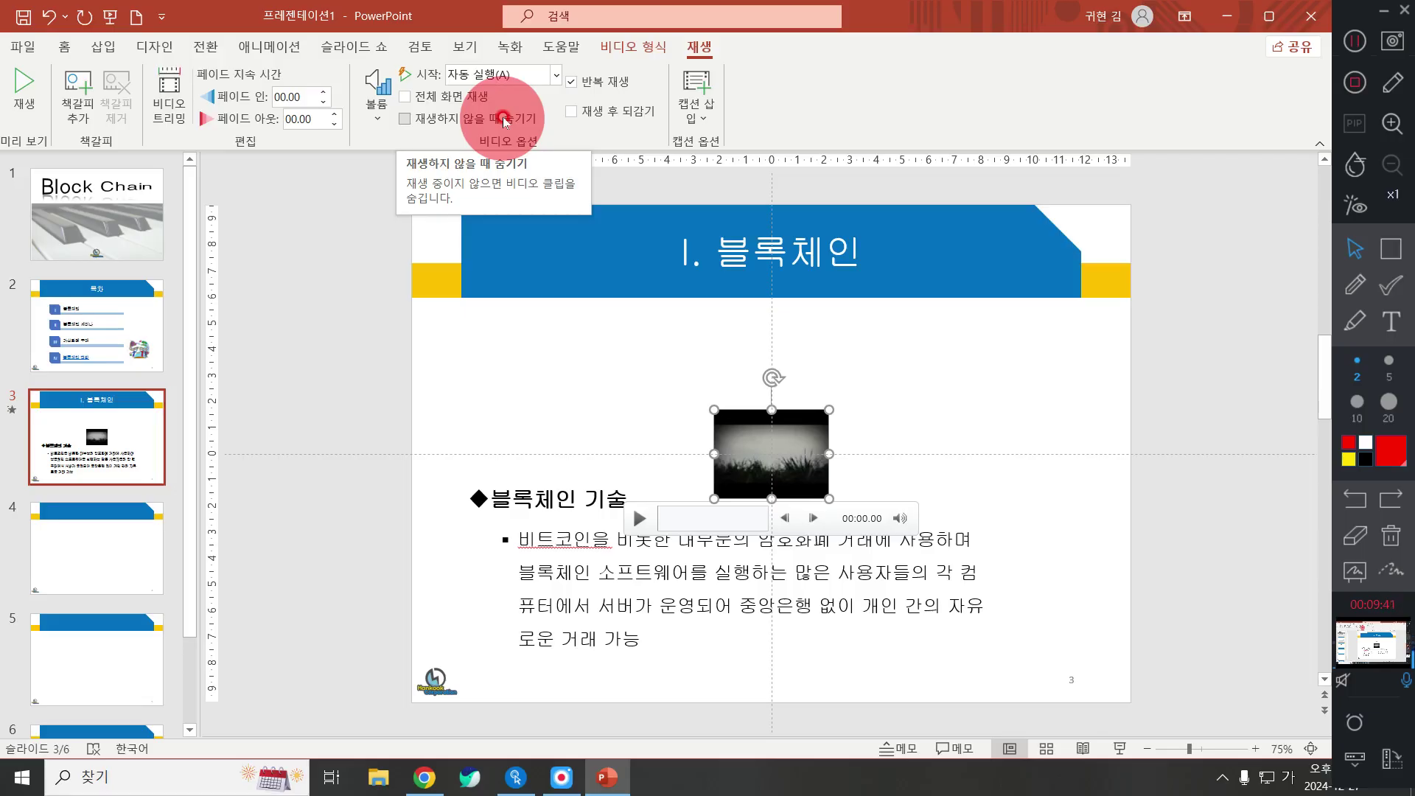
Move the video beside the end of the paragraph in the slide's lower half and deselect it
left_click_drag(766, 443, 1061, 547)
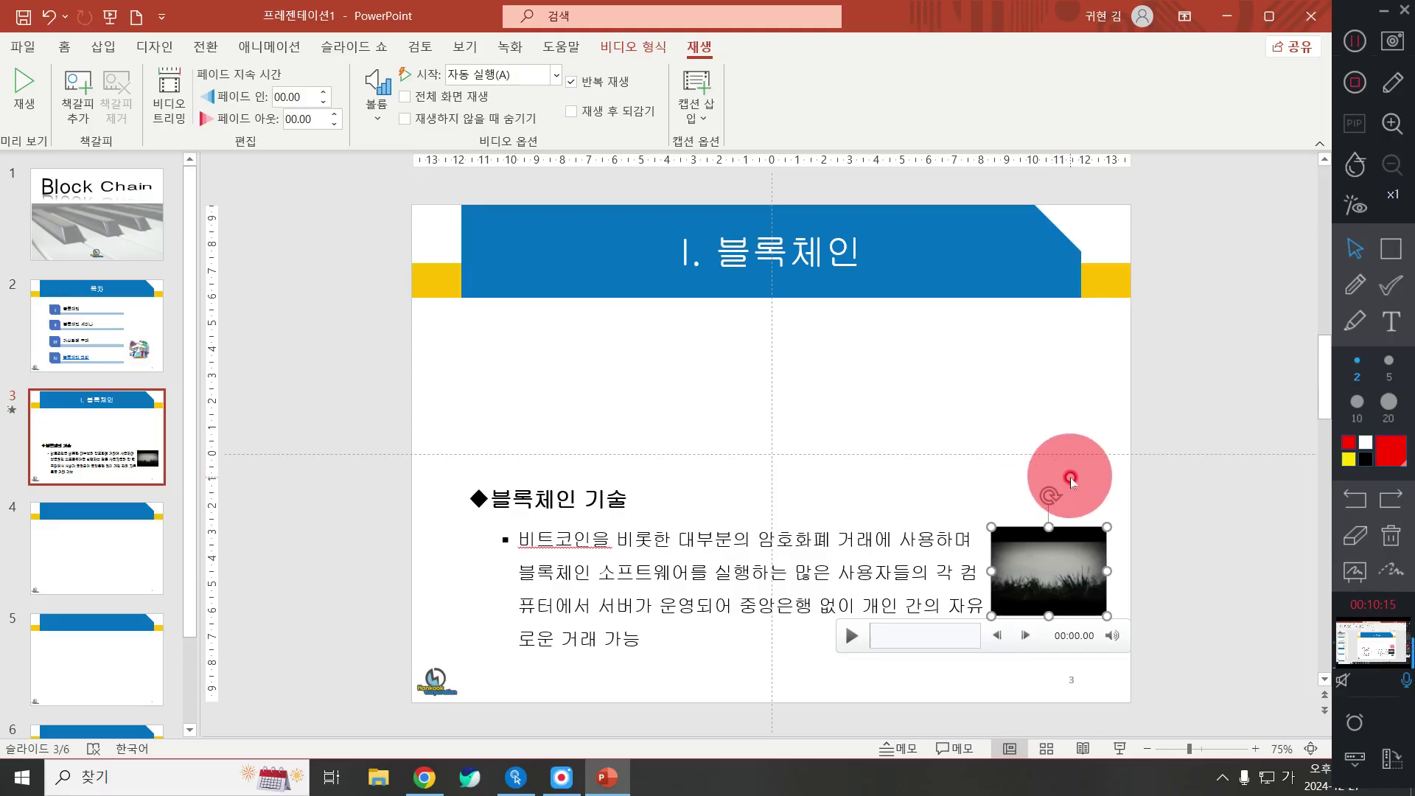
left_click(726, 376)
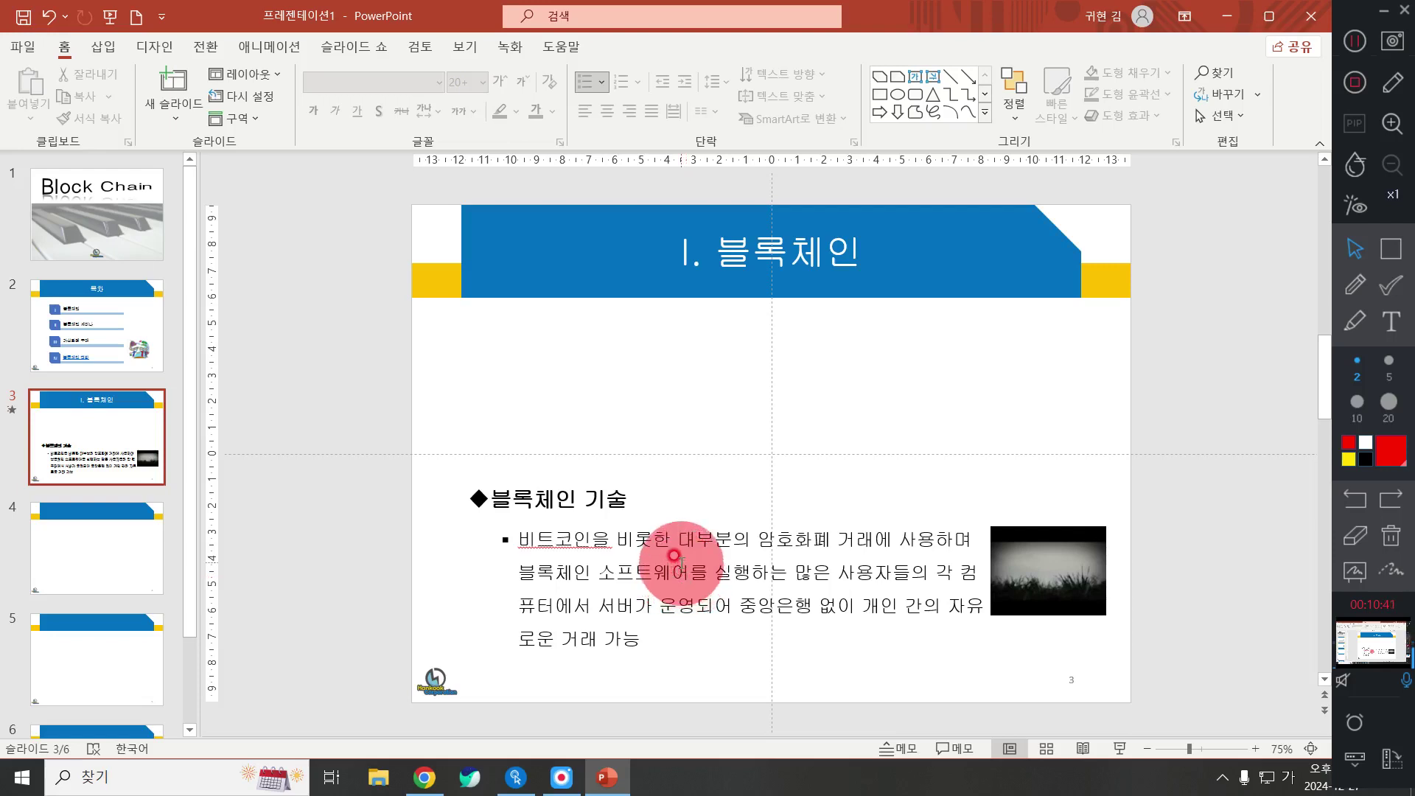
Copy the 블록체인 기술 text box to just below the title and widen the copy to the video's outer edge
left_click_drag(676, 559, 684, 391)
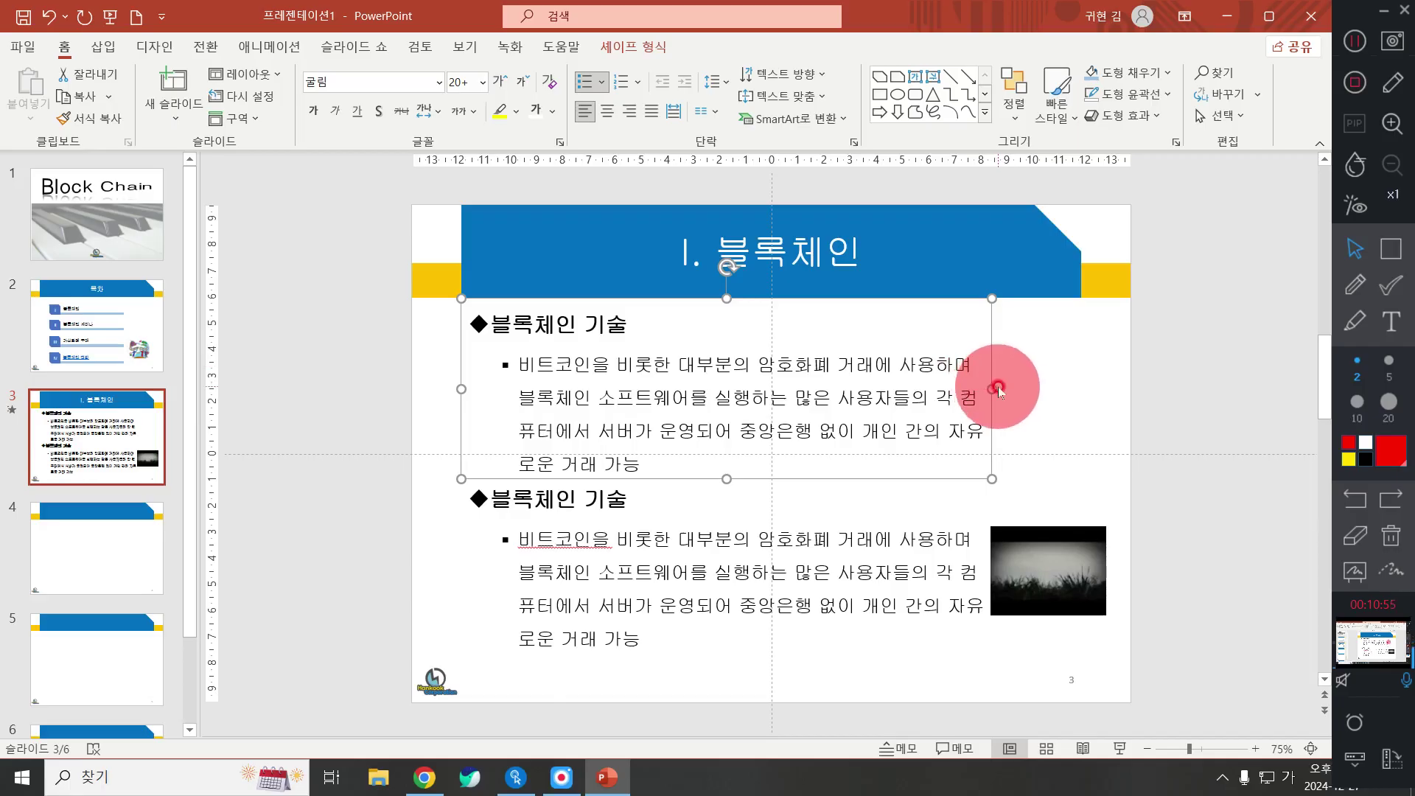
left_click_drag(992, 386, 1106, 384)
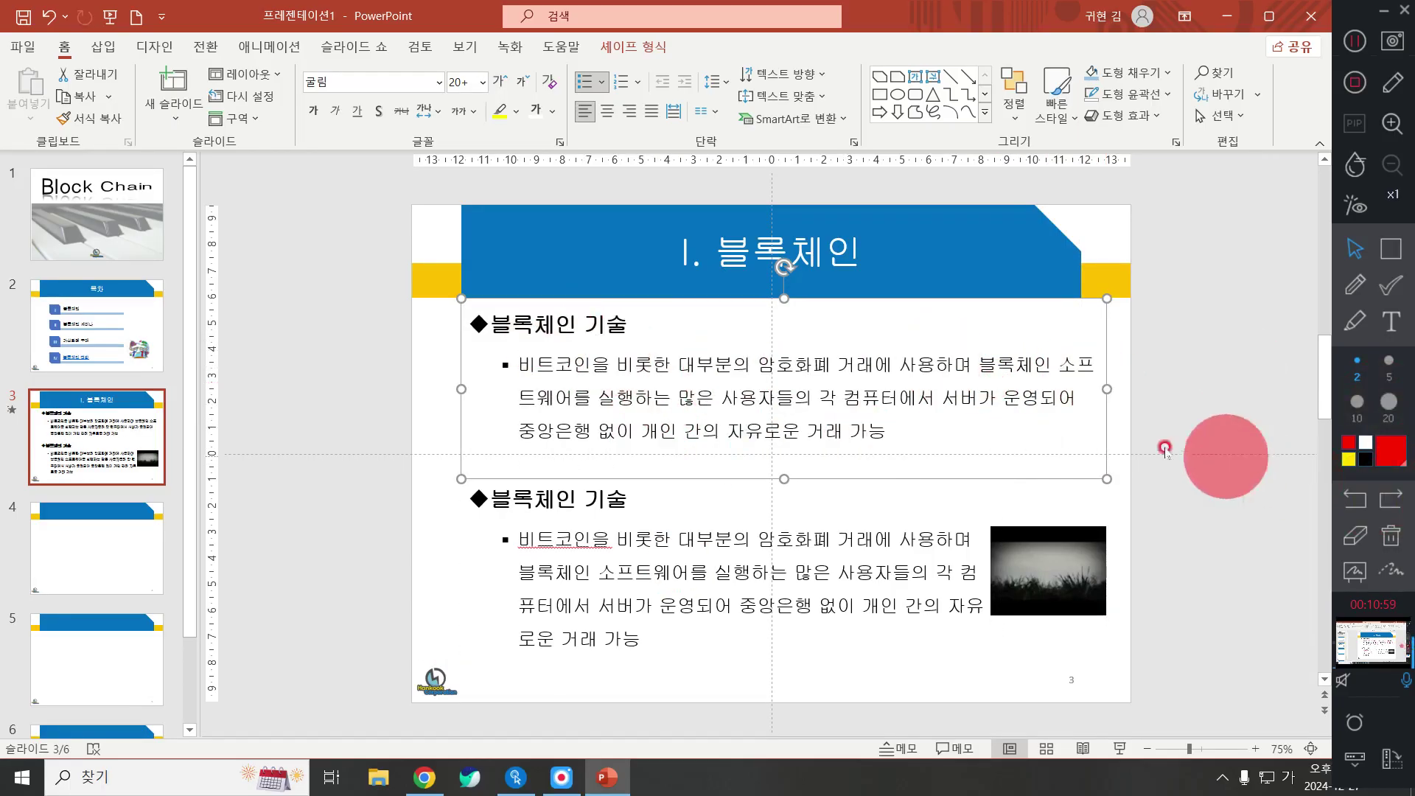
Delete the upper text box's paragraph text after "비트코인을 비롯한"
left_click_drag(891, 427, 616, 365)
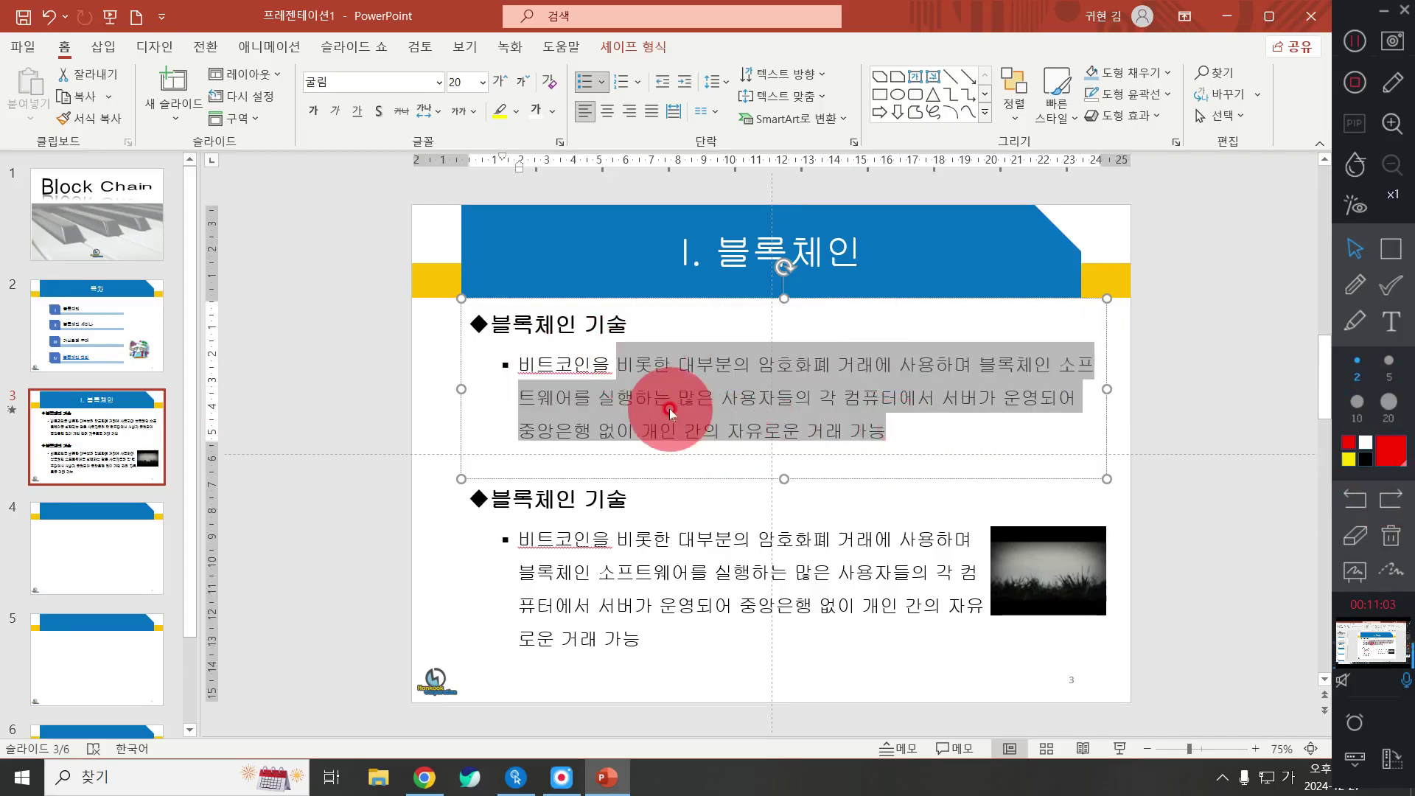
left_click(687, 394)
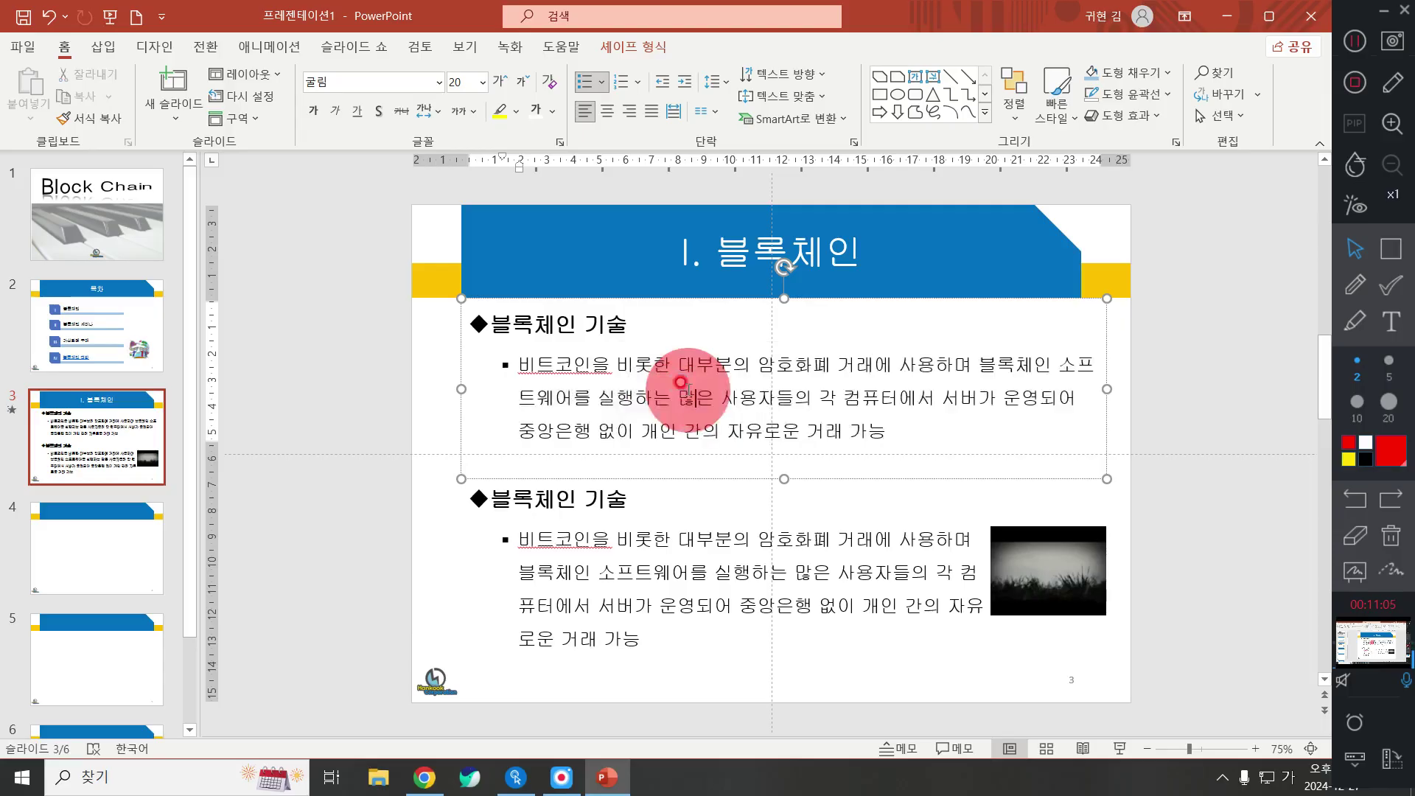
left_click_drag(892, 426, 682, 360)
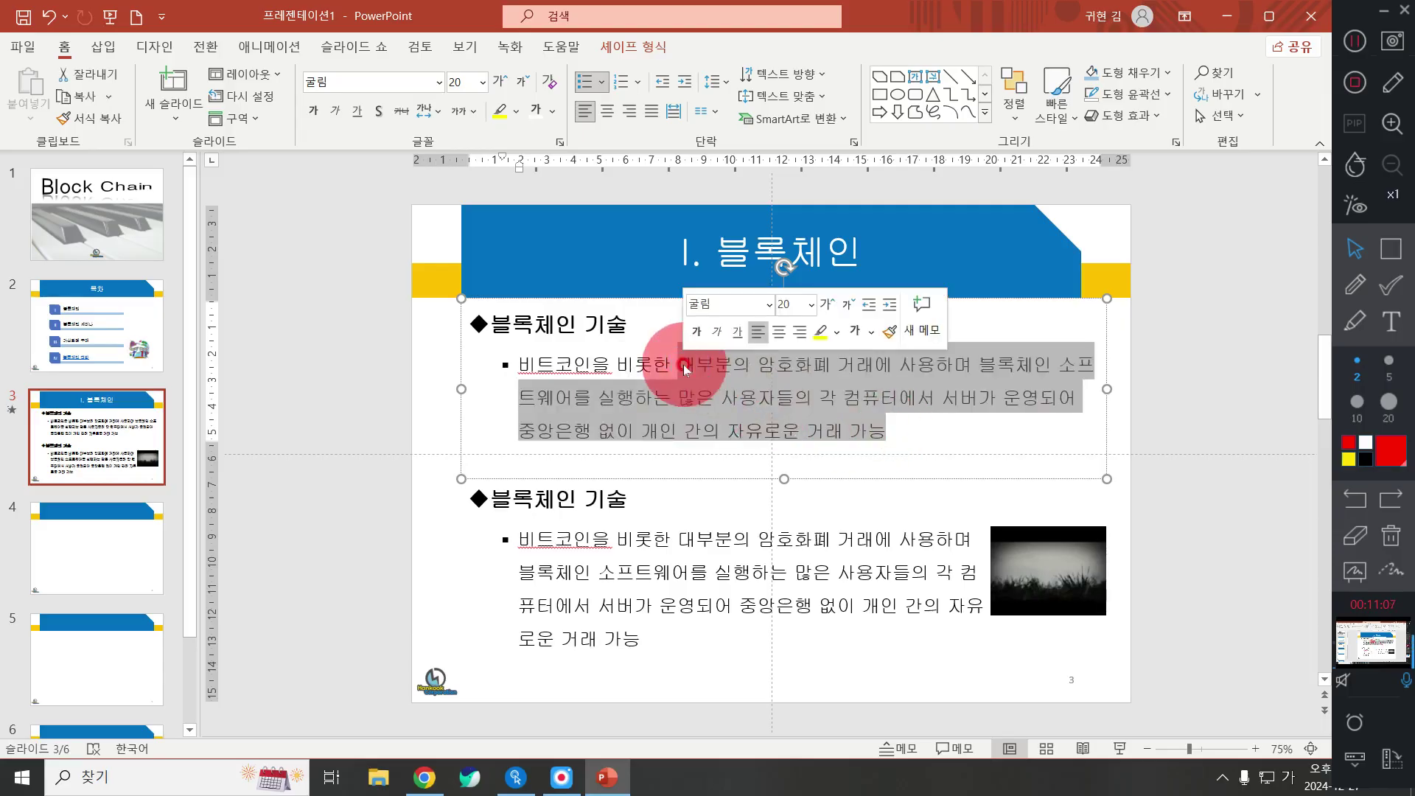
key("BackSpace")
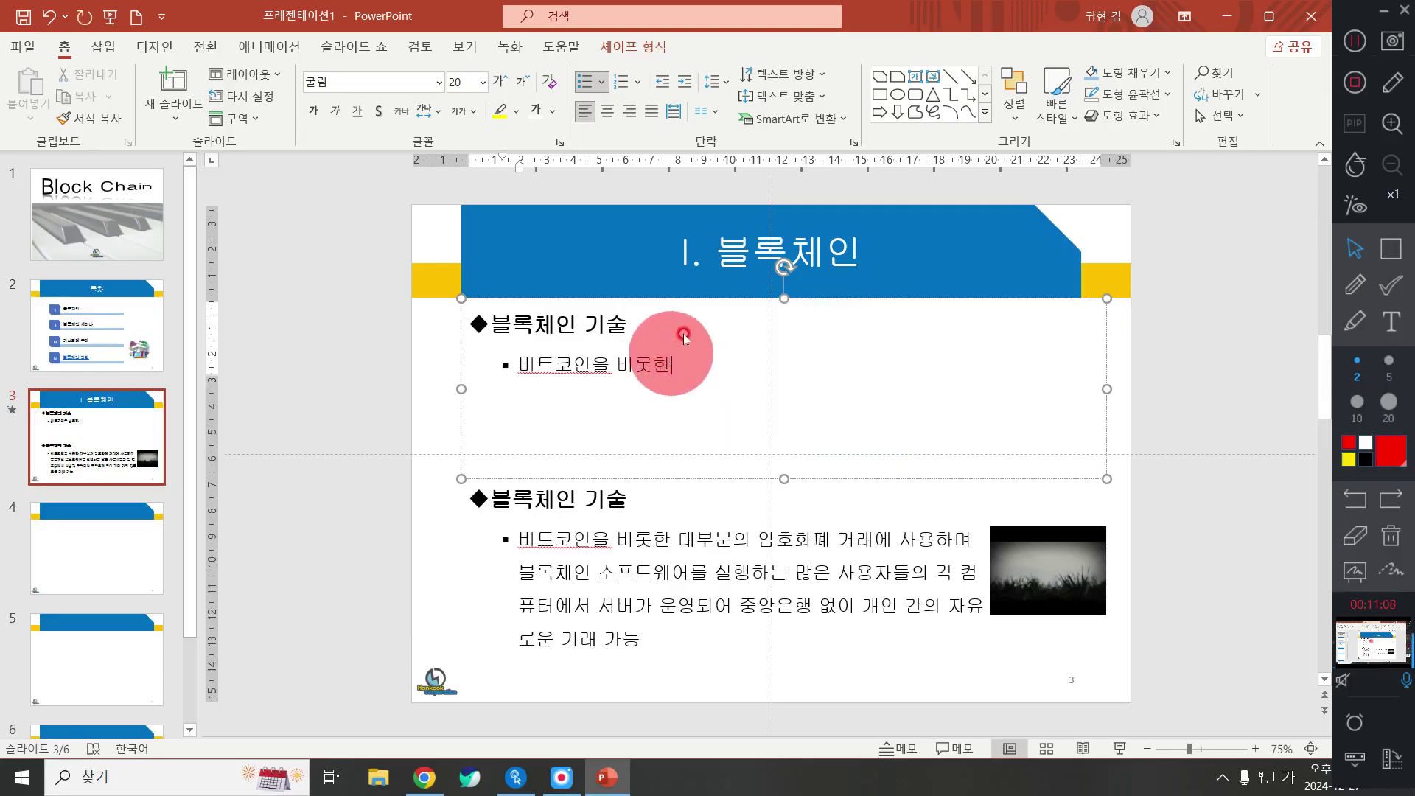
Try deleting the end of the upper text box's heading, and undo the deletion
triple_click(631, 325)
left_click_drag(567, 328, 564, 323)
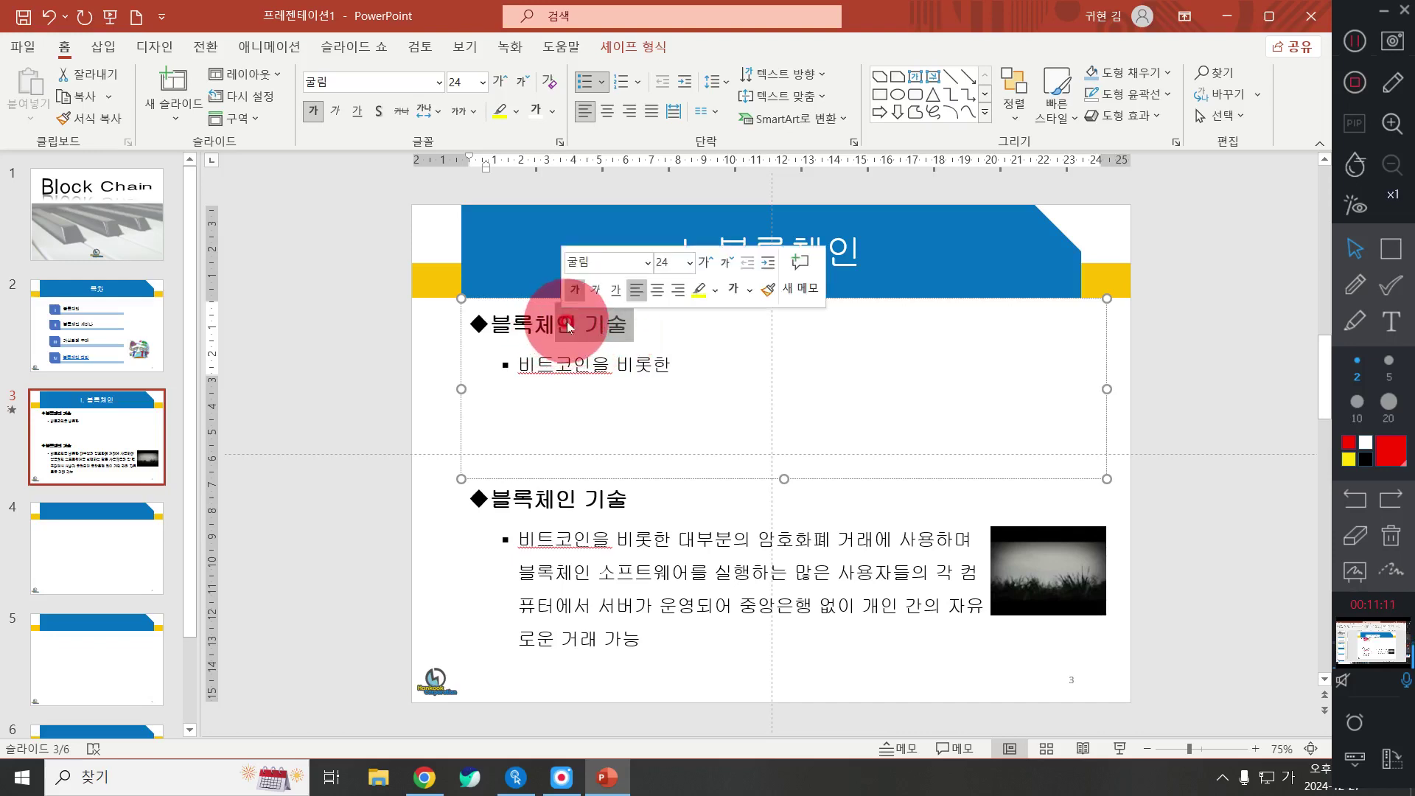
key("Delete")
key("ctrl+z")
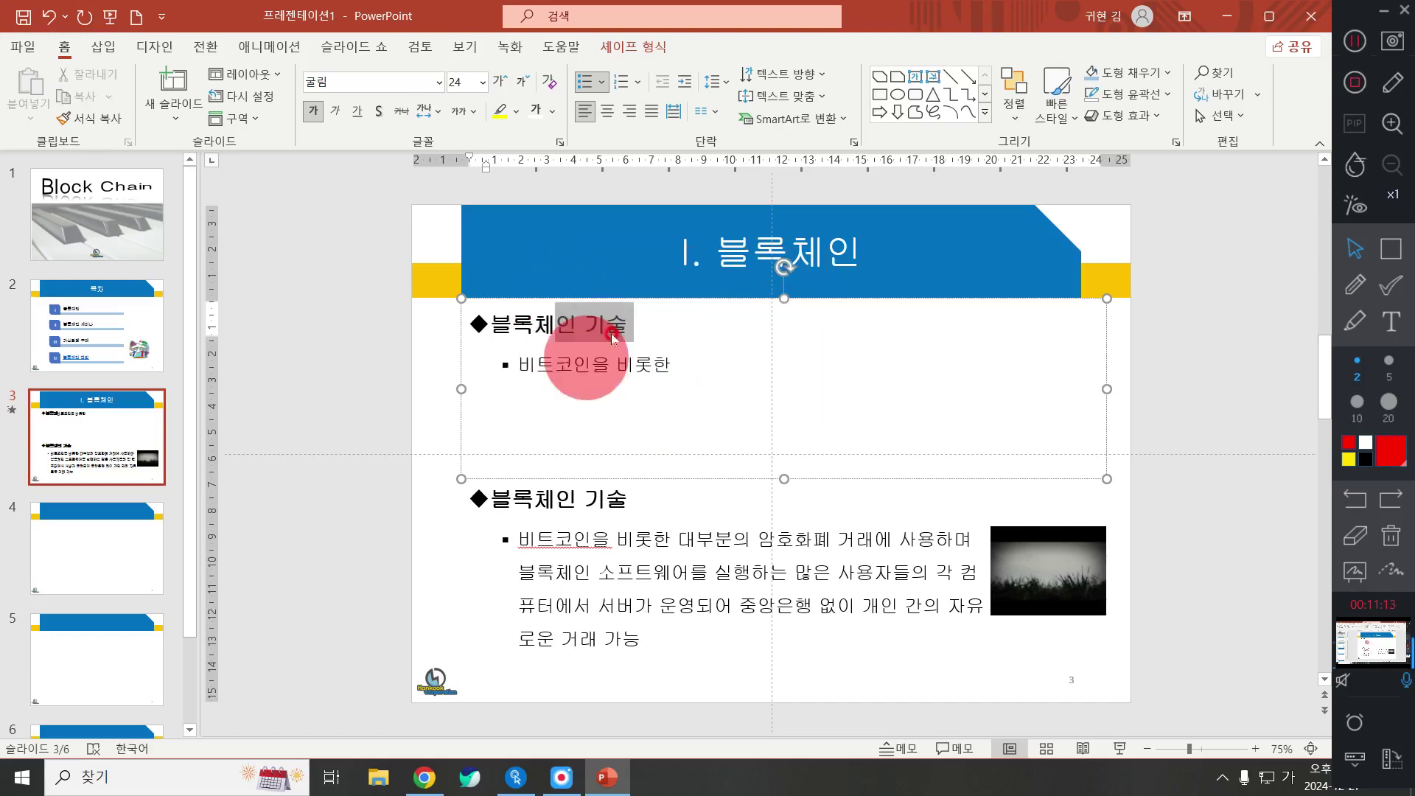
left_click(636, 326)
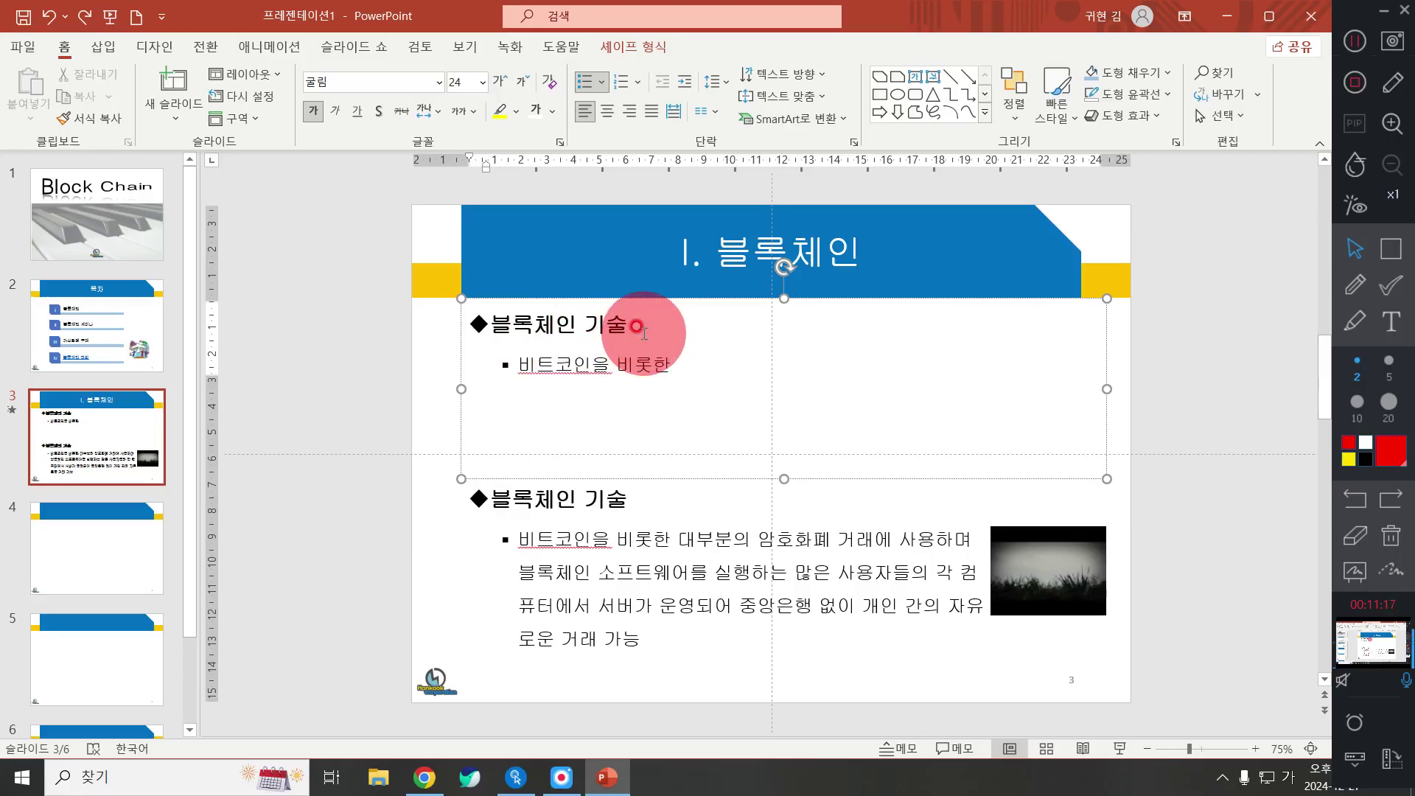
Begin the title of slide 4 with the numeral "II."
left_click(112, 546)
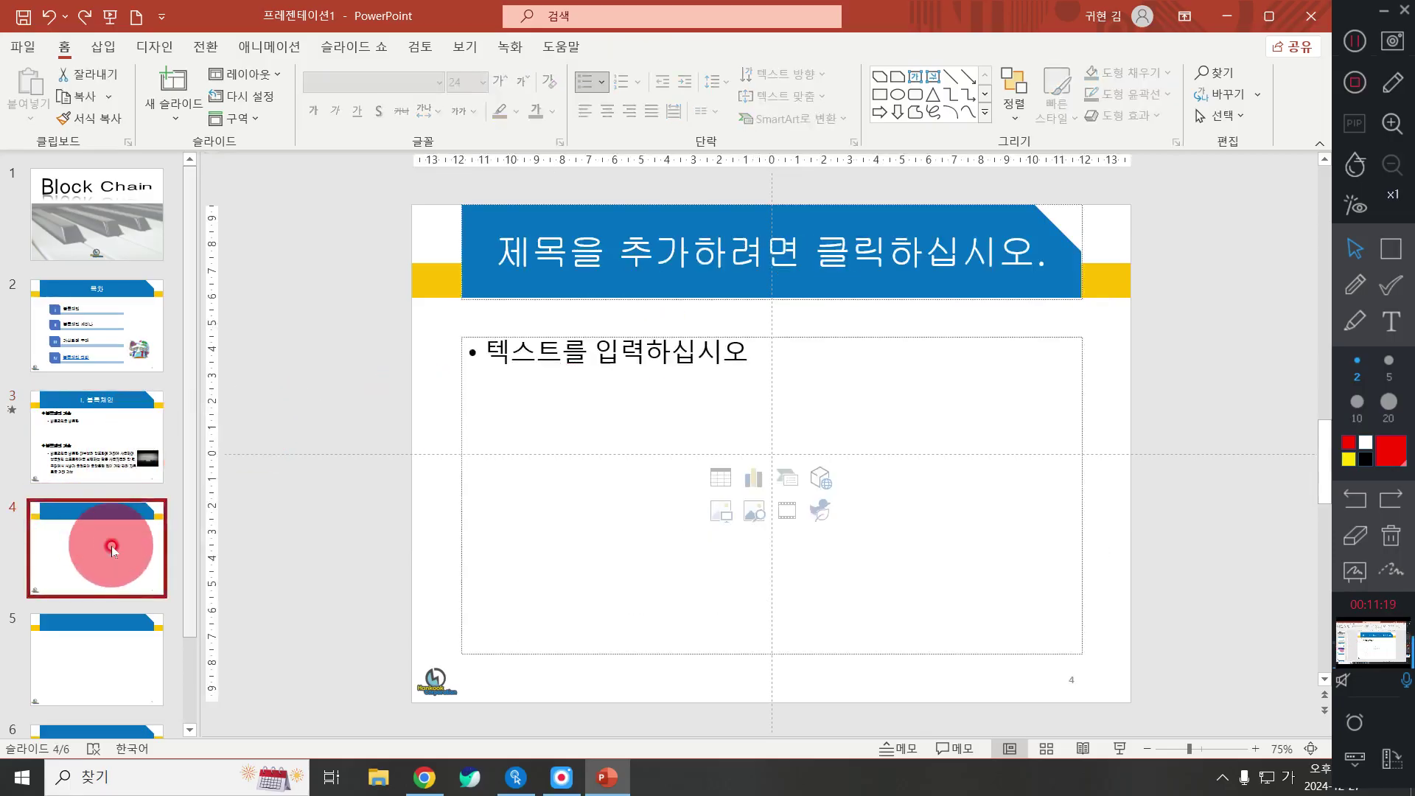
left_click(740, 272)
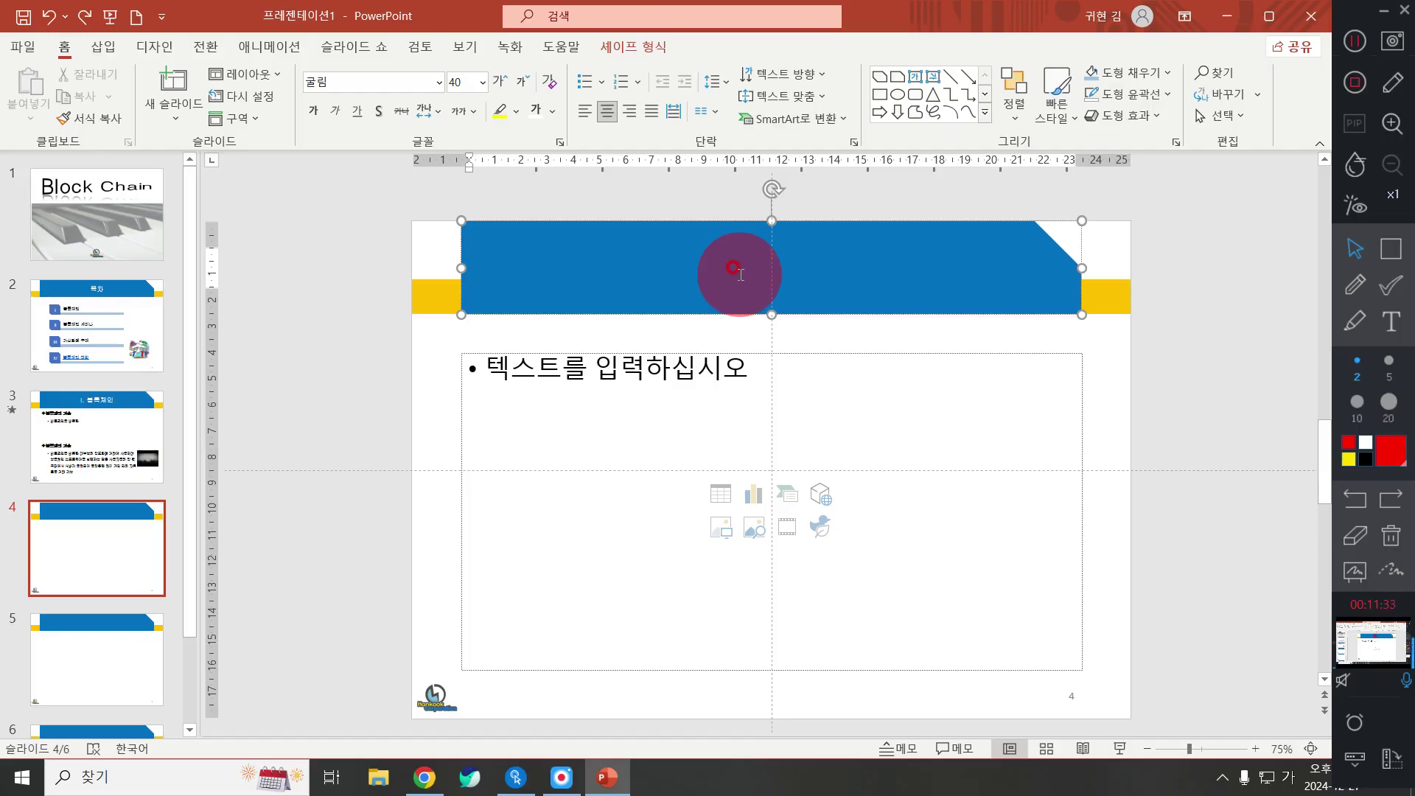
type("ㅠㅛㅕ")
key("BackSpace")
key("BackSpace")
key("BackSpace")
type("ㅠㅛㅕ")
key("BackSpace")
key("BackSpace")
key("BackSpace")
type("ㅑㅑ")
key("BackSpace")
key("BackSpace")
key("Hangul")
type("II")
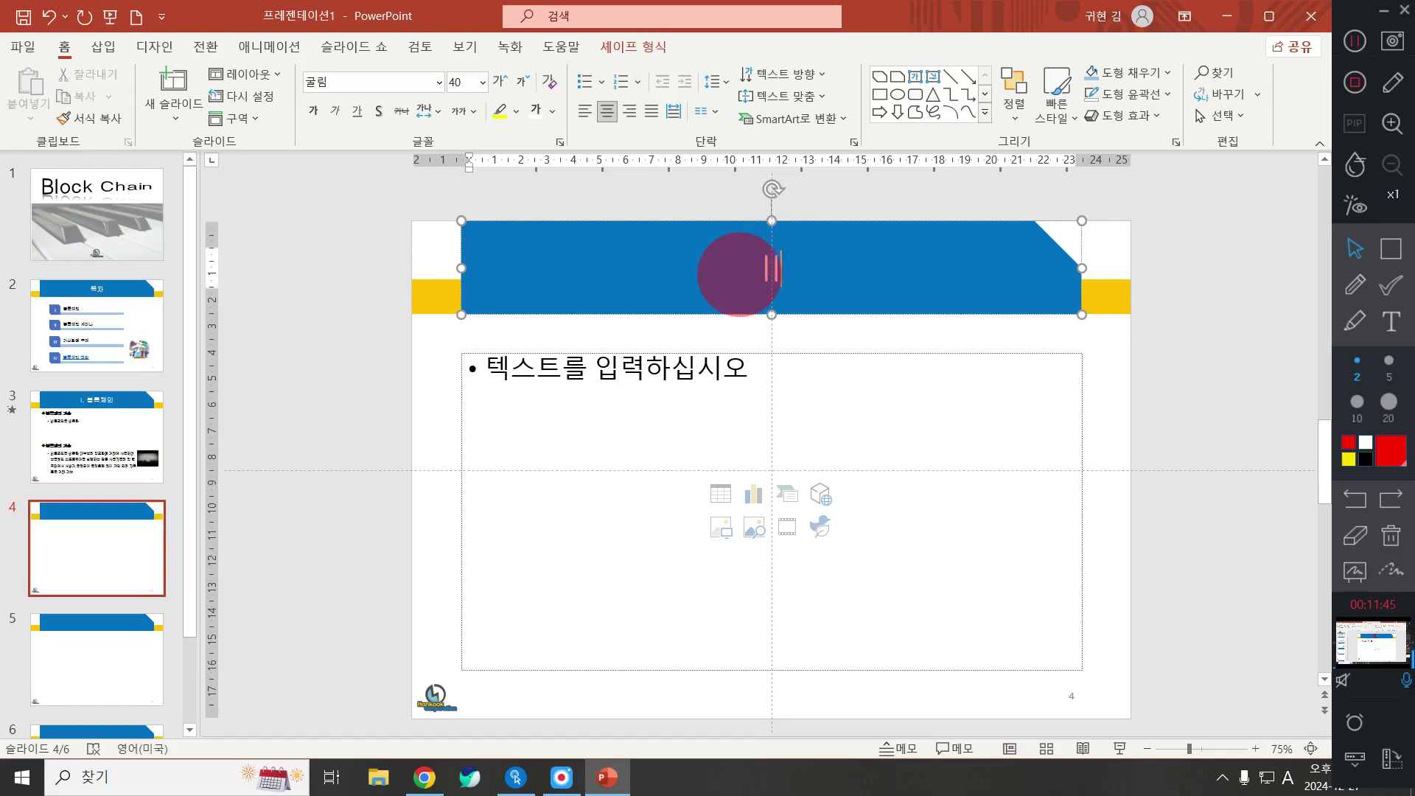
type(".")
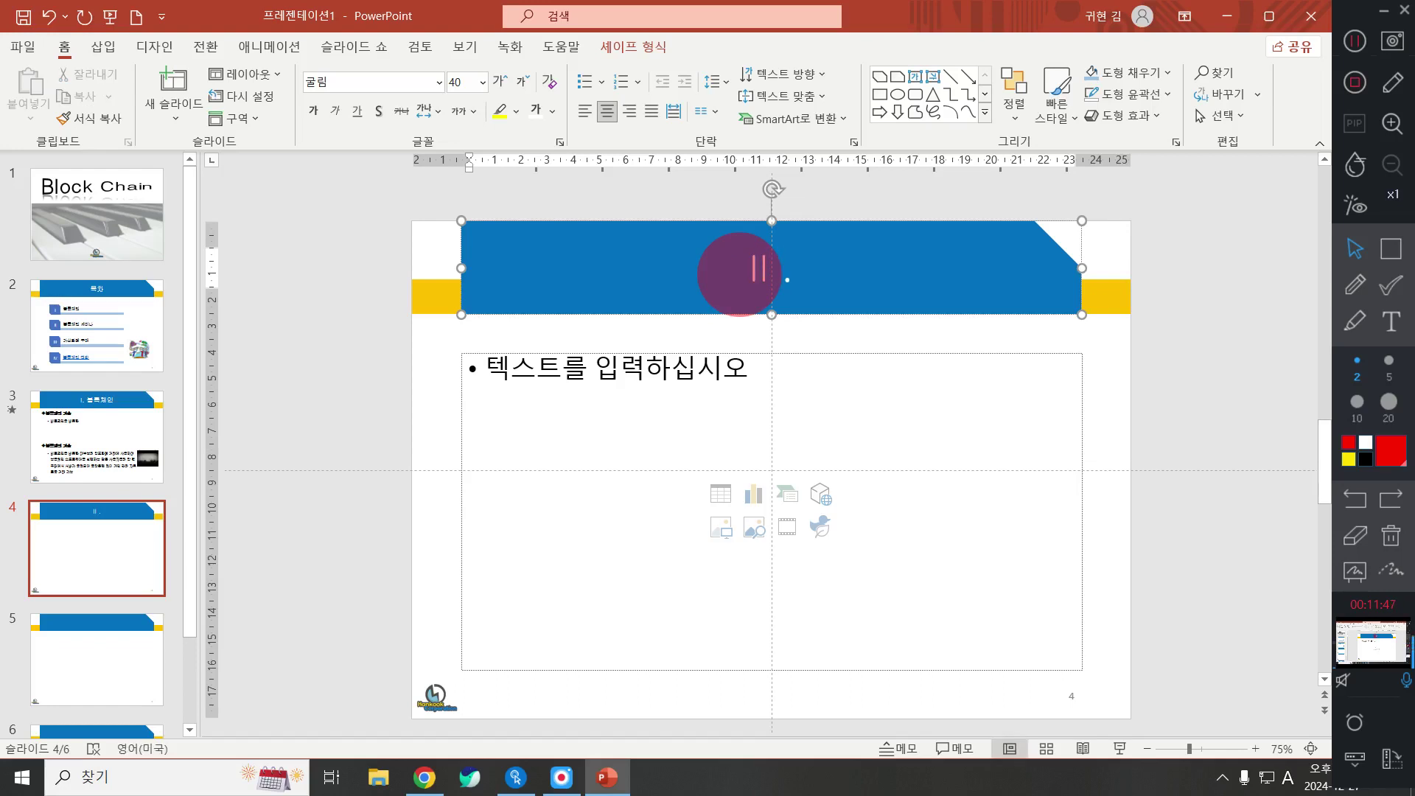
Complete slide 4's title with "블록체인 세미나" after the numeral
key("BackSpace")
key("Hangul")
key("Hangul")
type(". qmffh")
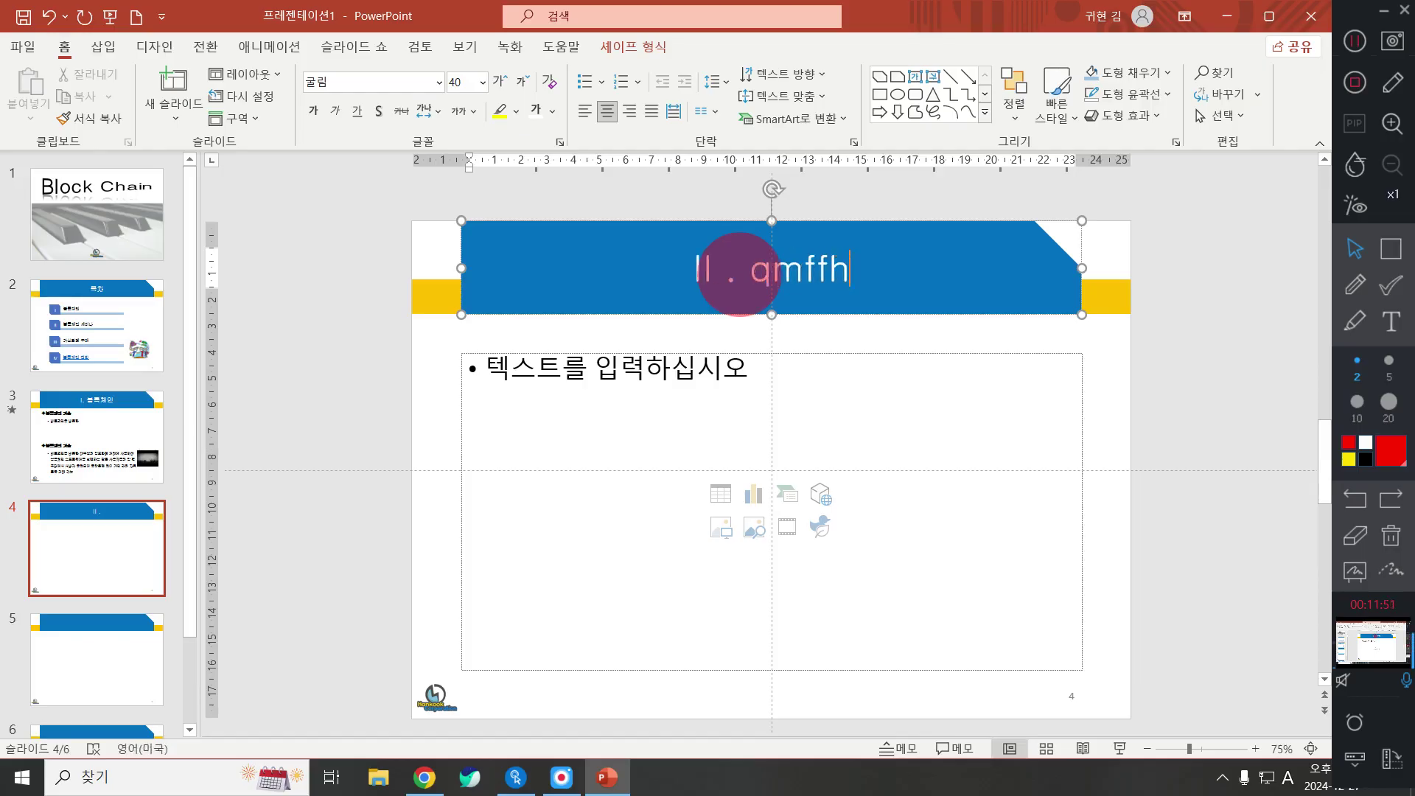
type("rcpdls")
key("BackSpace")
key("BackSpace")
key("BackSpace")
key("BackSpace")
key("BackSpace")
key("BackSpace")
key("BackSpace")
key("BackSpace")
key("BackSpace")
key("BackSpace")
key("BackSpace")
key("BackSpace")
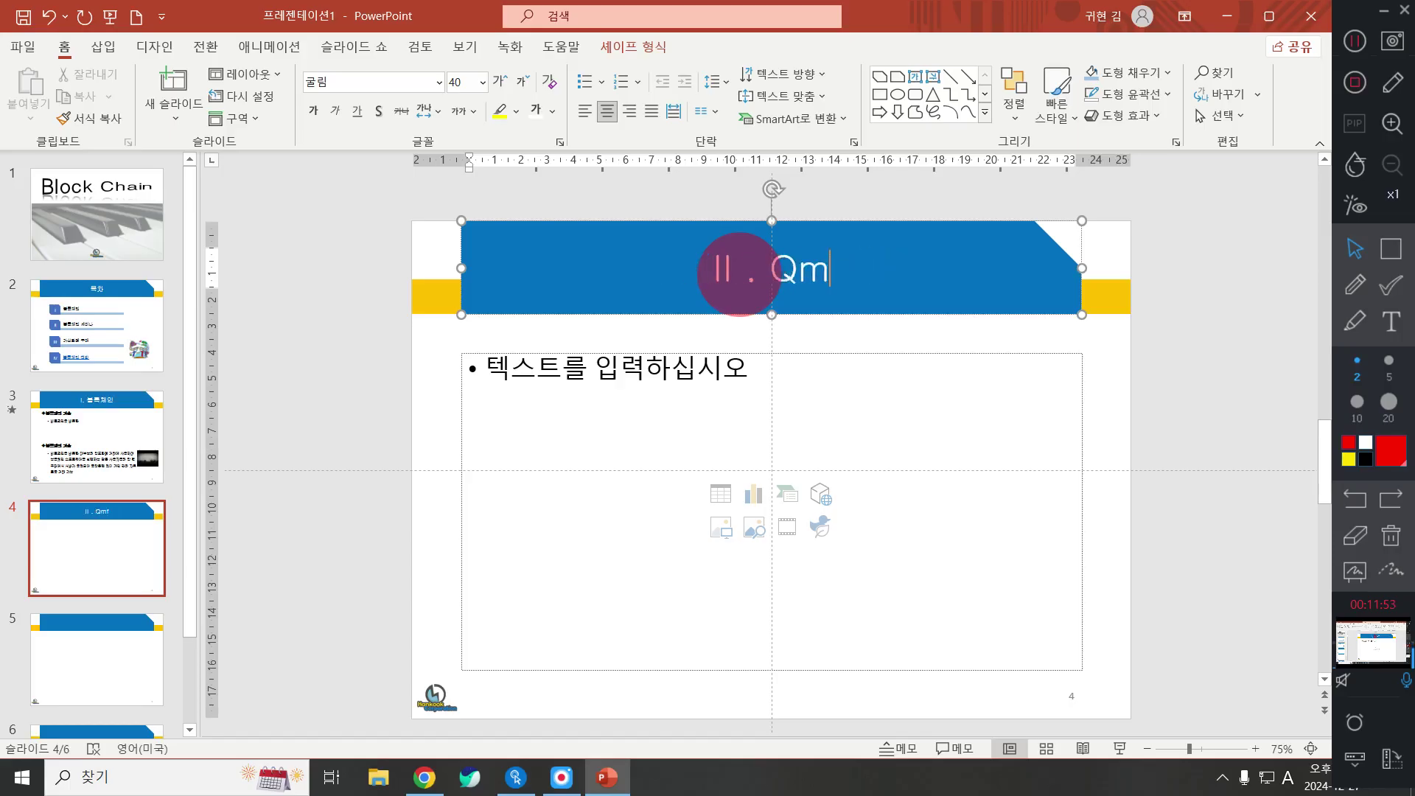
key("Hangul")
type("블록체")
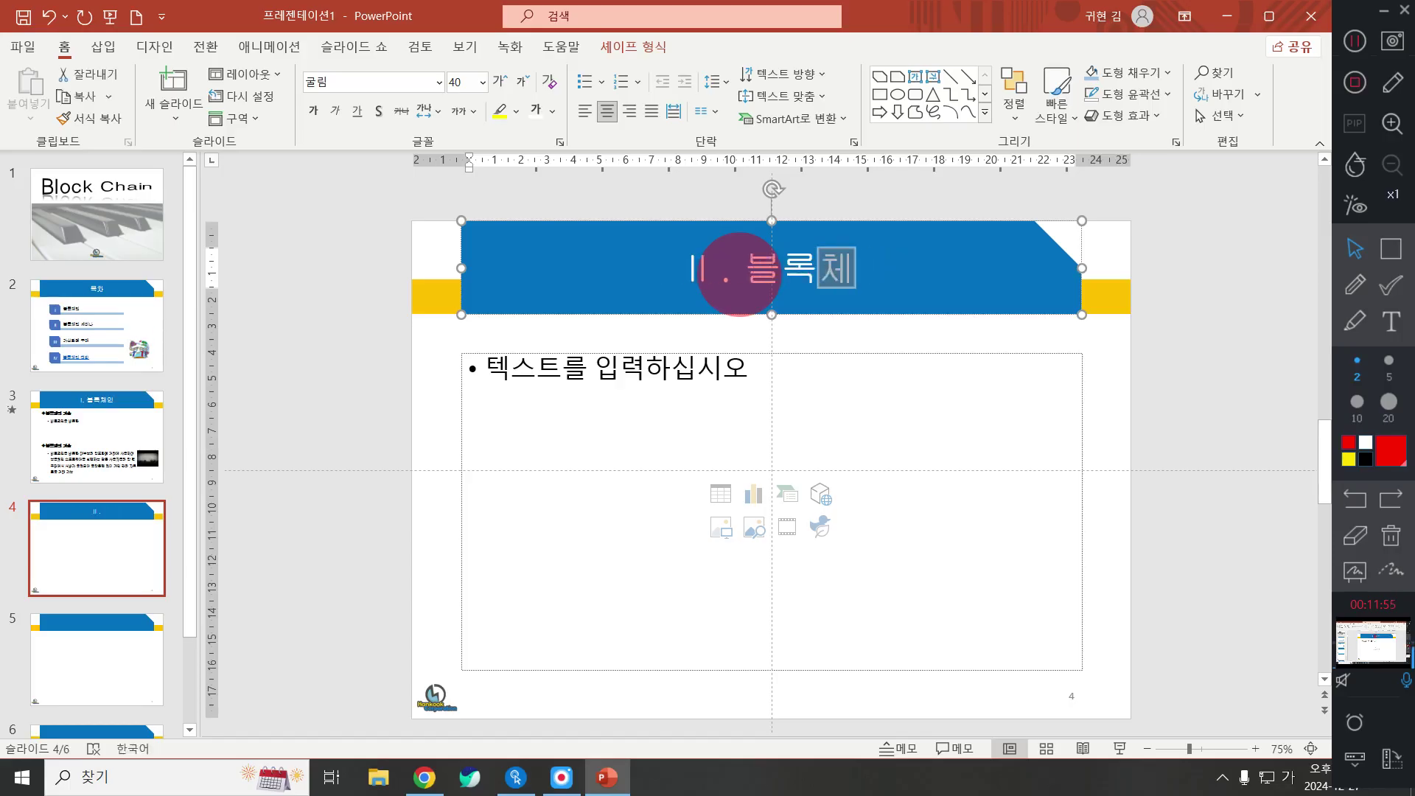
type("인 세미나")
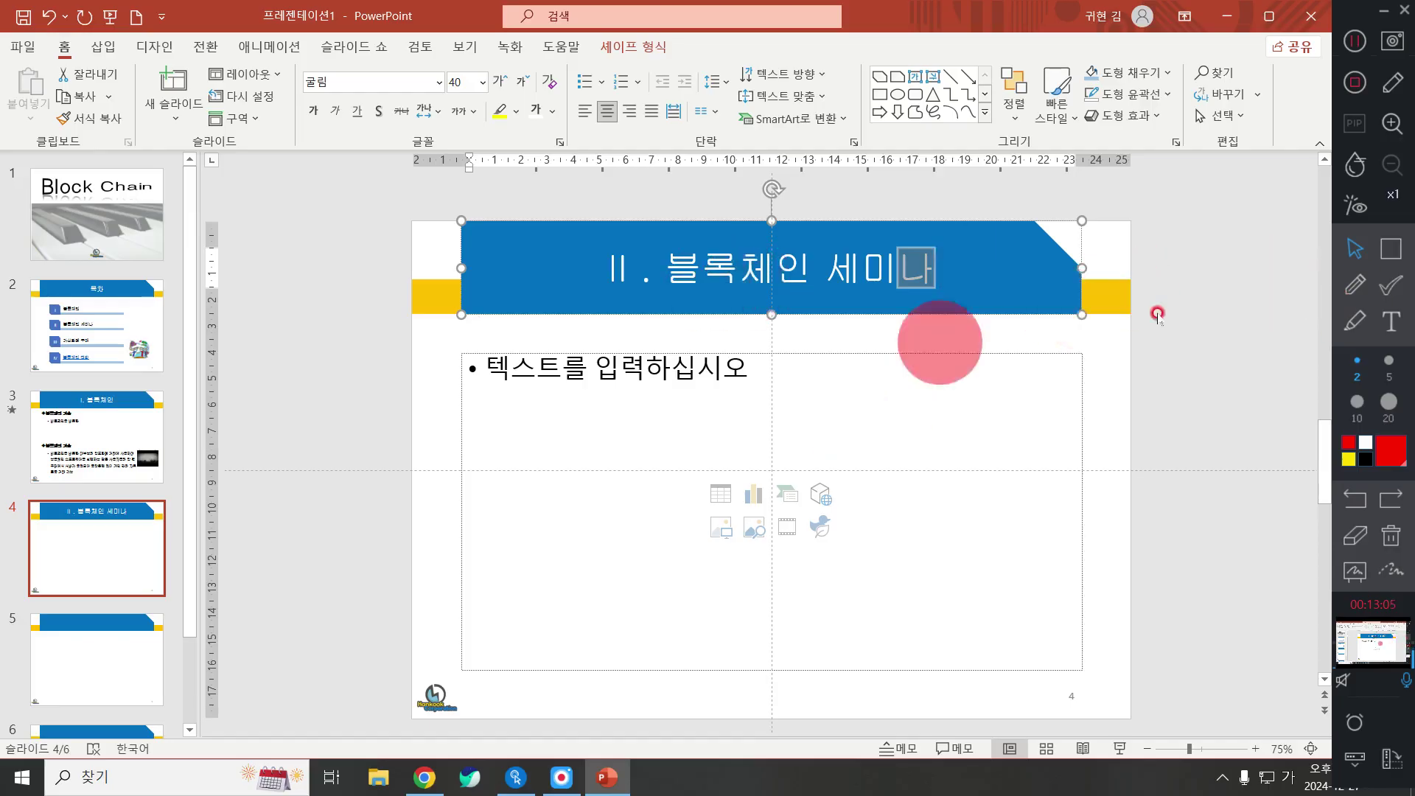
left_click(1162, 369)
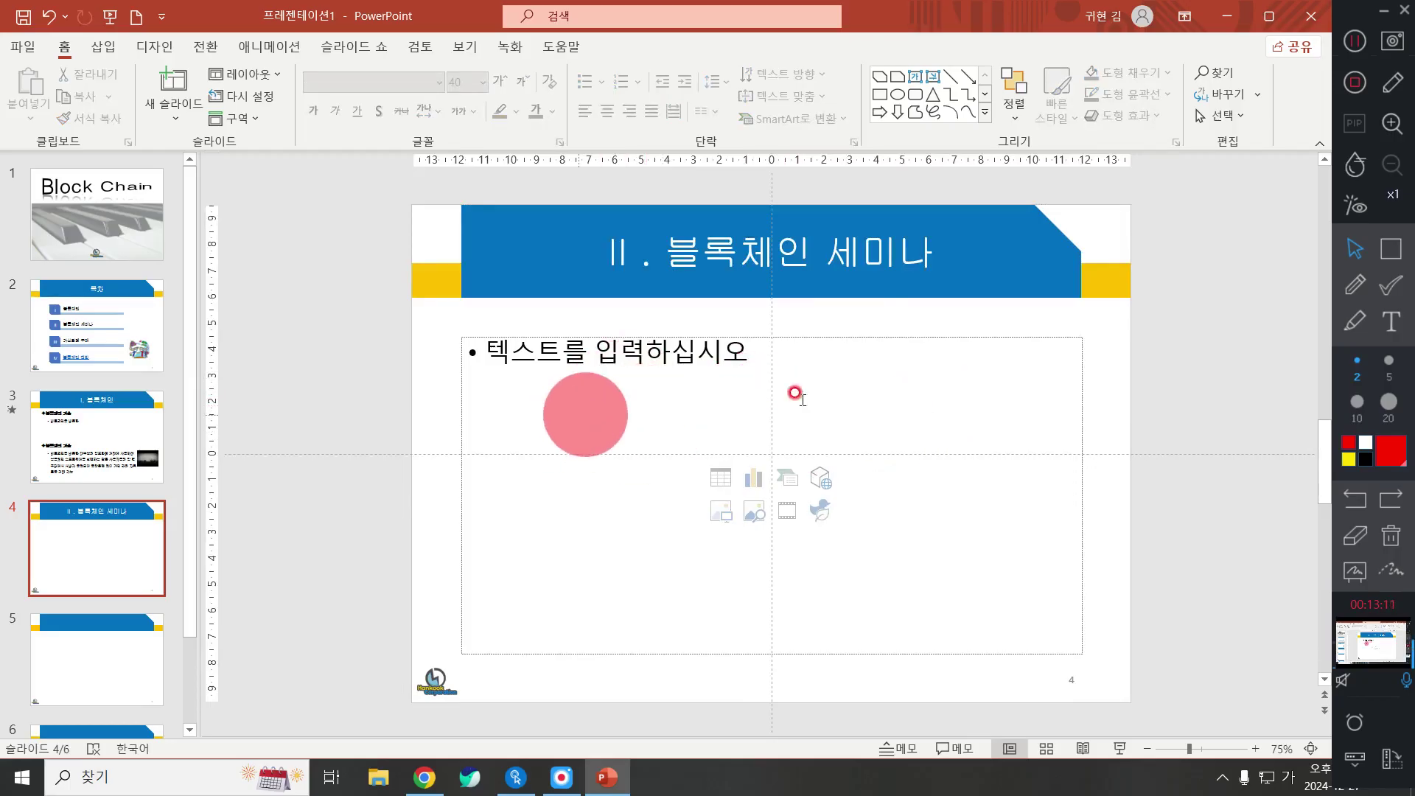
Insert a table with 3 columns and 6 rows in slide 4's content placeholder and stretch it down to just above the slide number
left_click(720, 480)
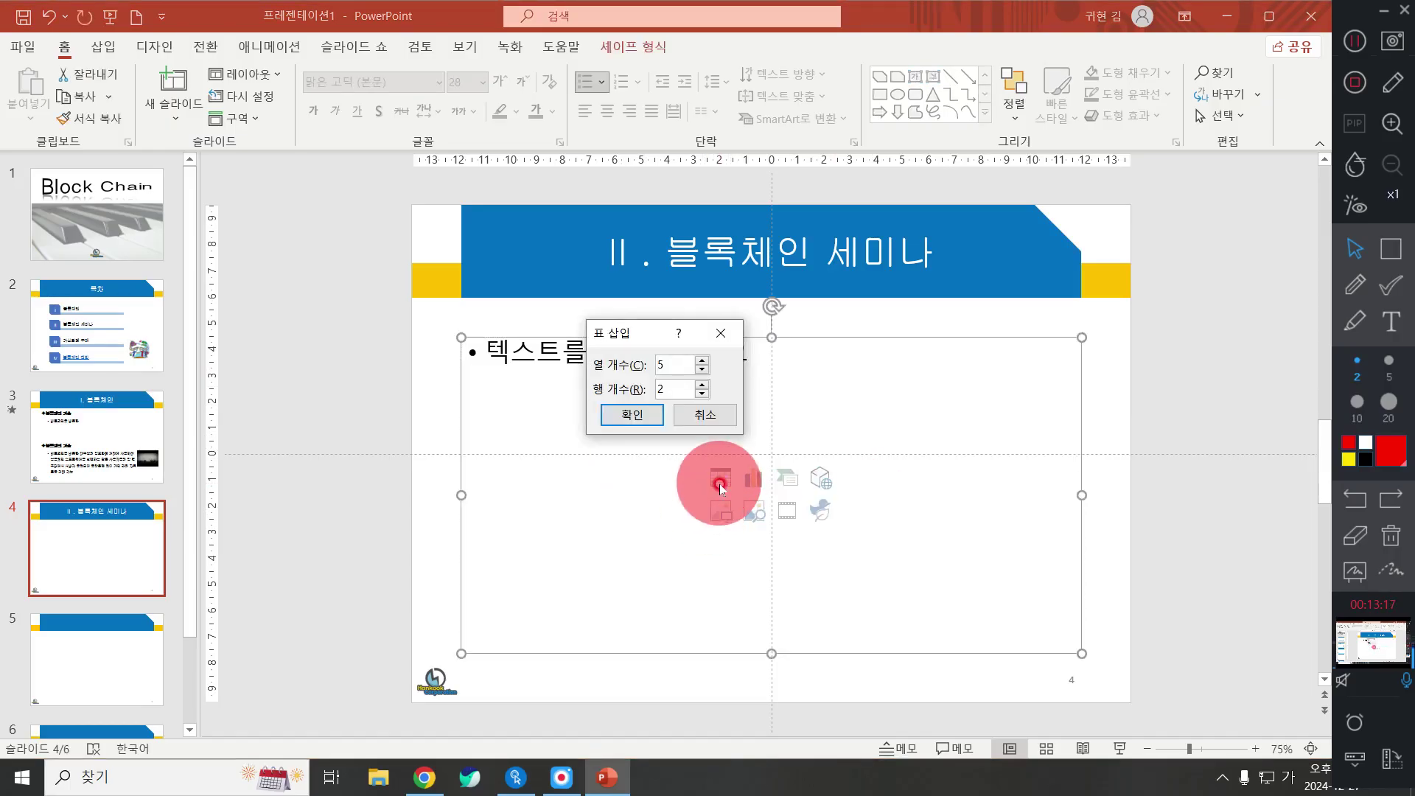
left_click(705, 372)
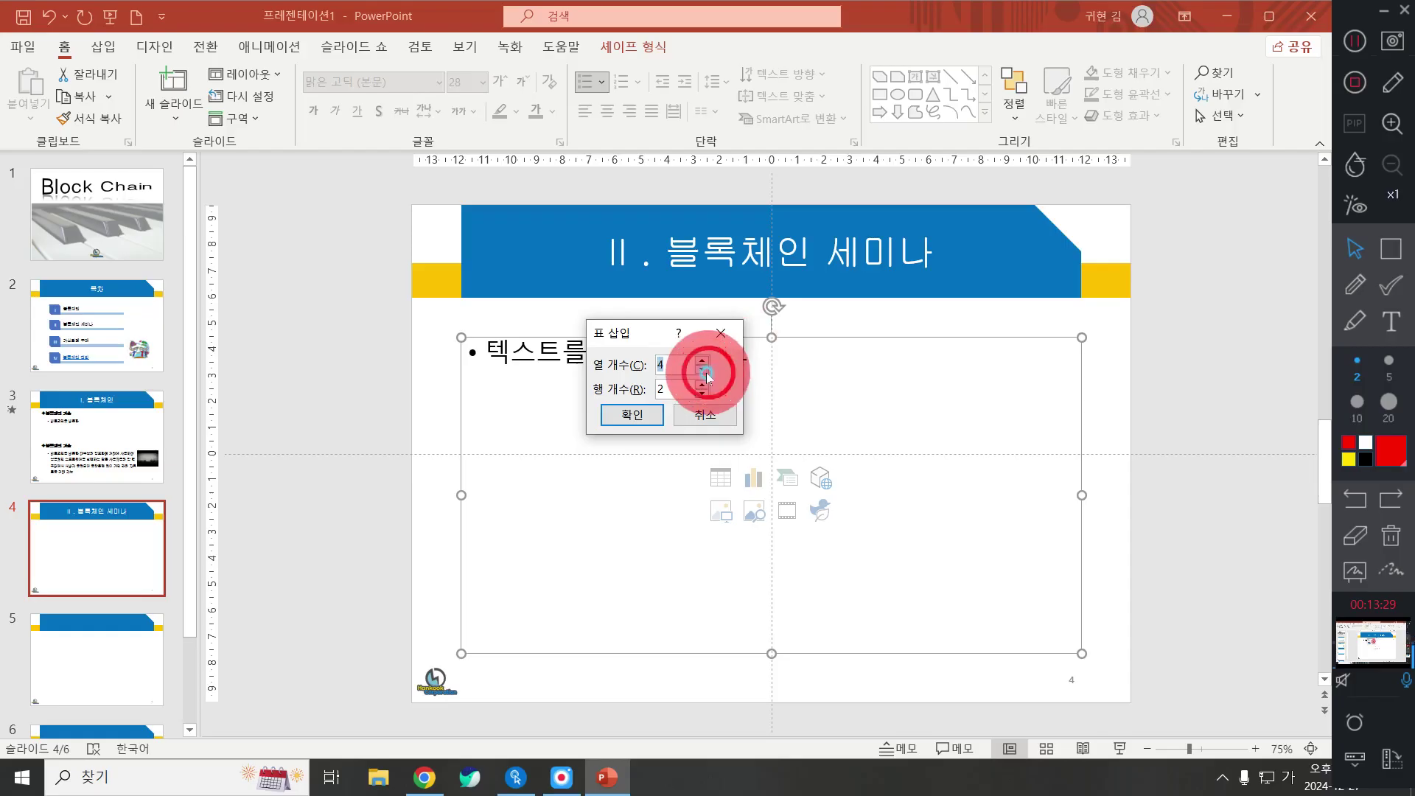
left_click(705, 369)
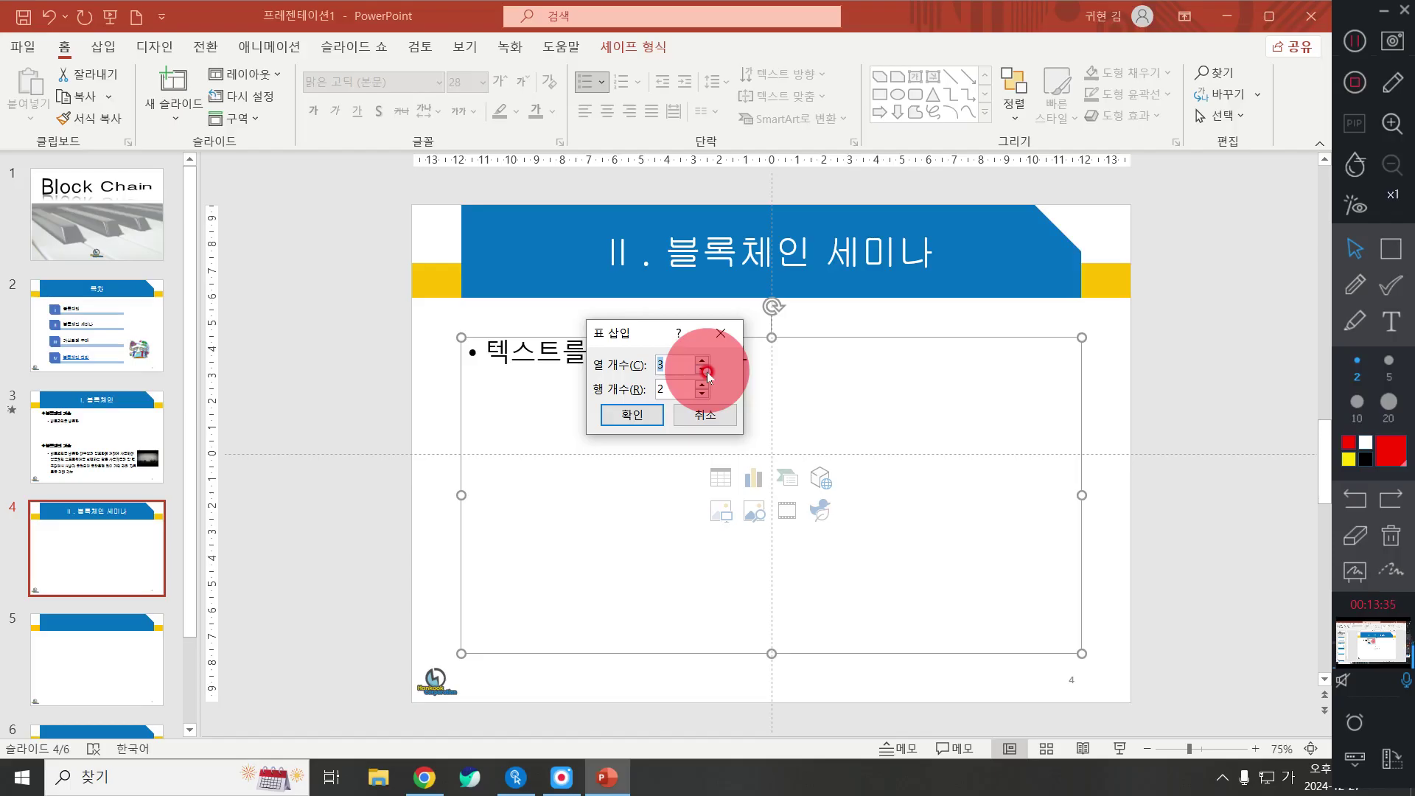
left_click(702, 384)
left_click(702, 384)
left_click(702, 384)
left_click(702, 384)
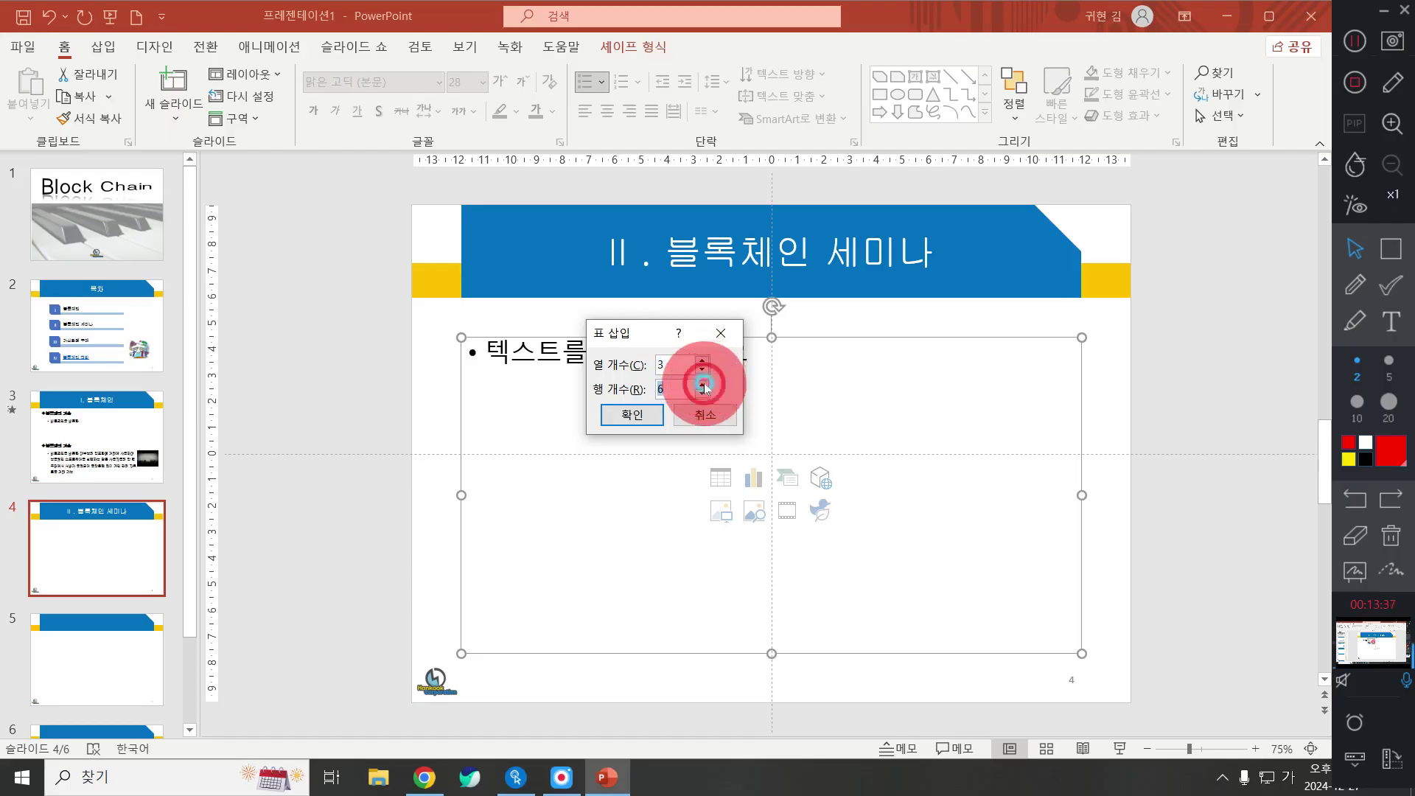
left_click(624, 417)
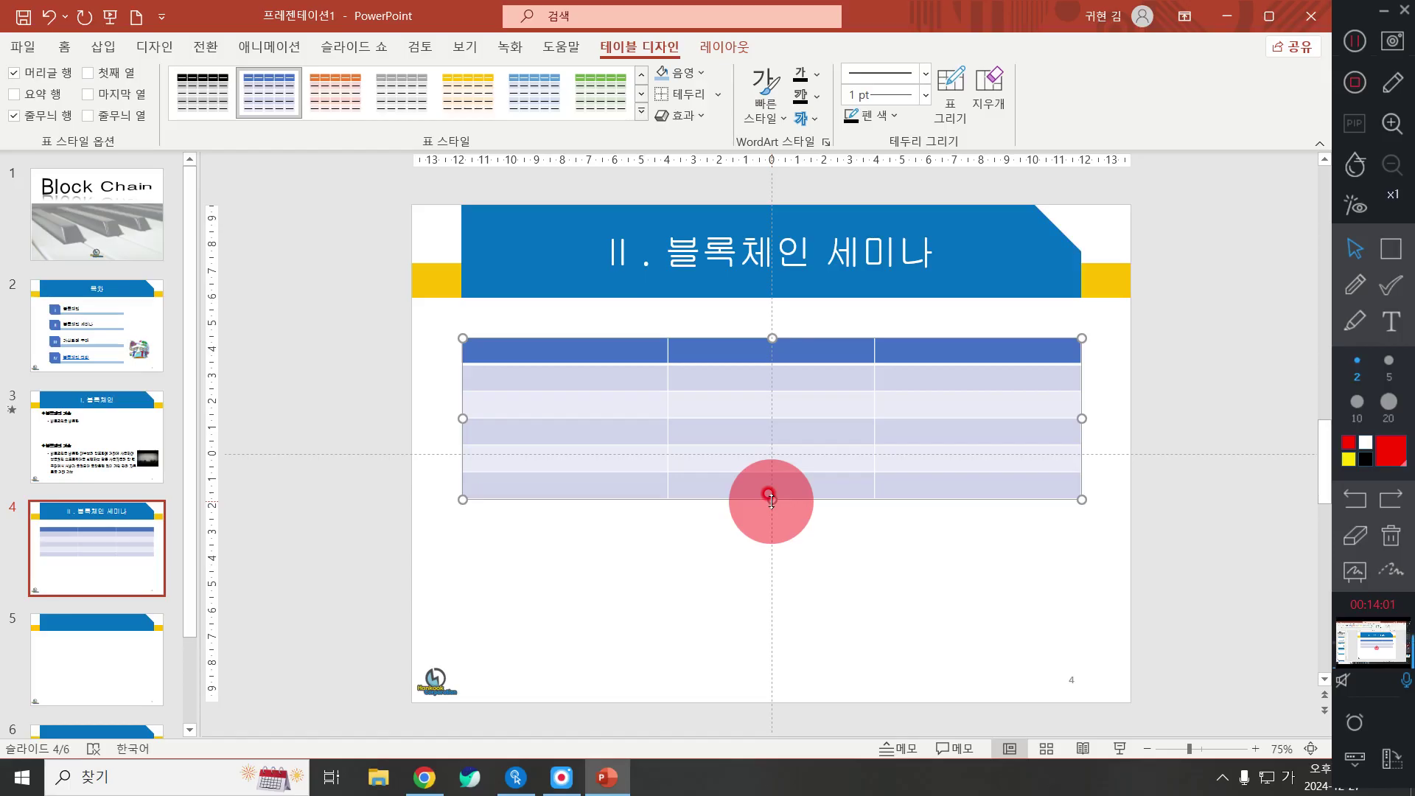
left_click_drag(772, 499, 754, 656)
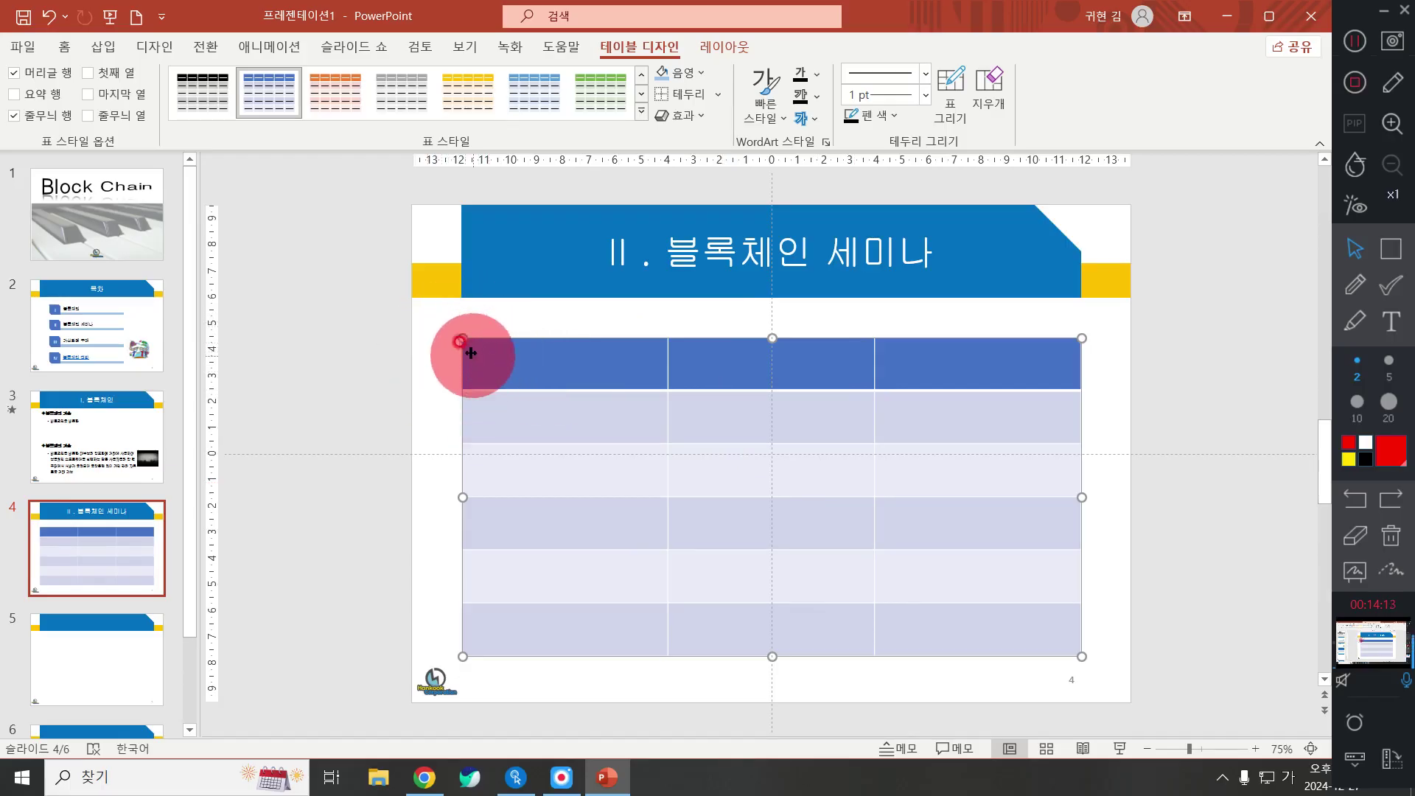
Try shrinking the table twice from its upper-left corner, and undo both resizes
left_click_drag(452, 333, 540, 381)
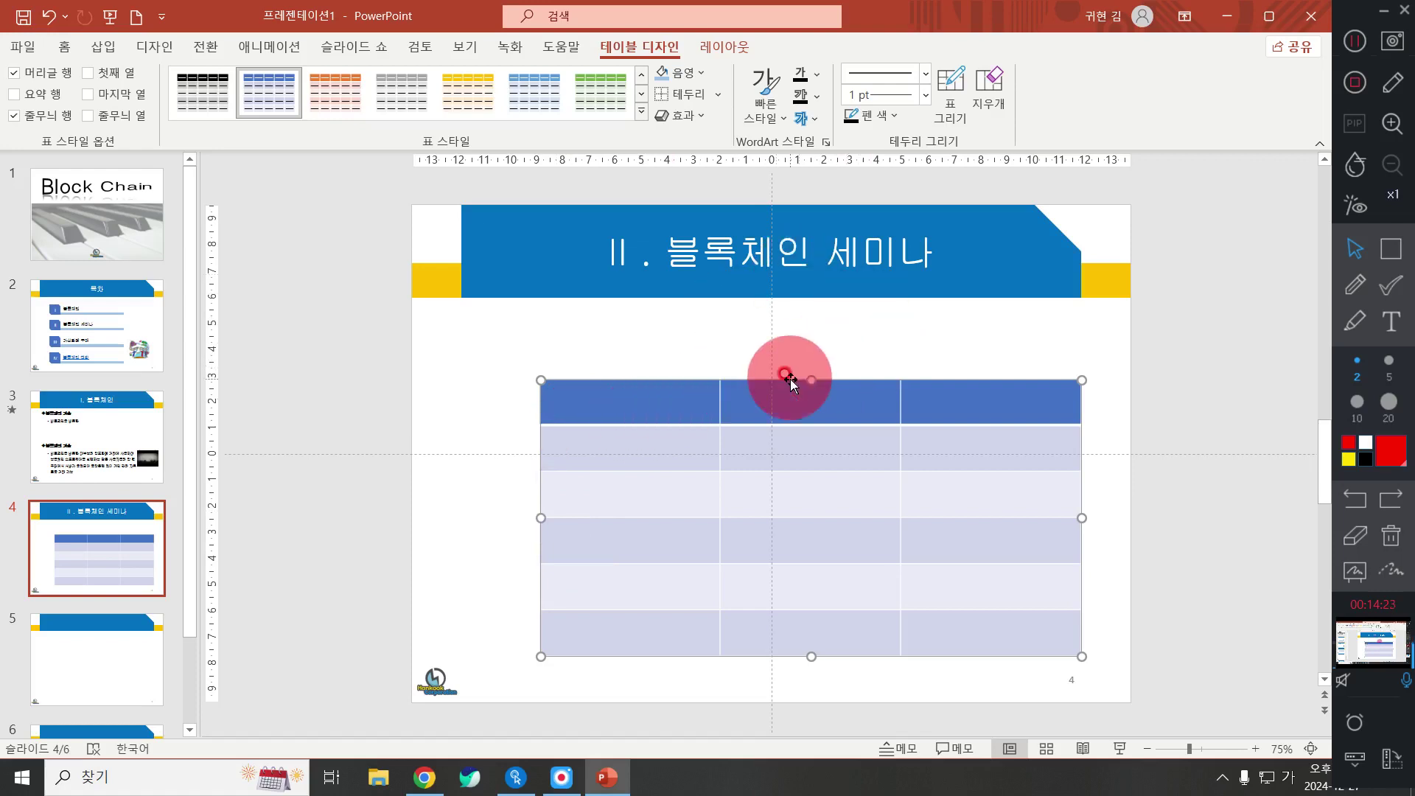
left_click_drag(541, 380, 687, 438)
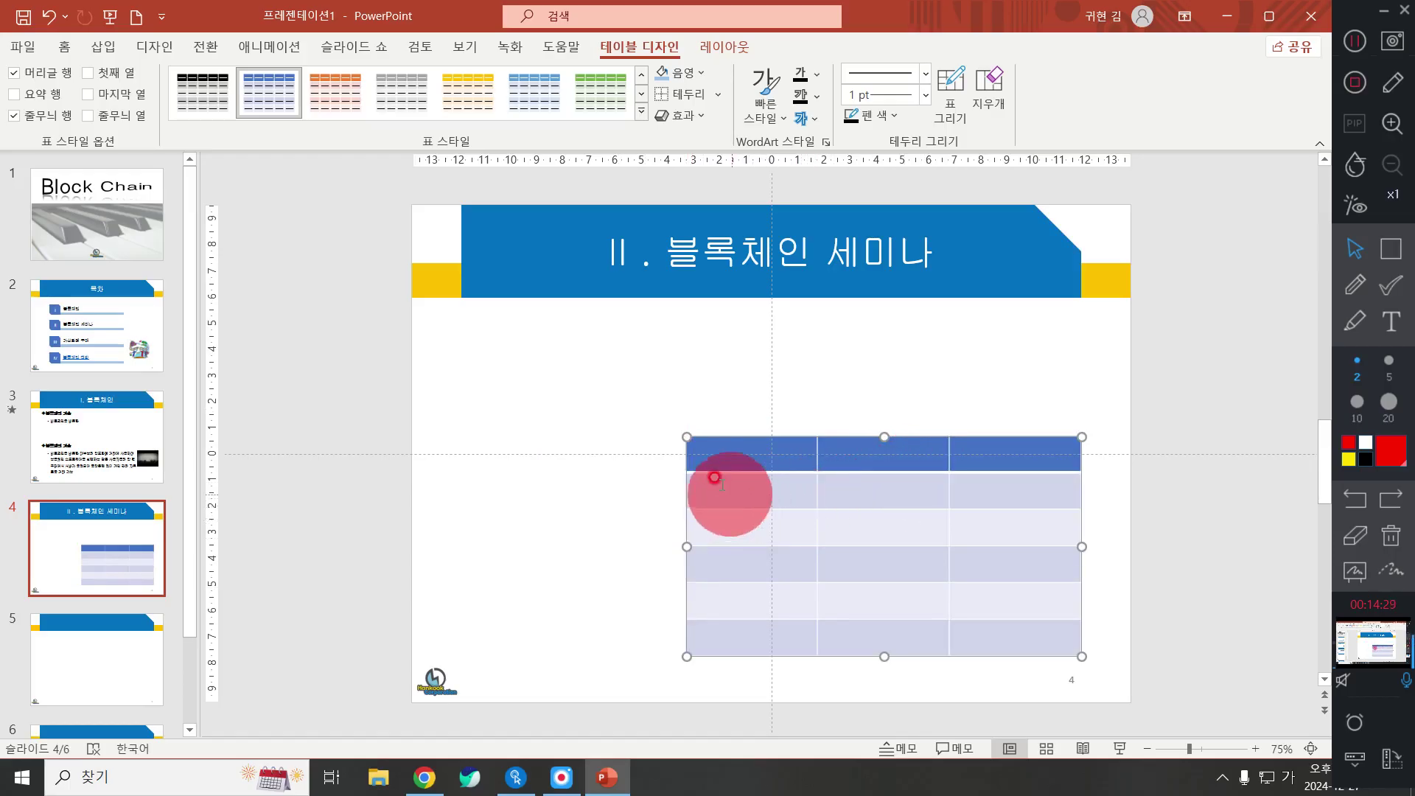
key("ctrl+z")
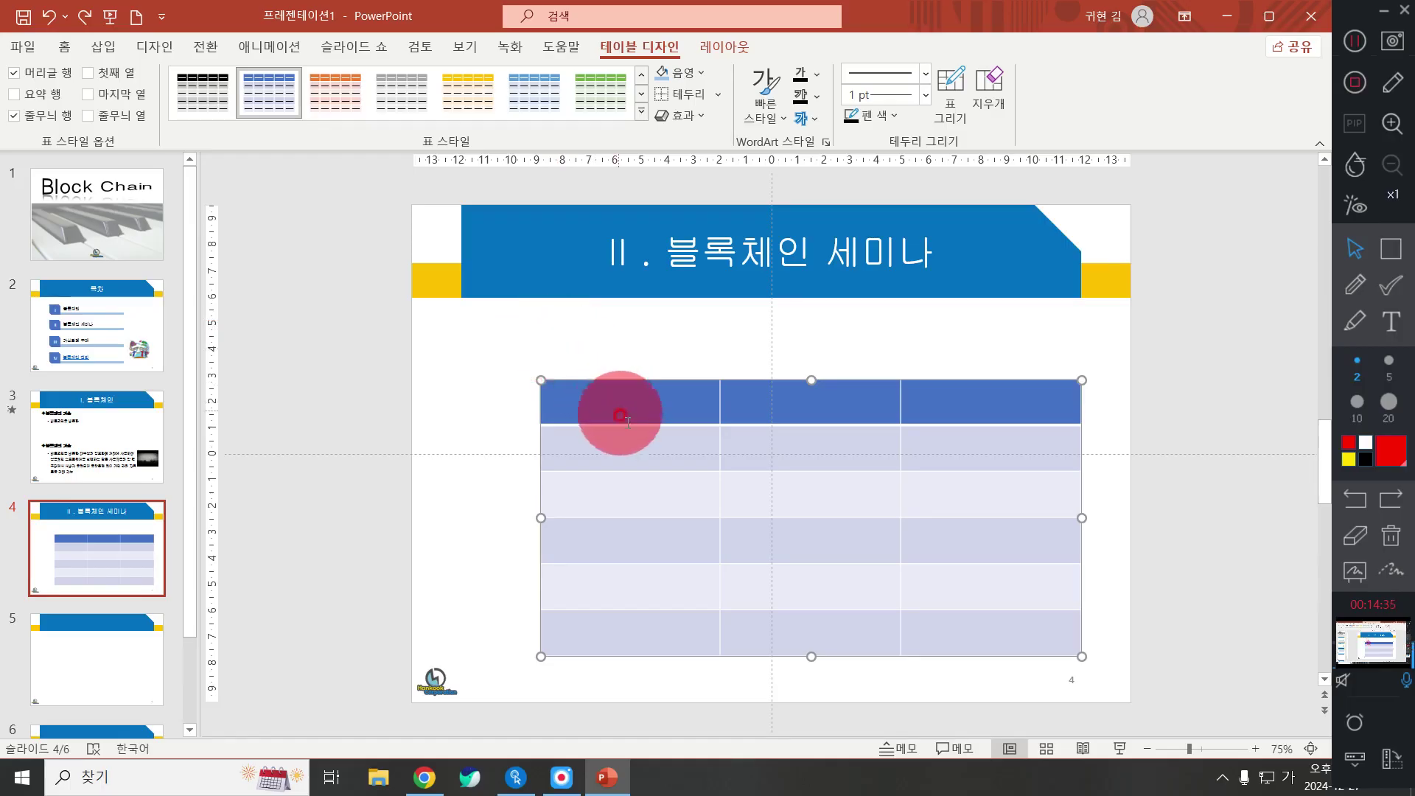
key("ctrl+z")
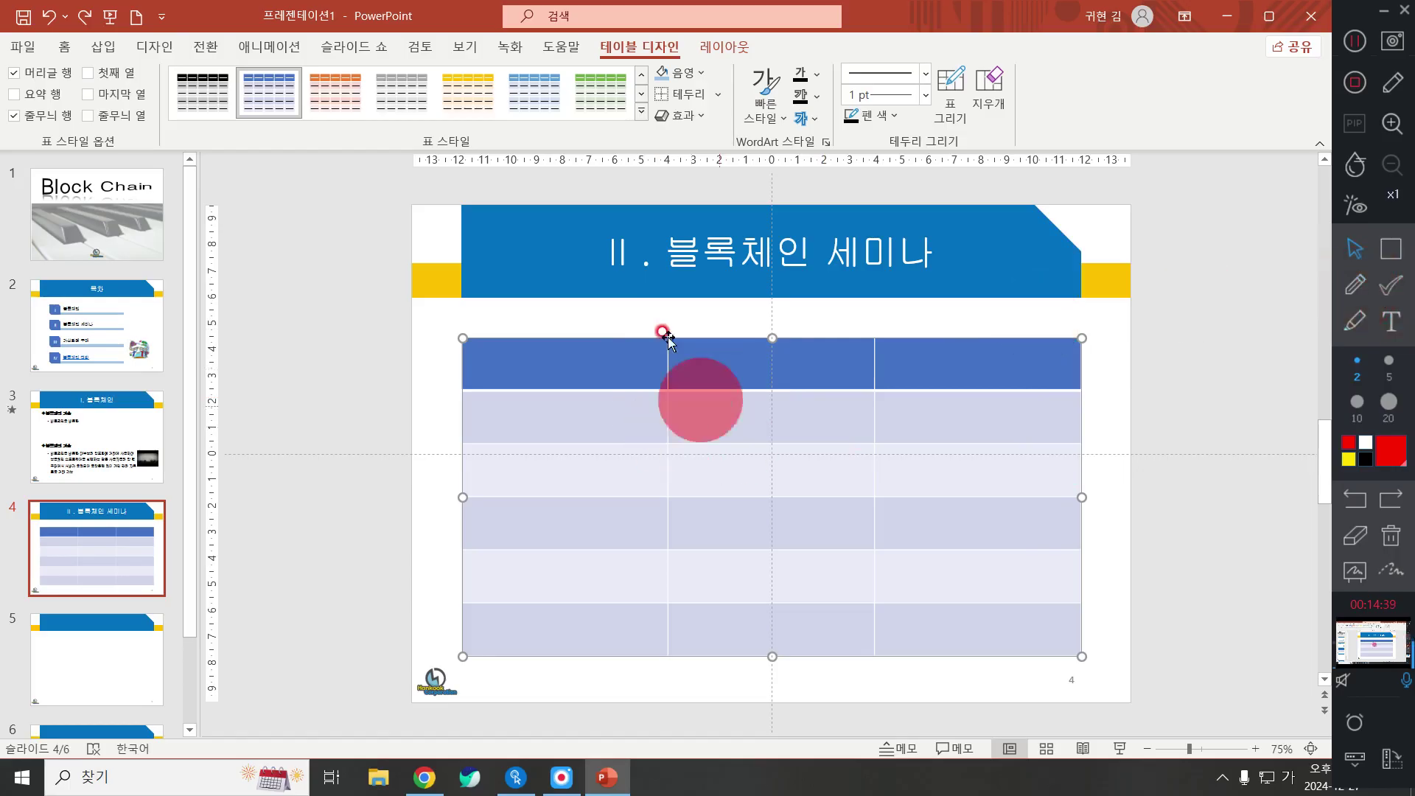
left_click(1360, 289)
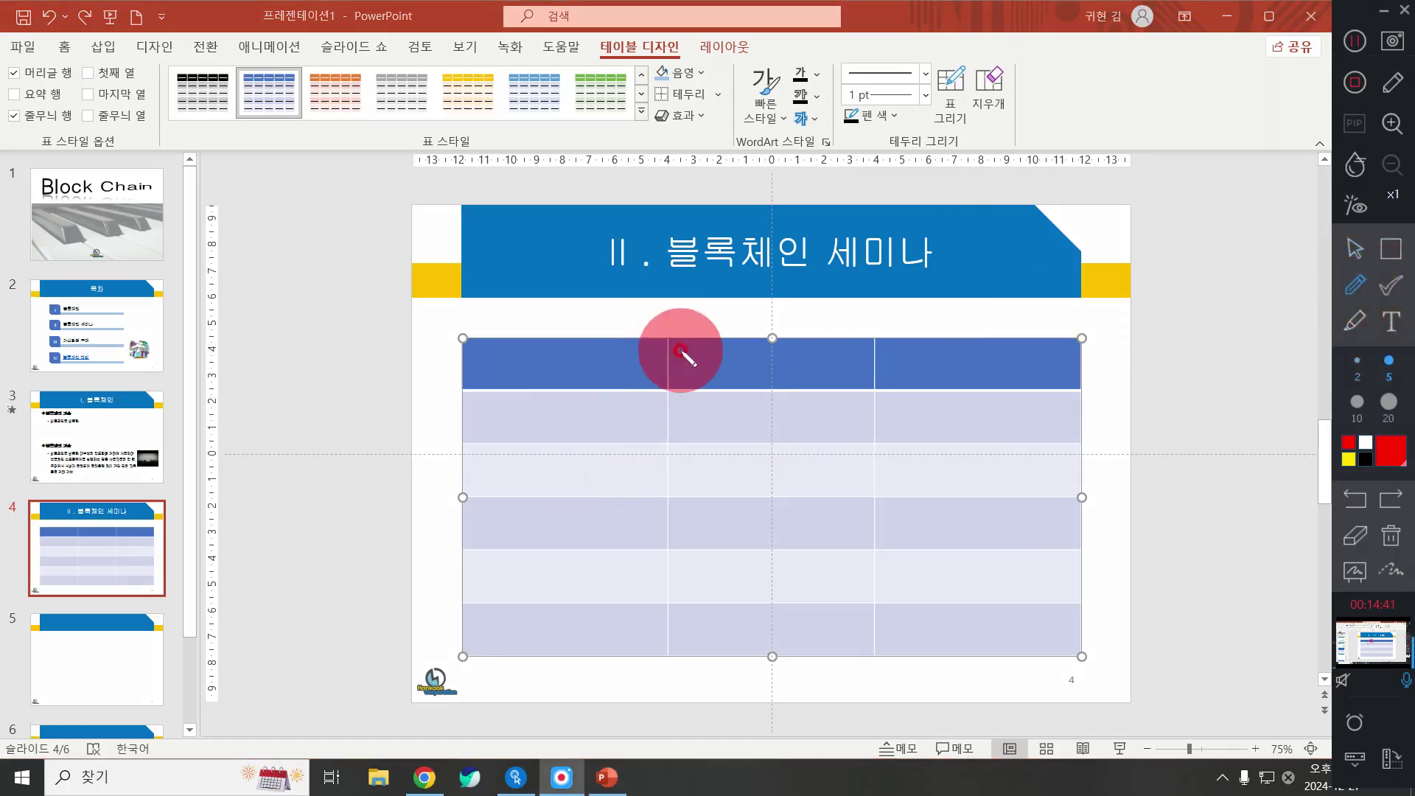
mouse_move(679, 354)
left_mouse_down()
mouse_move(663, 330)
mouse_move(670, 366)
mouse_move(464, 382)
mouse_move(553, 399)
left_mouse_up()
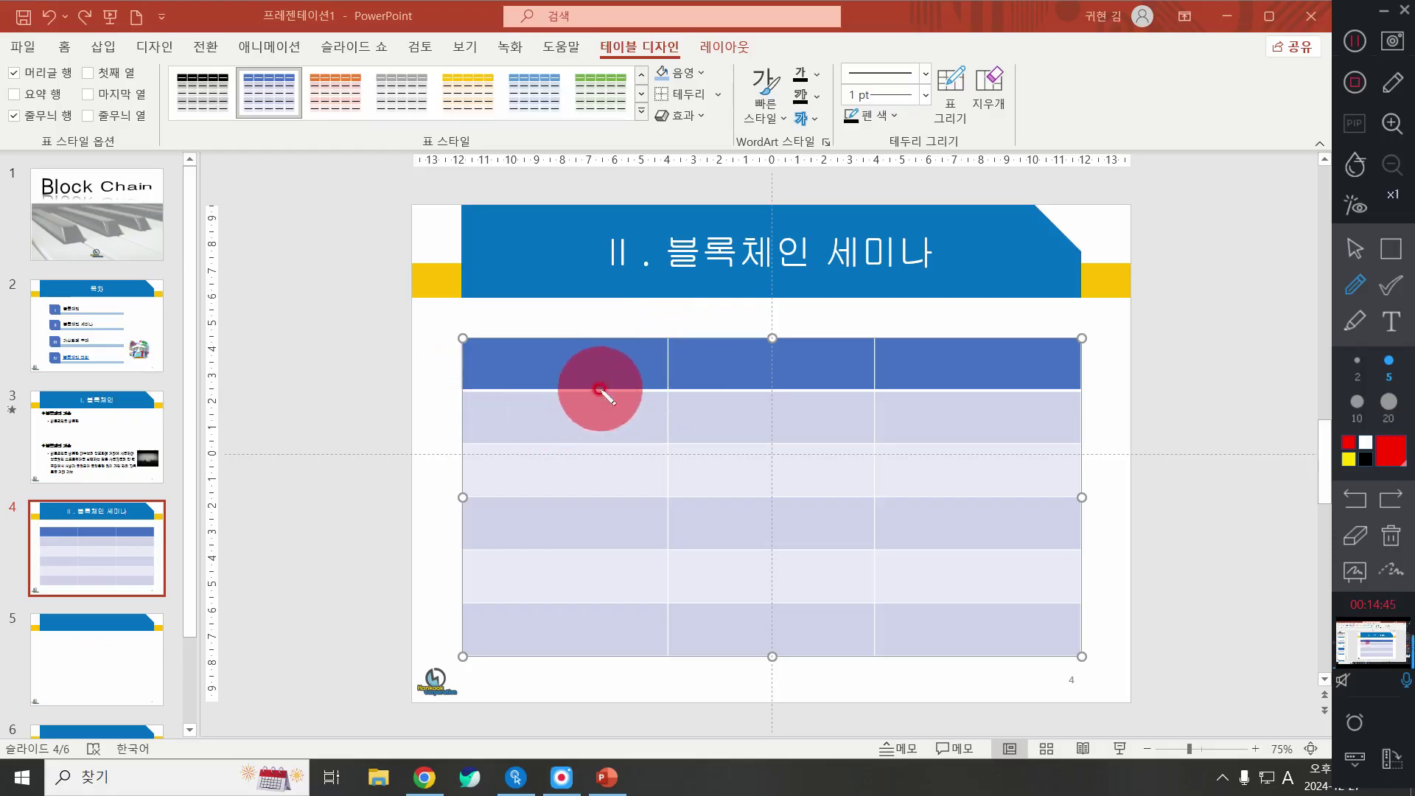
left_click_drag(457, 384, 641, 387)
left_click(1355, 248)
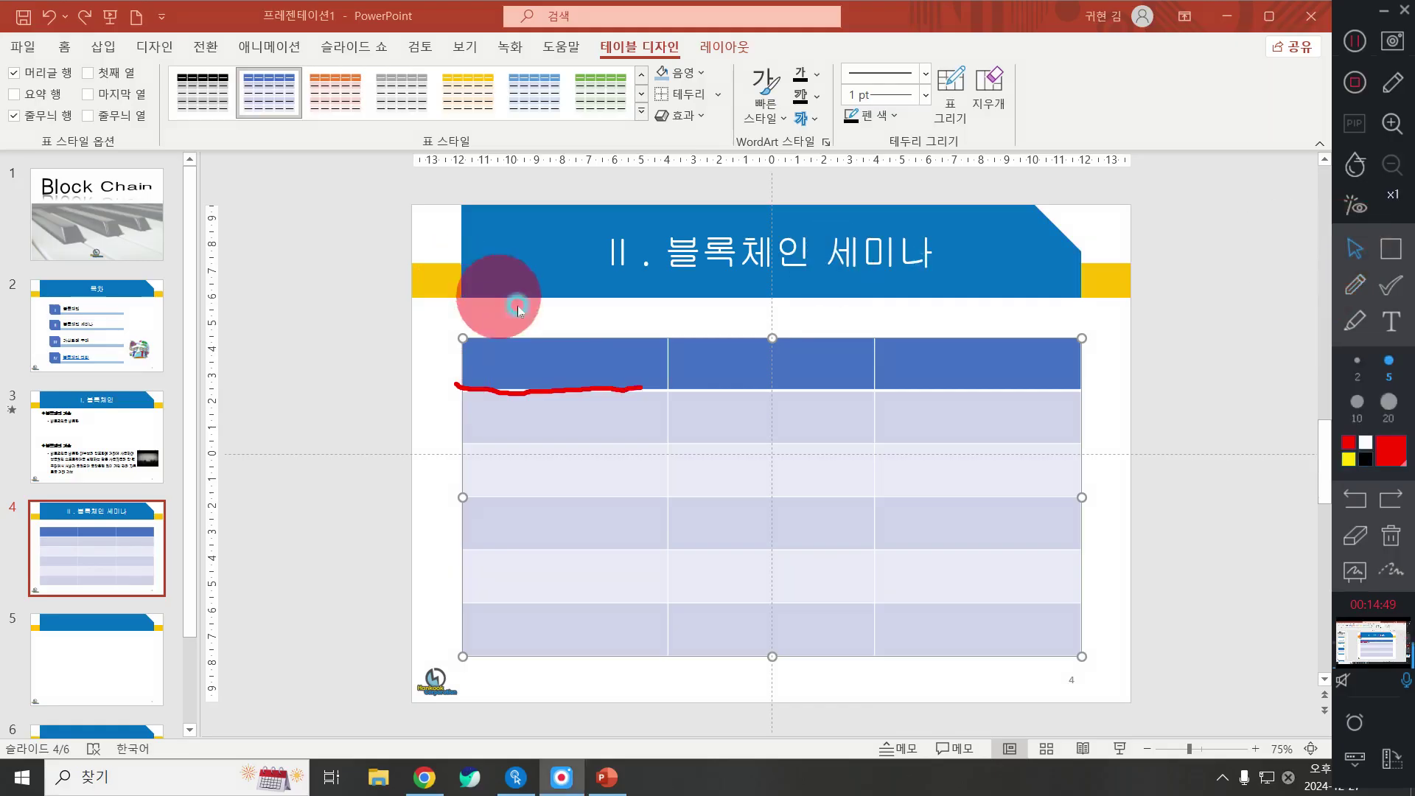
left_click(473, 348)
left_click_drag(473, 348, 515, 379)
key("ctrl+z")
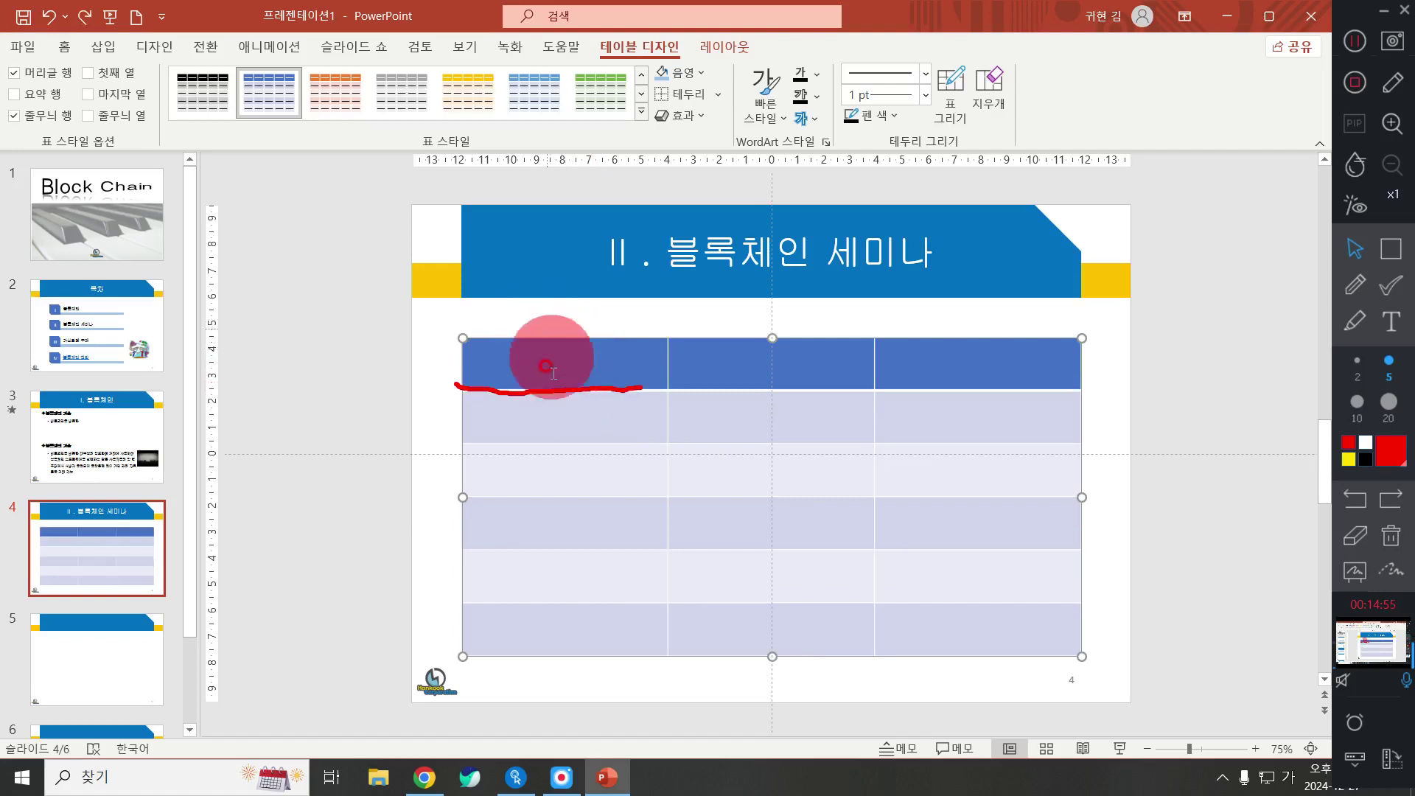
Shrink the table inward from its upper-left corner, clear the red guide mark, and raise the table's top edge slightly
left_click_drag(462, 338, 538, 389)
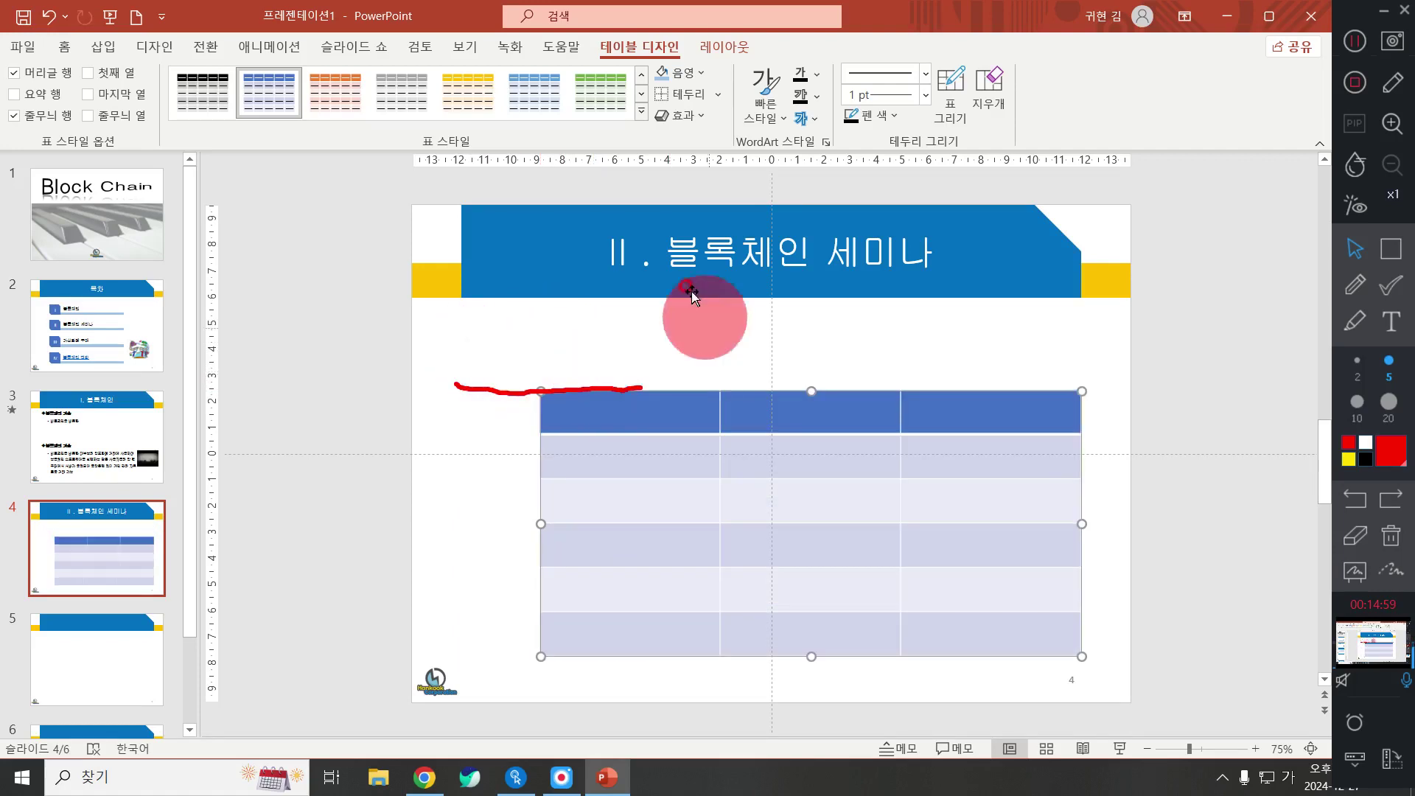
left_click(1365, 548)
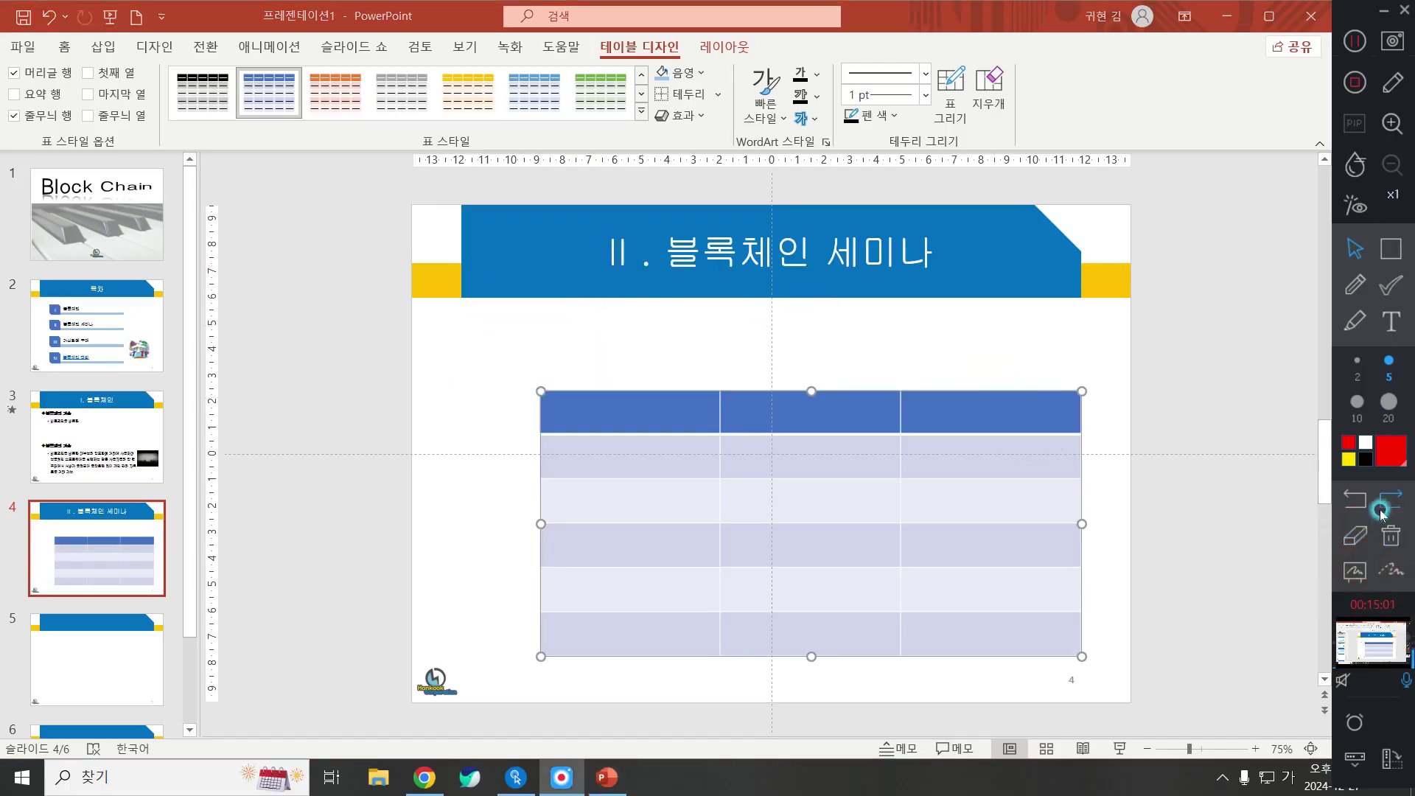
left_click(1352, 255)
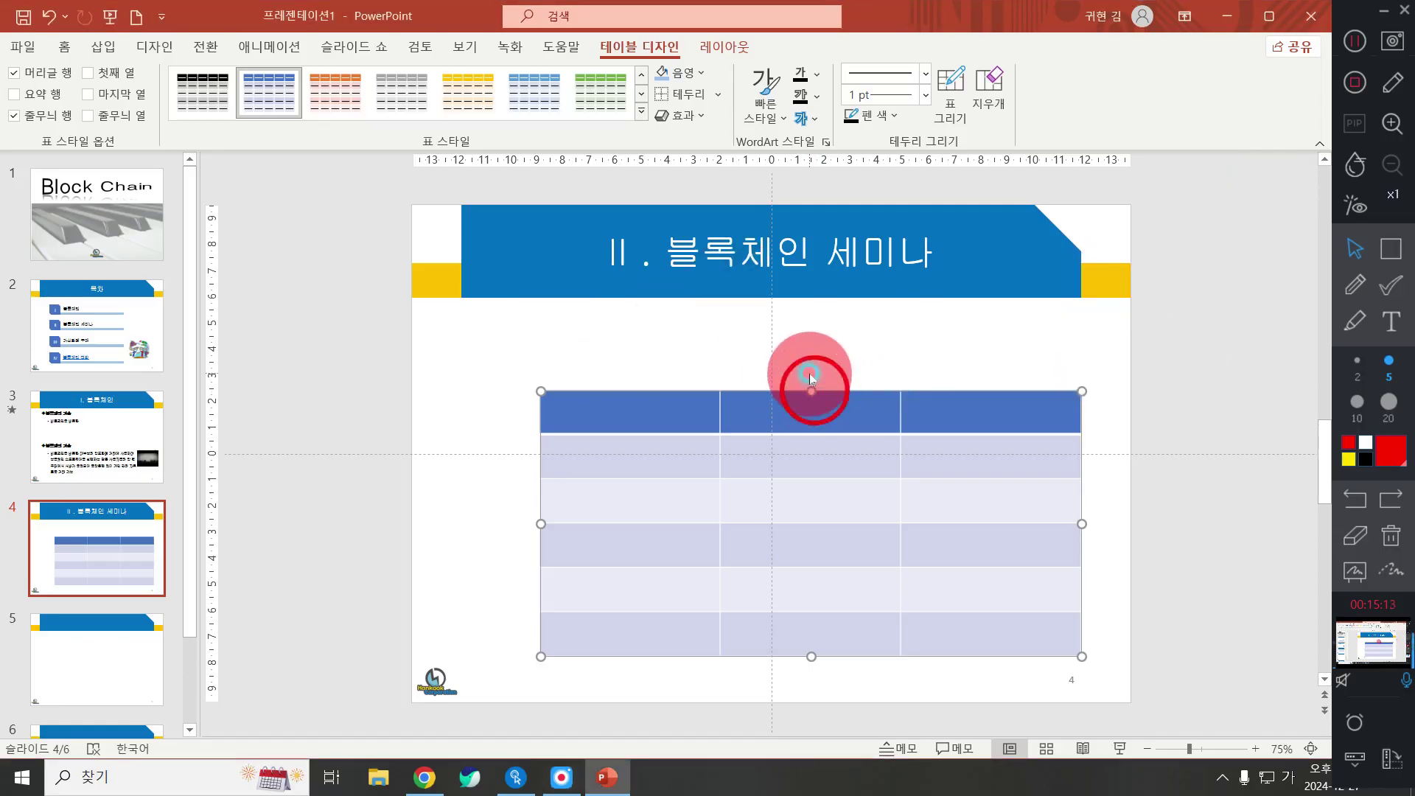
left_click_drag(811, 392, 811, 373)
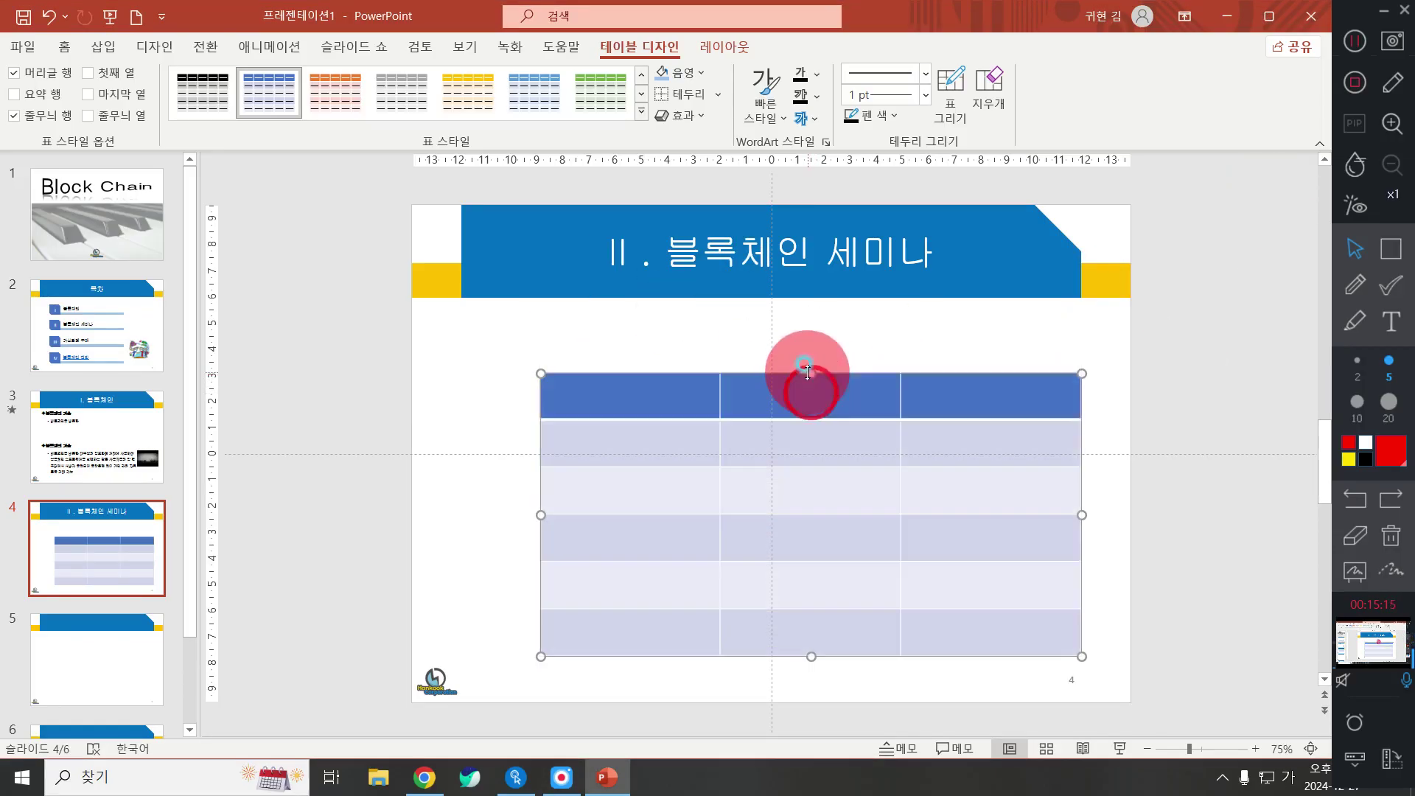
Turn off the table's header row and banded rows, and apply the light-blue gridded style from the best-match group
left_click(634, 379)
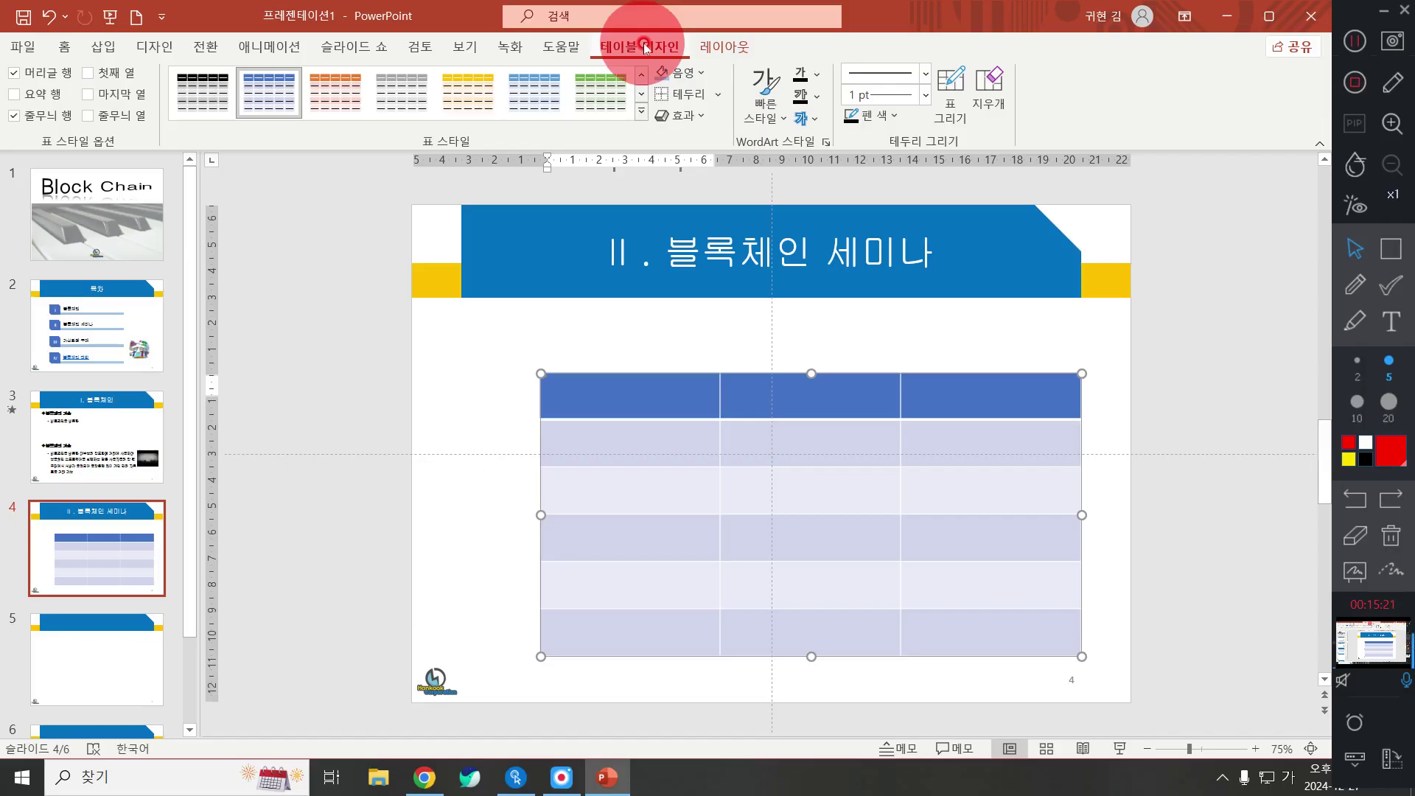
left_click(48, 72)
left_click(54, 118)
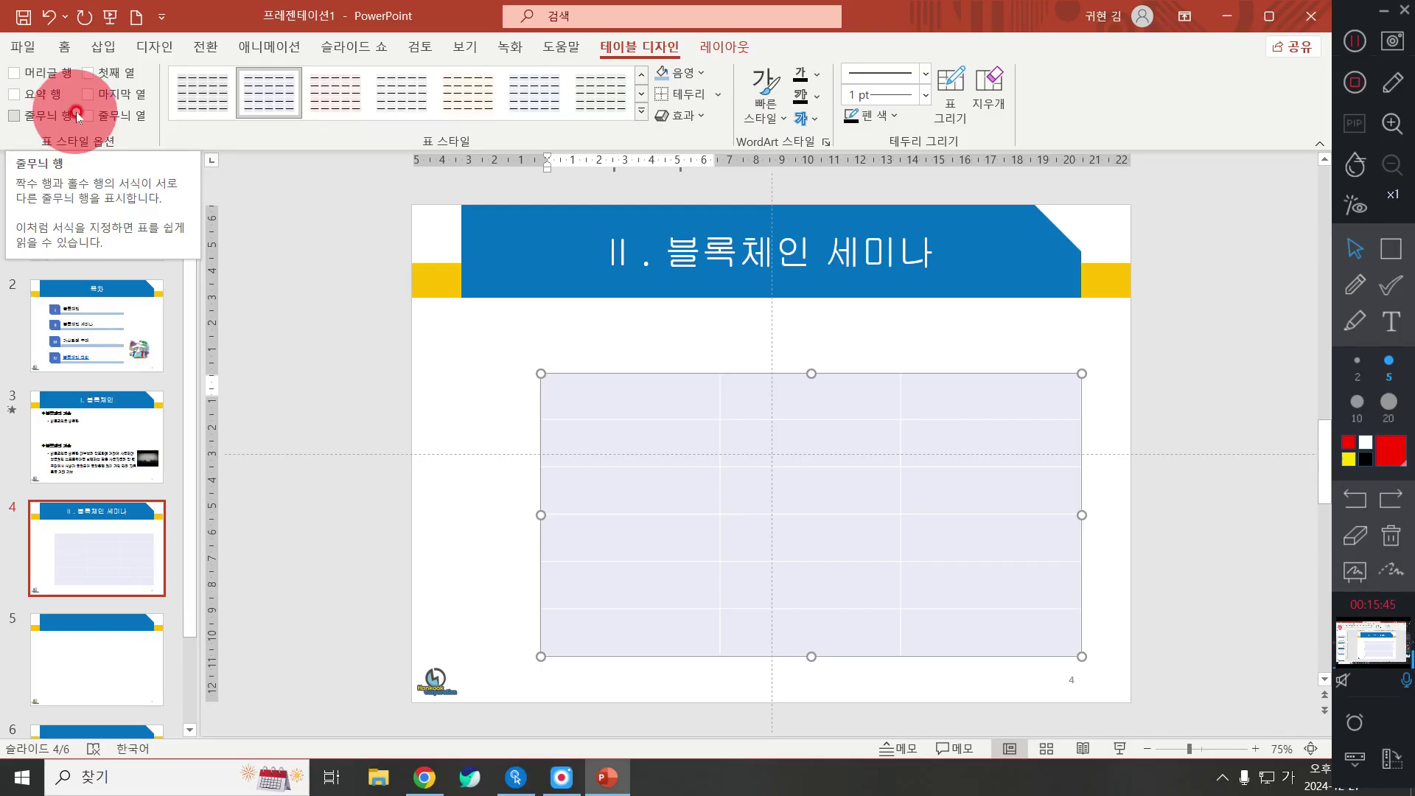
left_click(642, 113)
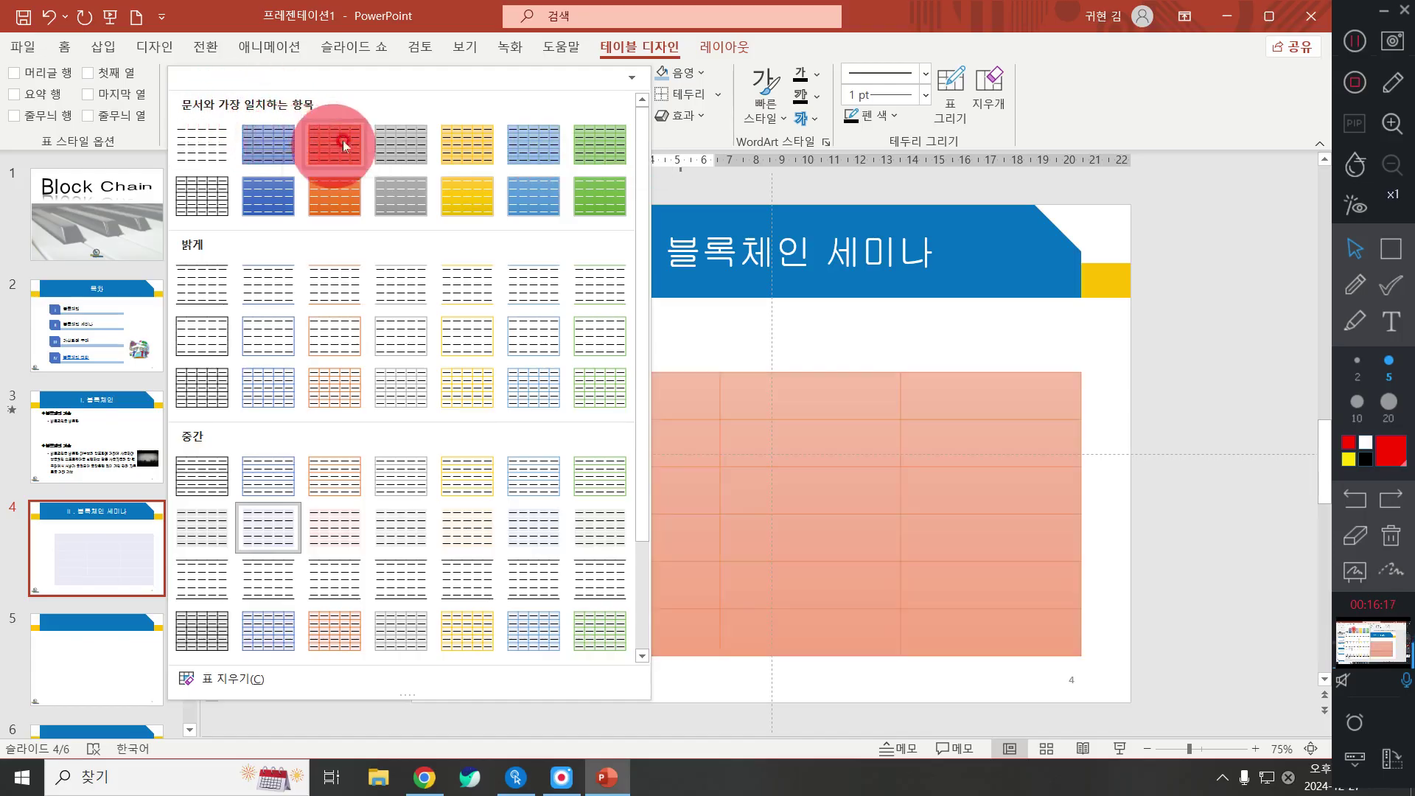
left_click(521, 158)
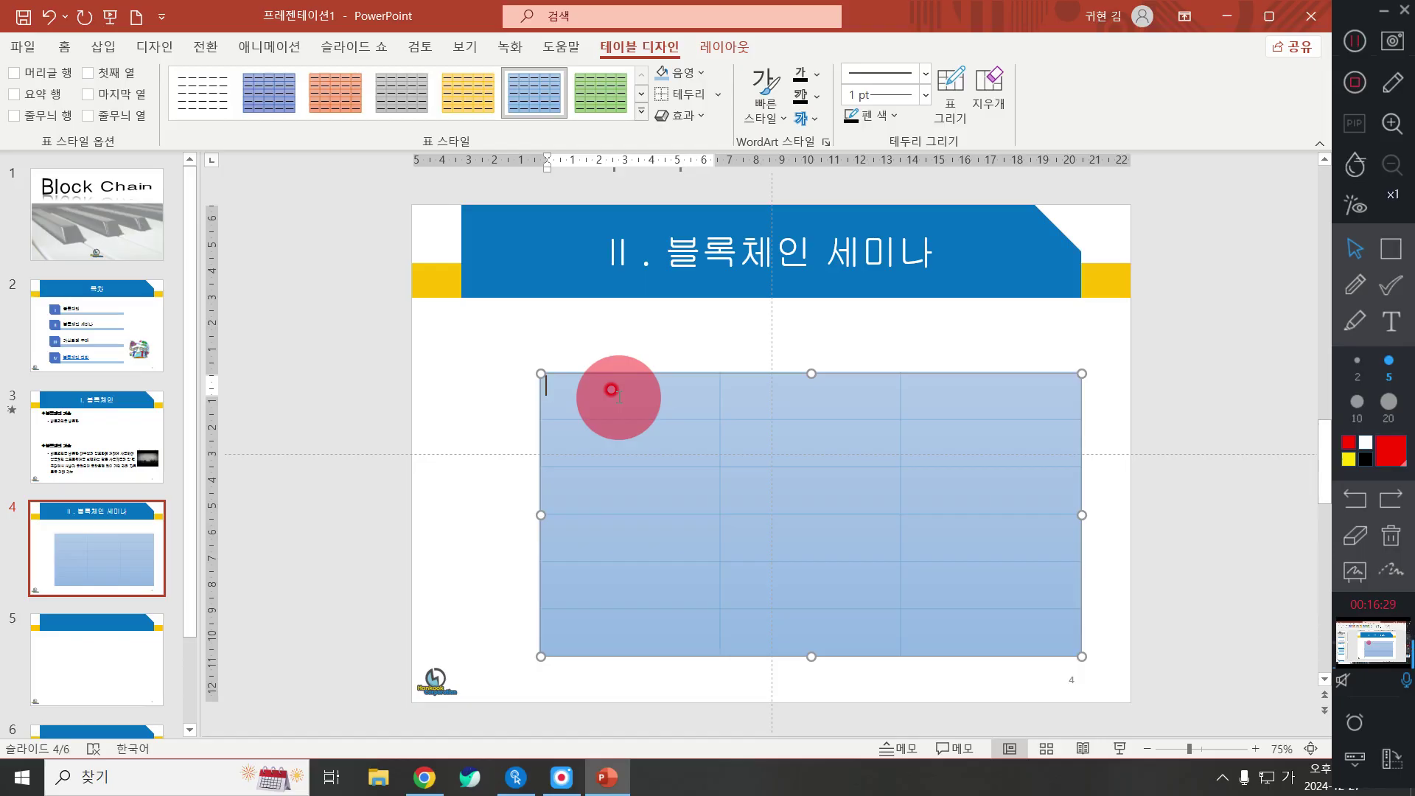
Fill the table's first row with "14:00~15:00" in the first column and "등록 및 네트워킹" in the second
type("14")
key("BackSpace")
key("BackSpace")
type("14:00~15:00")
key("Tab")
type("드")
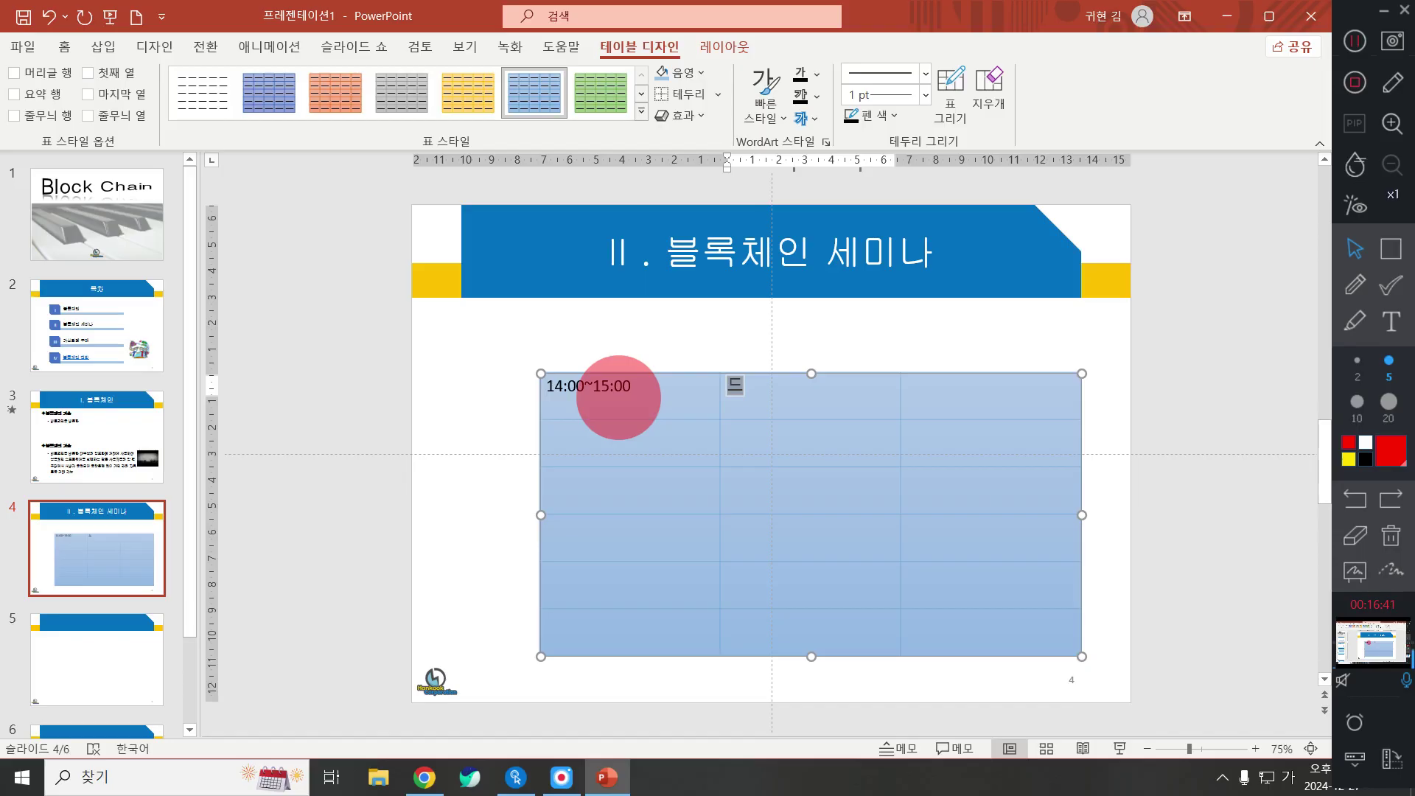
type("등록 및")
type(" 네트웤")
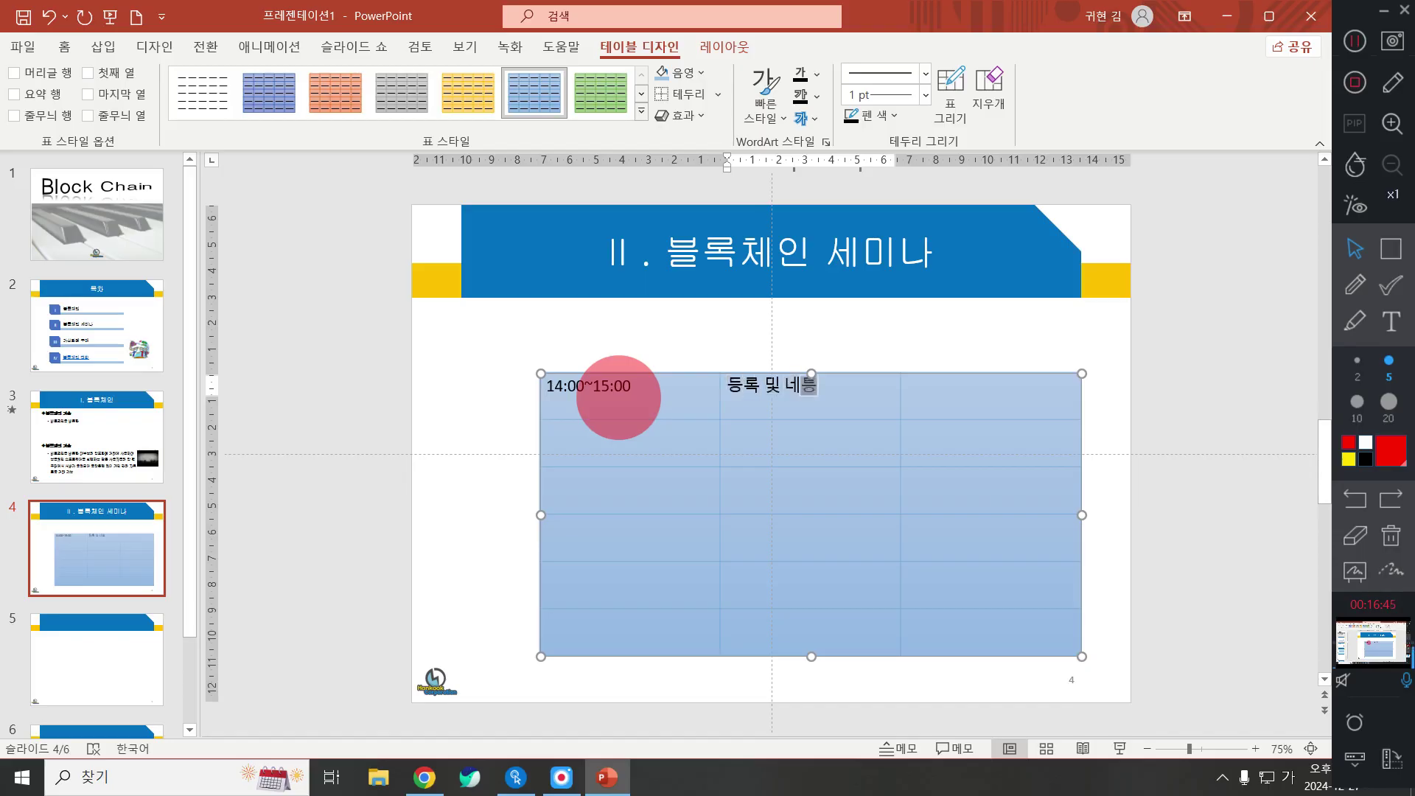
type("킹")
Enter "15:00~17:000" and "10:00~11:30" in the first column of the table's second and third rows
key("Left")
key("Left")
key("Down")
key("Left")
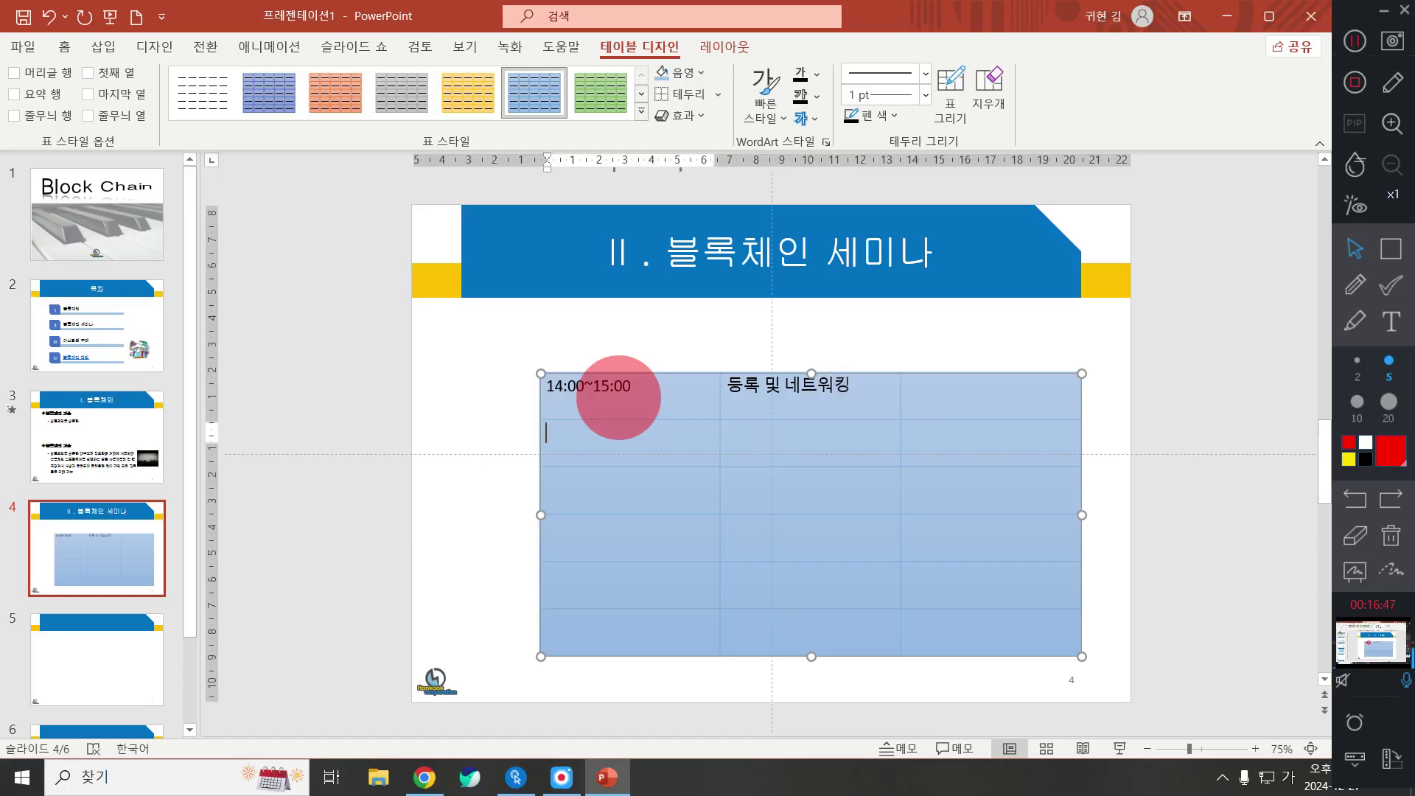
type("15:00~17:000")
key("Down")
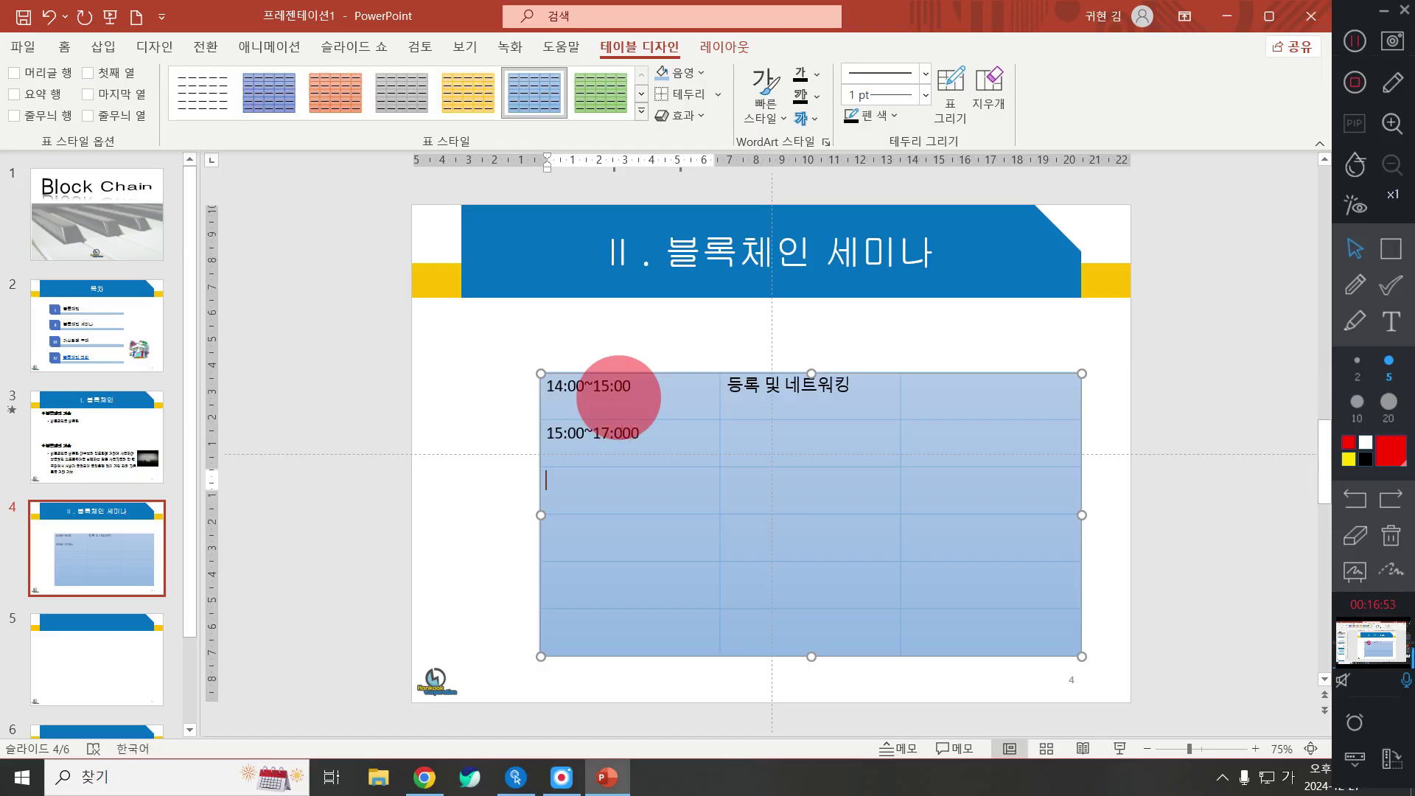
type("10:00~")
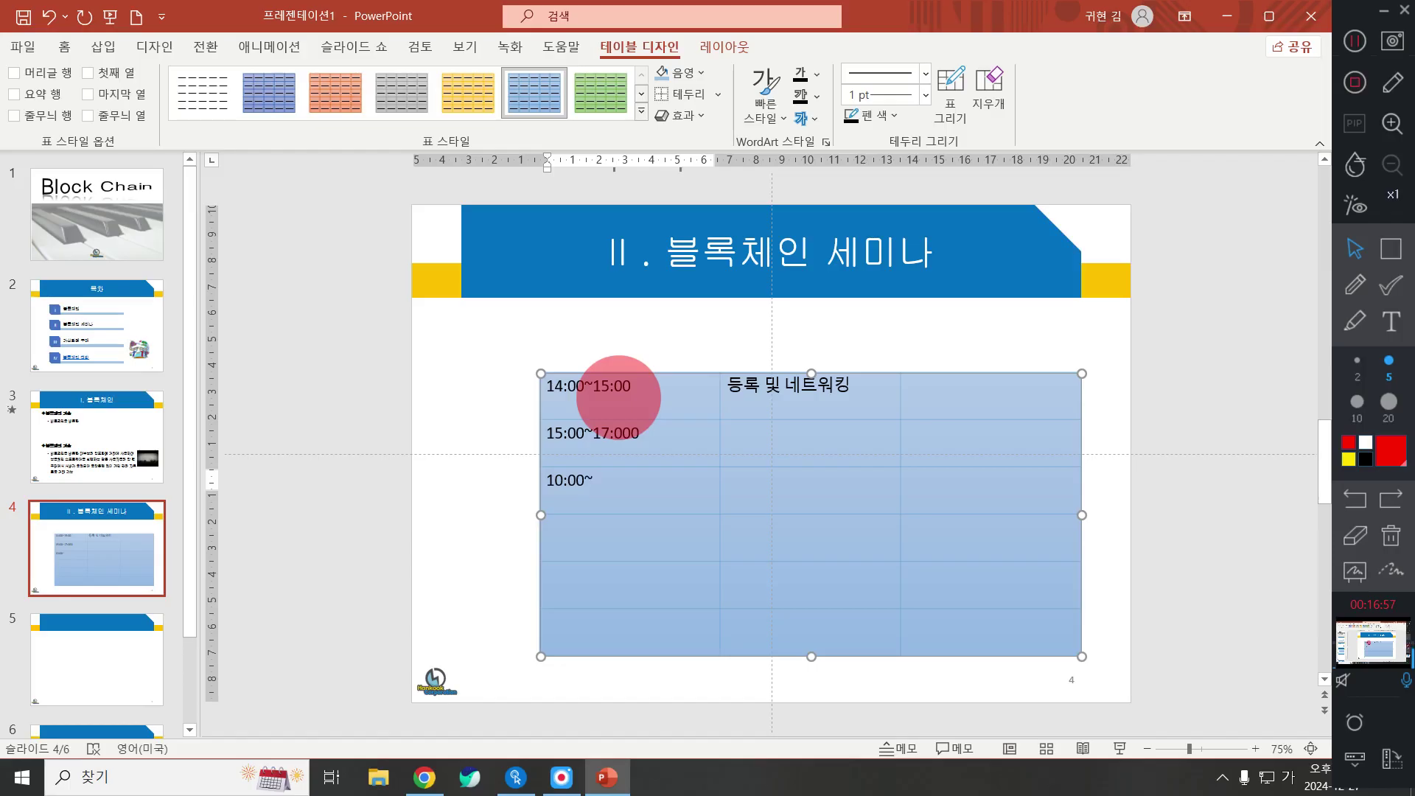
type("11:30")
key("Down")
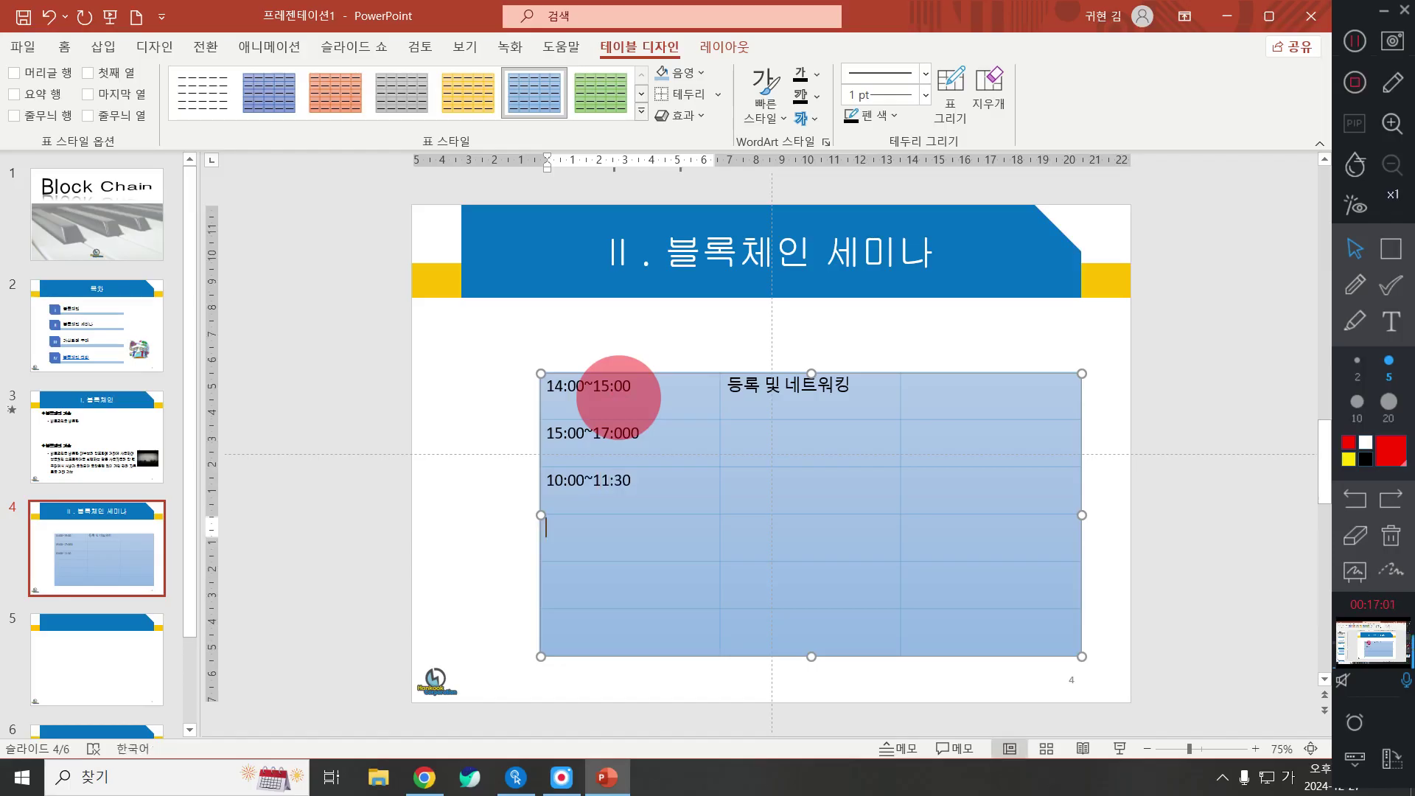
Enter "13:00~14:30", "14:30~16:00" and "16:00~17:00" in rows four to six of the first column, and correct row two to "15:00~17:00"
type("13:")
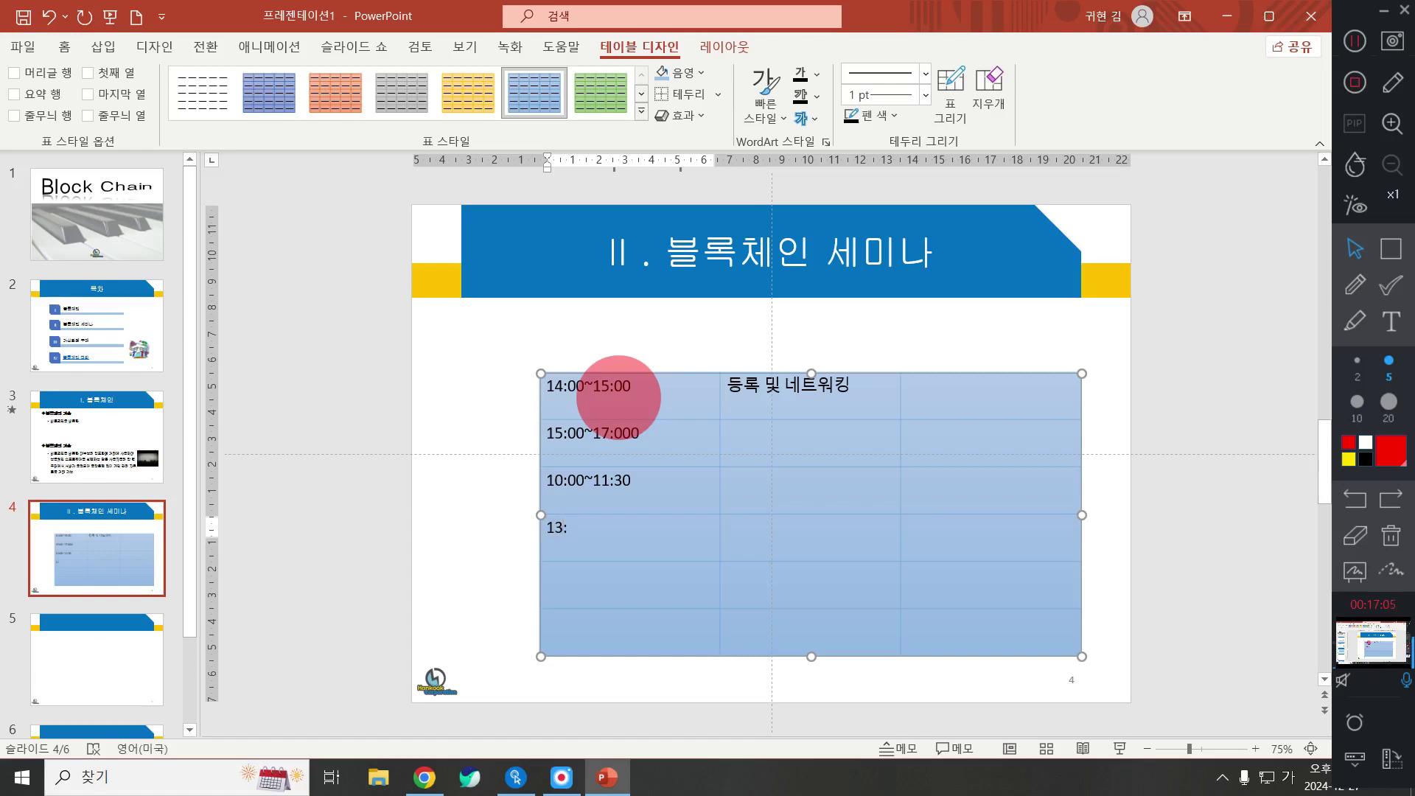
type("00~14:30")
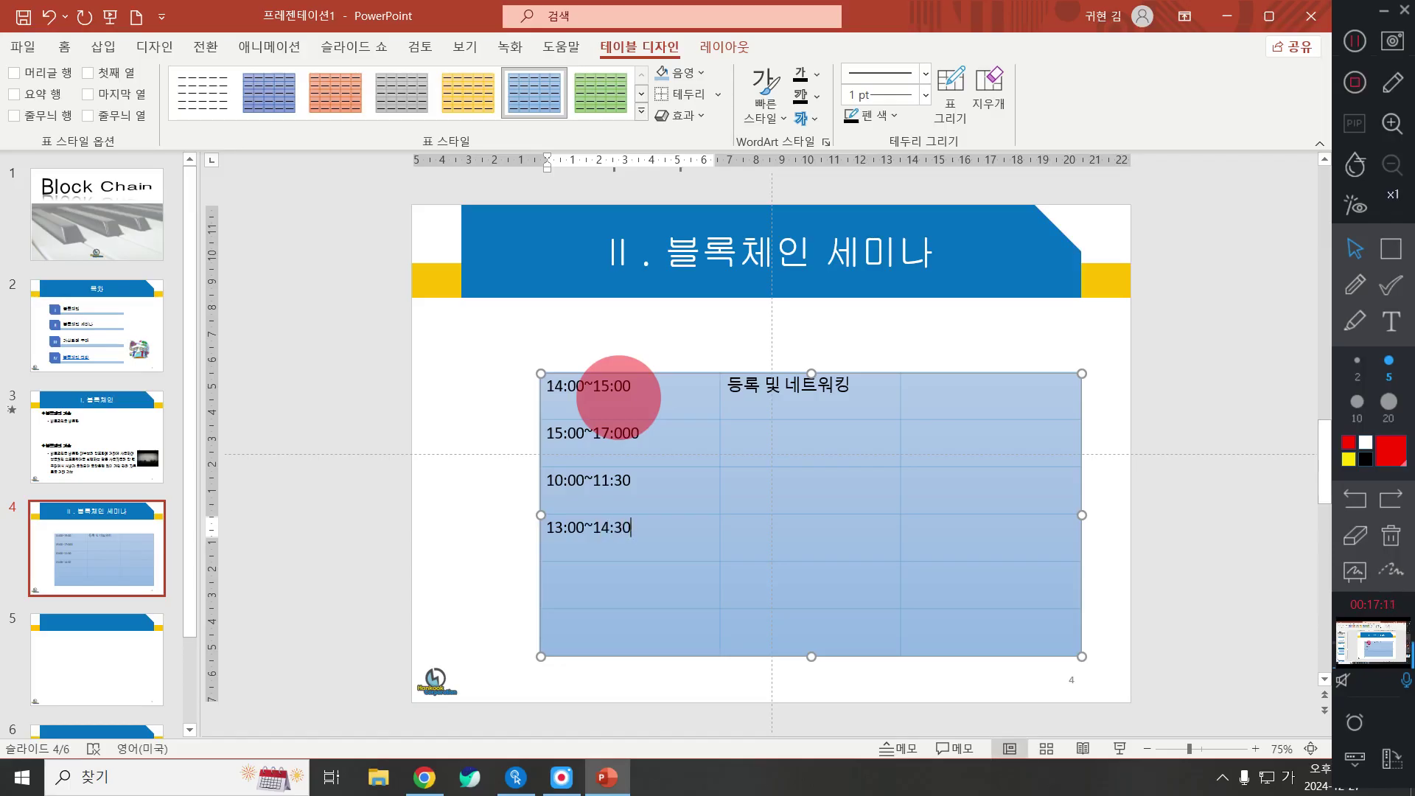
key("Down")
type("14:")
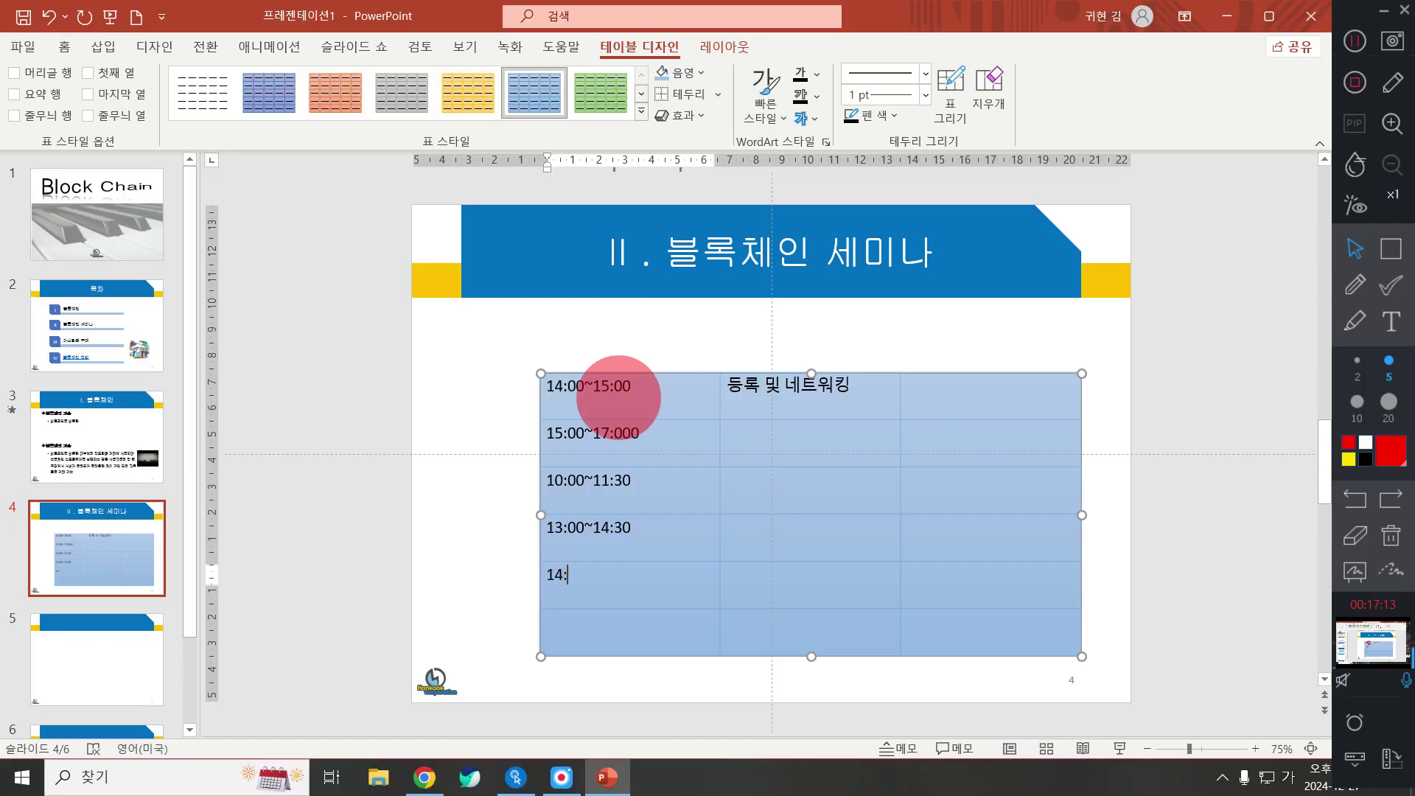
type("30~16:00")
key("Down")
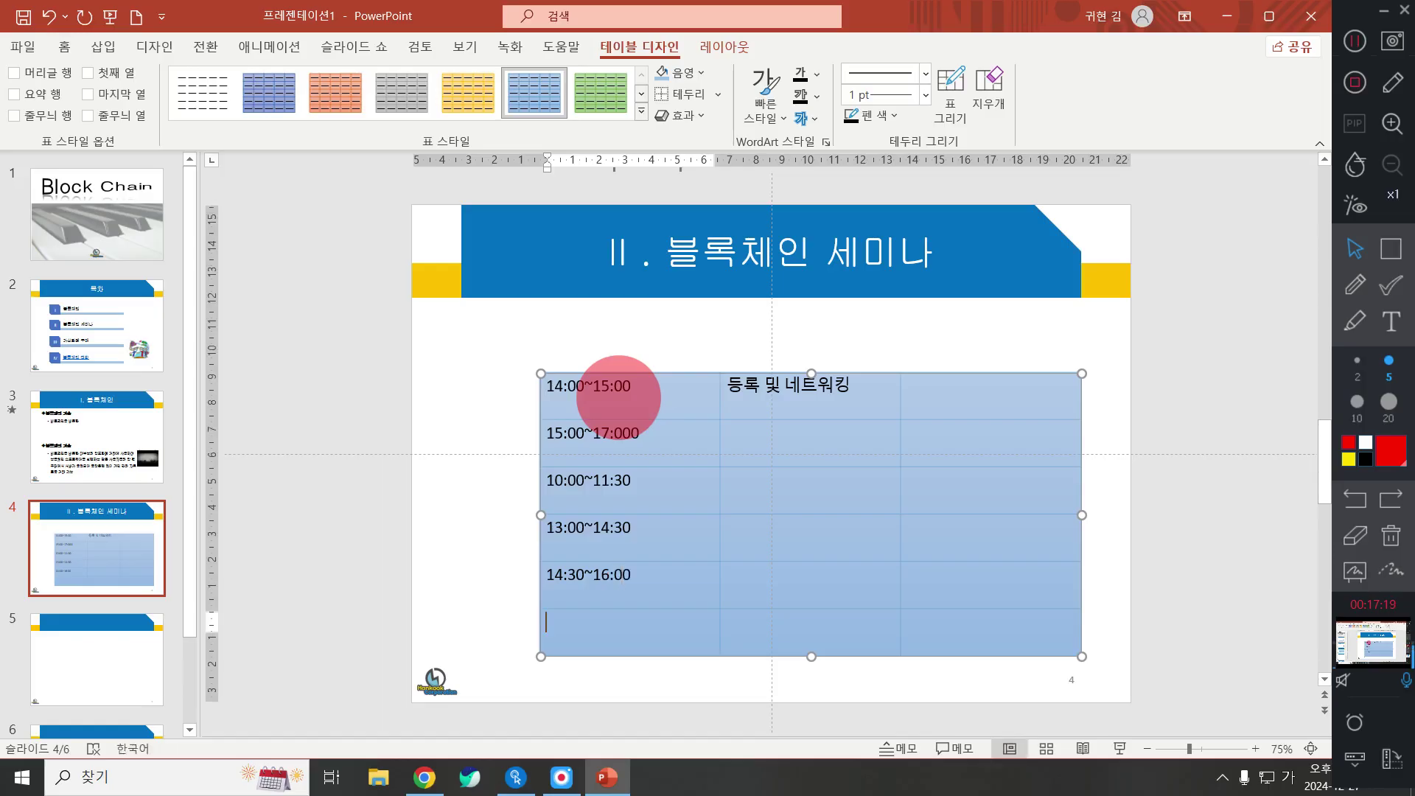
type("16:00~")
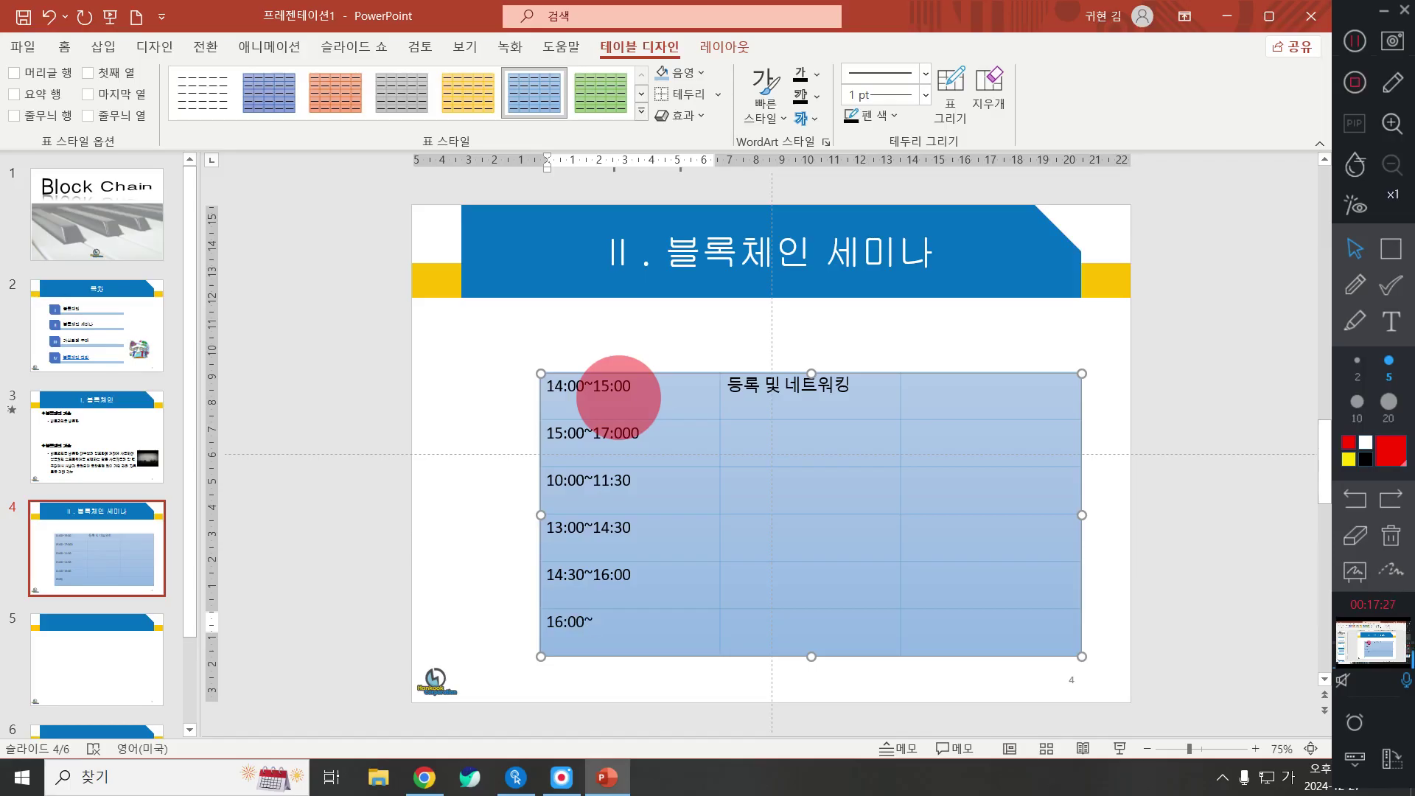
type("17:00")
left_click(666, 427)
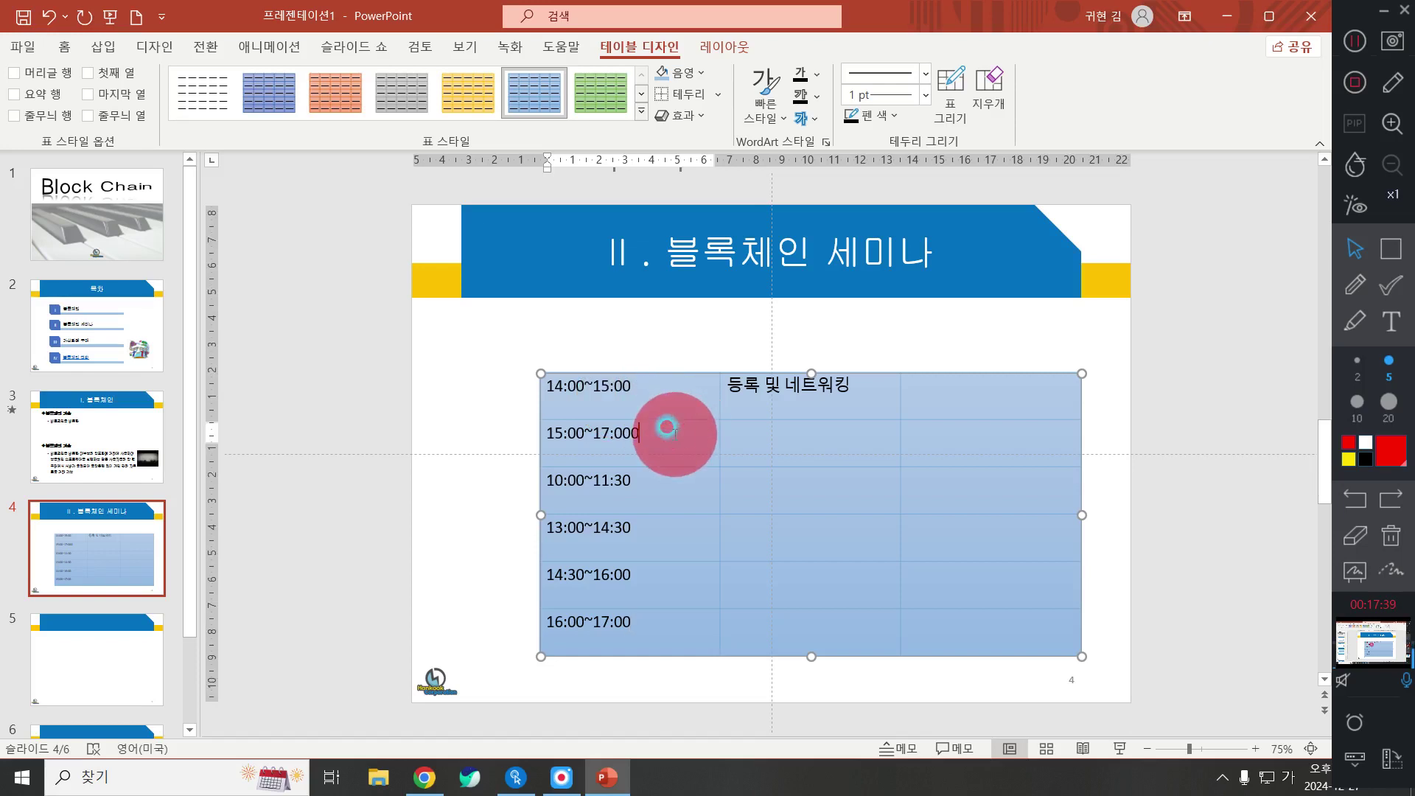
key("BackSpace")
left_click(1355, 285)
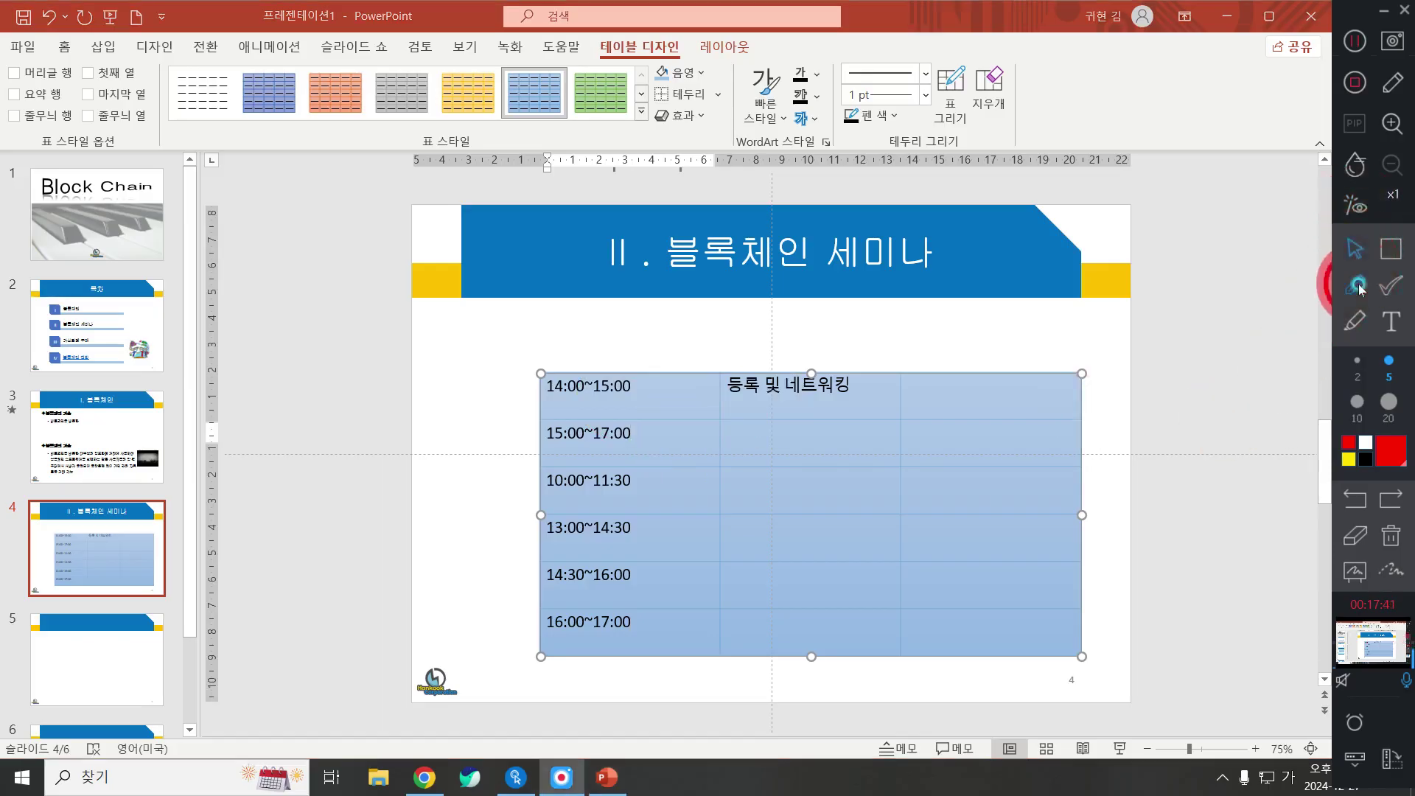
mouse_move(269, 372)
left_mouse_down()
mouse_move(304, 289)
mouse_move(373, 279)
mouse_move(356, 529)
left_mouse_up()
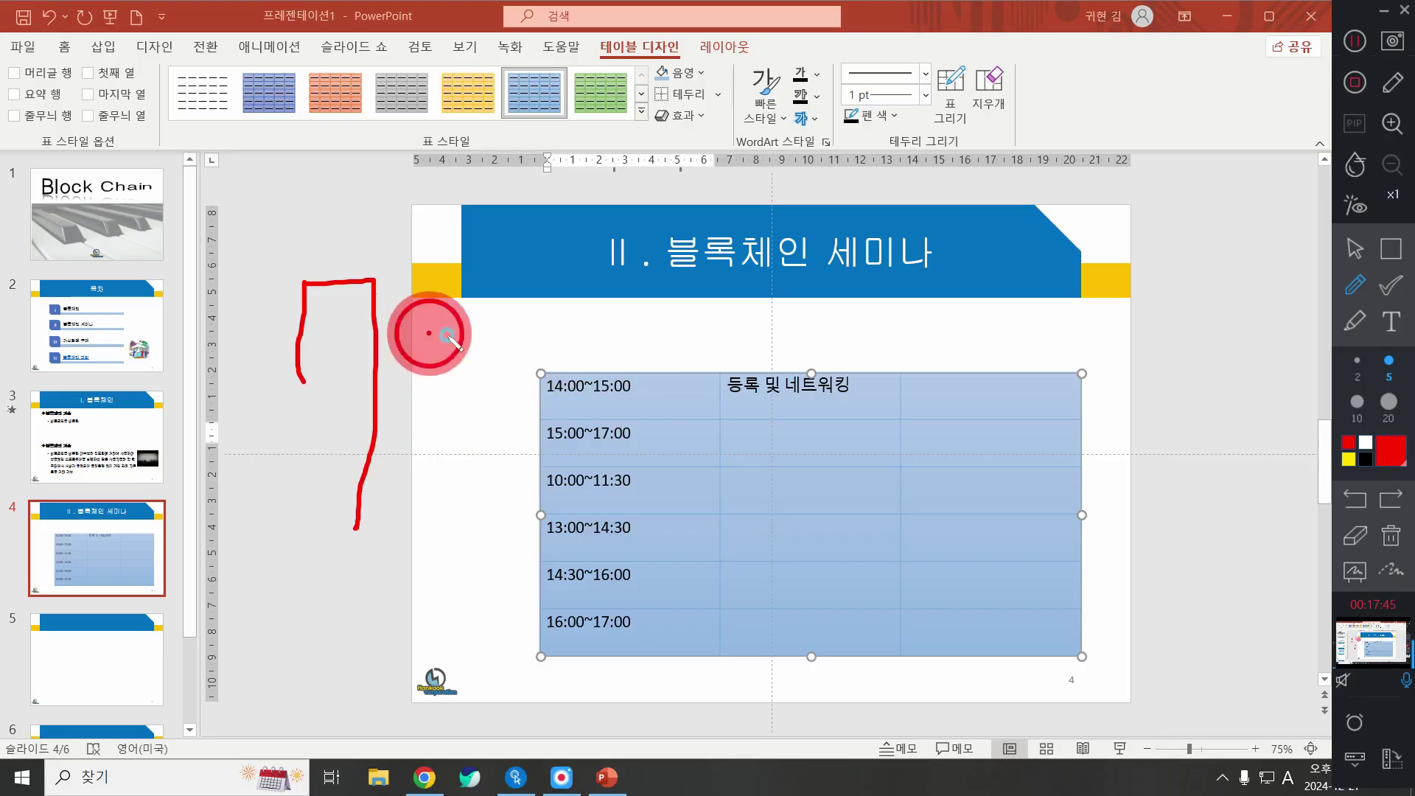
left_click_drag(427, 333, 466, 463)
left_click_drag(492, 399, 502, 400)
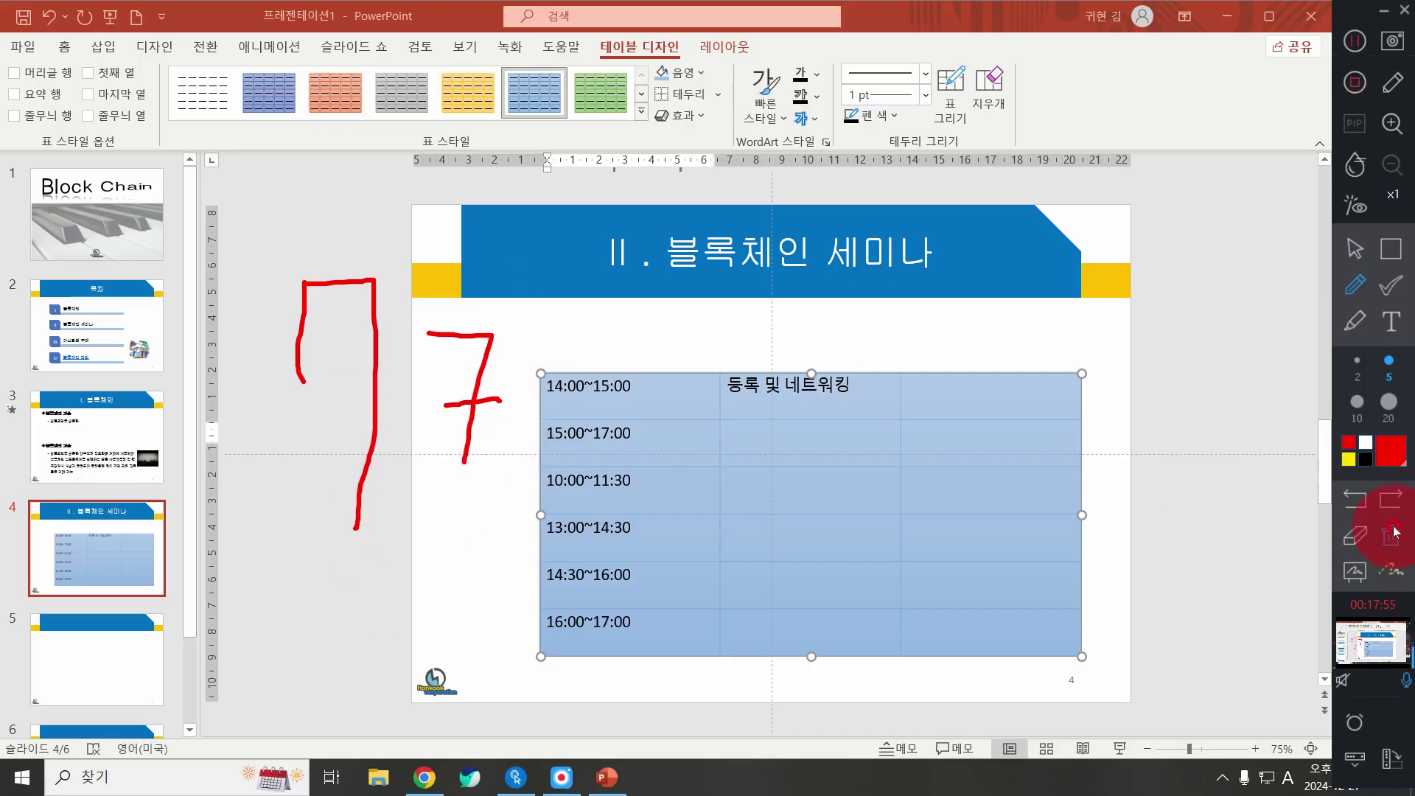
mouse_move(365, 533)
left_mouse_down()
mouse_move(290, 259)
mouse_move(307, 590)
left_mouse_up()
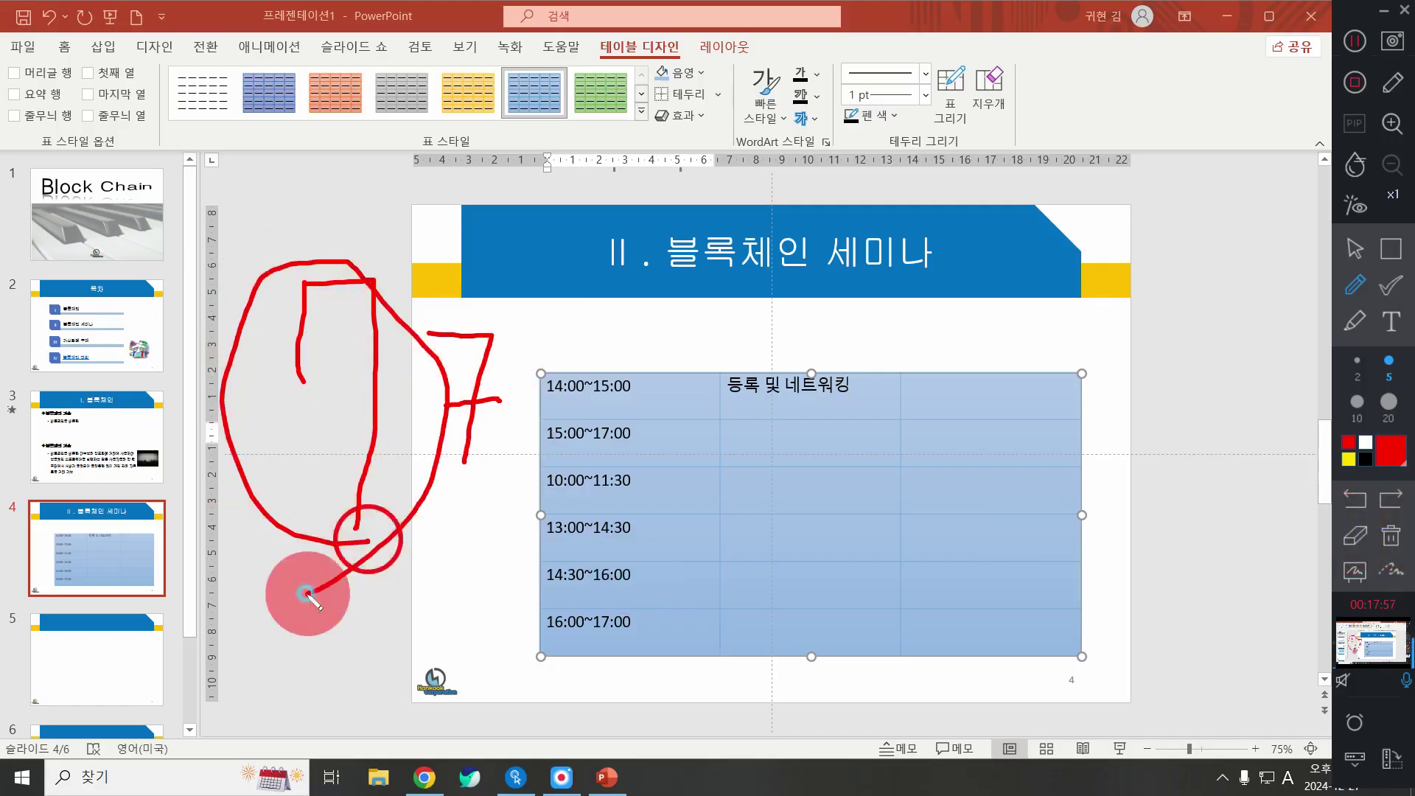
left_click(1390, 536)
left_click(1350, 250)
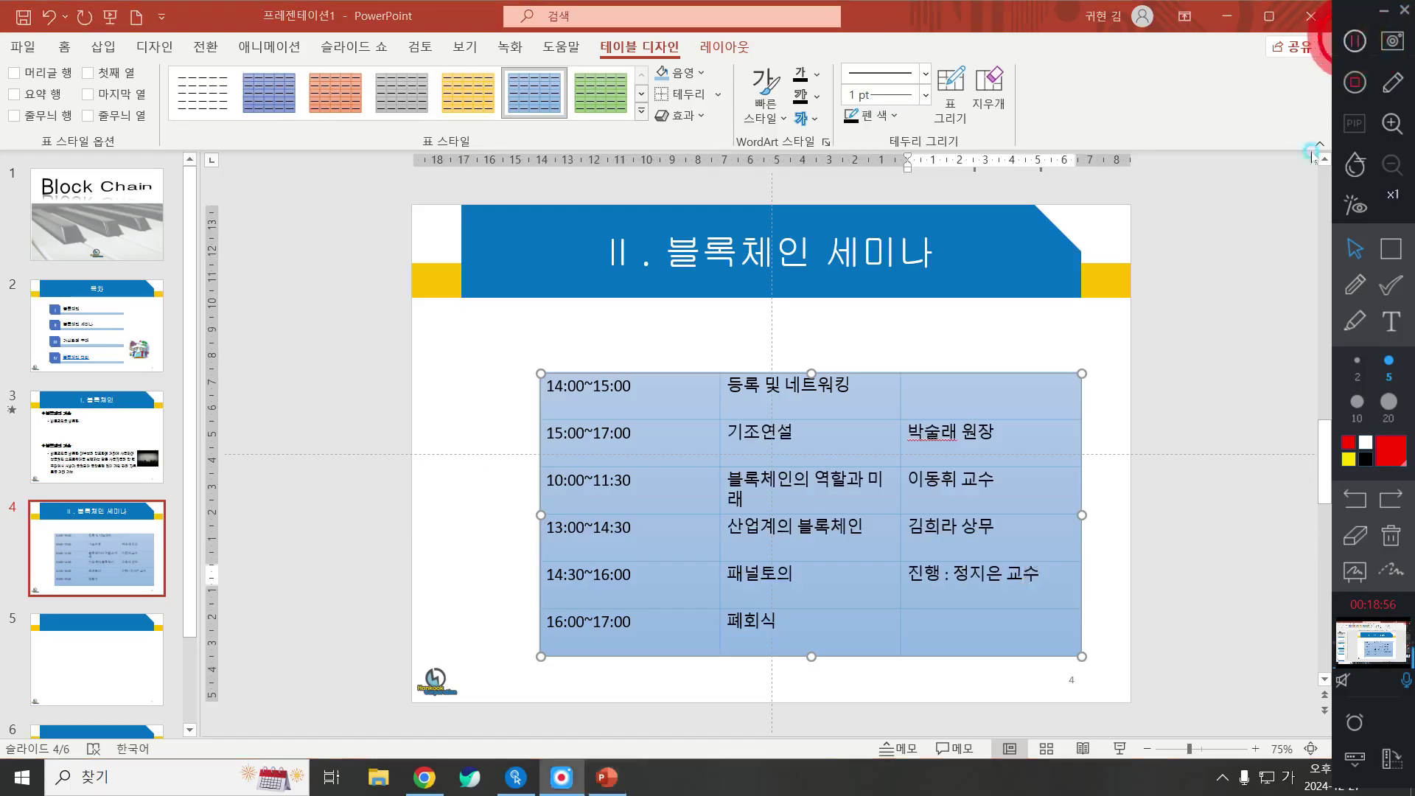
Widen the table's second column into the first so "블록체인의 역할과 미래" fits on one line, and close the magnifier
left_click(772, 628)
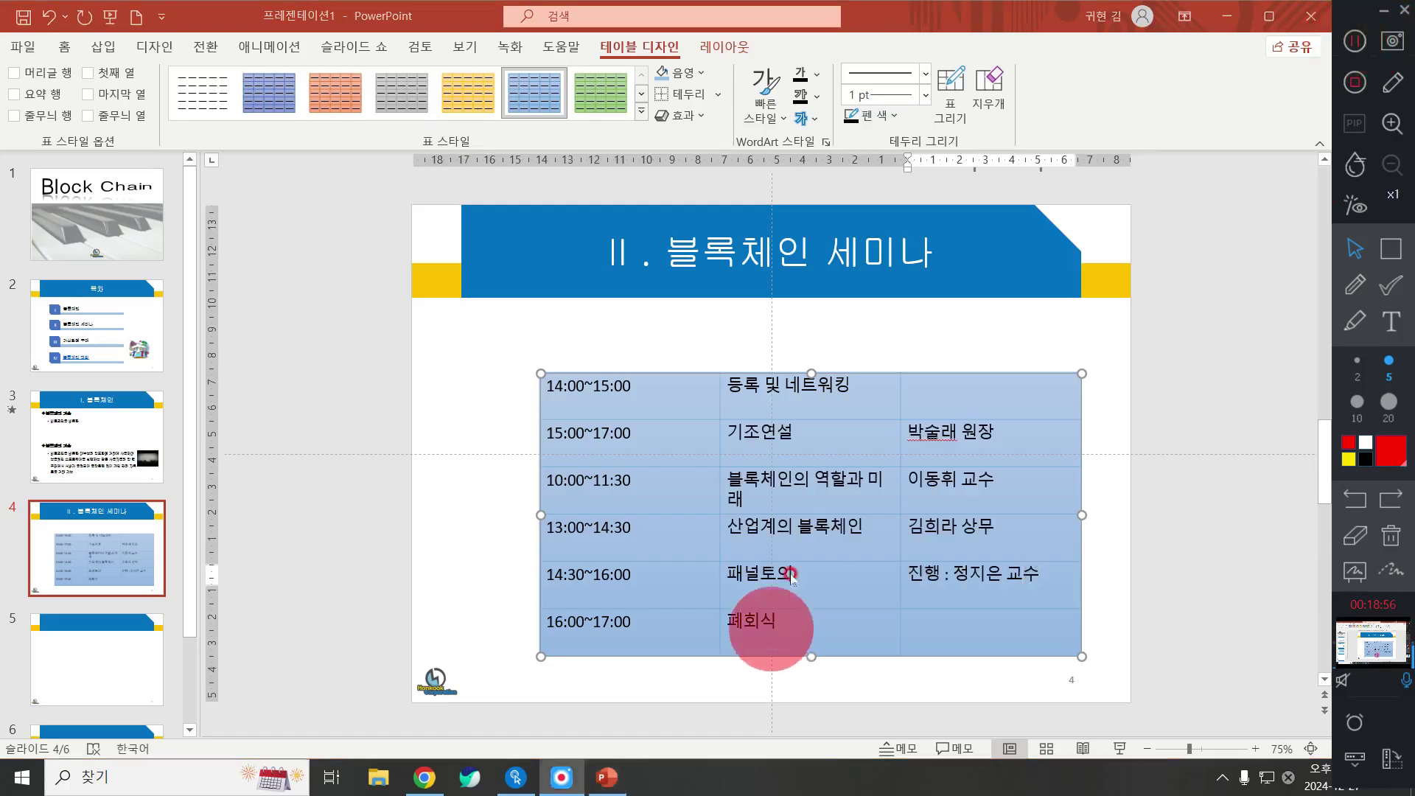
left_click(827, 568)
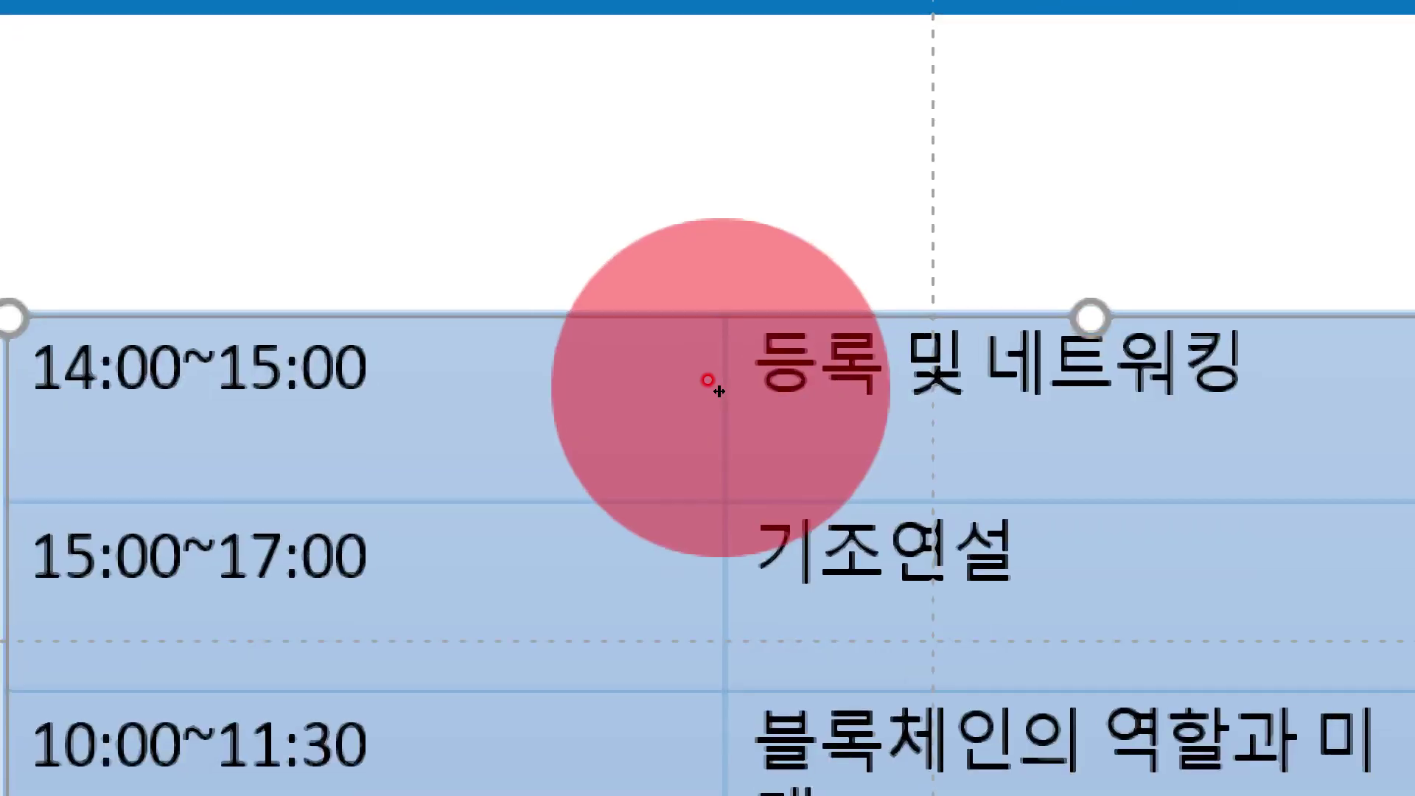
left_click(715, 392)
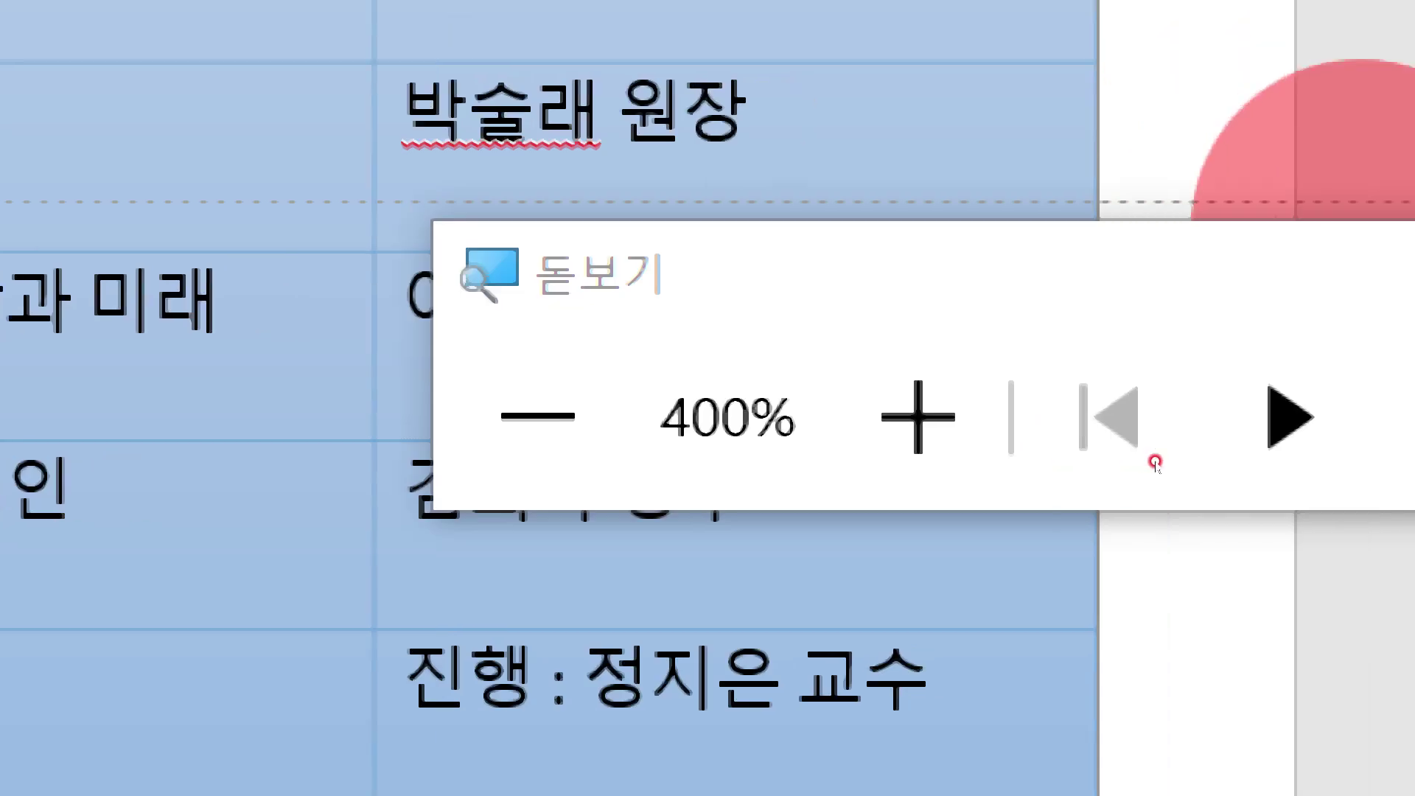
key("super+minus")
key("super+minus")
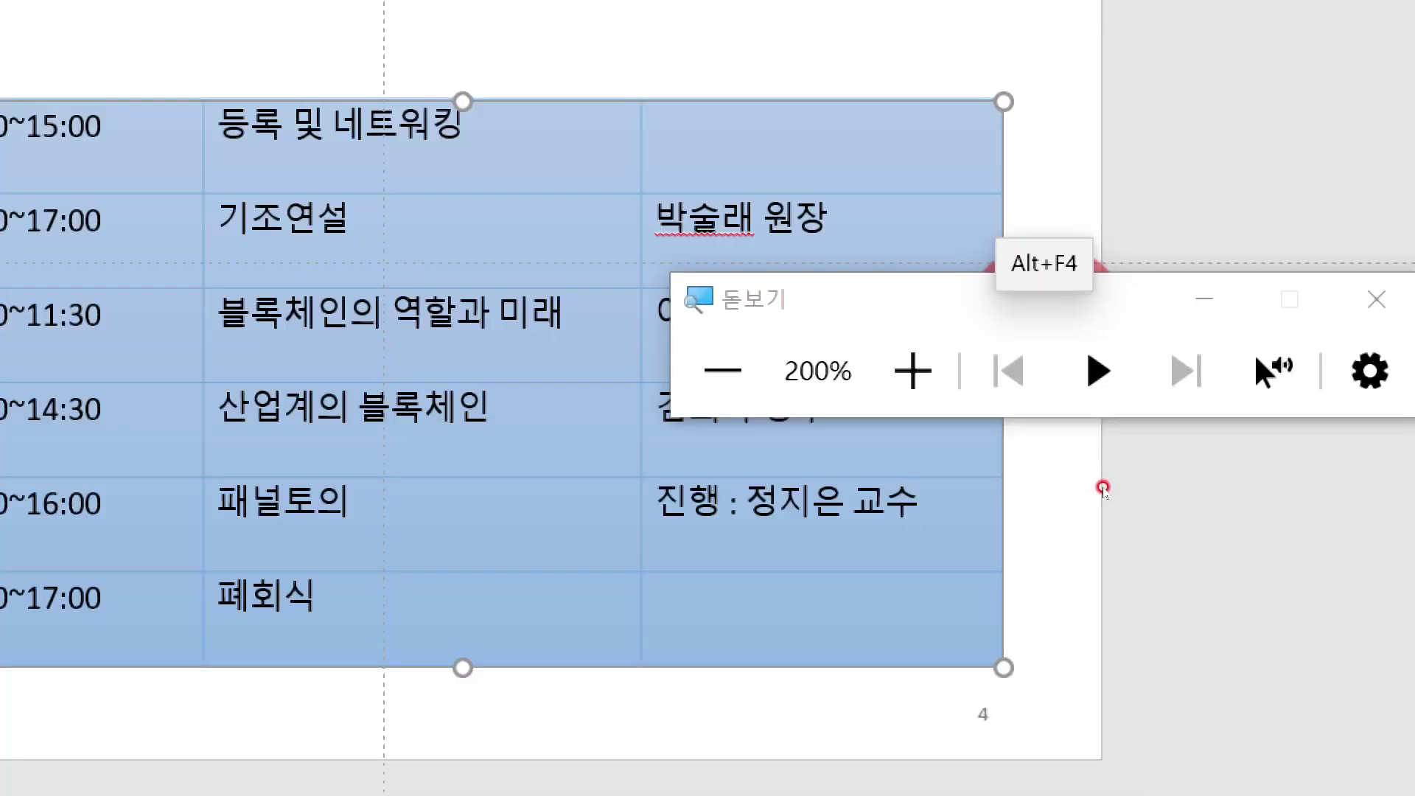
left_click(1361, 299)
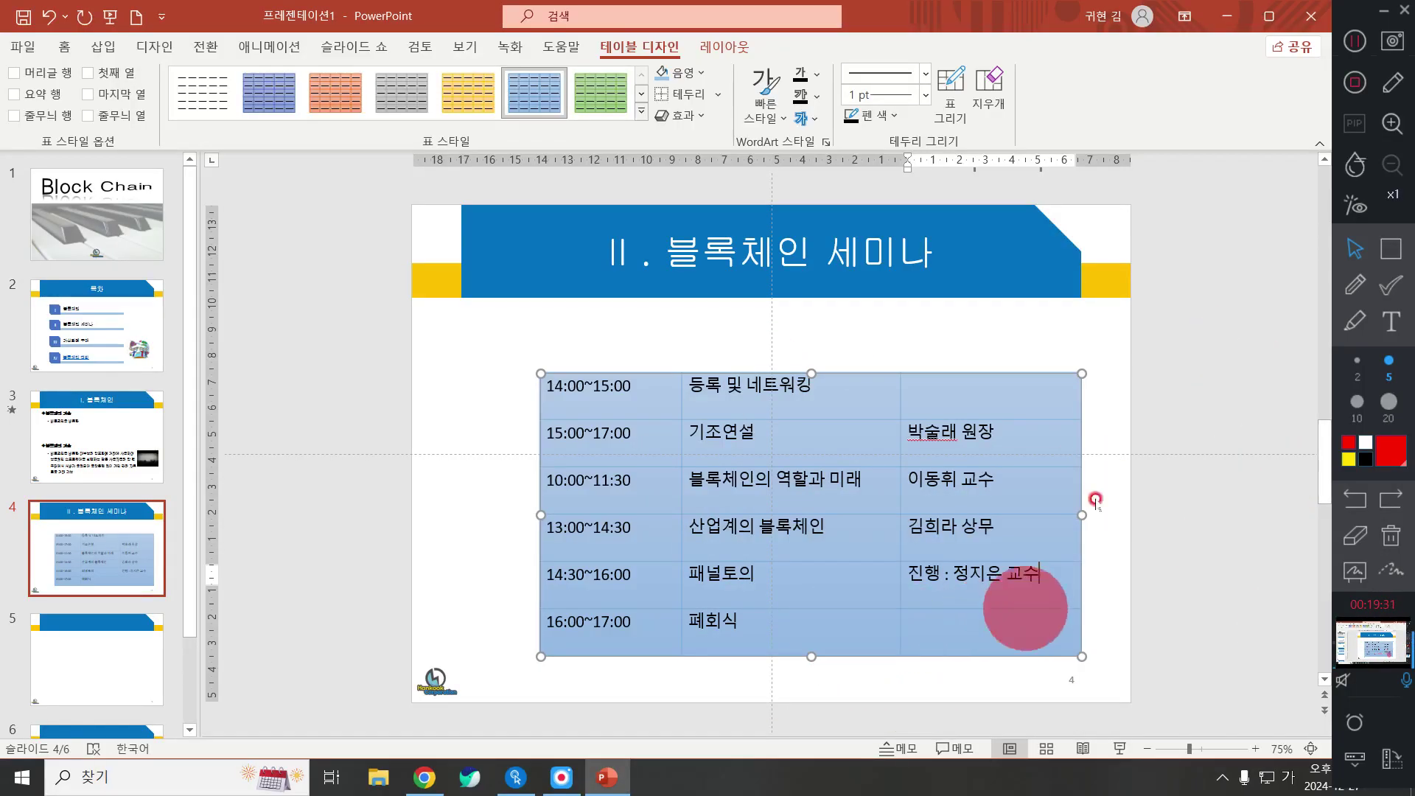
left_click(1355, 284)
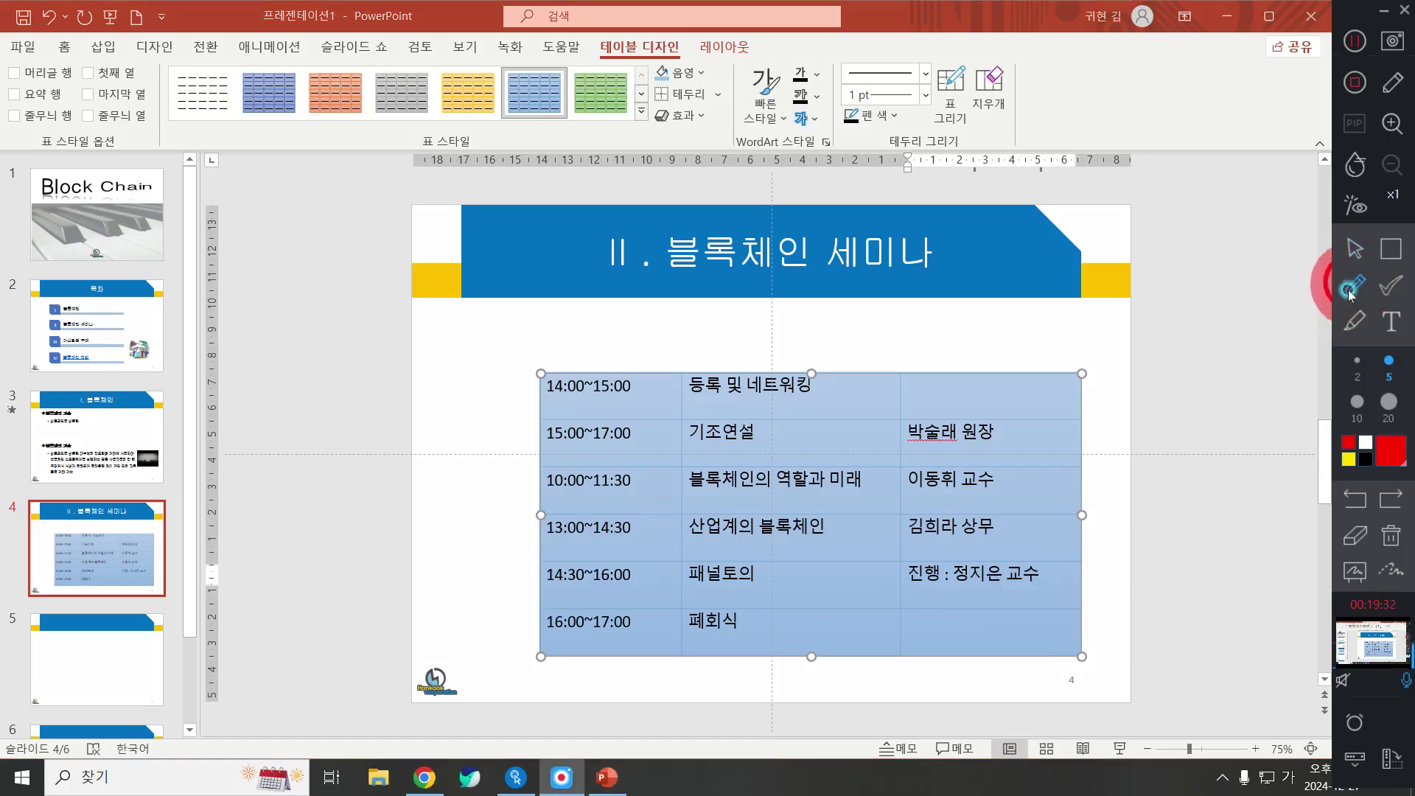
Merge the second and third cells of the table's last row, which contain "폐회식"
left_click(868, 628)
mouse_move(868, 628)
left_mouse_down()
mouse_move(927, 627)
mouse_move(918, 641)
mouse_move(938, 621)
left_mouse_up()
left_click(1355, 248)
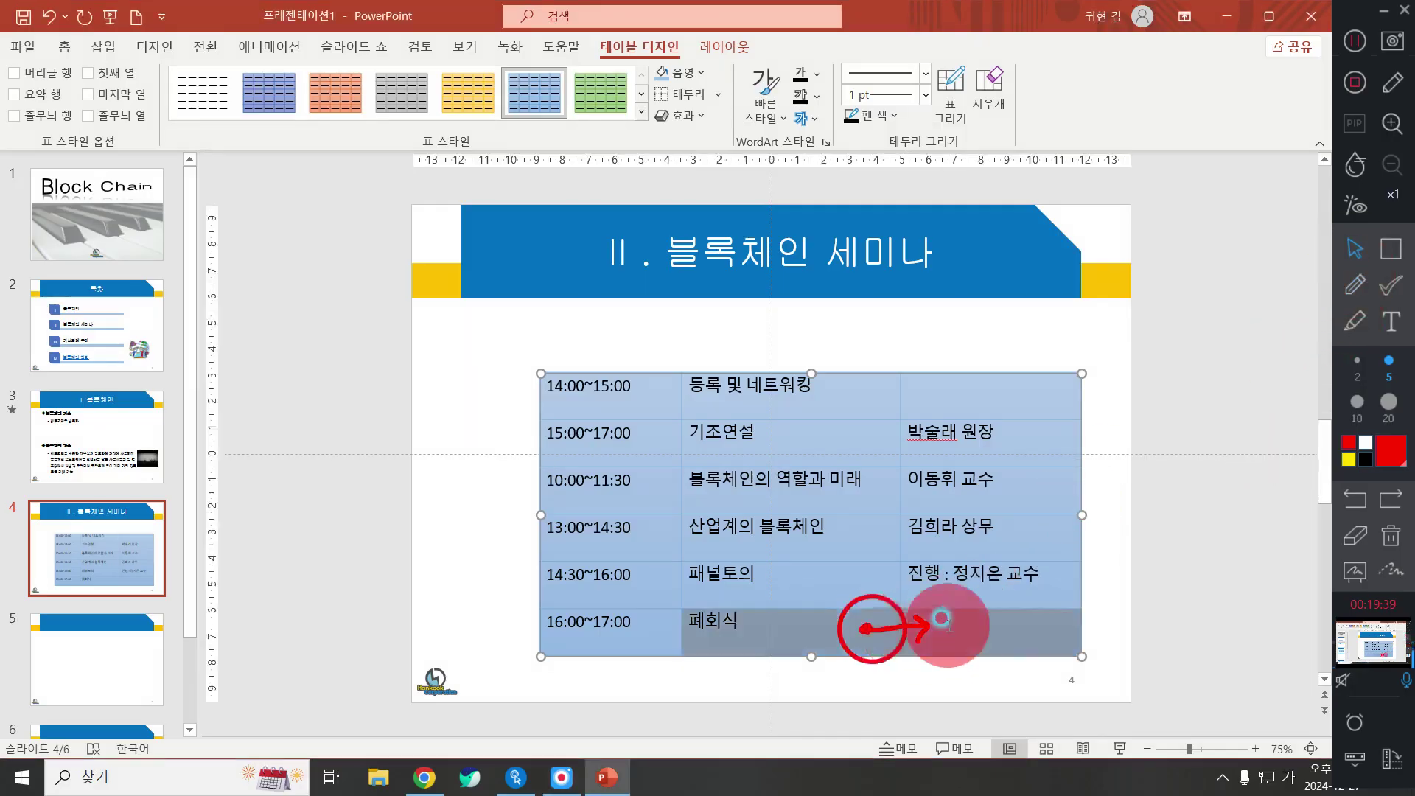
right_click(942, 623)
key("Escape")
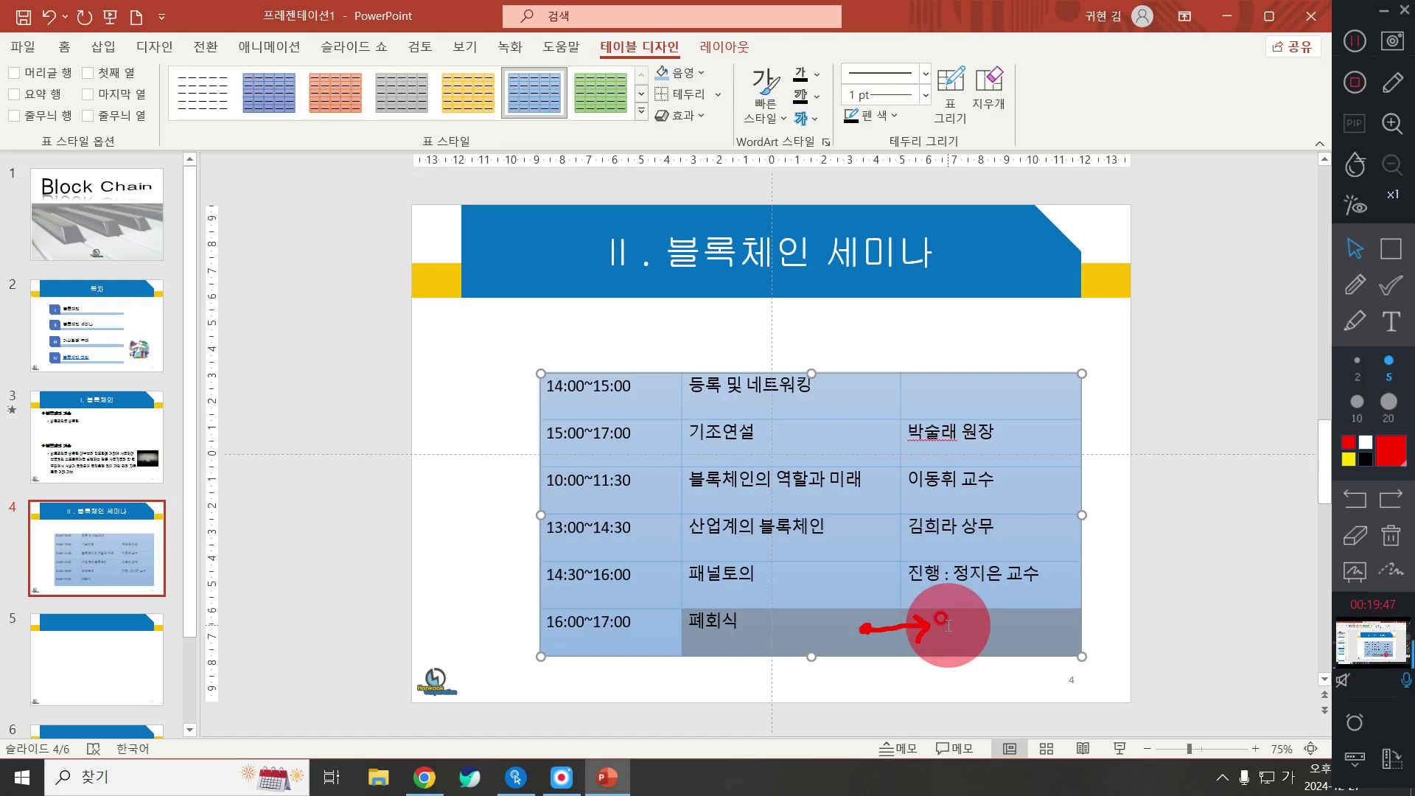
right_click(948, 624)
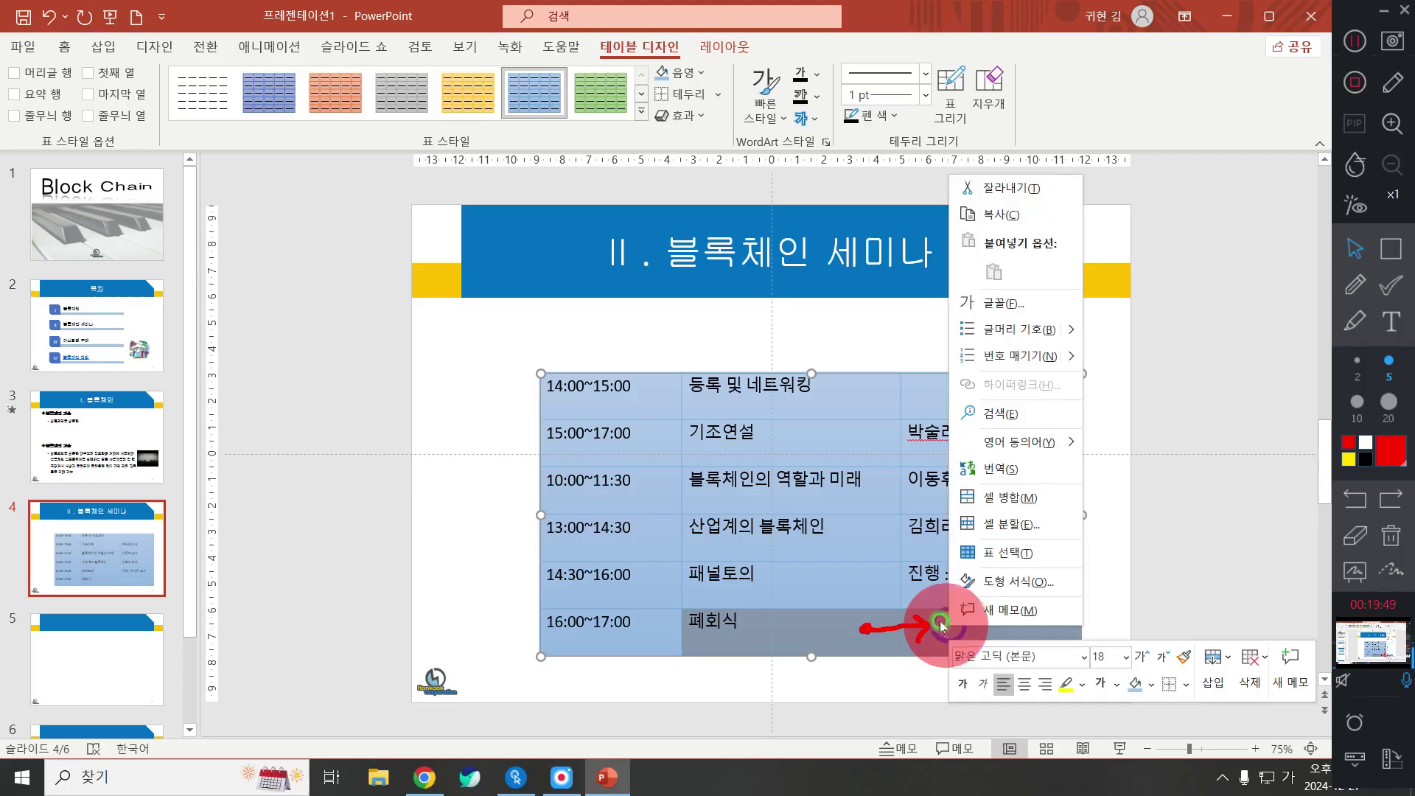
left_click(995, 500)
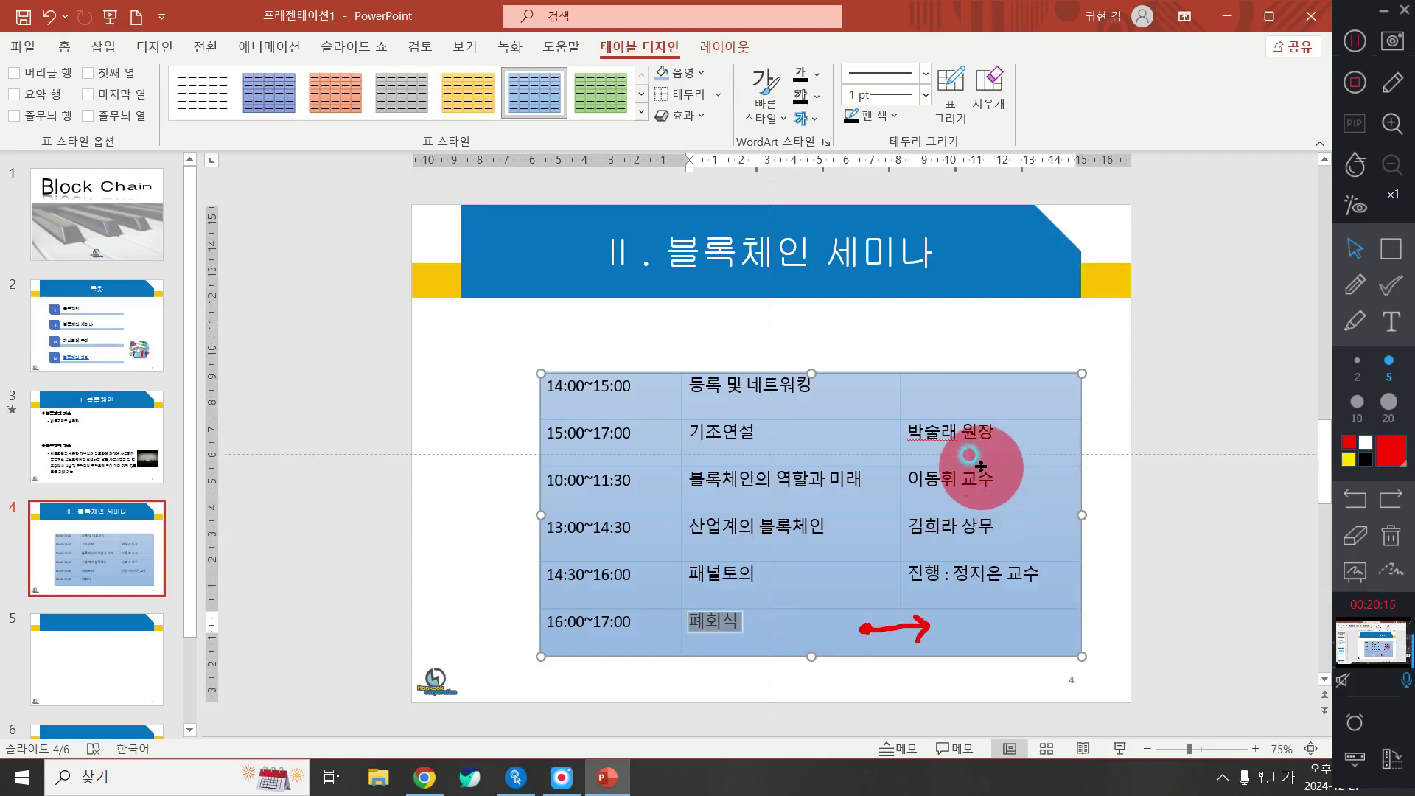
Centre the text of every cell in the schedule table both horizontally and vertically
left_click(971, 429)
key("ctrl+a")
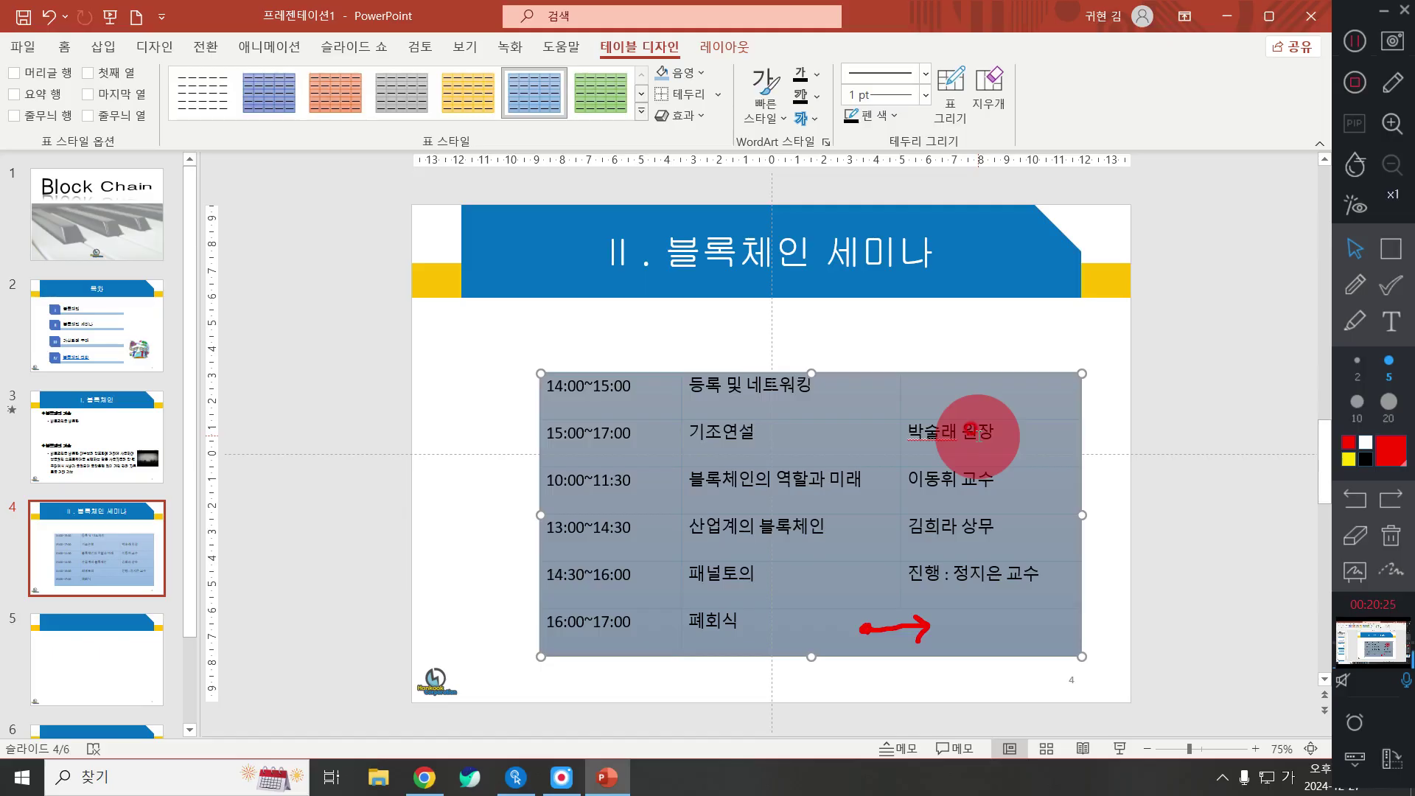
left_click(741, 44)
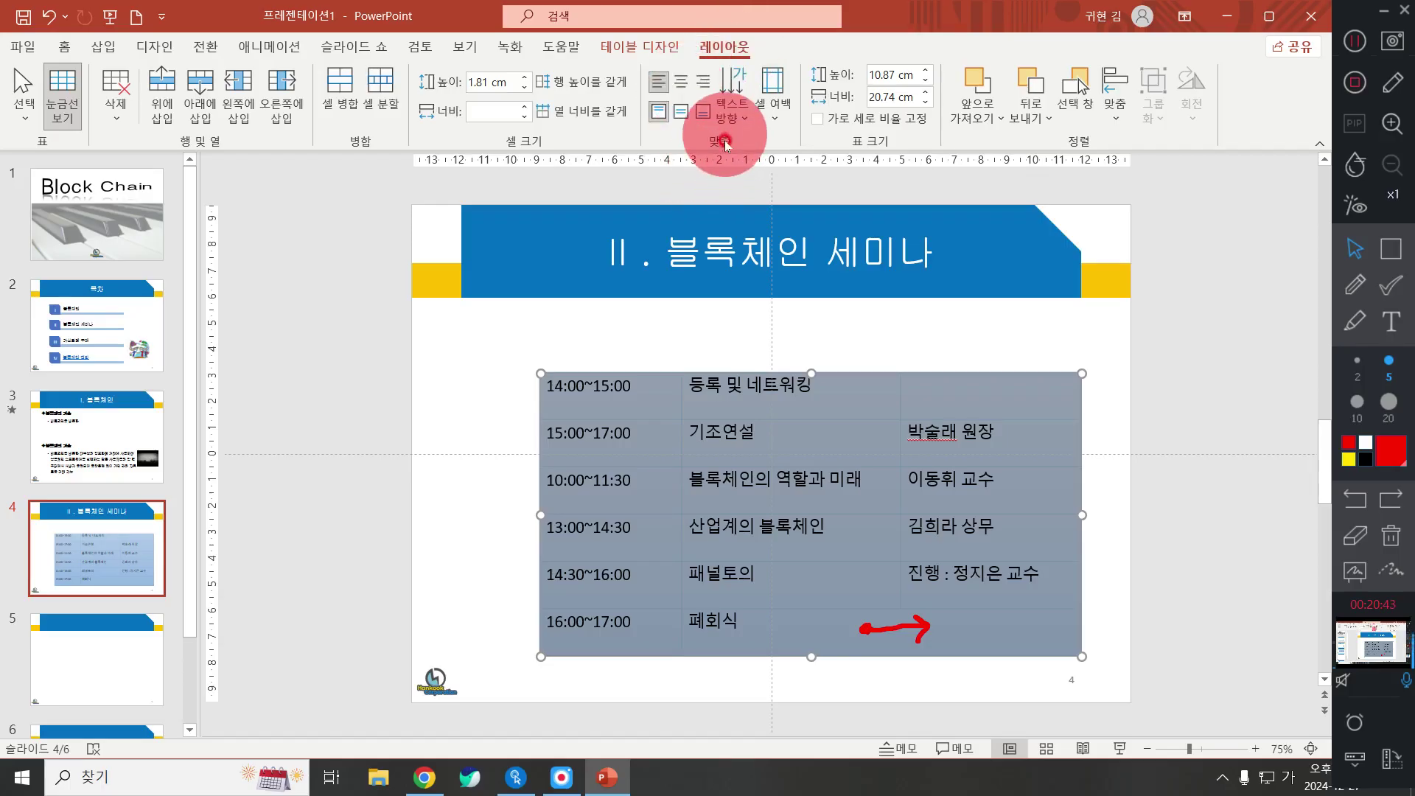
left_click(681, 81)
left_click(681, 111)
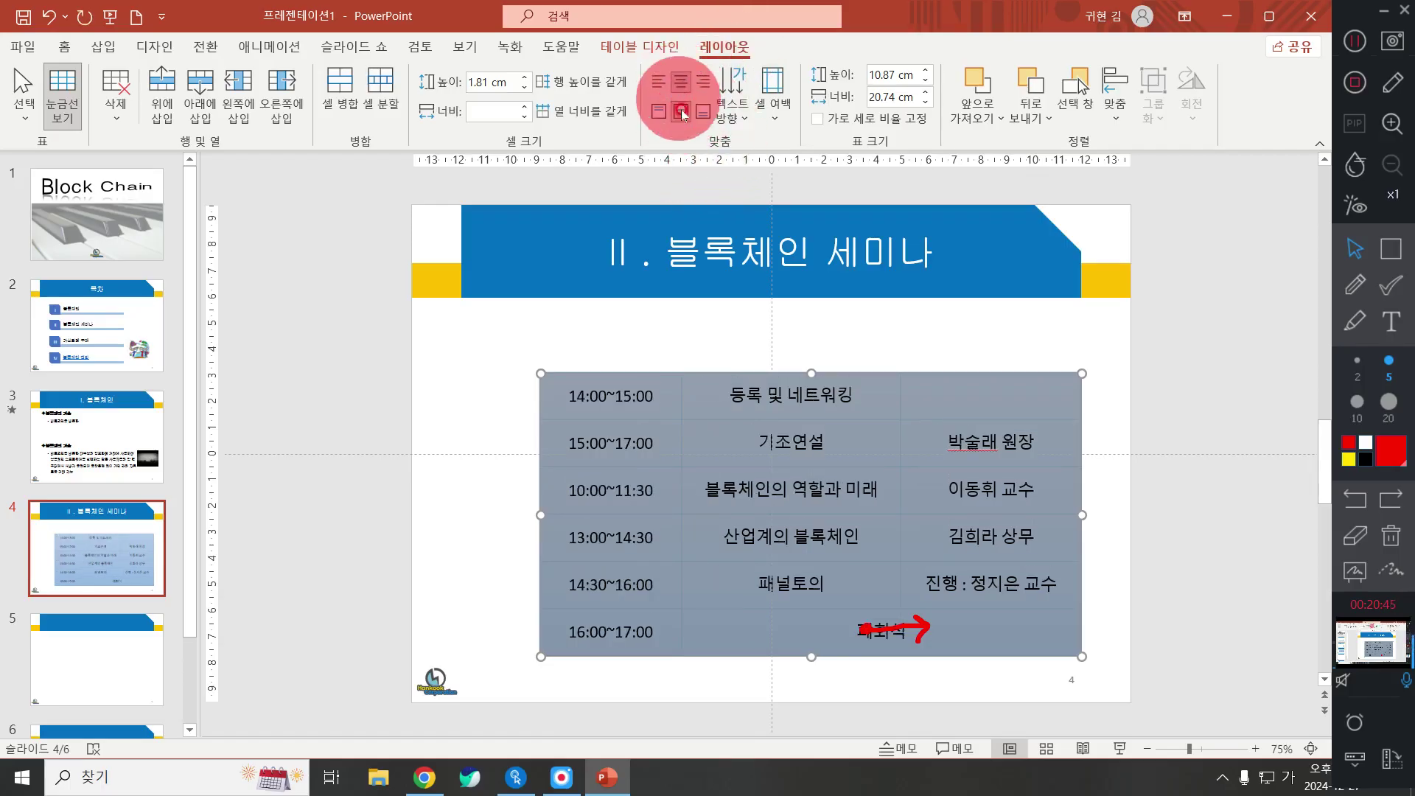
left_click(681, 109)
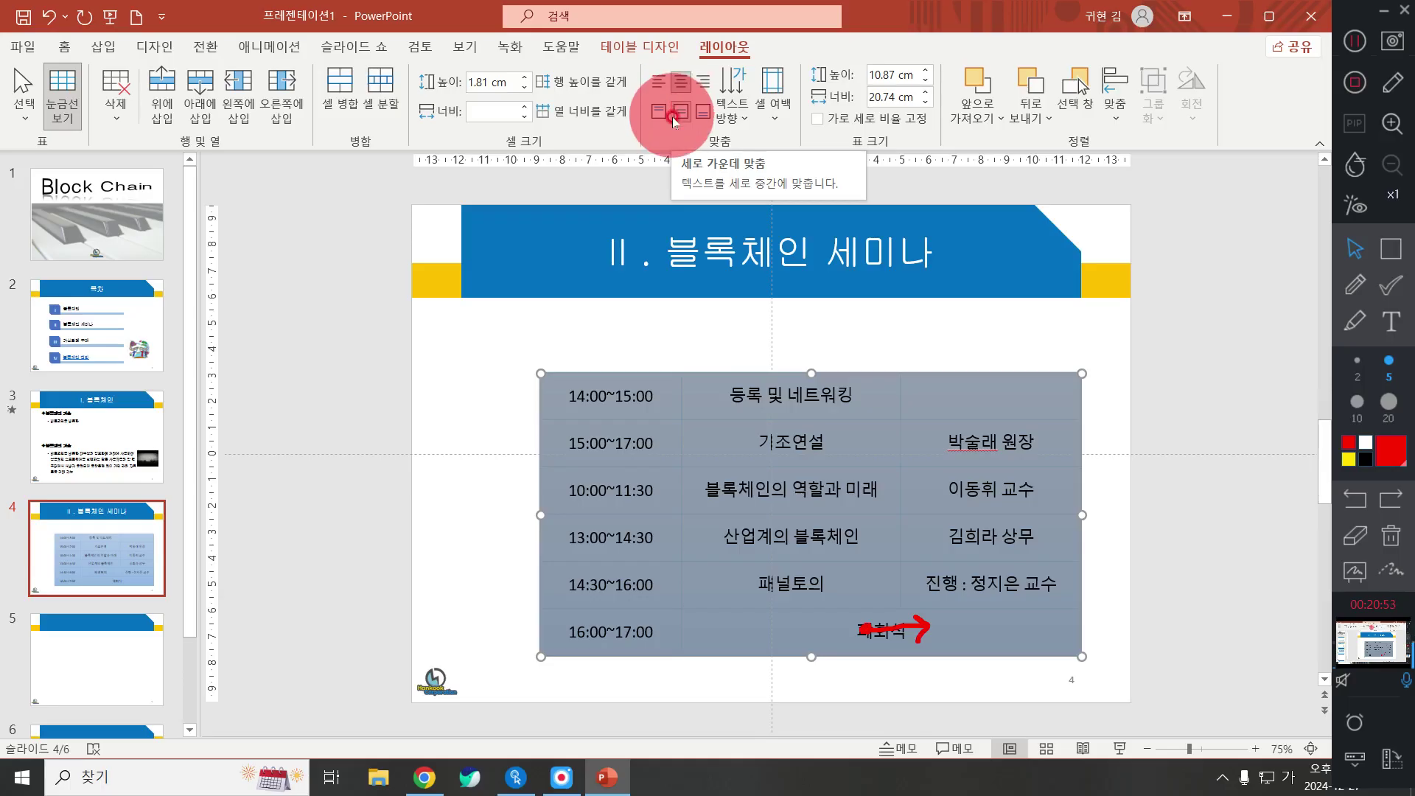
Set the font of the entire schedule table to 돋움 and deselect the table
left_click(68, 48)
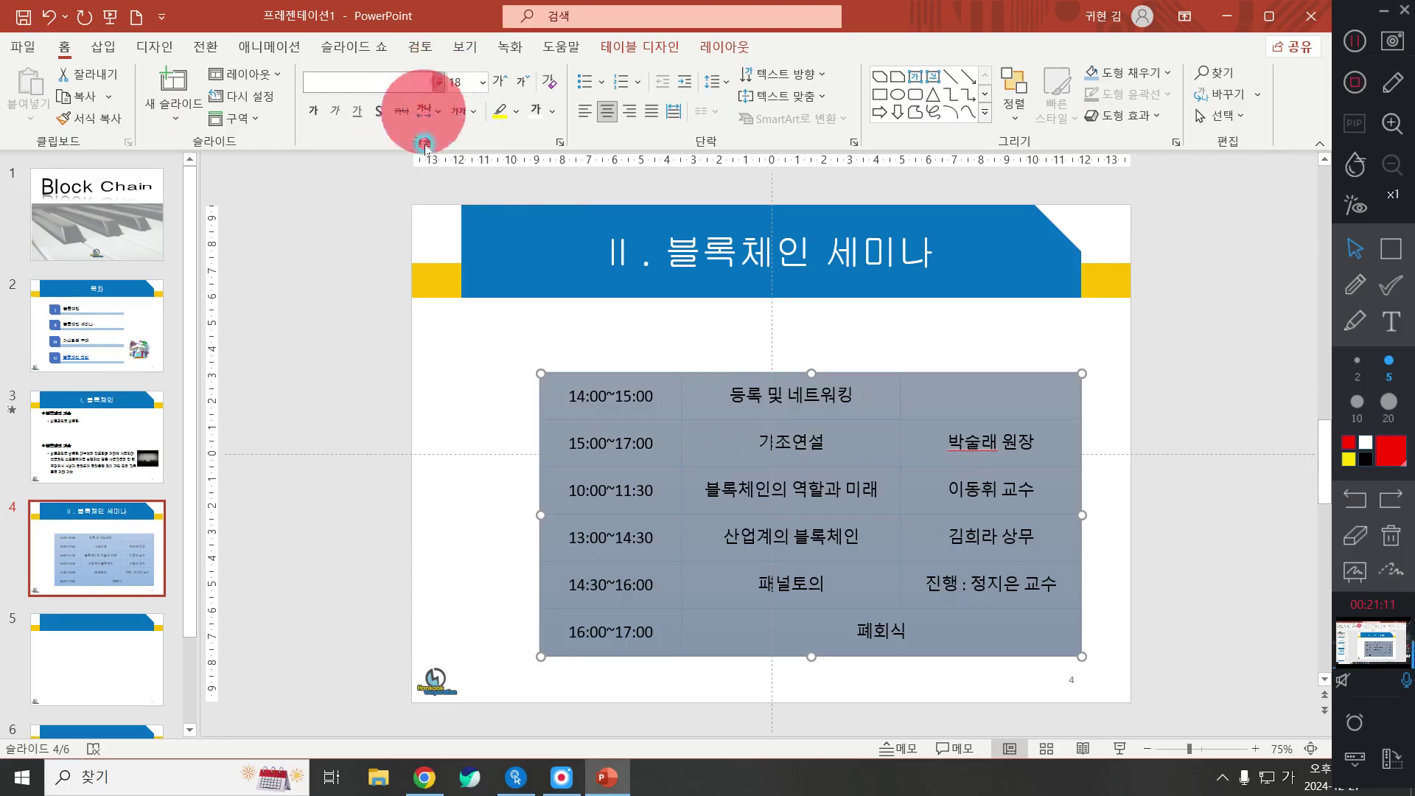
left_click(438, 82)
left_click(363, 273)
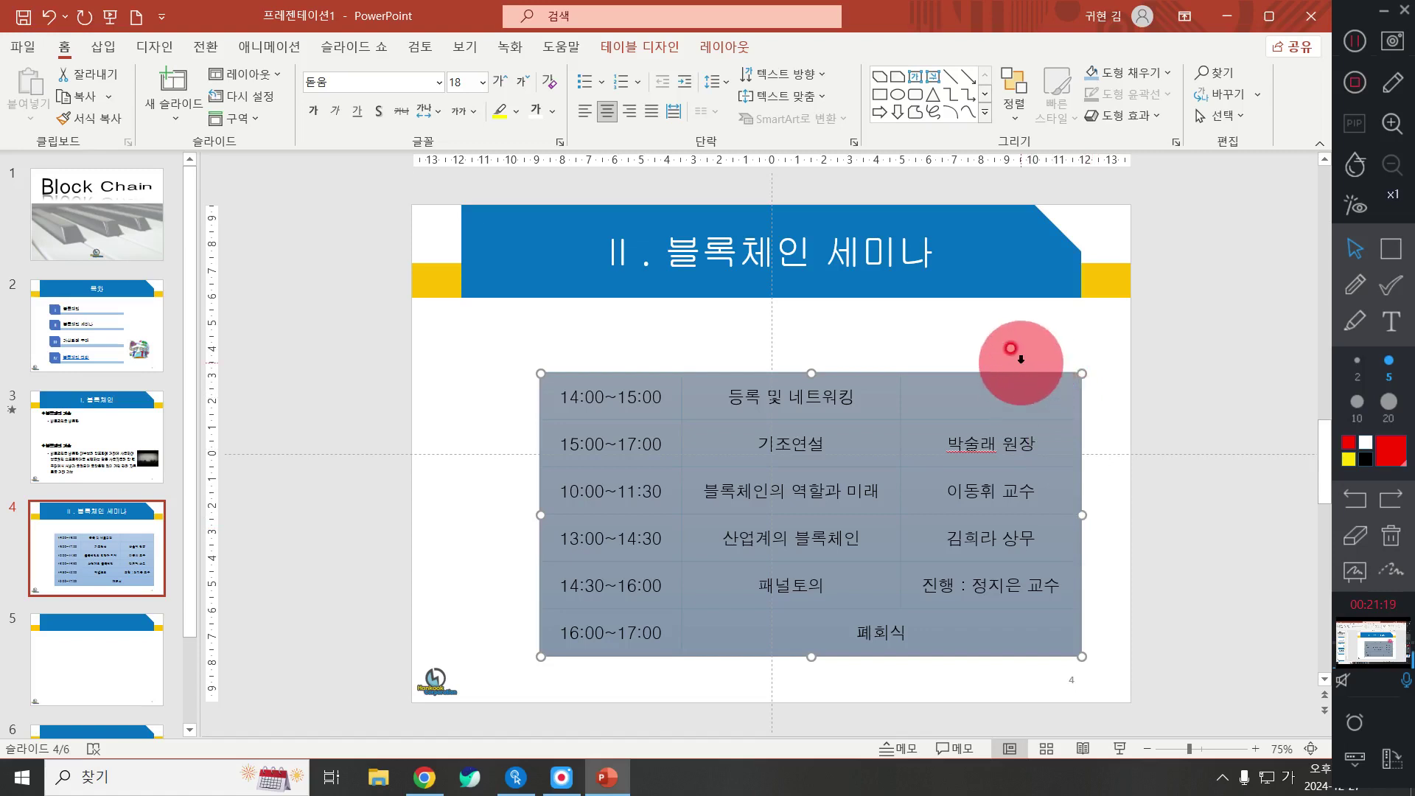
left_click(973, 353)
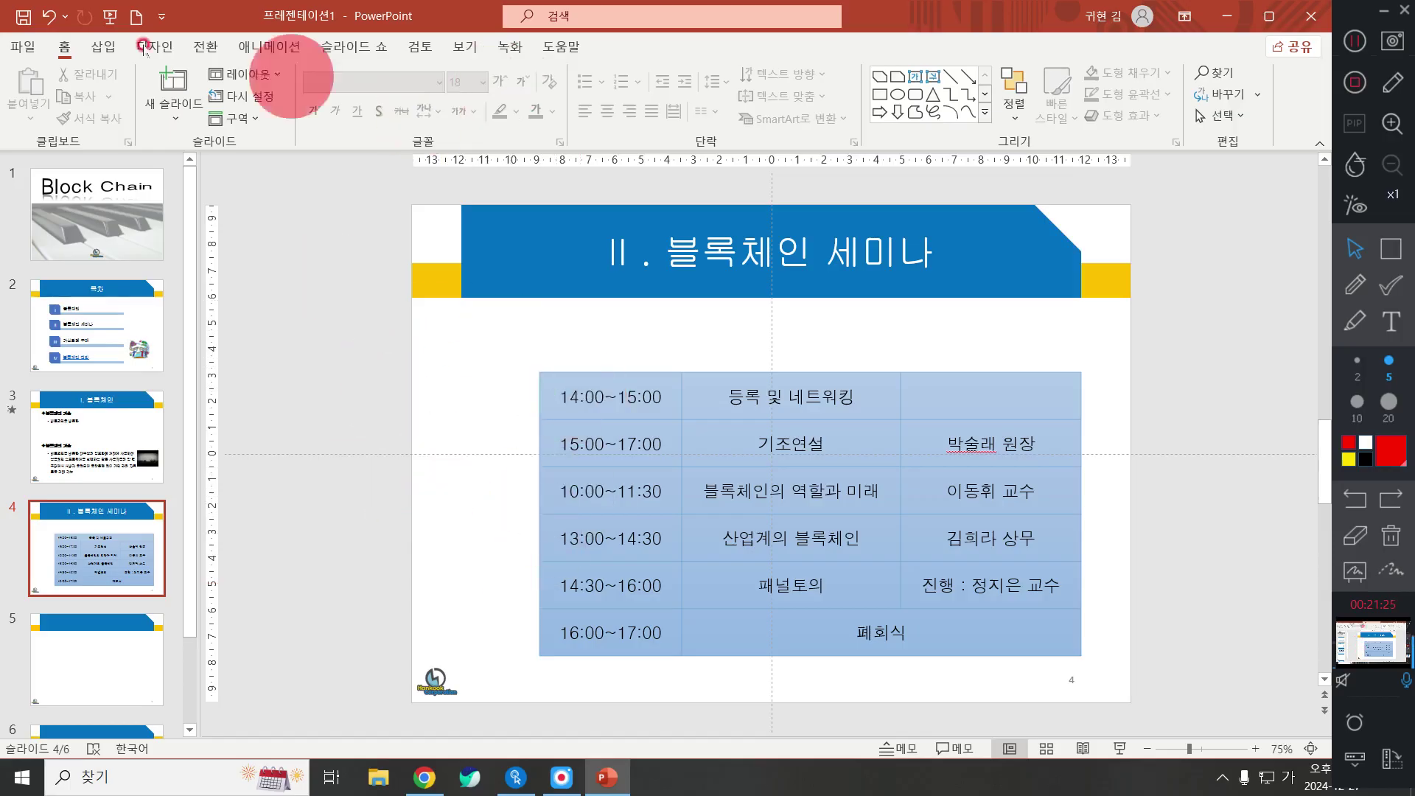
Draw a plaque shape about 3.4 cm wide and 3.6 cm high beside the table's first two rows
left_click(983, 113)
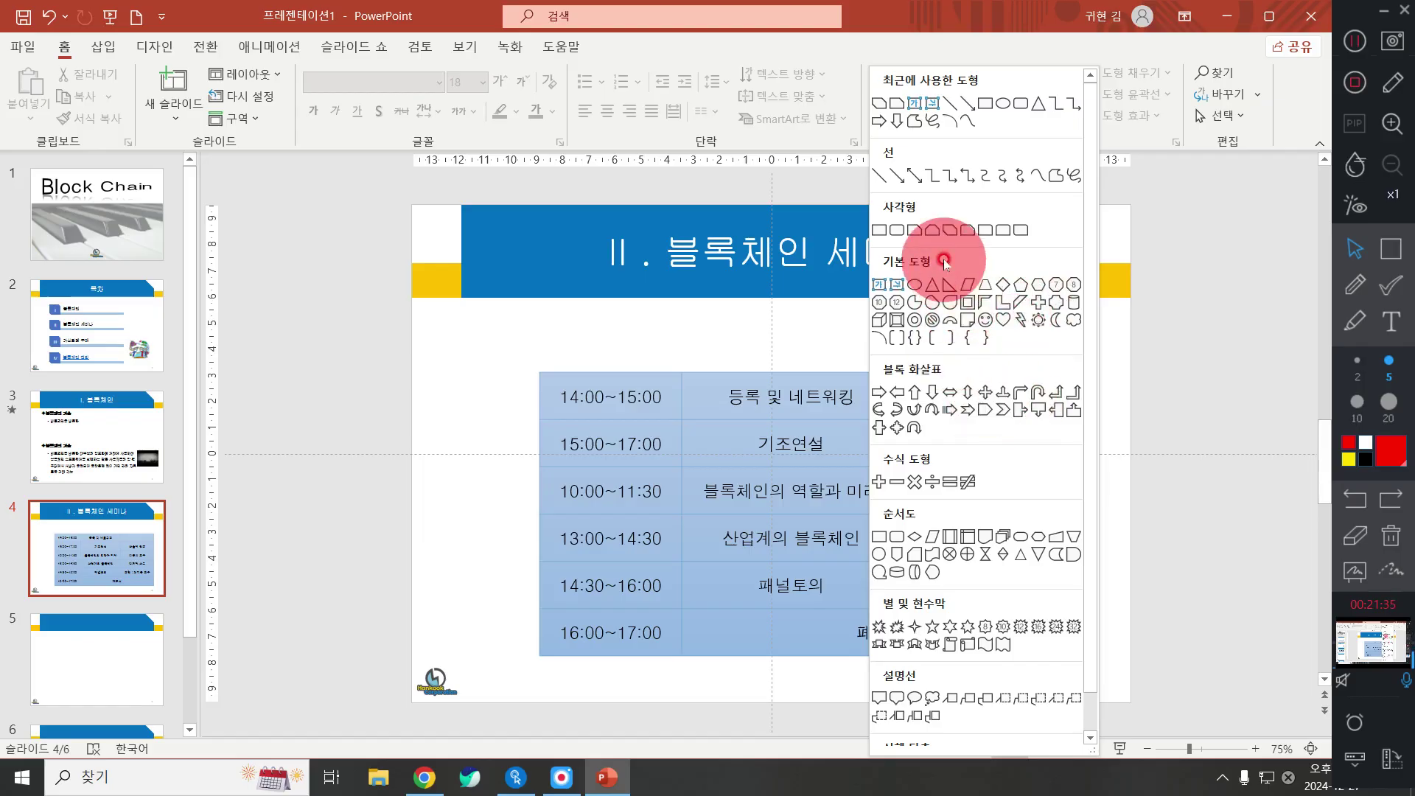
left_click(1054, 303)
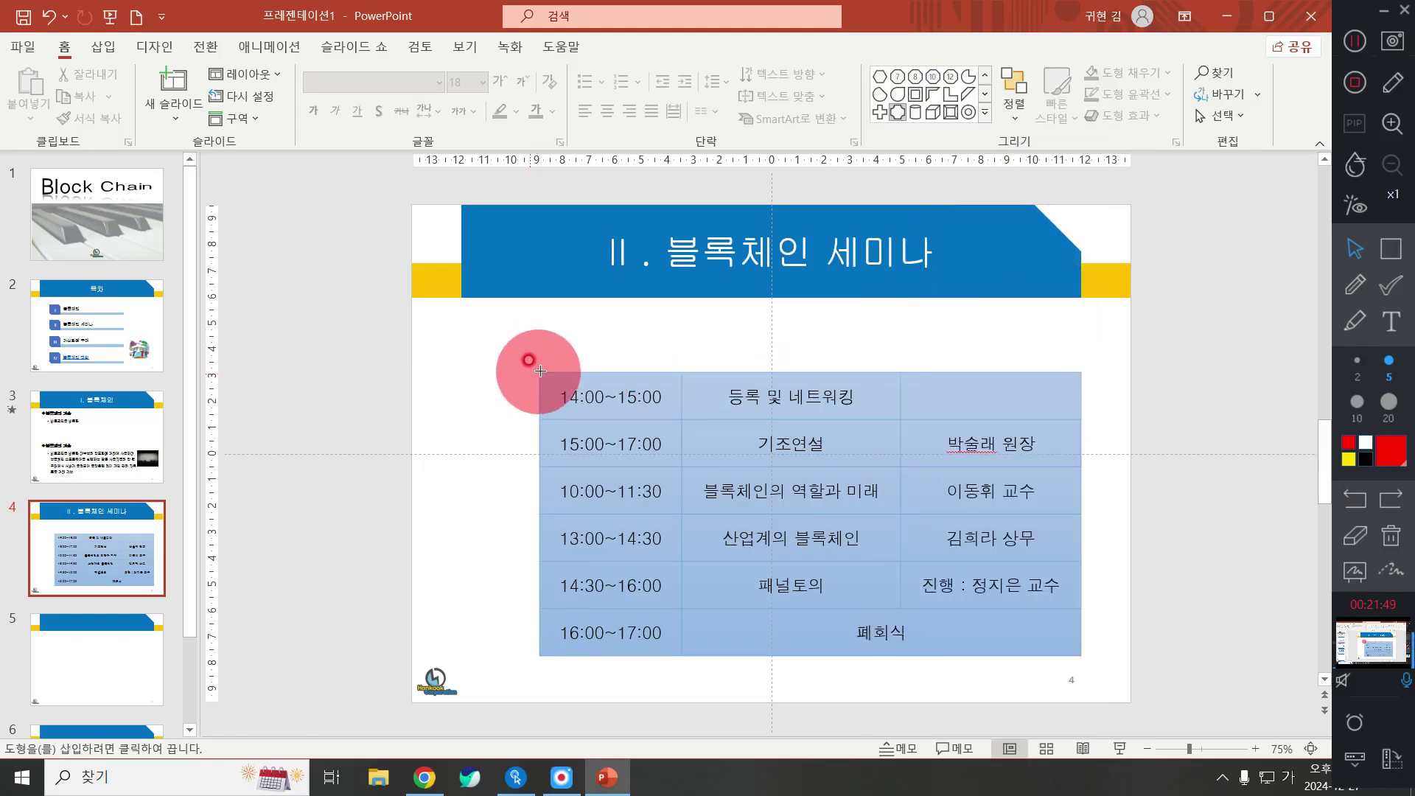
left_click_drag(540, 371, 432, 467)
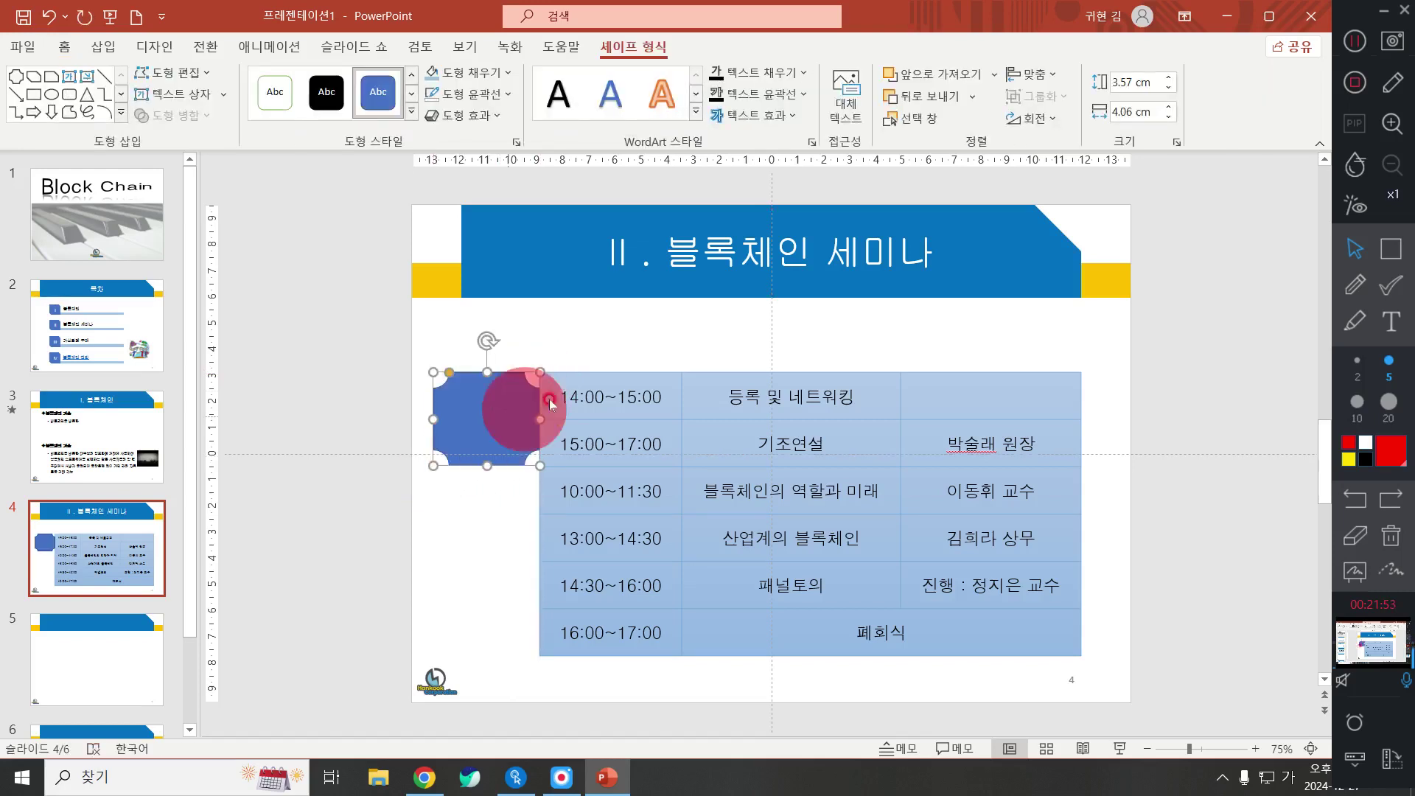
left_click(454, 445)
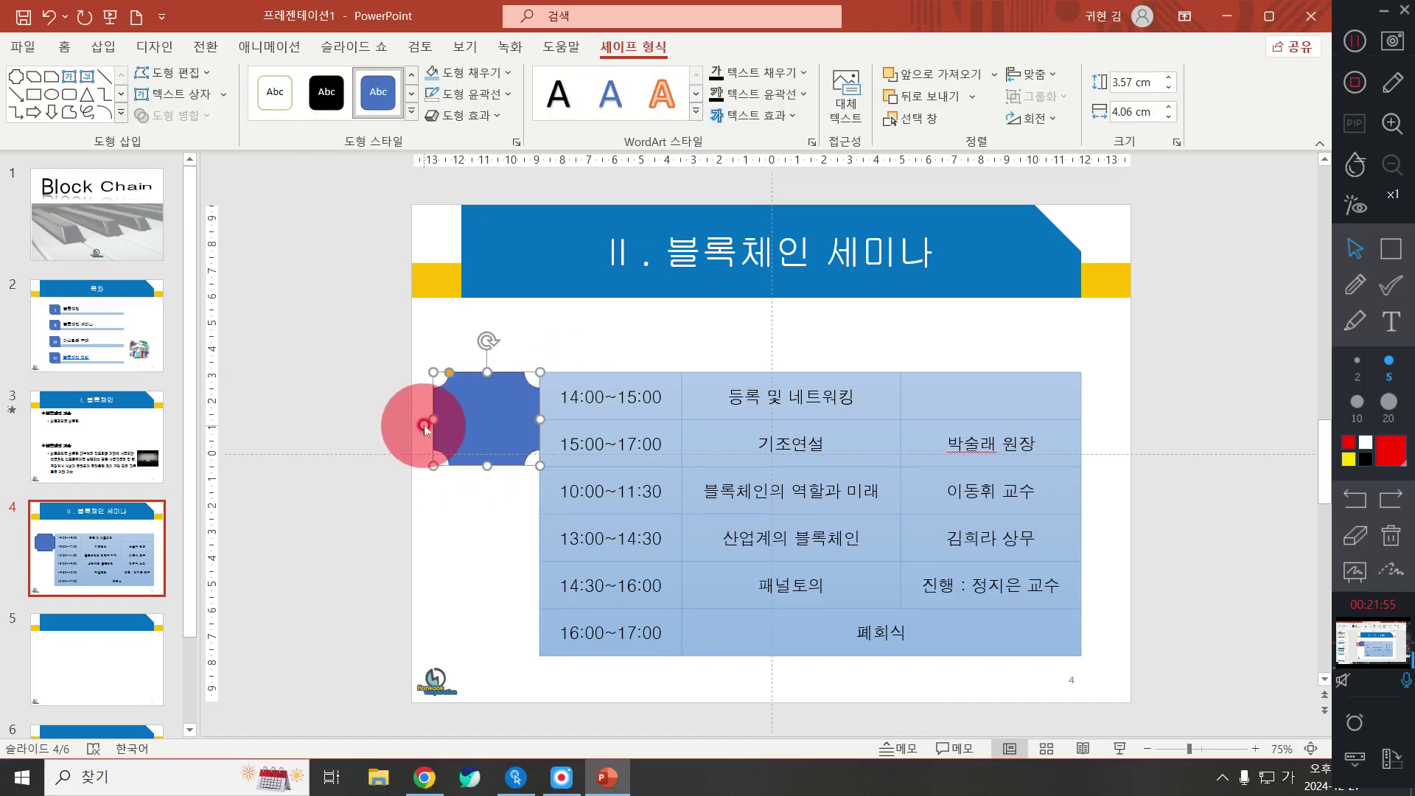
left_click_drag(433, 419, 451, 419)
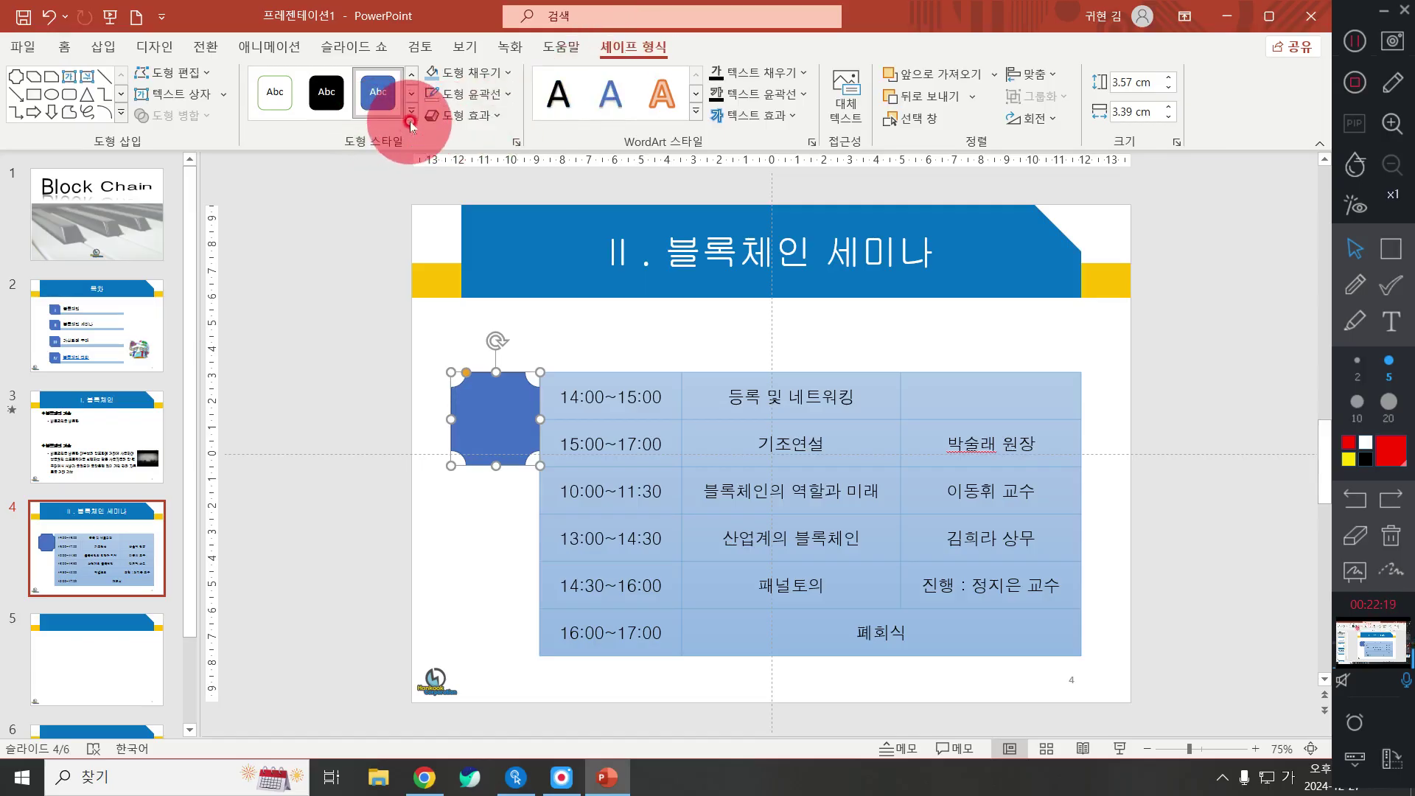
left_click(472, 72)
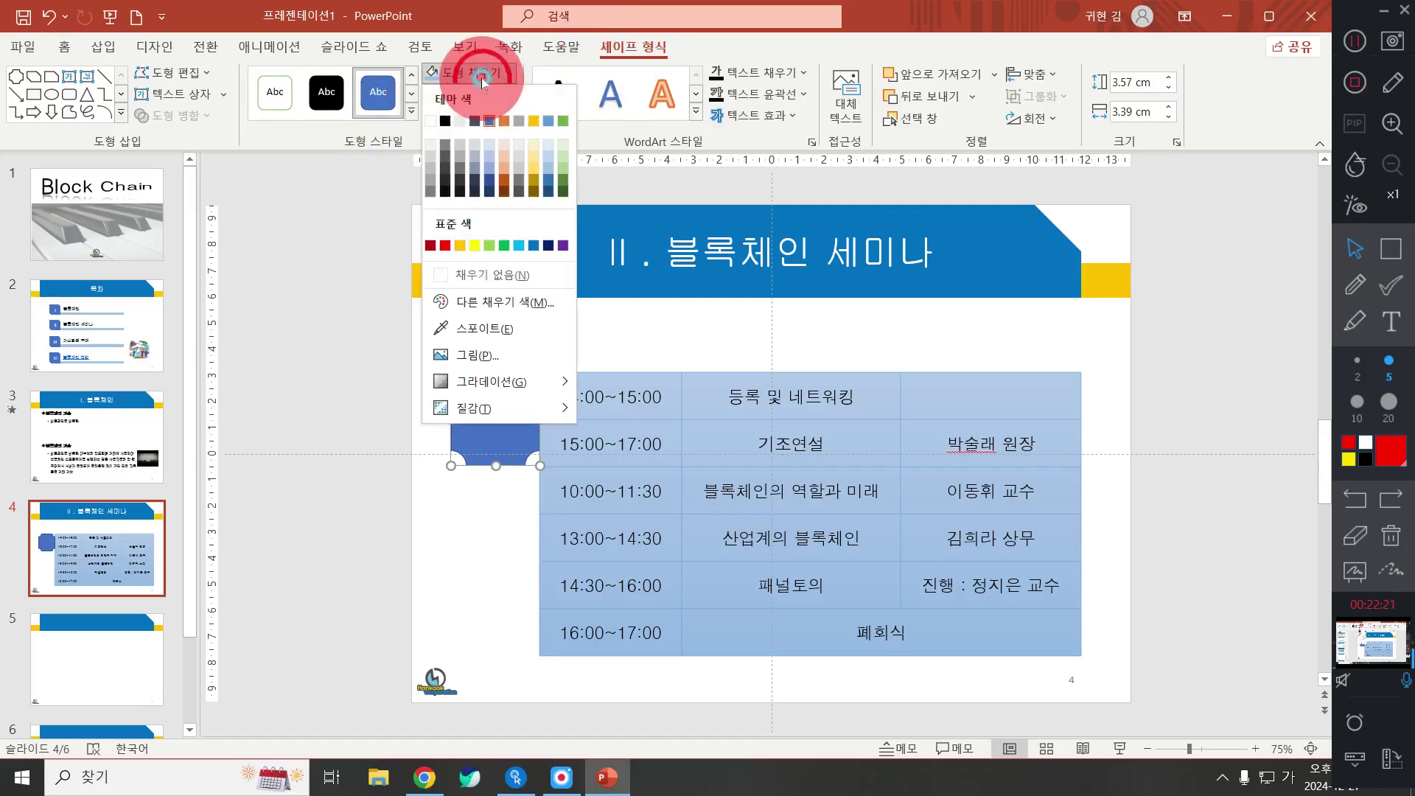
mouse_move(516, 382)
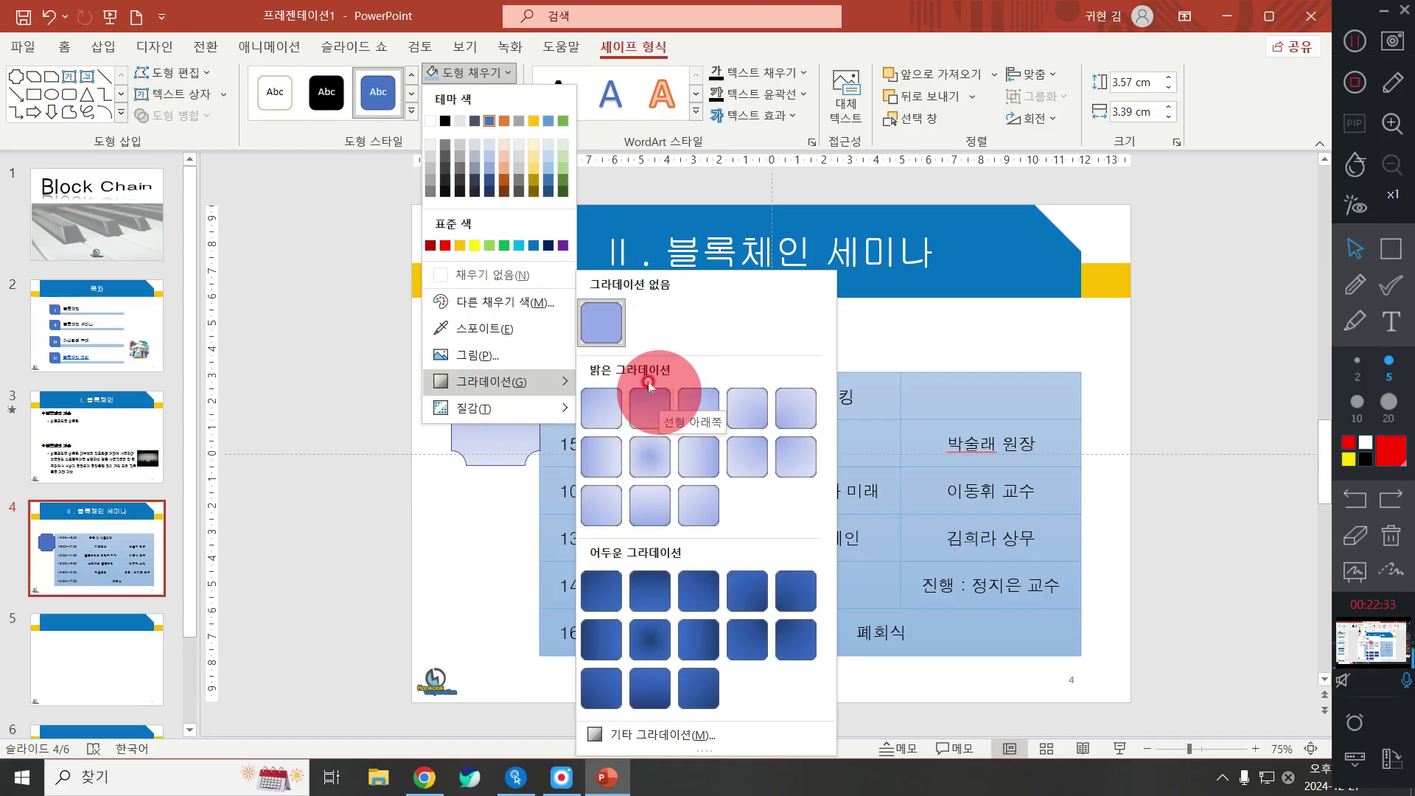
left_click(383, 452)
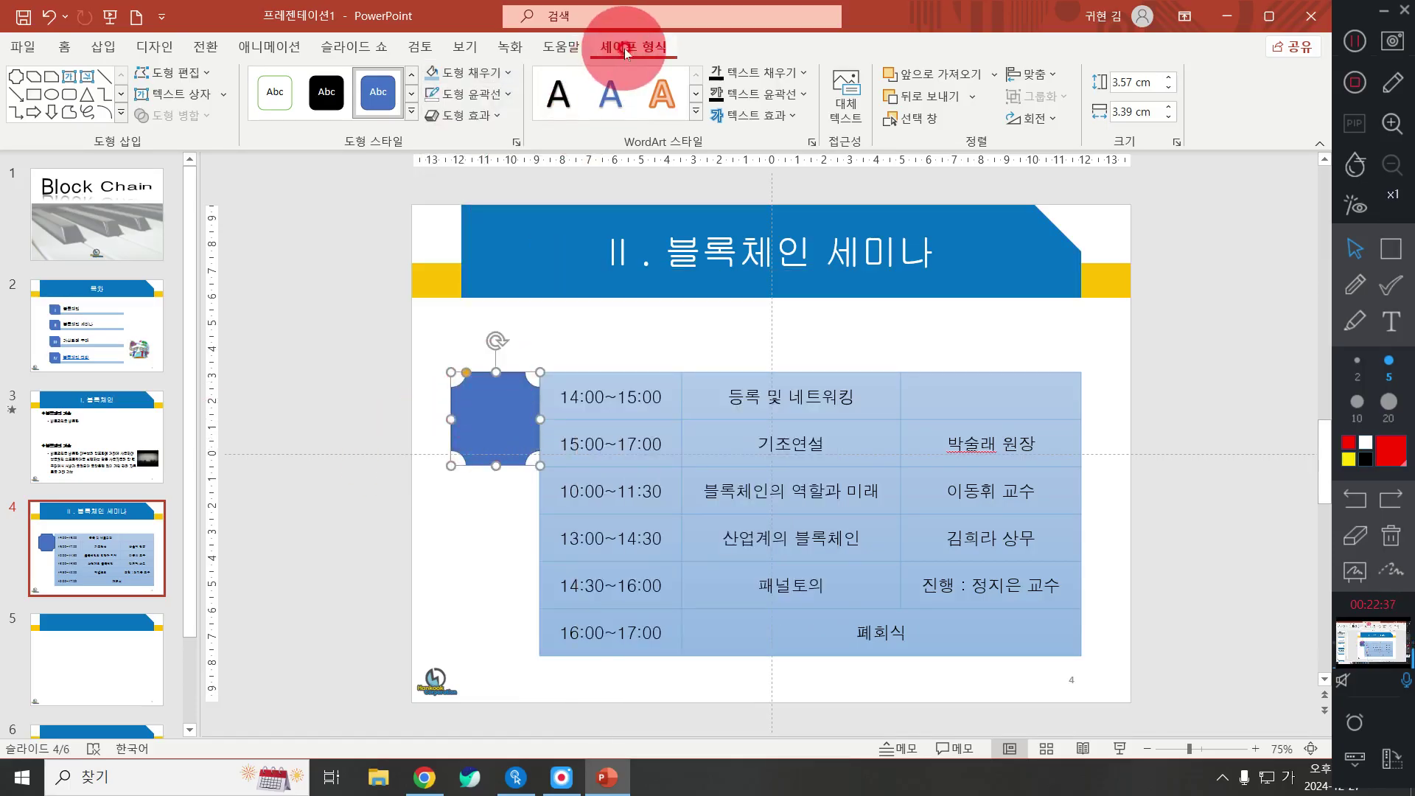
Fill the plaque shape with the light "선형 아래쪽" (linear down) gradient
left_click(497, 72)
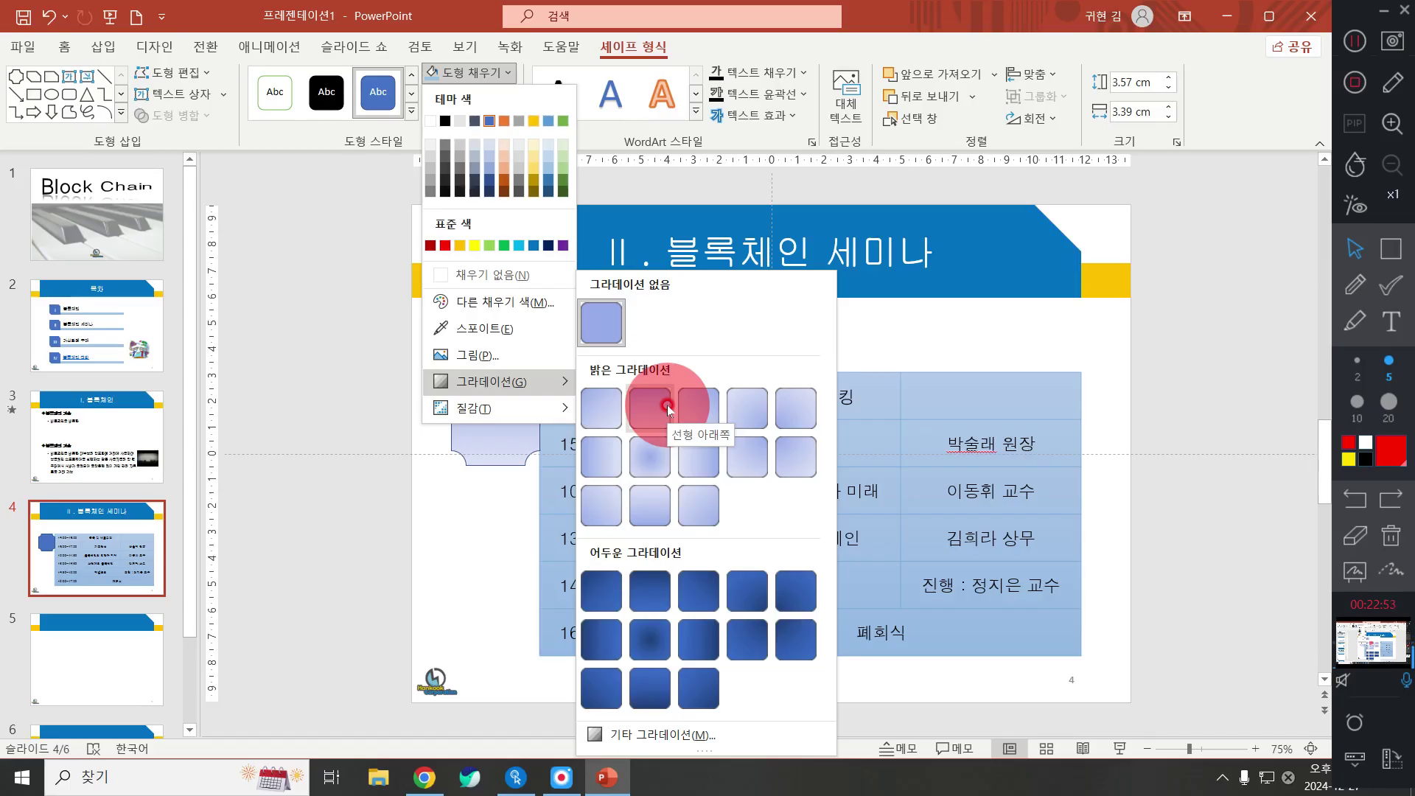
left_click(668, 410)
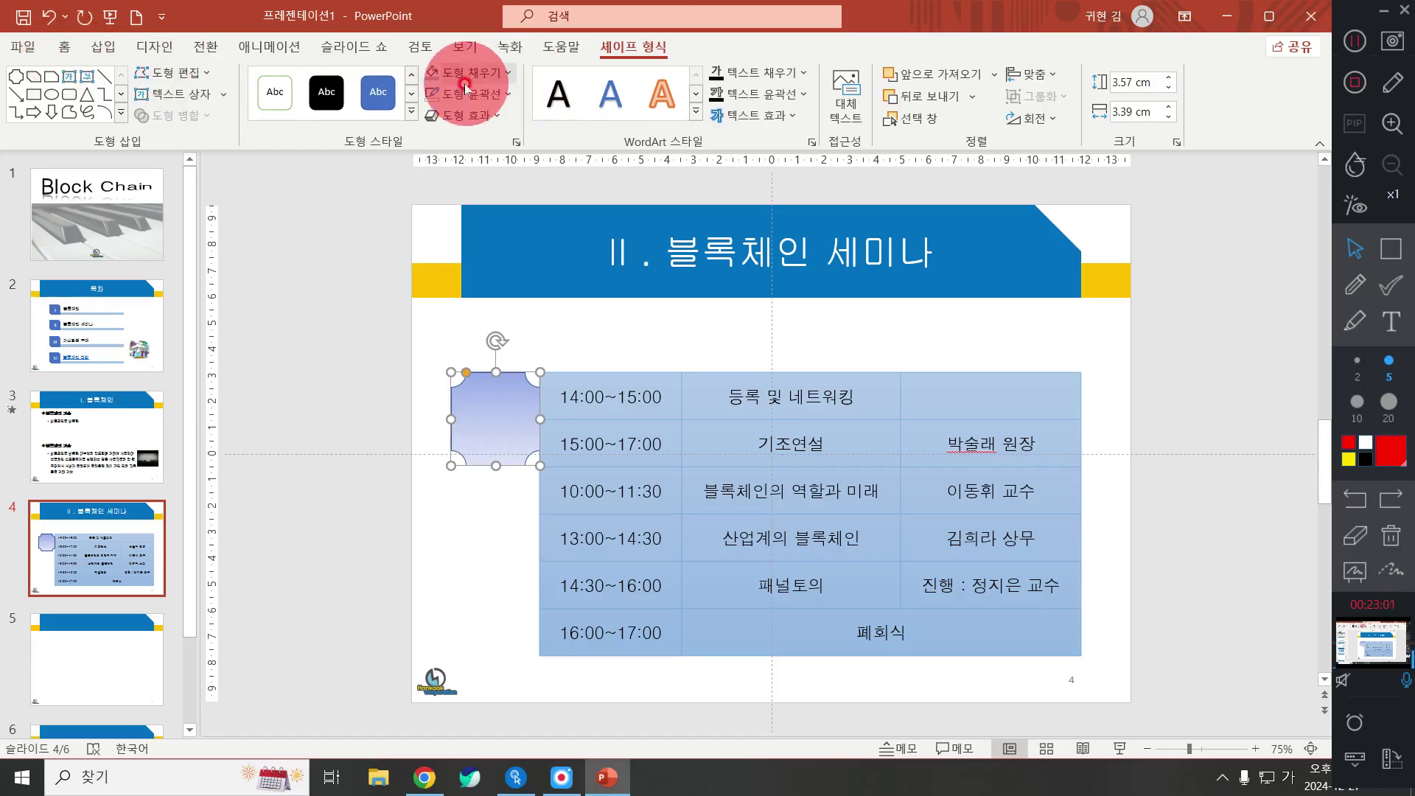
Label the plaque shape "10/30" in black 돋움 text
left_click(65, 46)
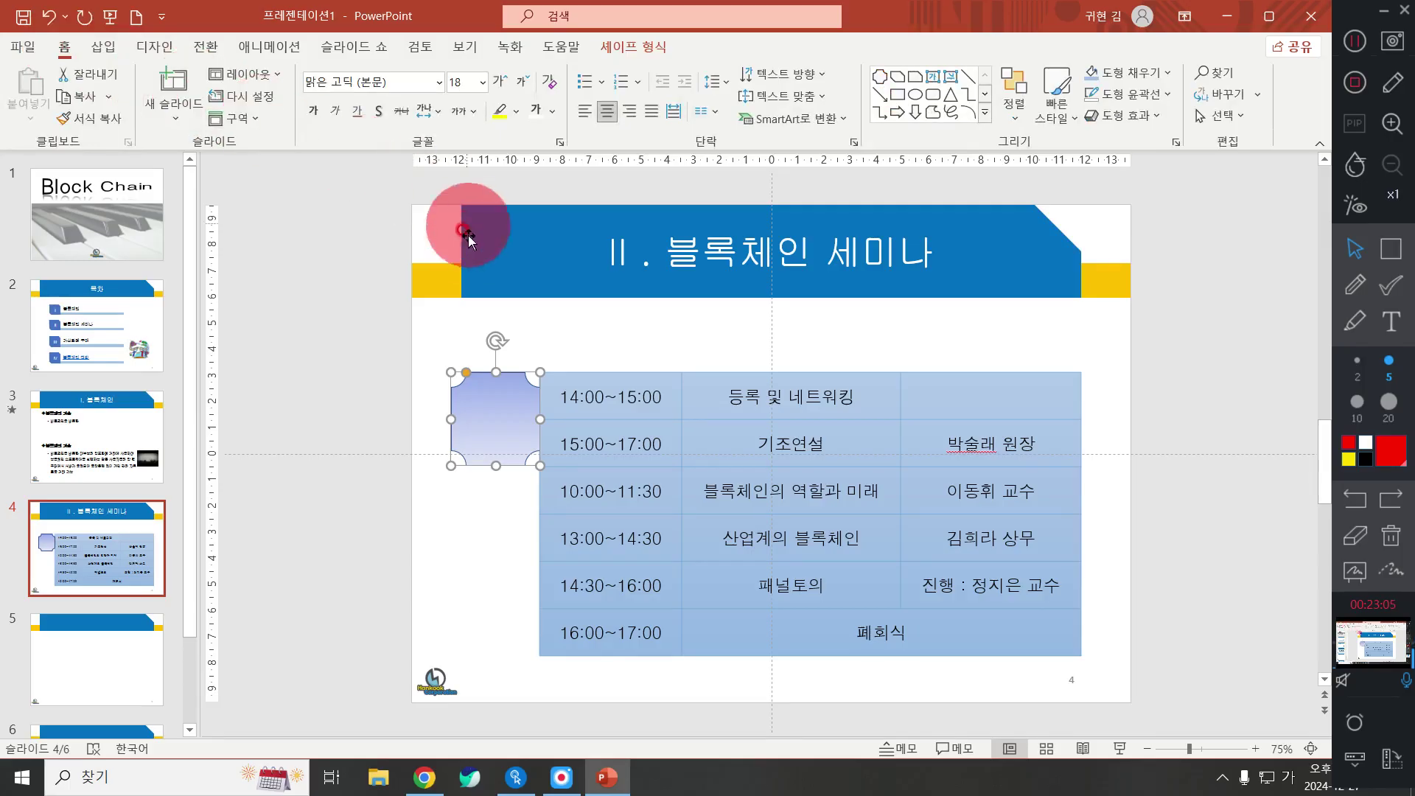
left_click(410, 81)
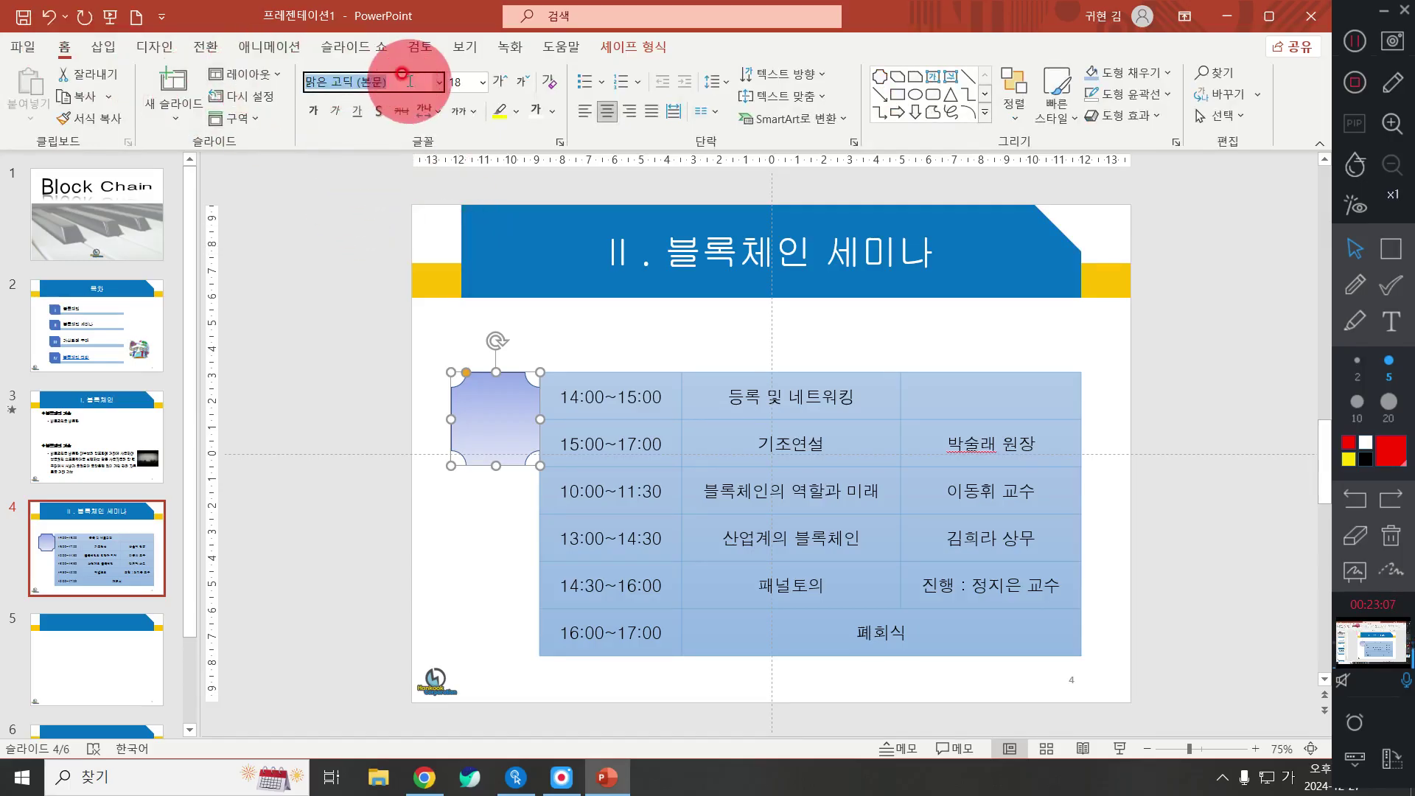
type("돋움")
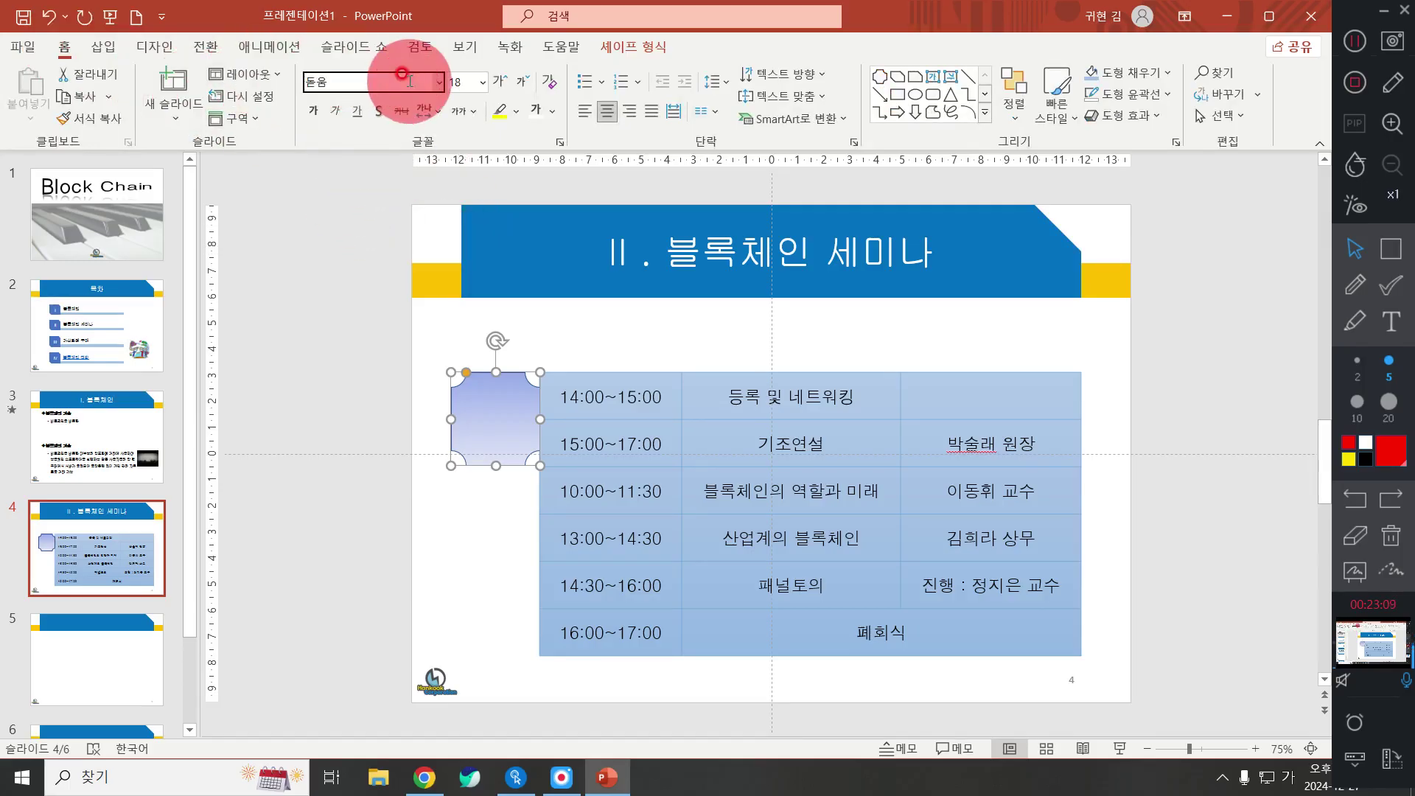
key("Return")
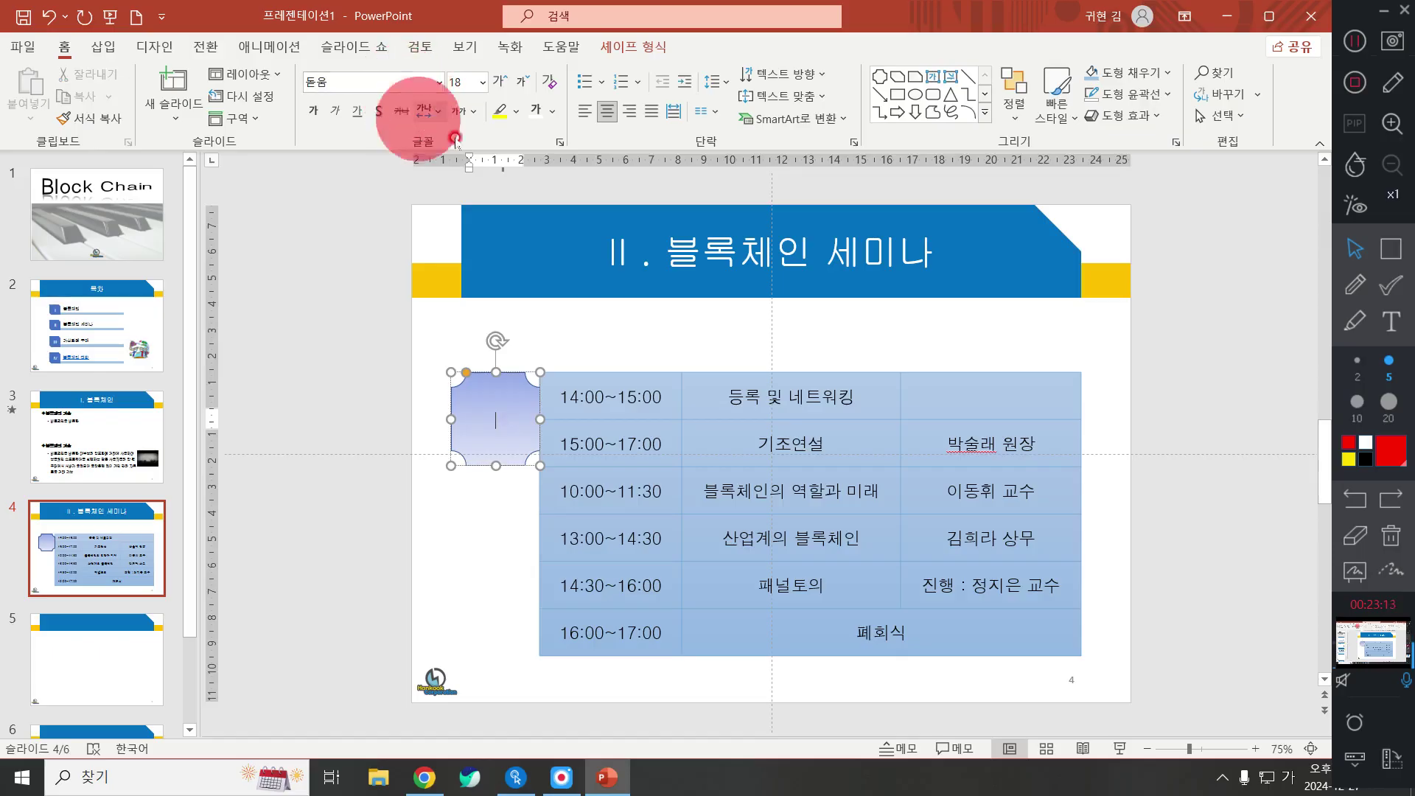
left_click(553, 110)
left_click(547, 159)
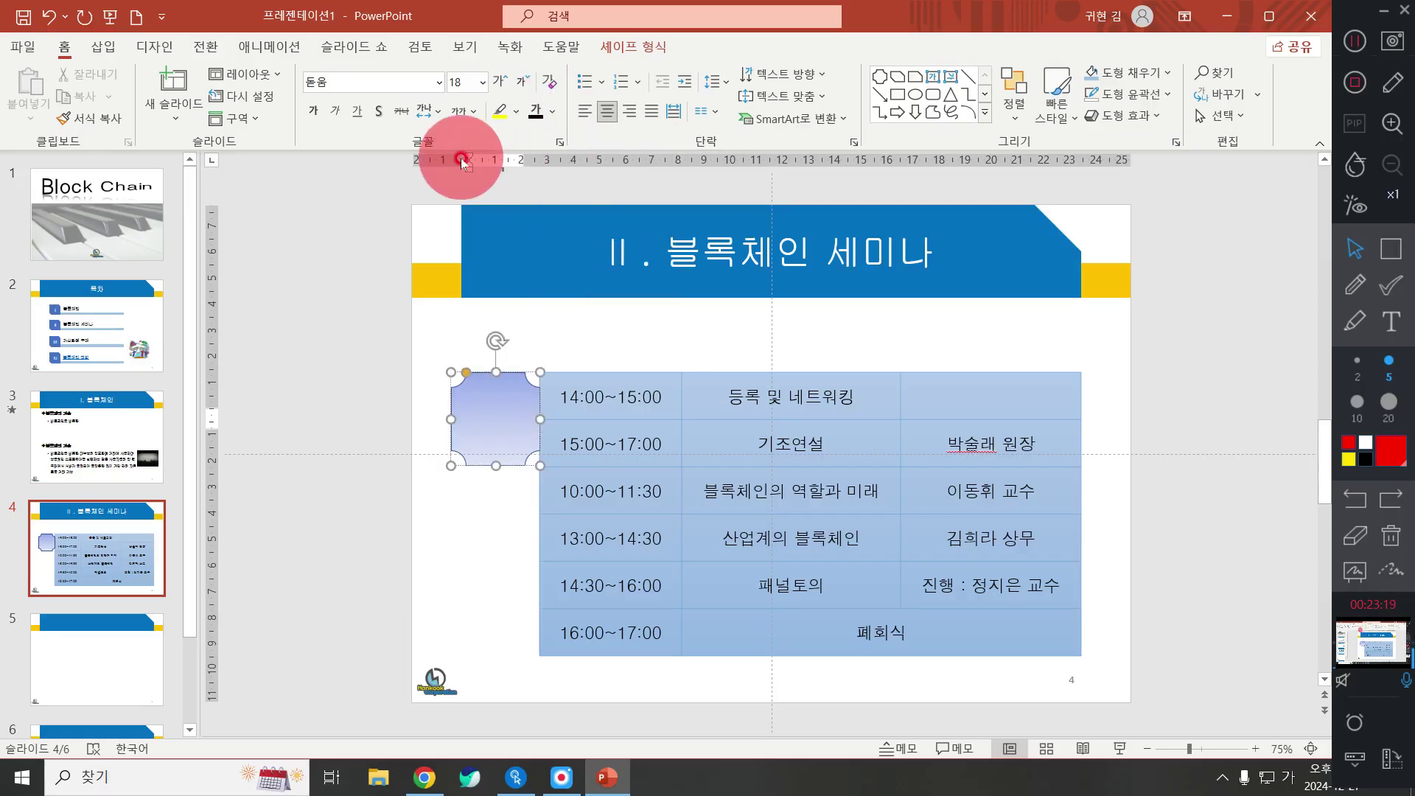
type("10/30")
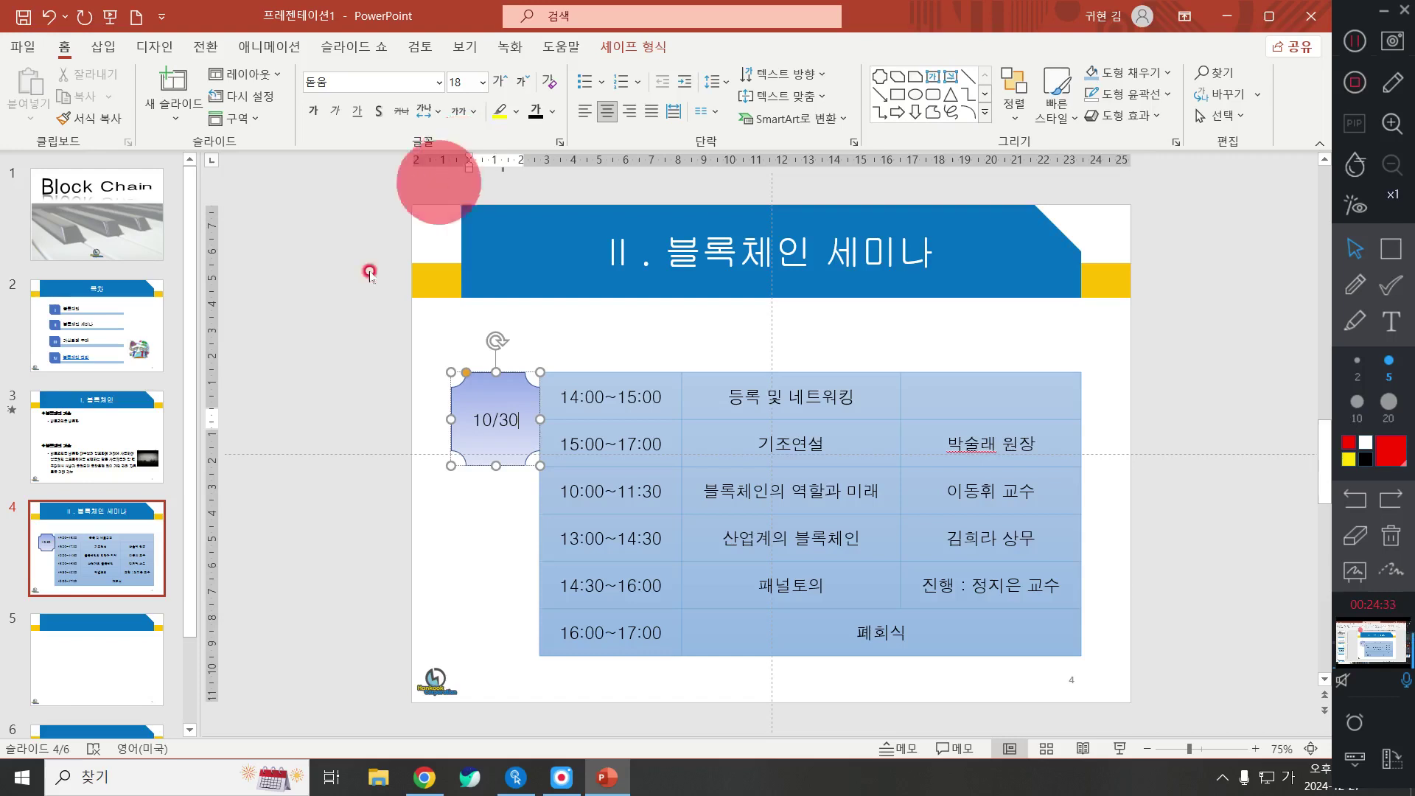
Copy the "10/30" plaque directly below itself and stretch the copy down to span the table's rows three to six
left_click(509, 418)
left_click_drag(508, 418, 529, 492)
left_click(506, 549)
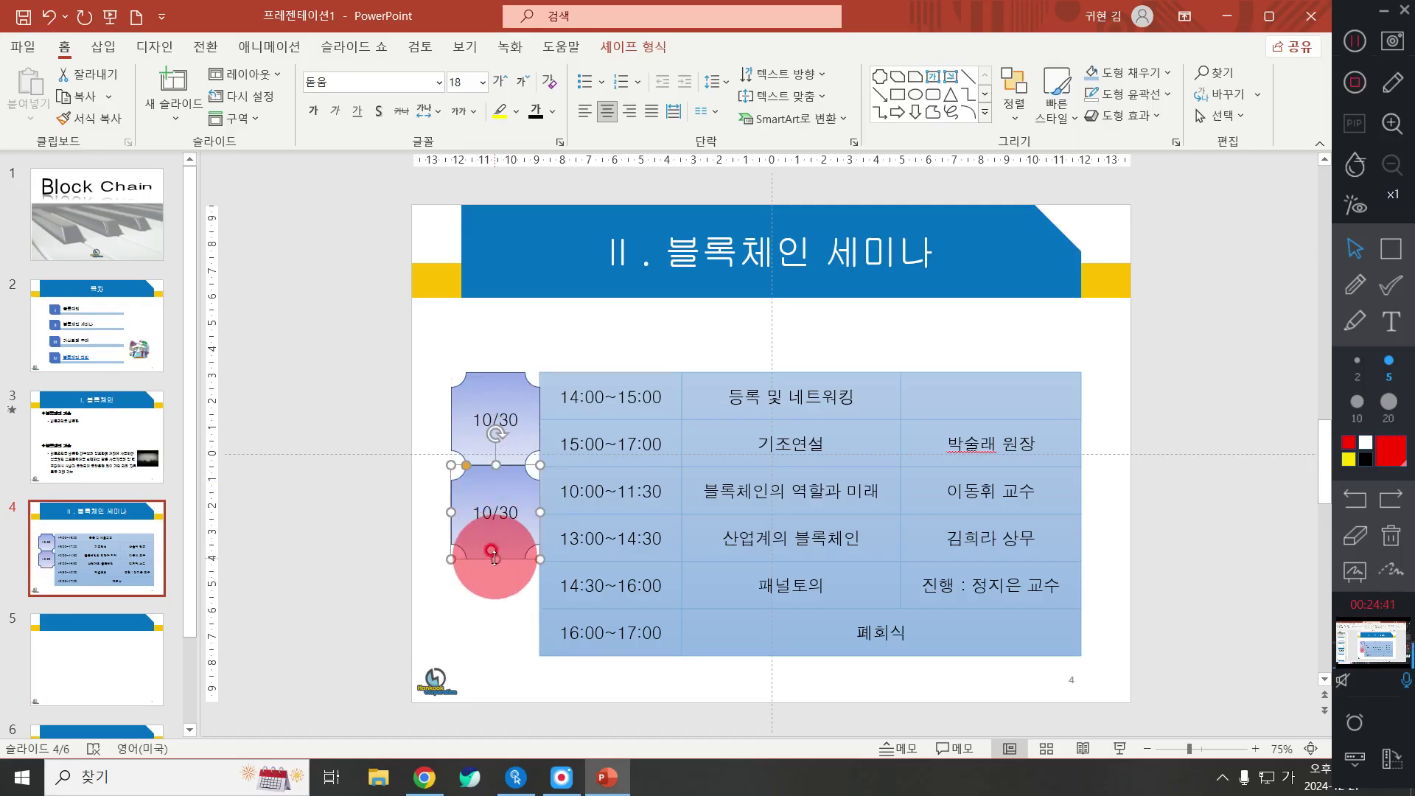
left_click_drag(496, 559, 506, 651)
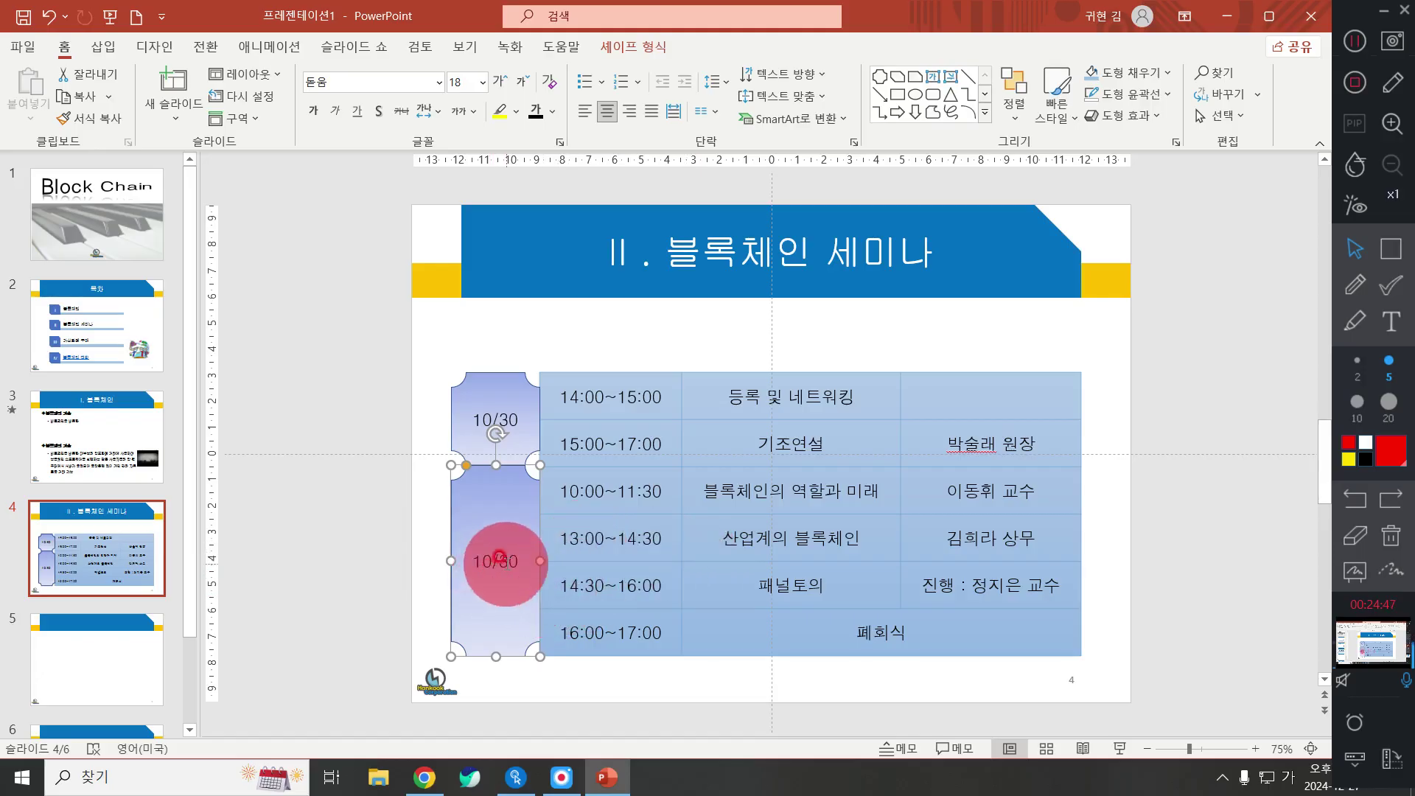
Change the lower plaque's text to "10/31" and deselect it
left_click(495, 561)
key("BackSpace")
type("1")
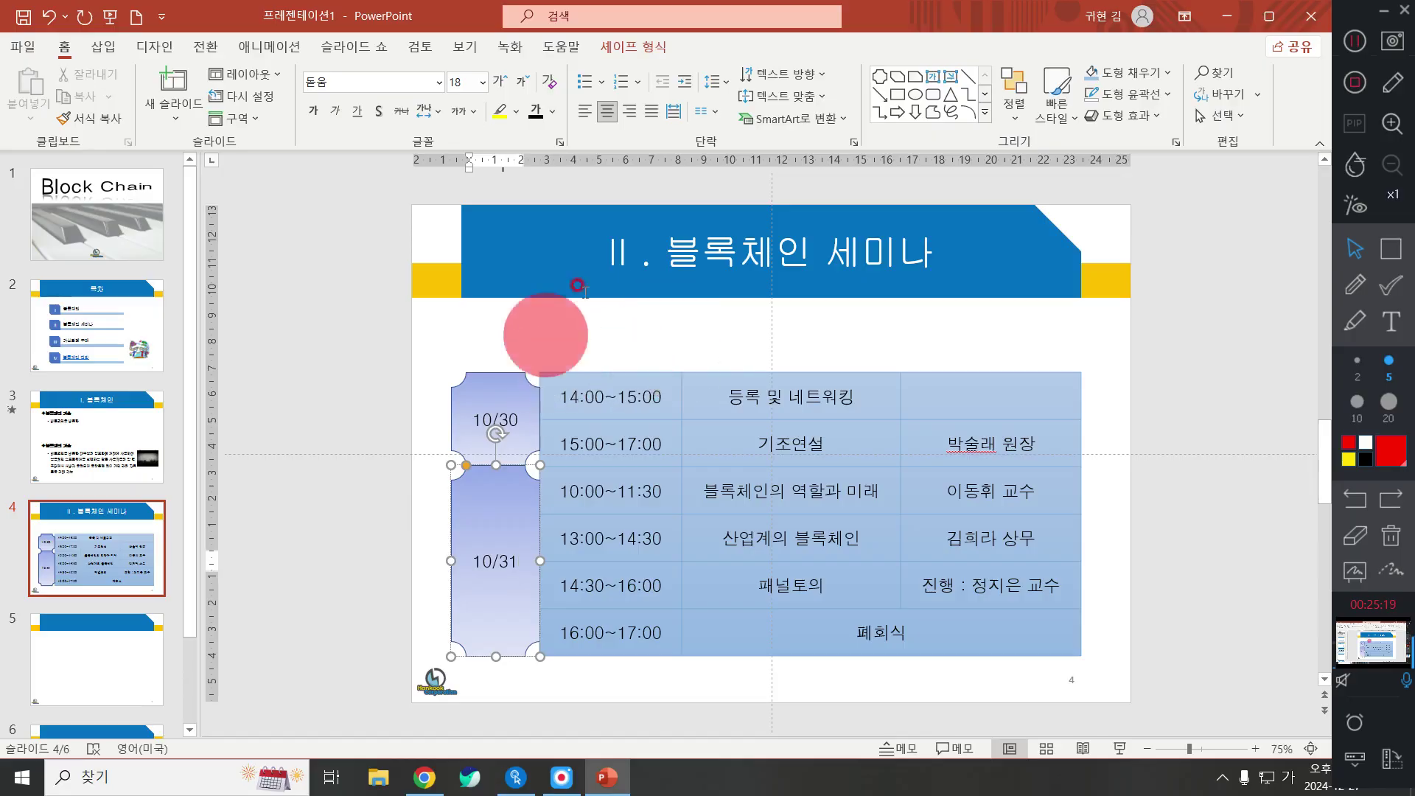
left_click_drag(455, 400, 603, 648)
left_click(545, 340)
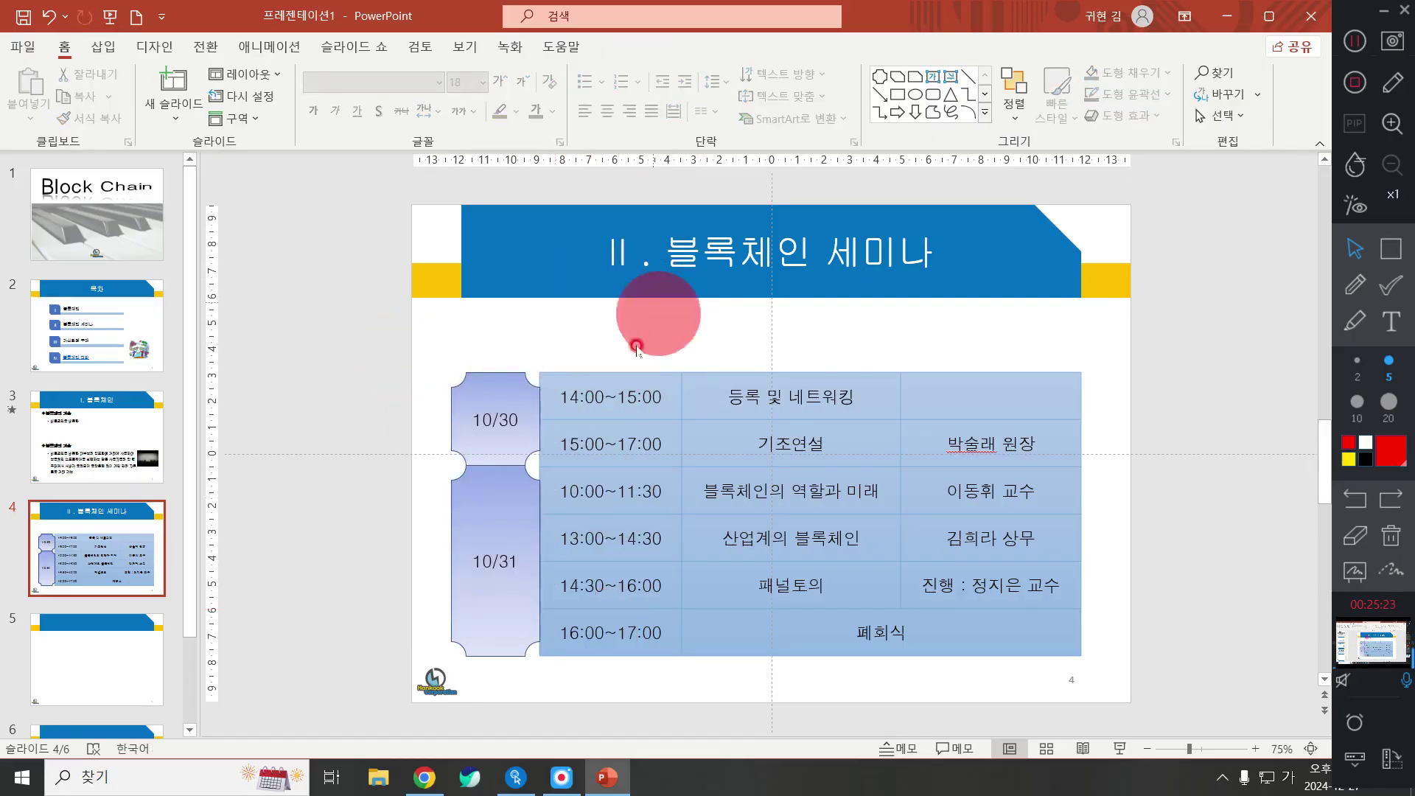
Draw a single-snipped-corner rectangle about 5.4 cm wide and 2.2 cm high directly above the table's first column
left_click(984, 112)
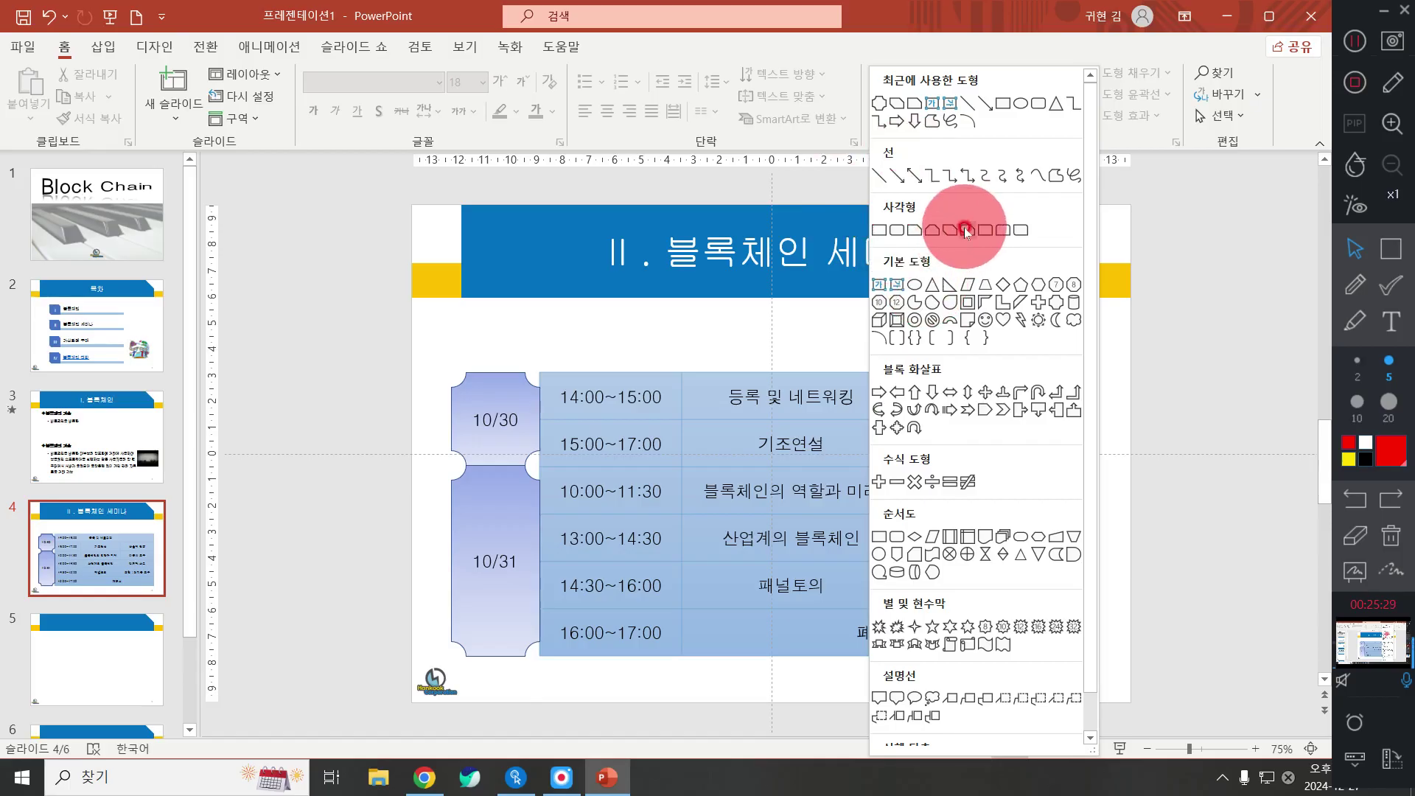
left_click(914, 230)
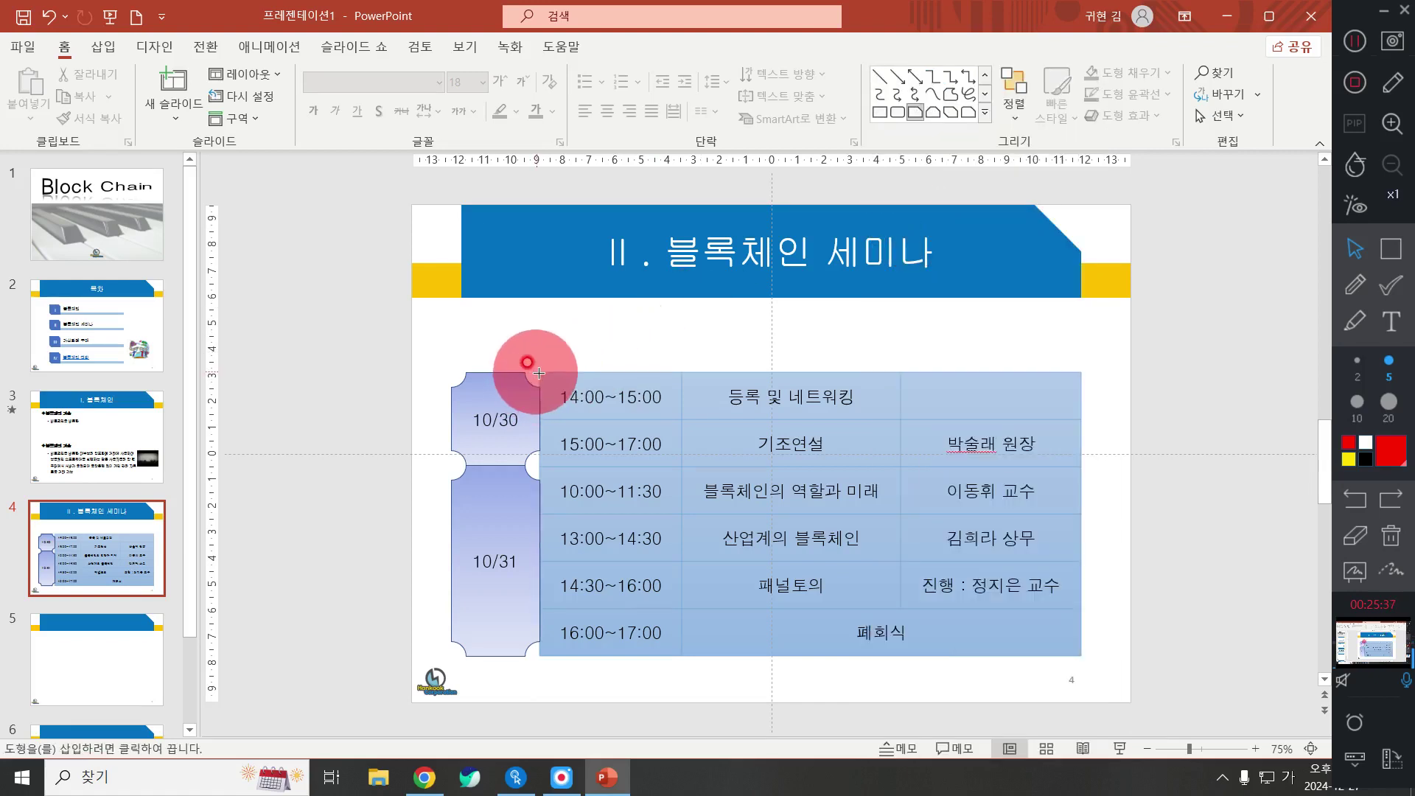
left_click_drag(539, 373, 680, 315)
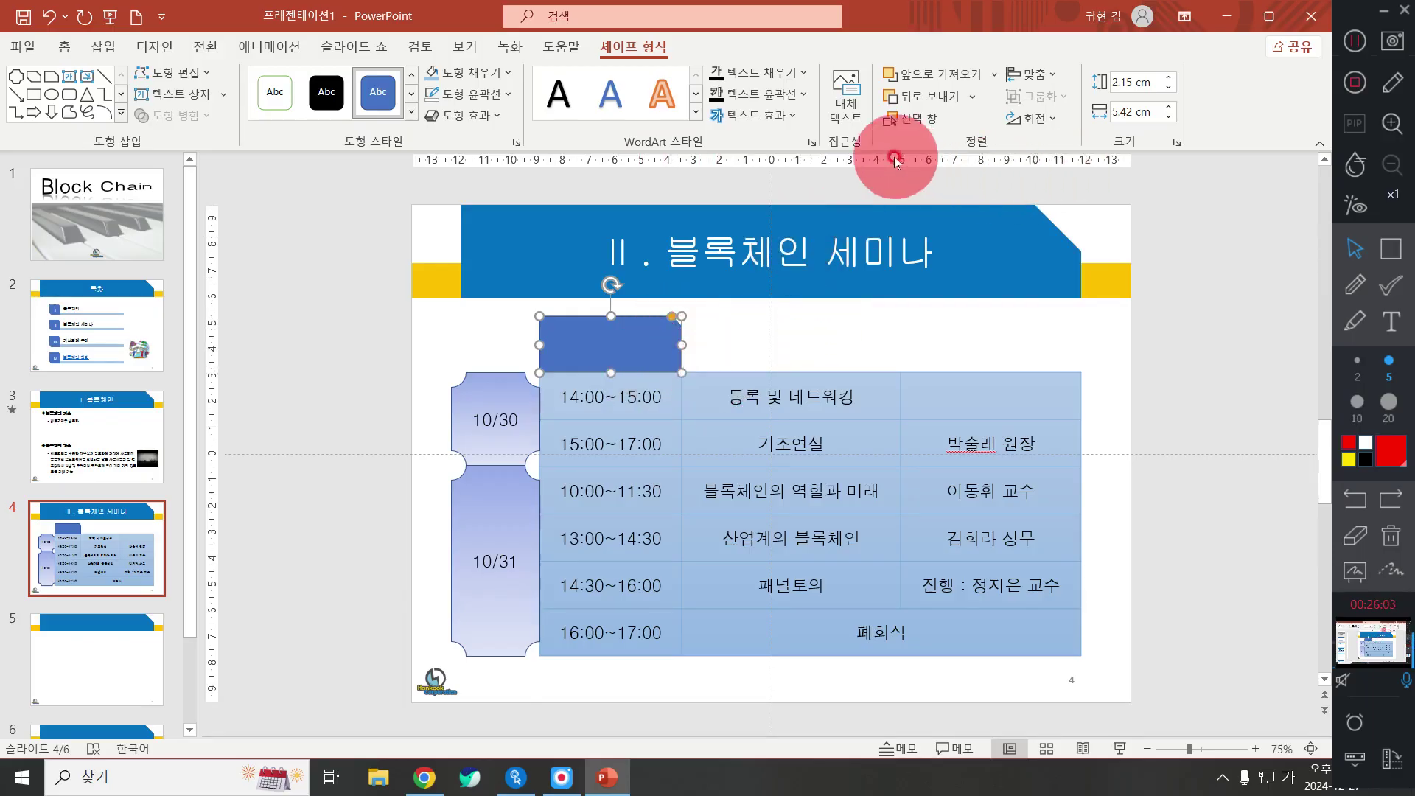
Fill the single-snipped-corner rectangle above the first column with light blue
left_click(499, 73)
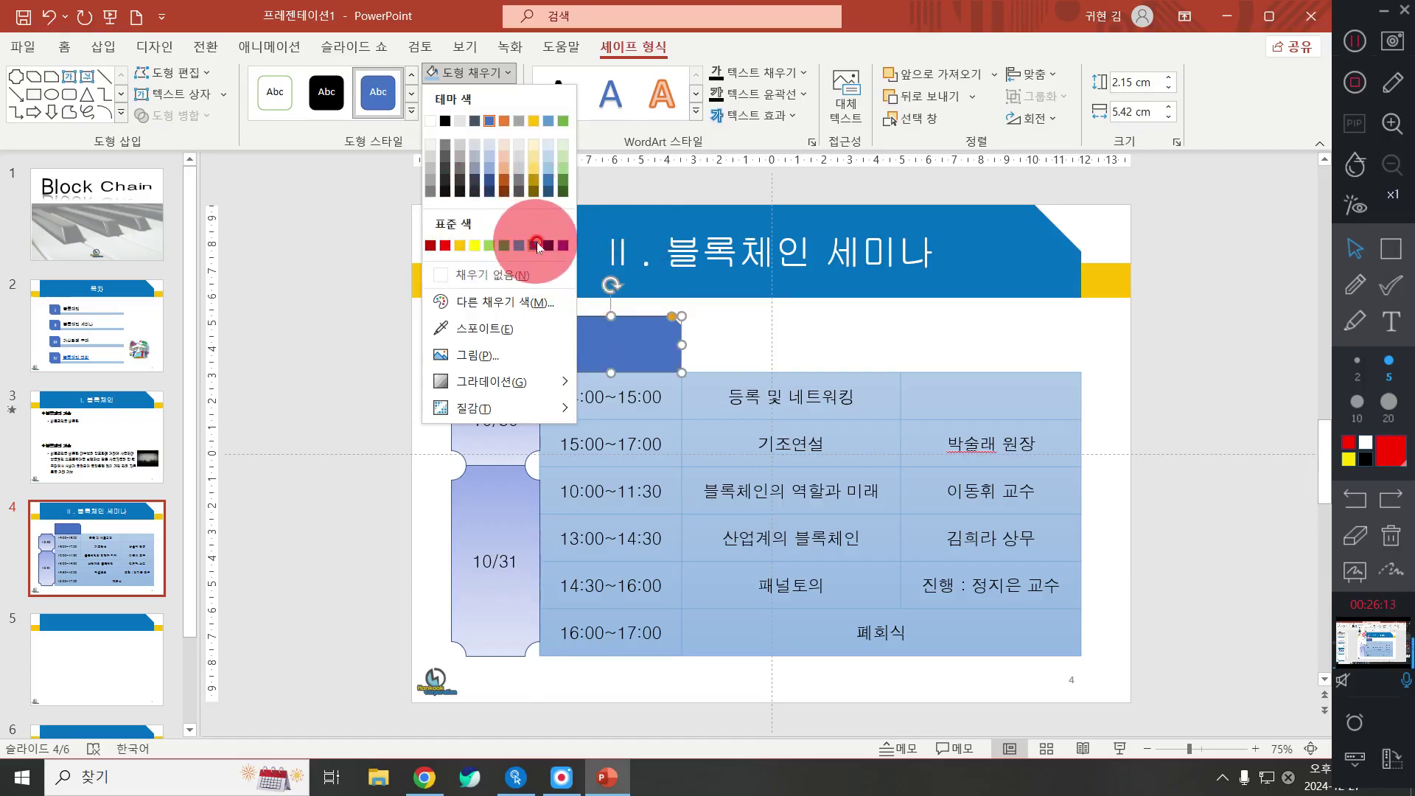
left_click(550, 168)
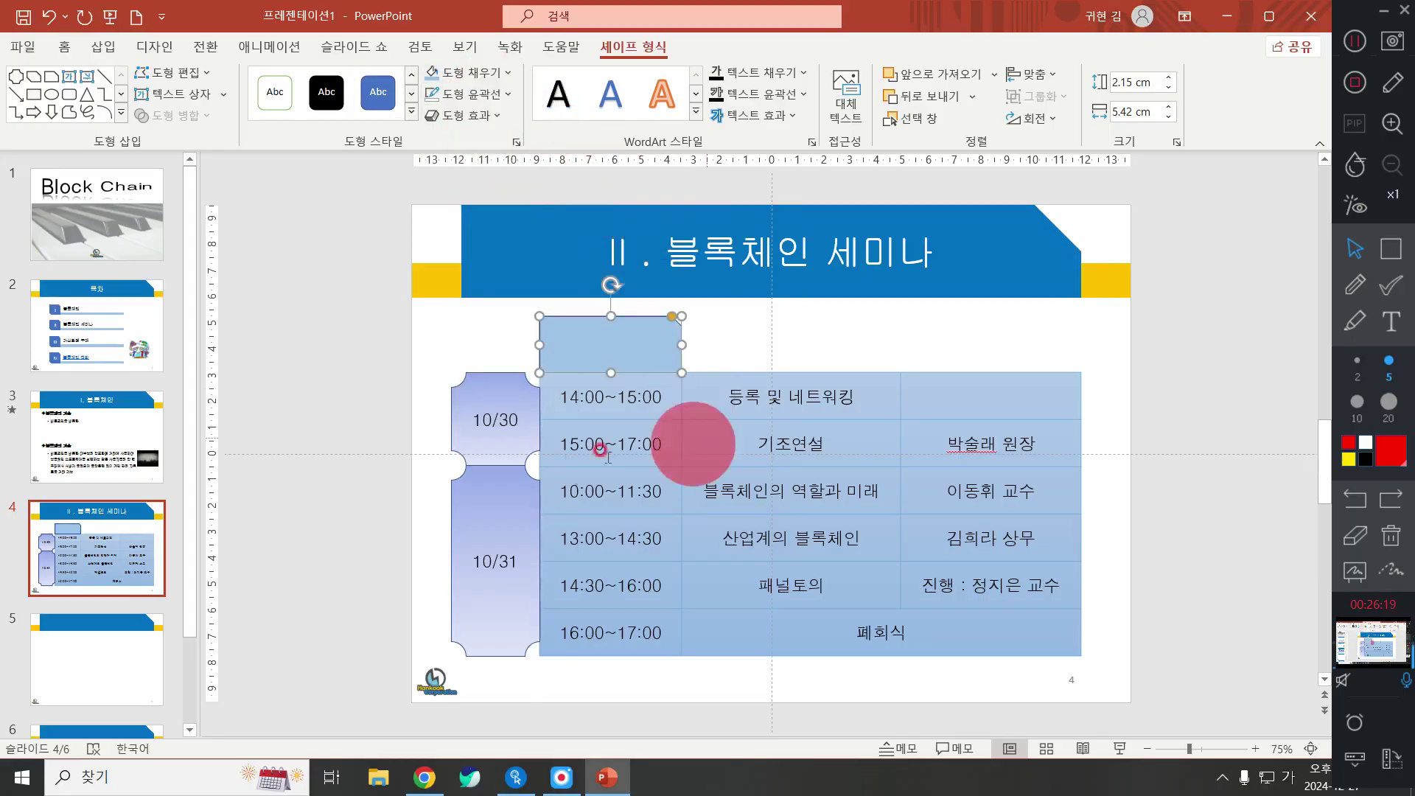
mouse_move(539, 342)
left_mouse_down()
mouse_move(555, 339)
mouse_move(538, 335)
left_mouse_up()
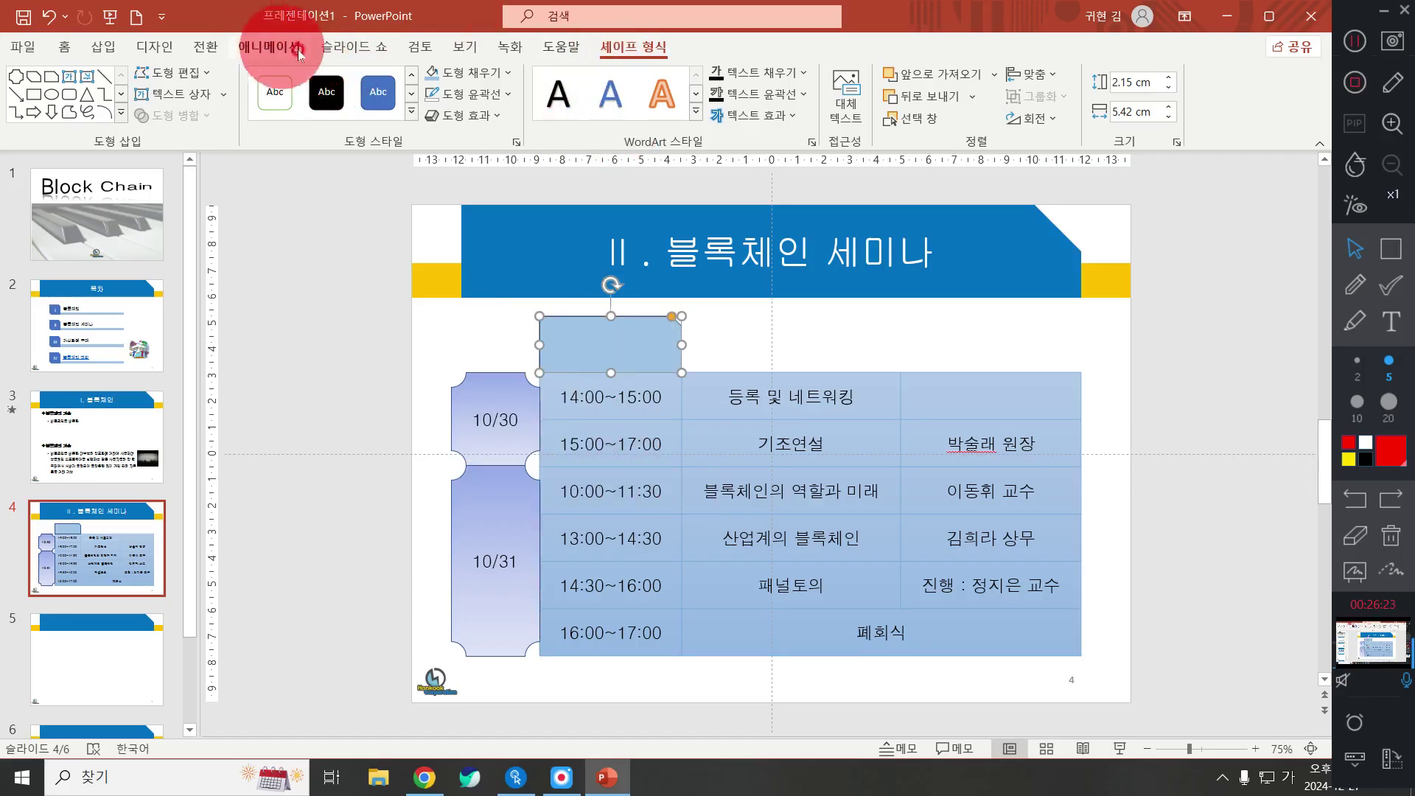
Draw a diagonal-snipped-corner rectangle about 5.4 cm wide and 1.7 cm high over the light blue shape, flush with the table's top edge
left_click(63, 52)
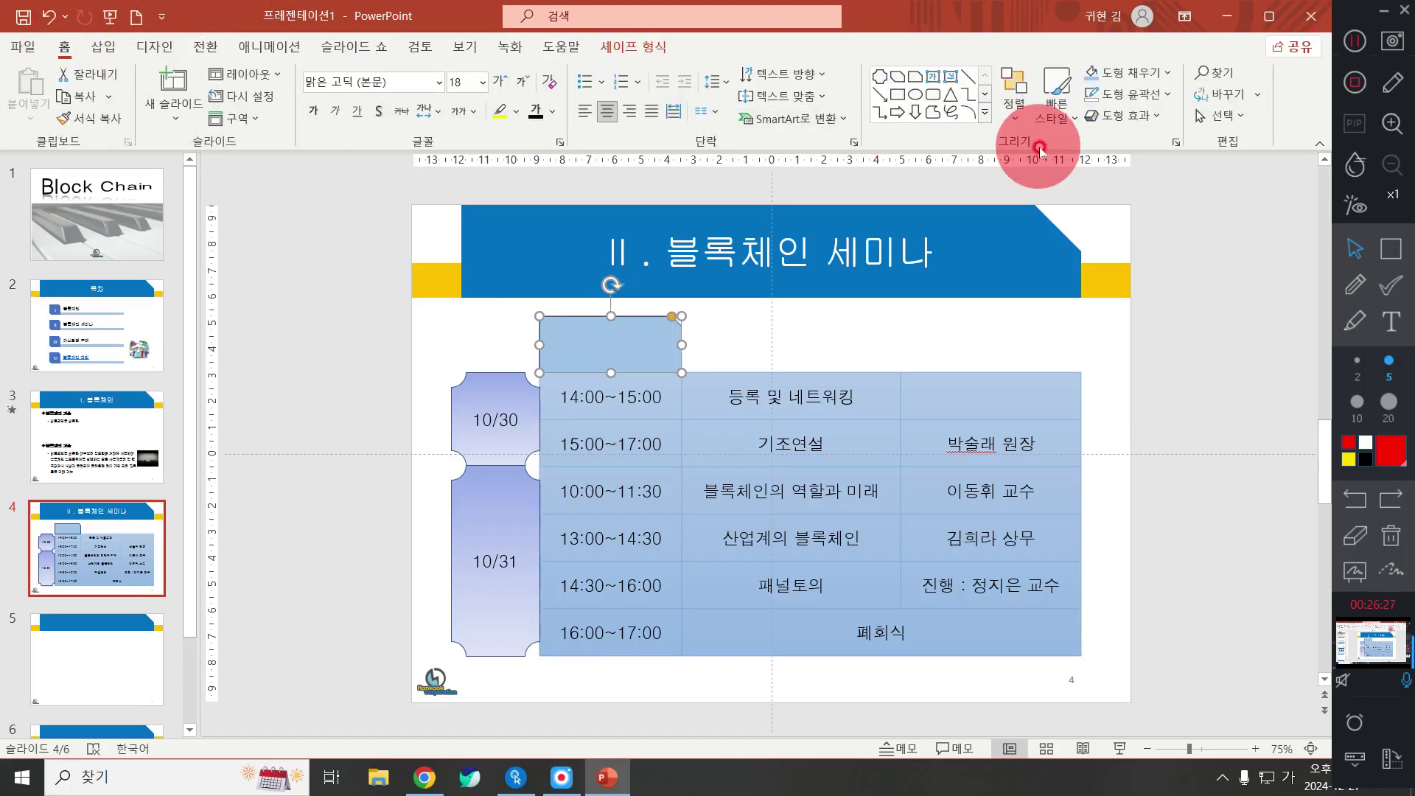
left_click(986, 115)
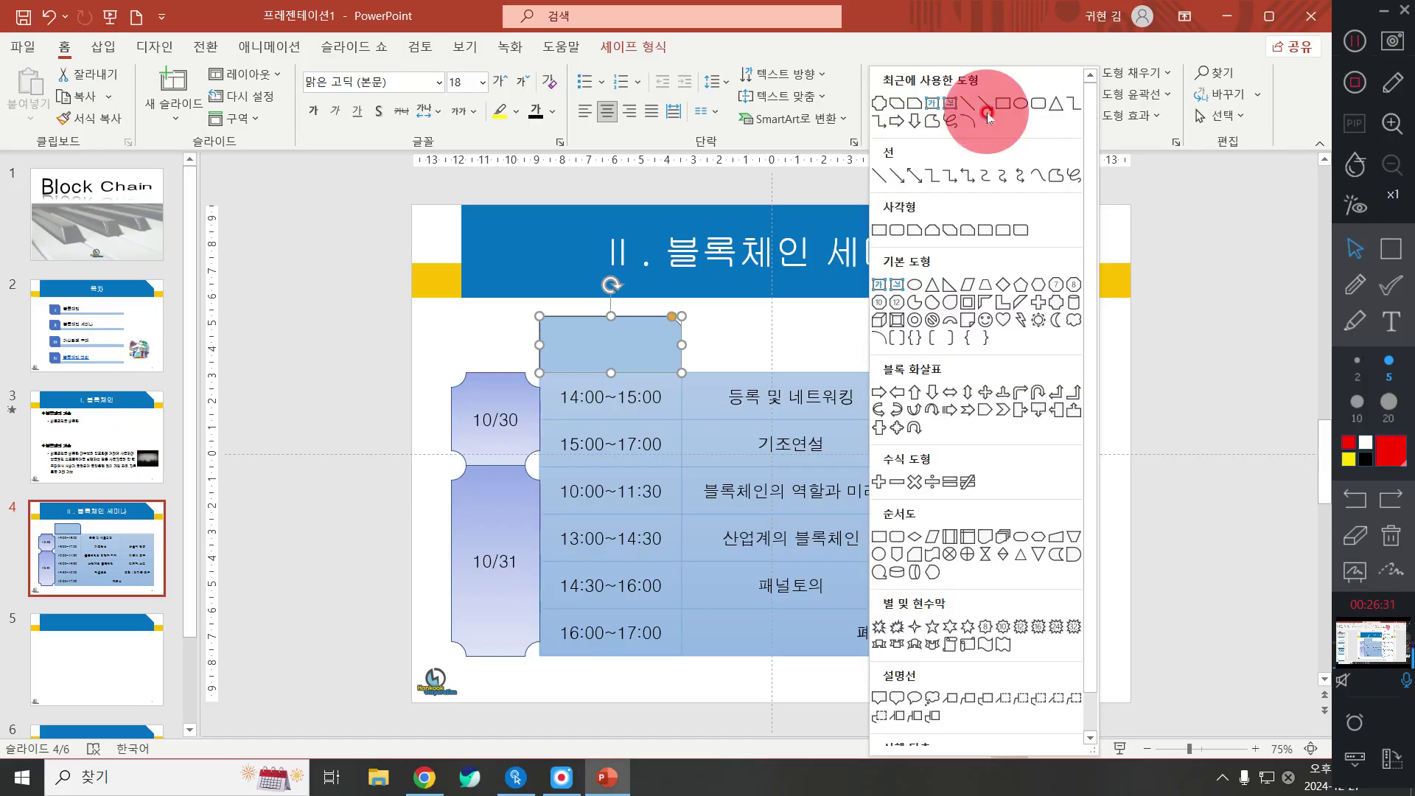
left_click(951, 230)
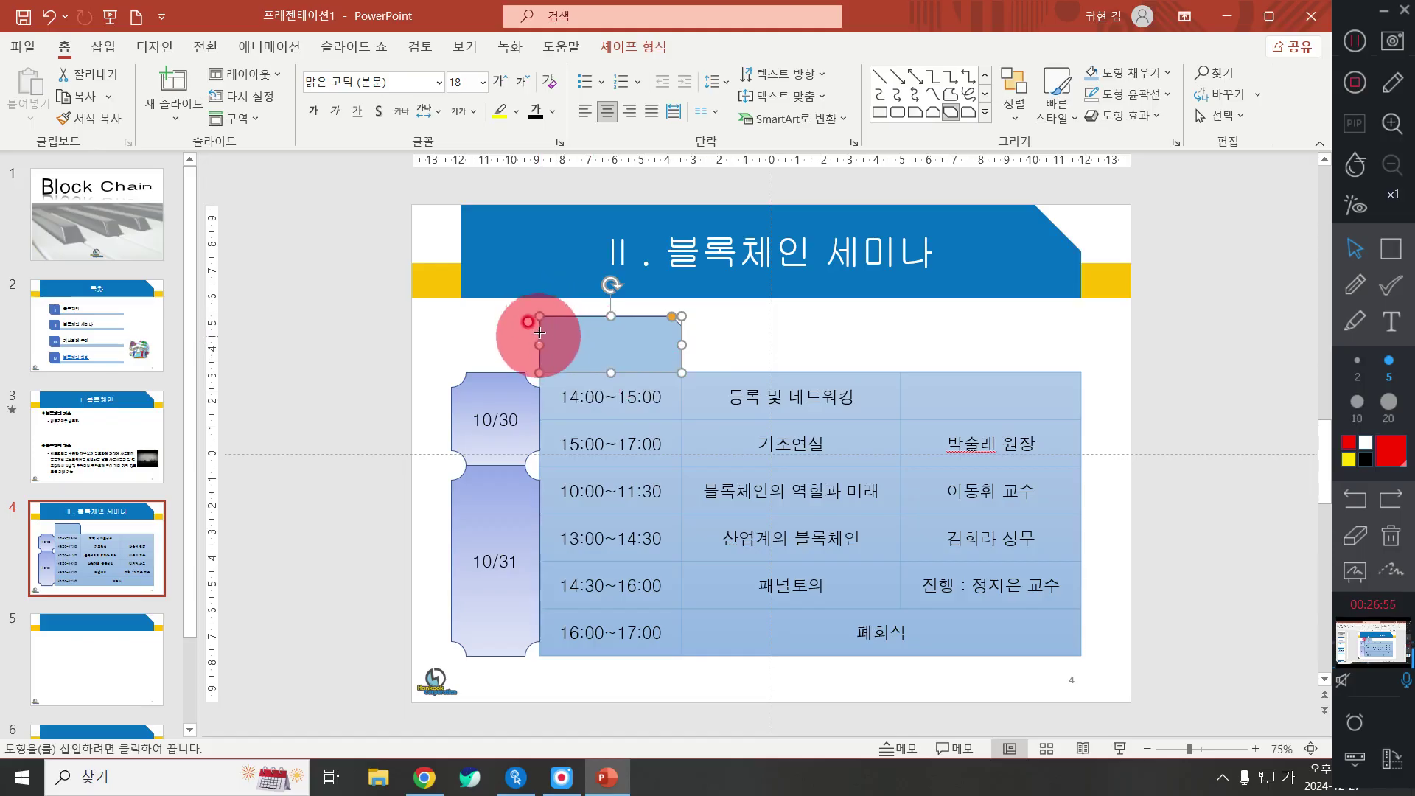
left_click_drag(539, 332, 707, 329)
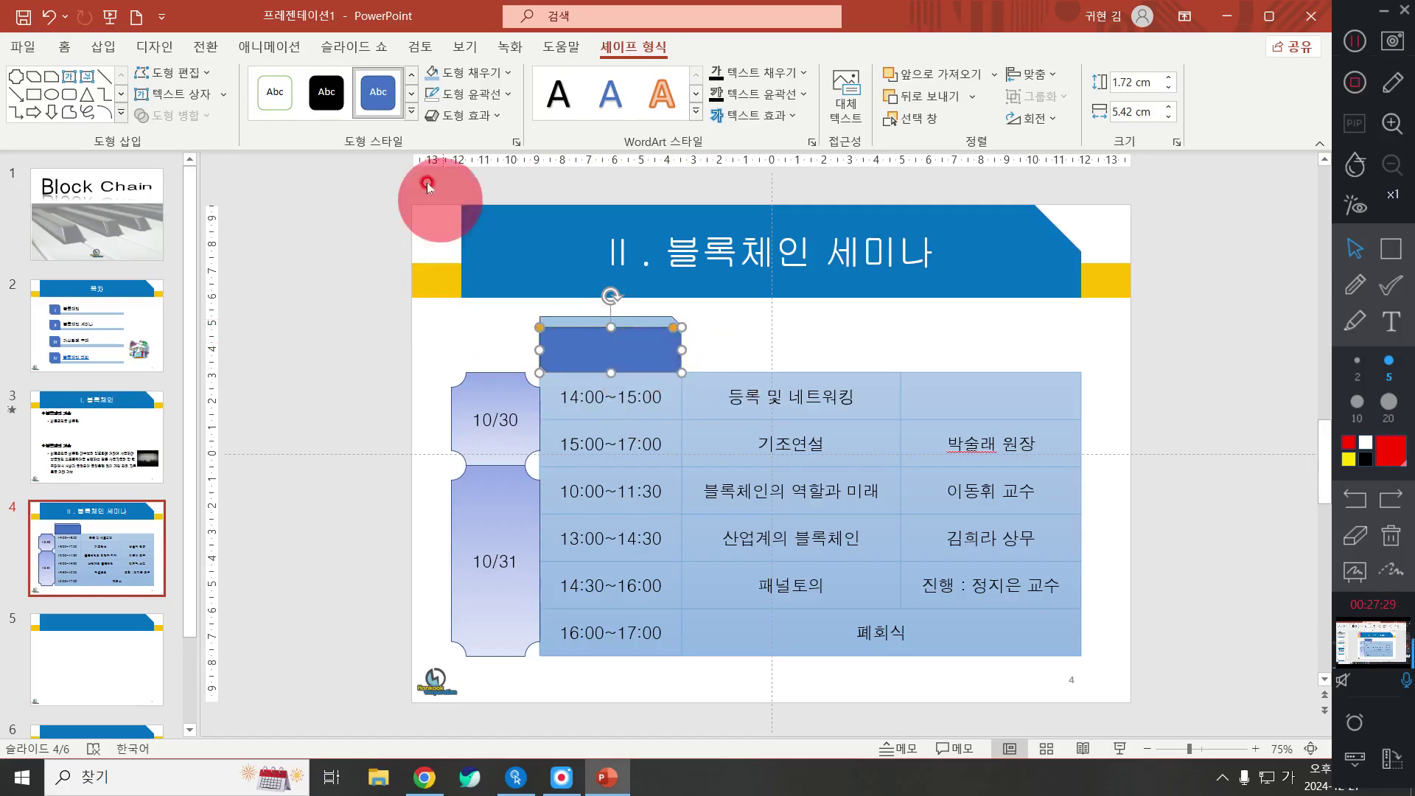
Flip the front rectangle horizontally and enlarge the snips at its upper-left and lower-right corners
left_click(1031, 121)
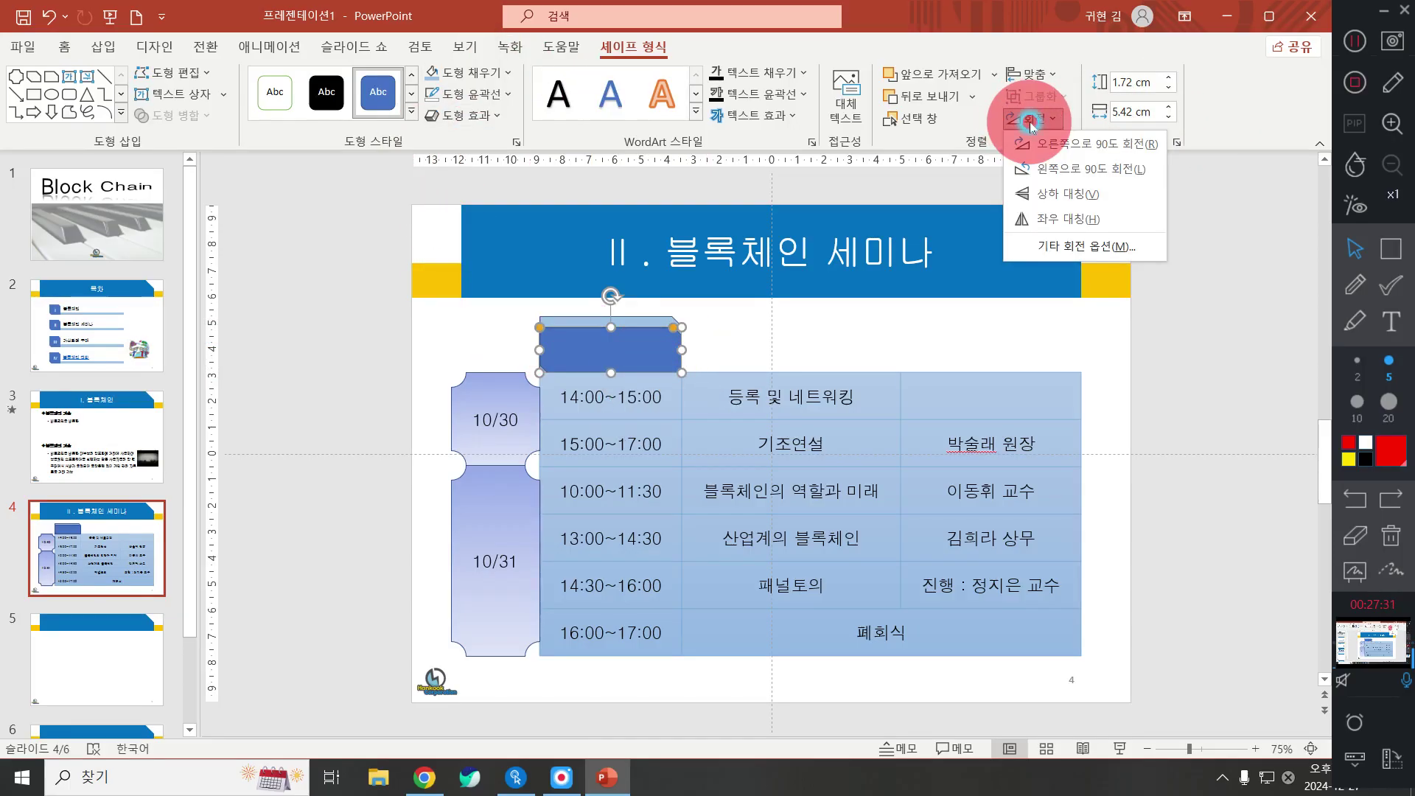
left_click(1074, 219)
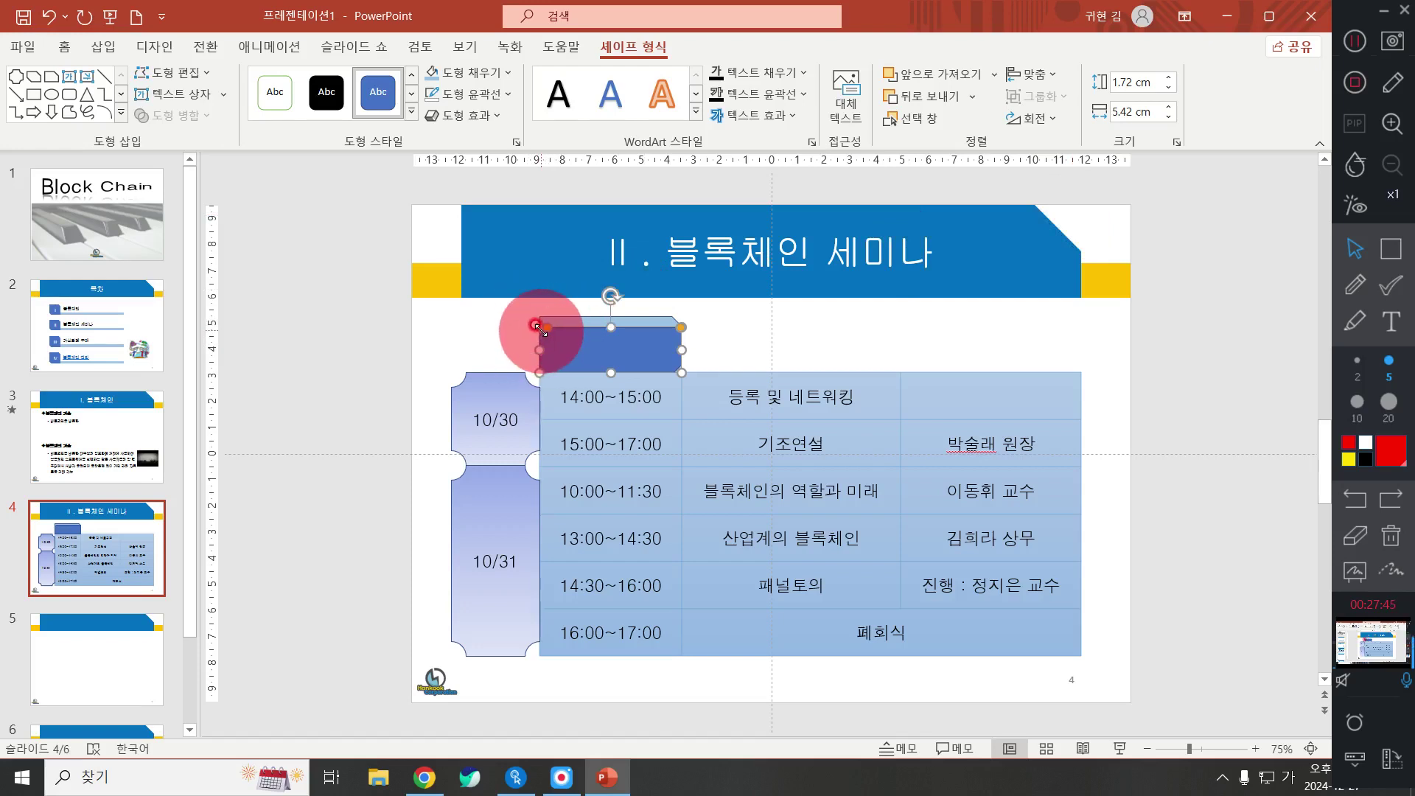
left_click_drag(539, 326, 589, 328)
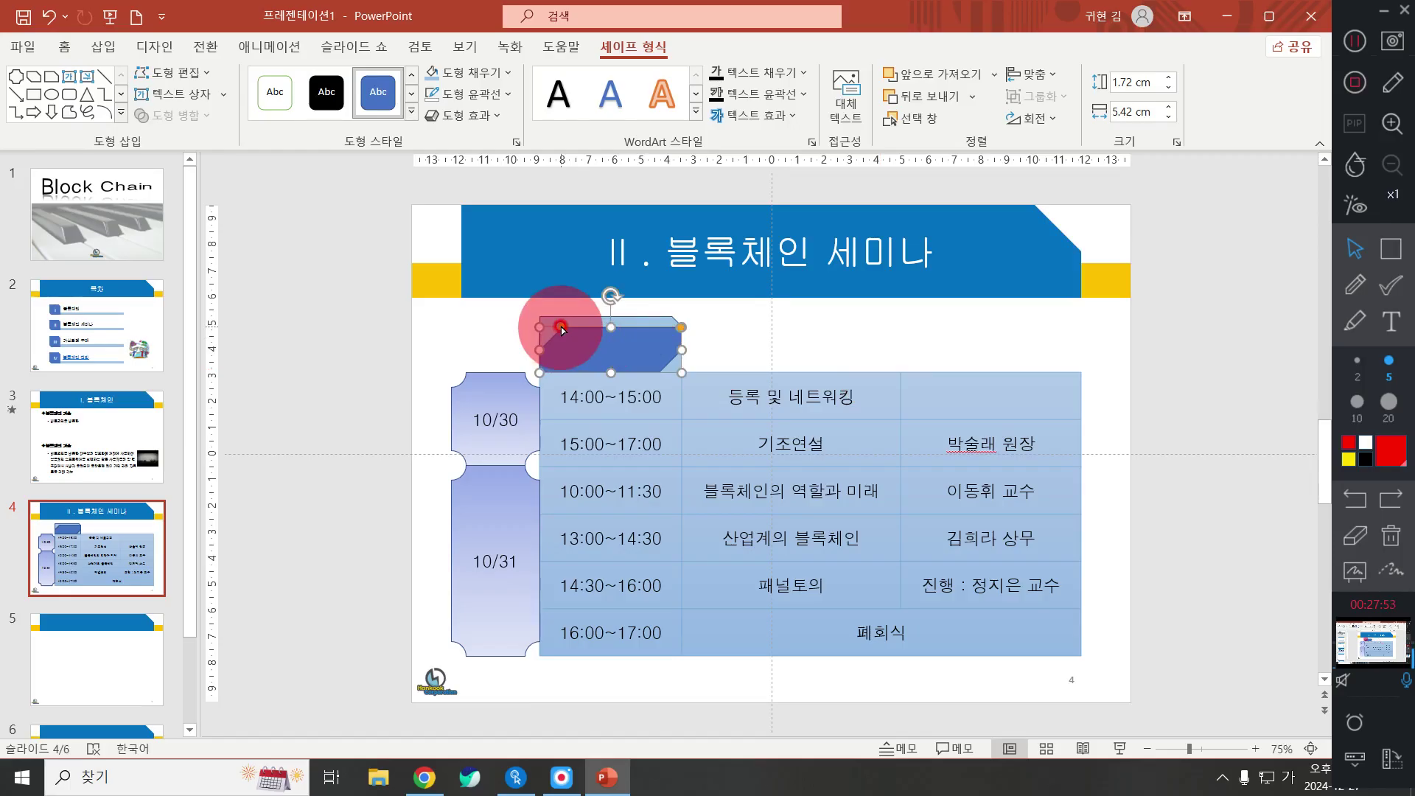
left_click_drag(561, 328, 569, 329)
Fill the front rectangle with light green and label it "시간" in black 돋움 text
left_click(479, 73)
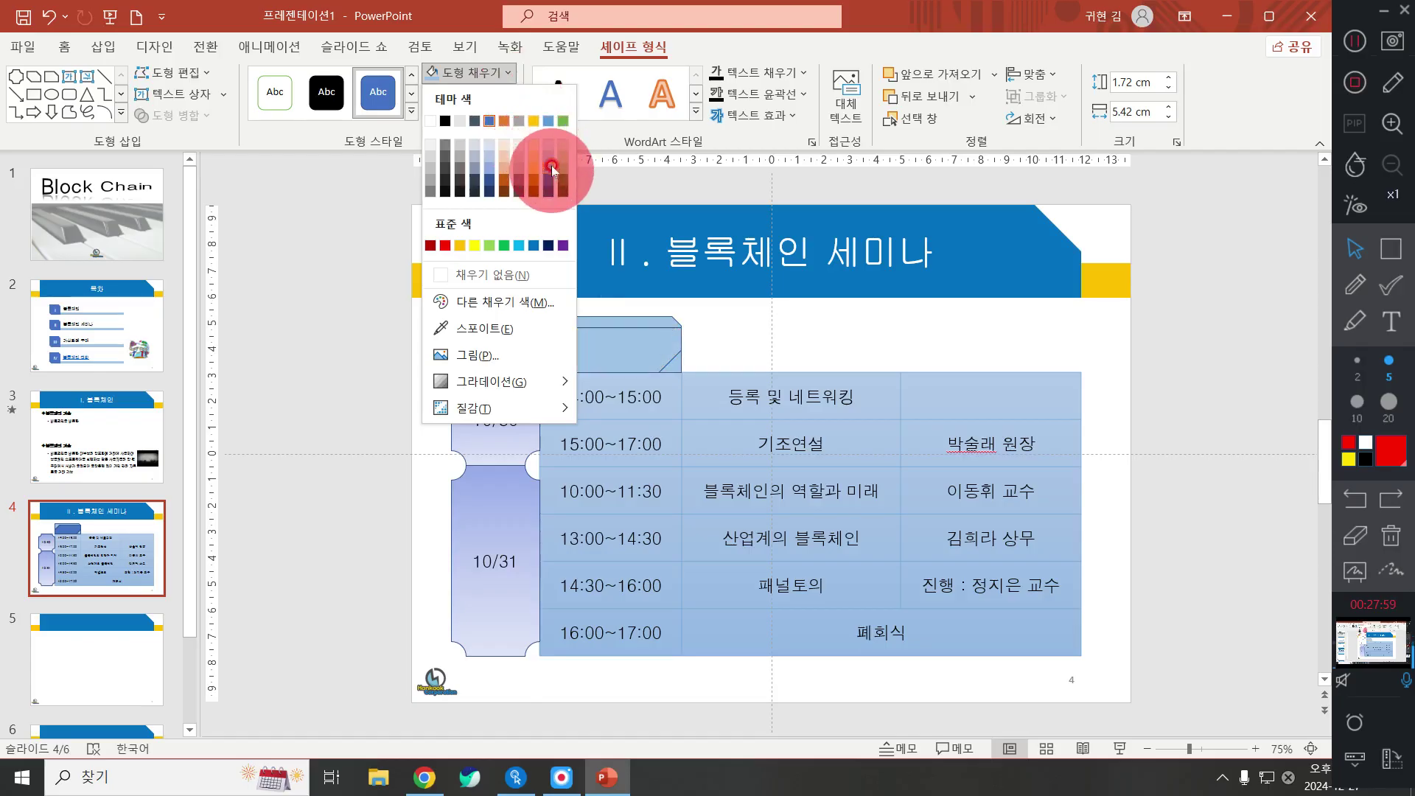
left_click(565, 172)
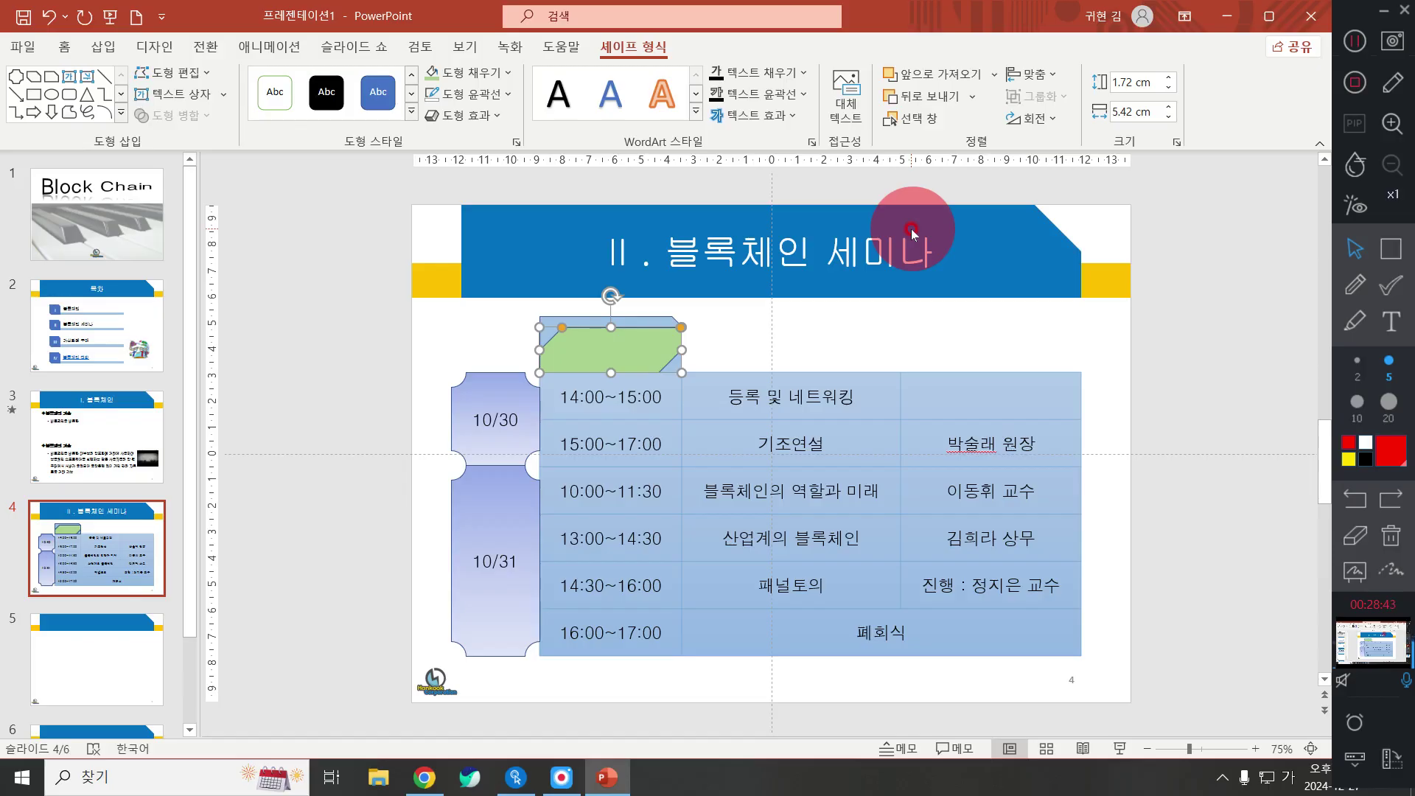
left_click(64, 46)
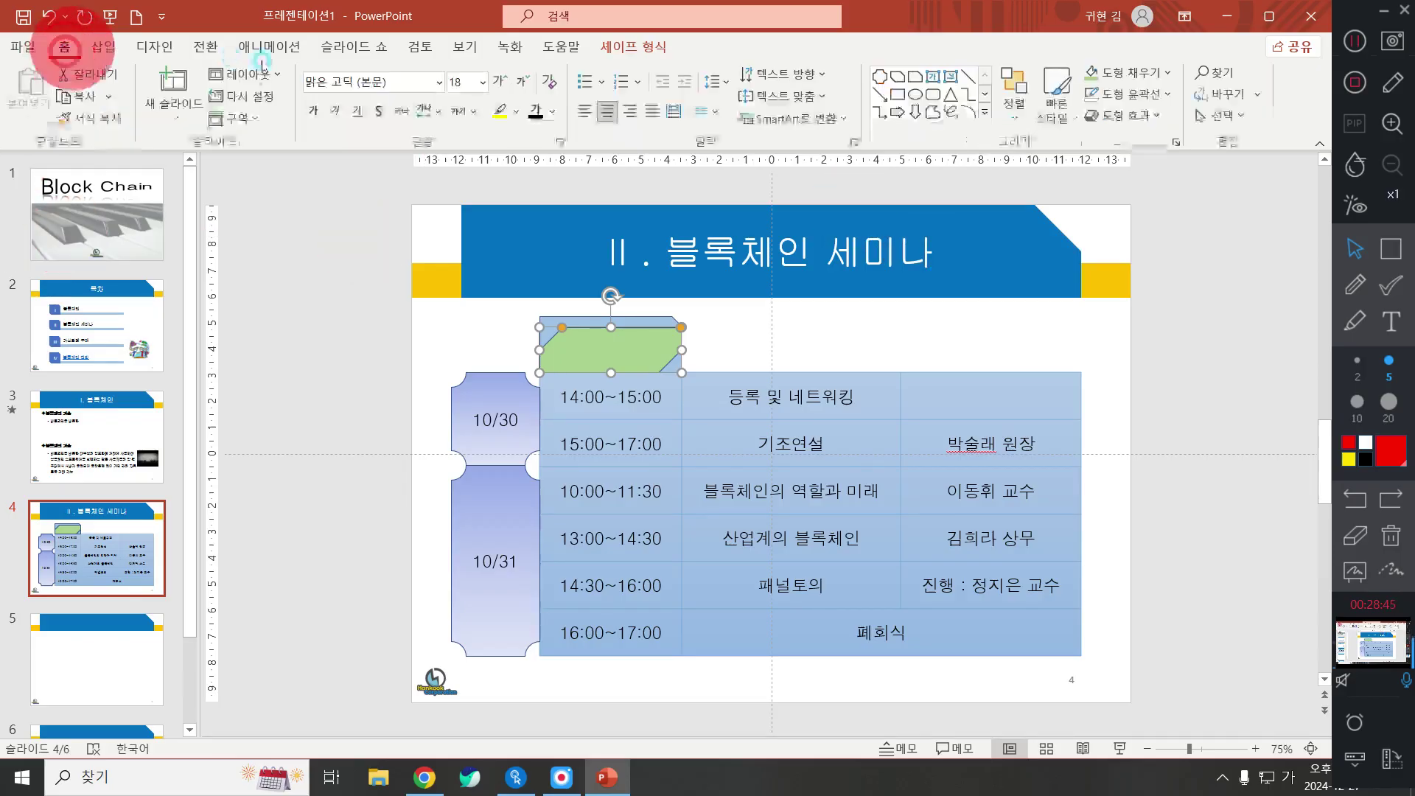
left_click(413, 81)
type("돋움")
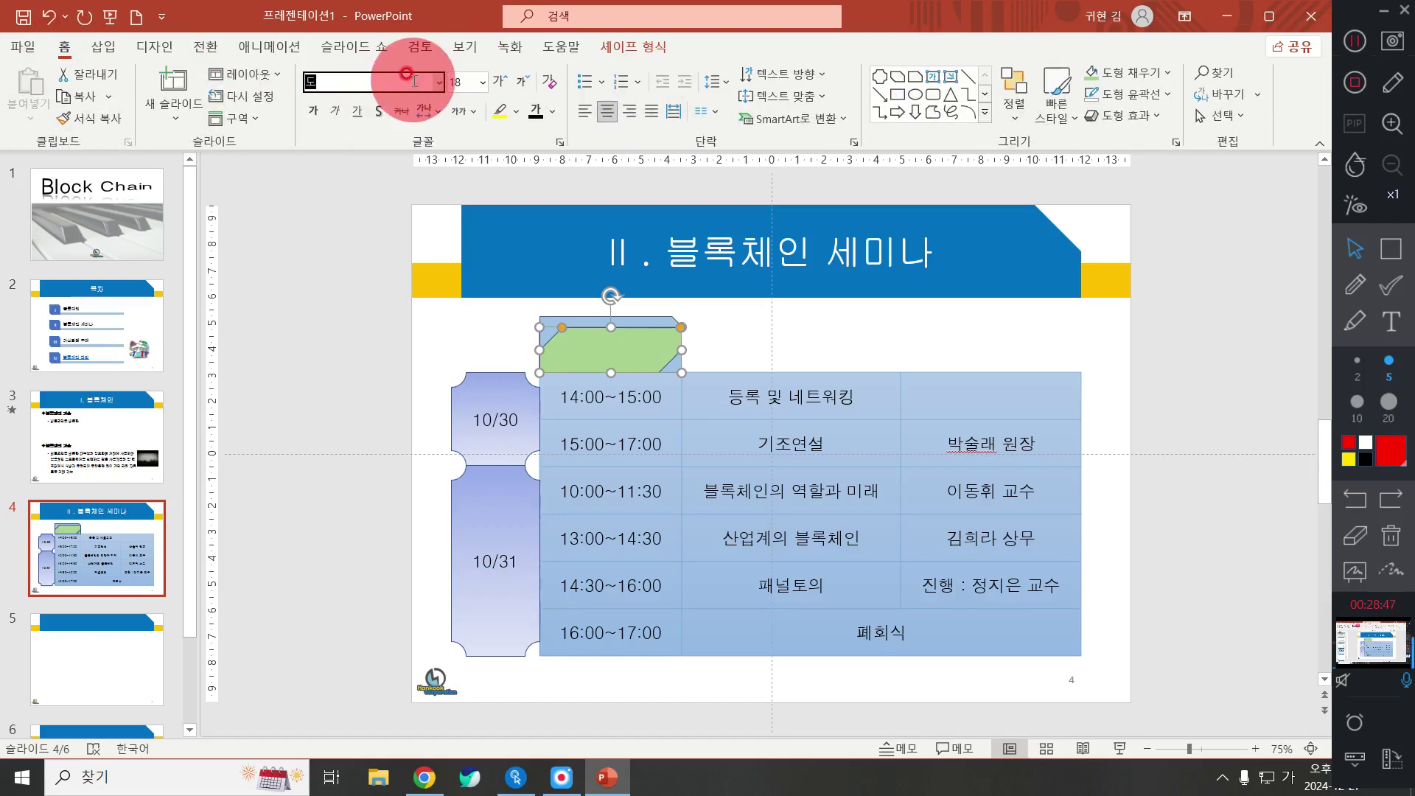
key("Return")
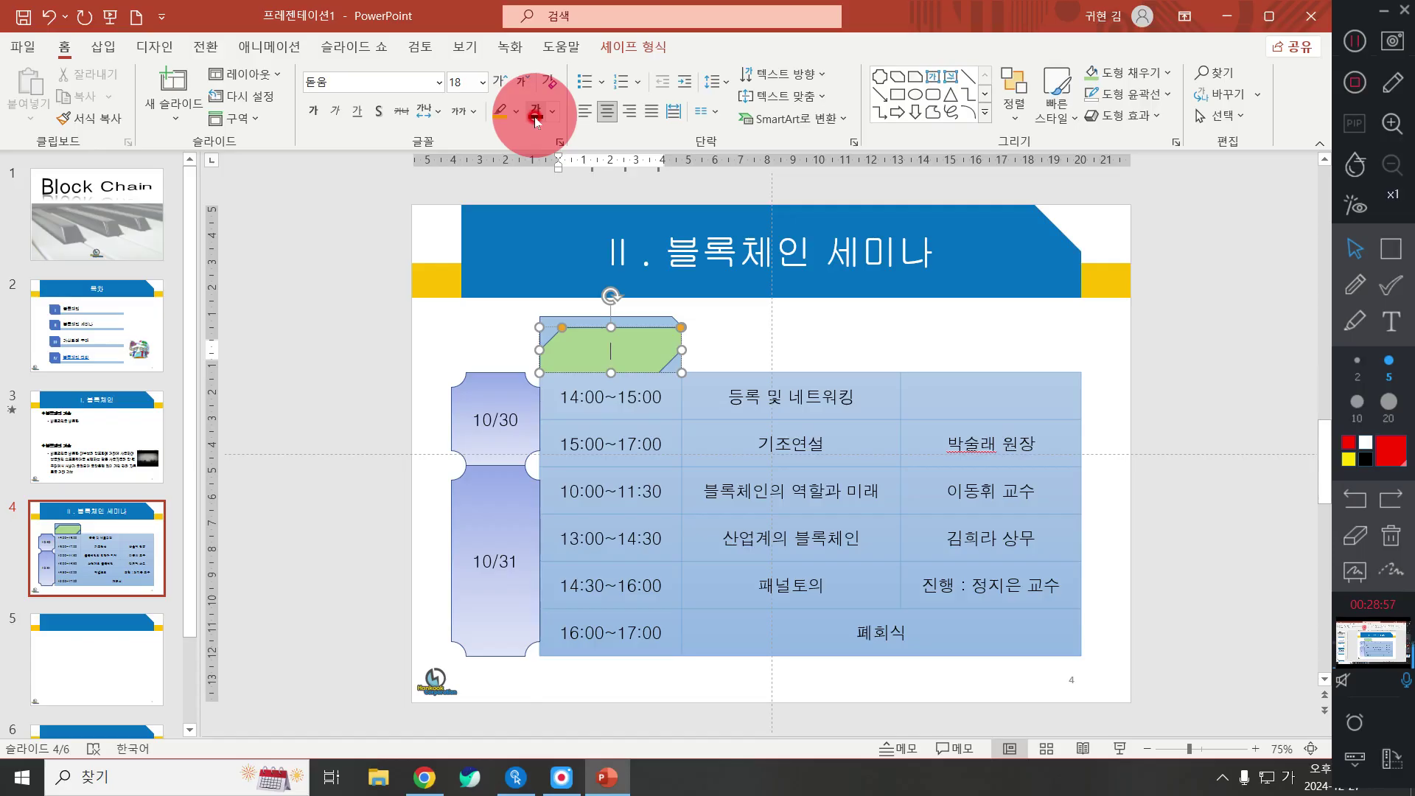
type("시간")
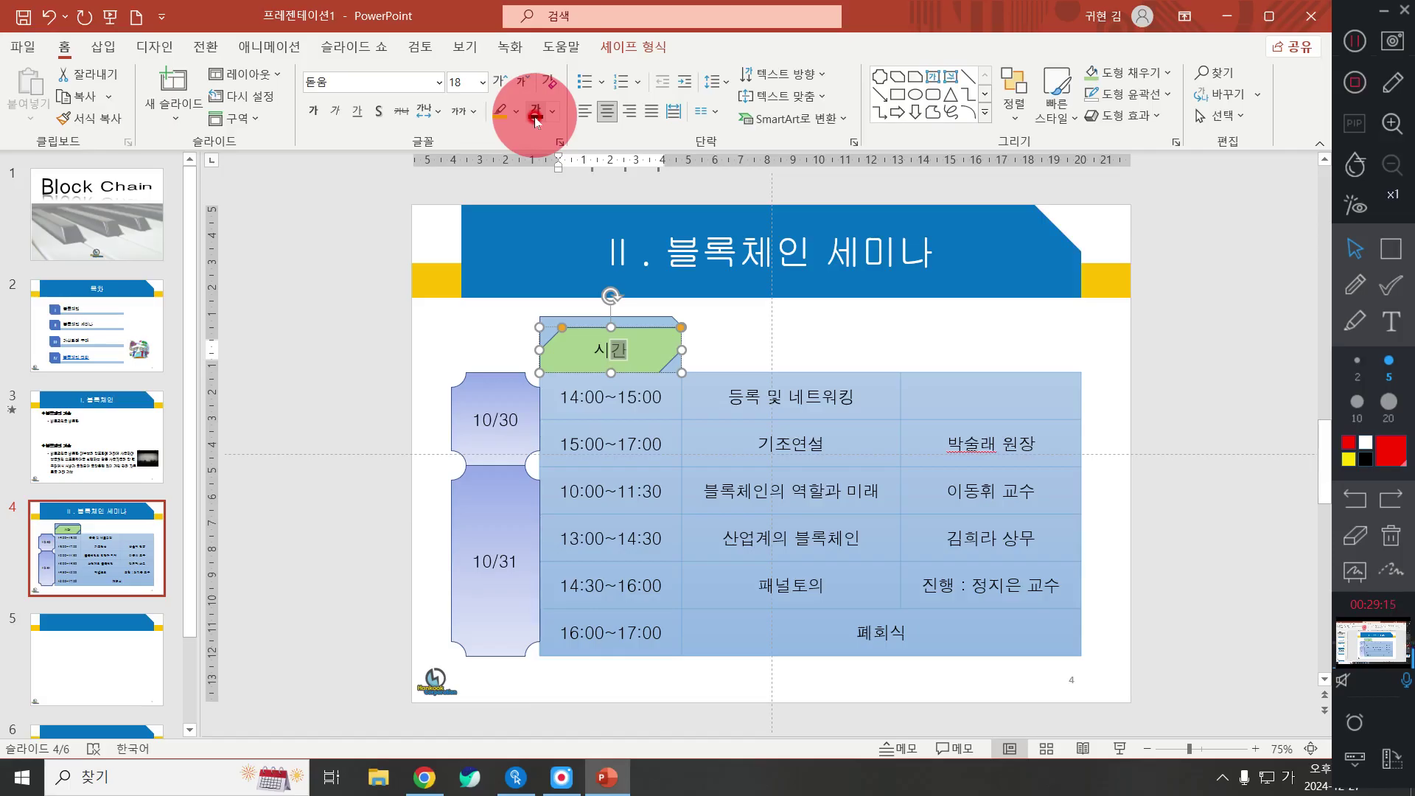
left_click(794, 344)
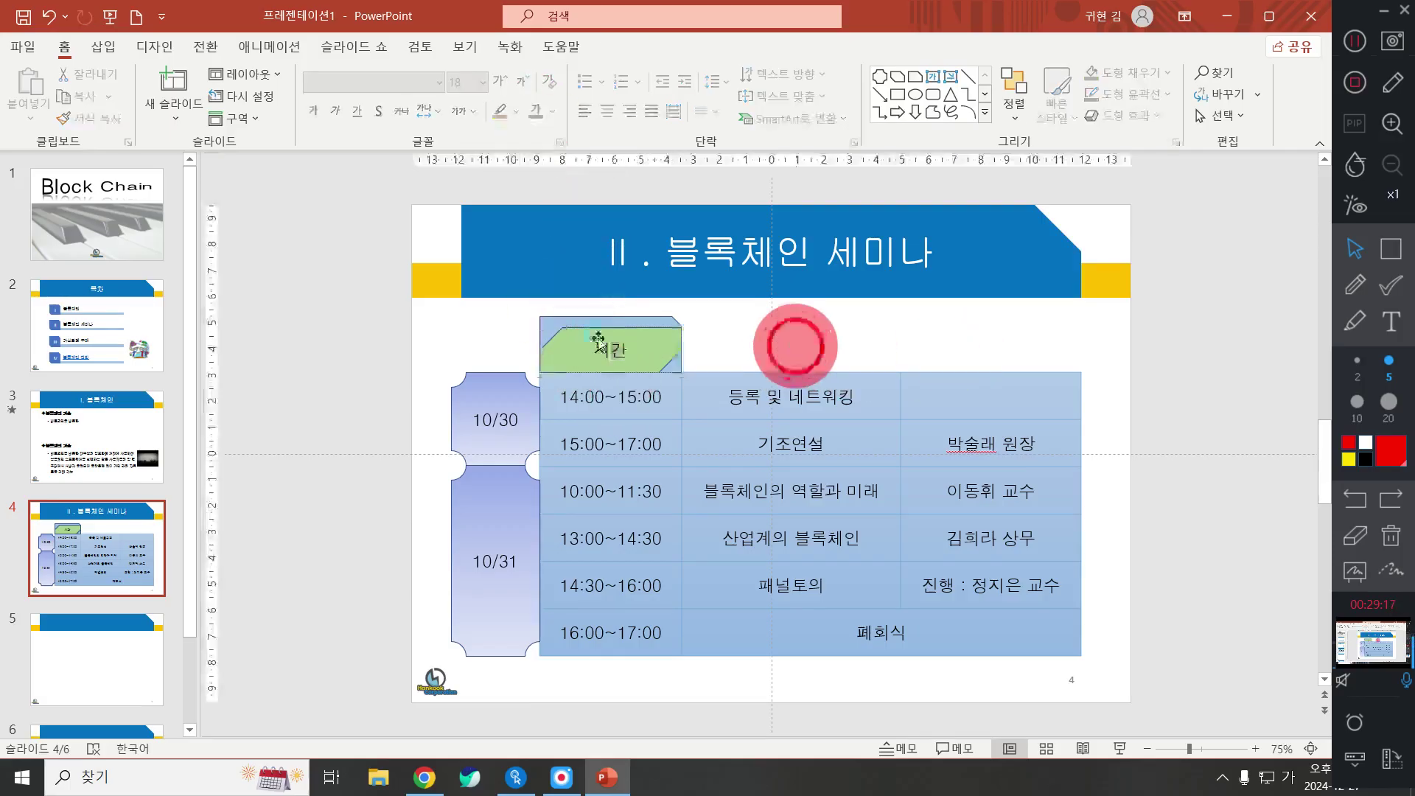
left_click(327, 260)
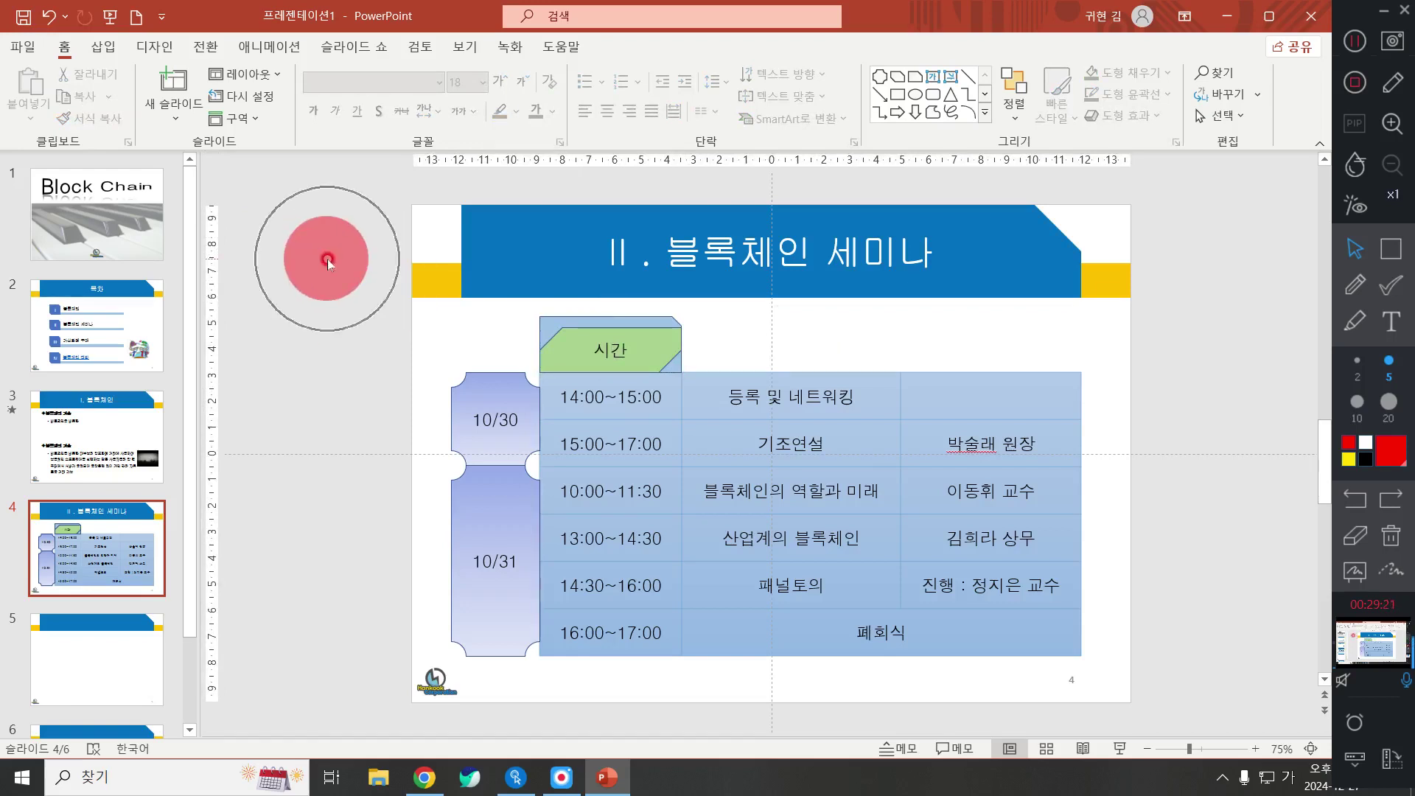
left_click_drag(328, 260, 734, 401)
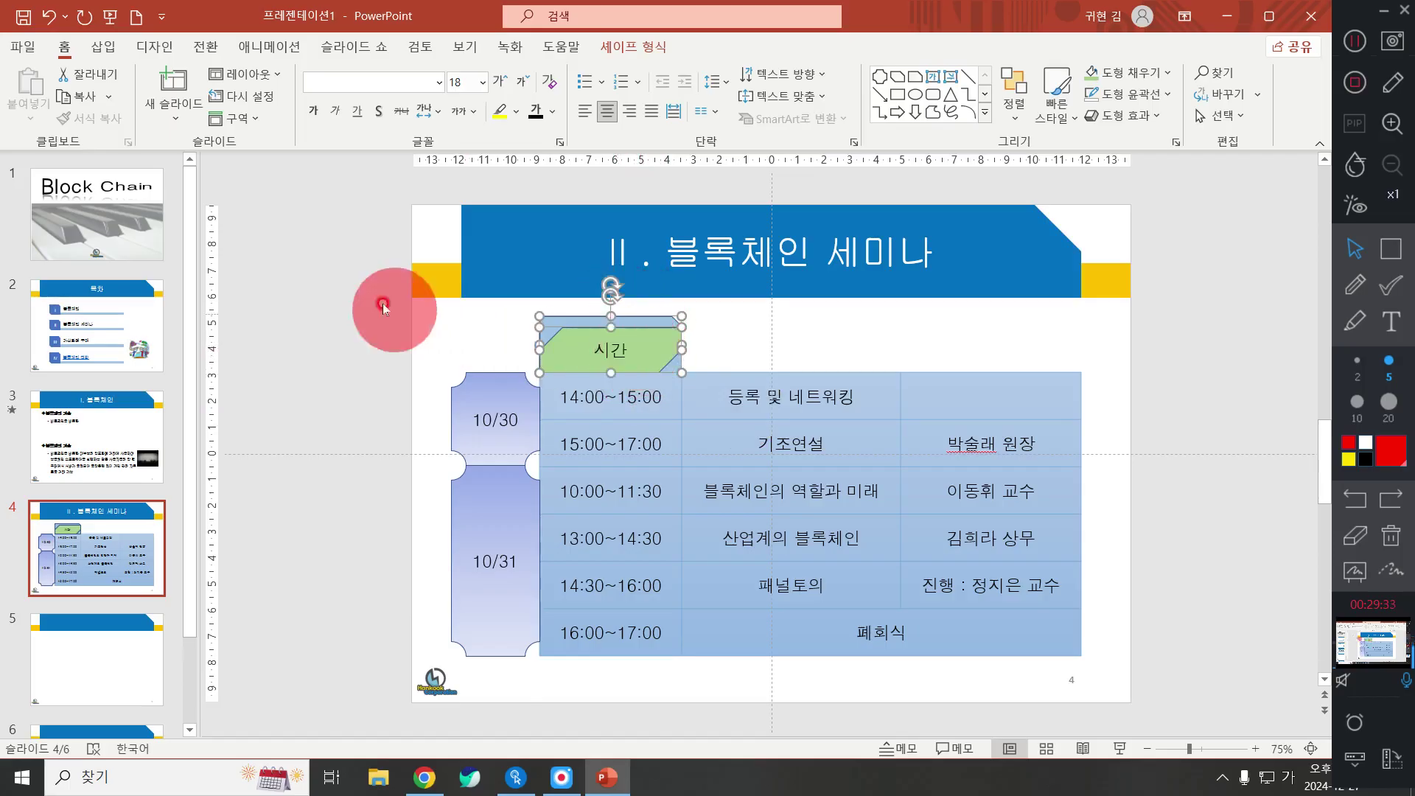
left_click(329, 277)
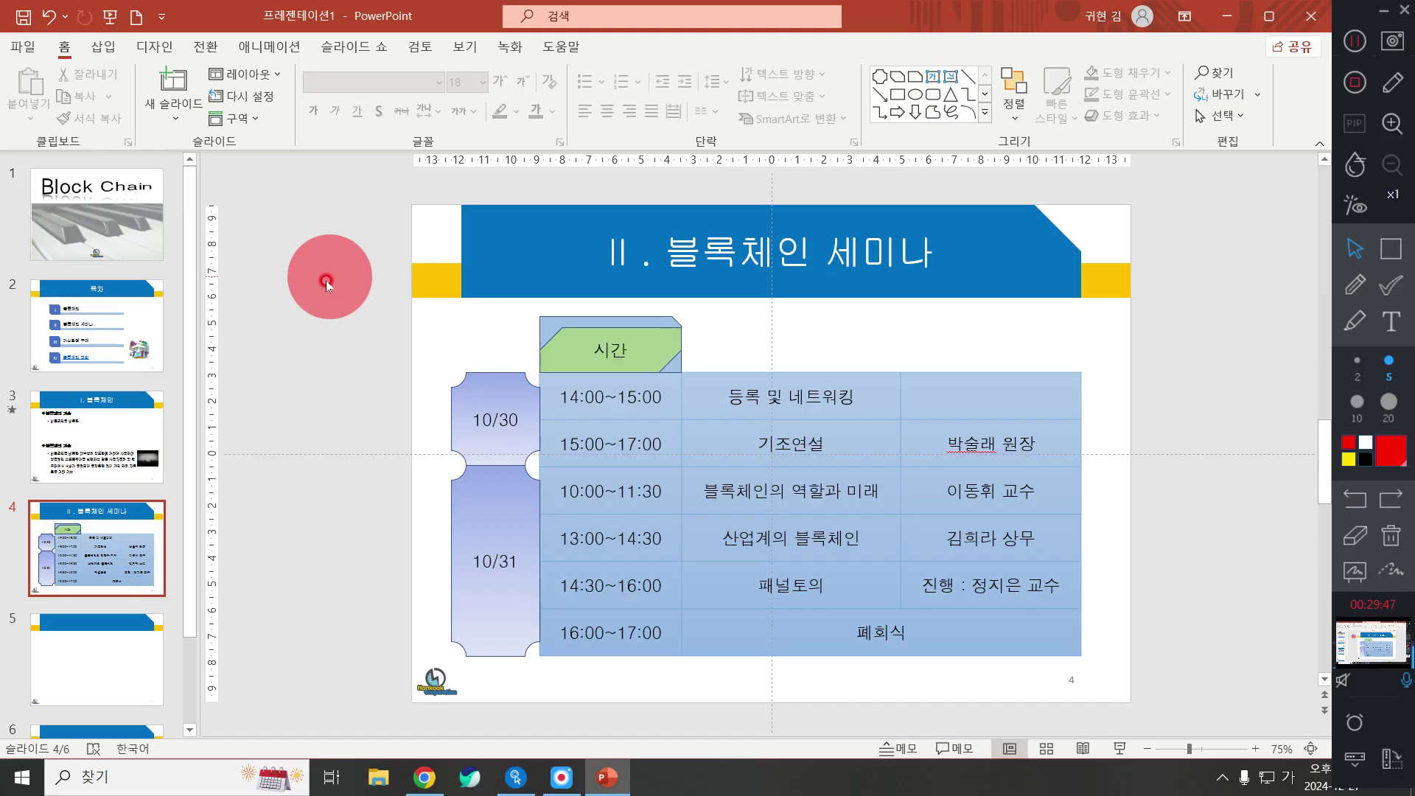
left_click_drag(325, 252, 717, 393)
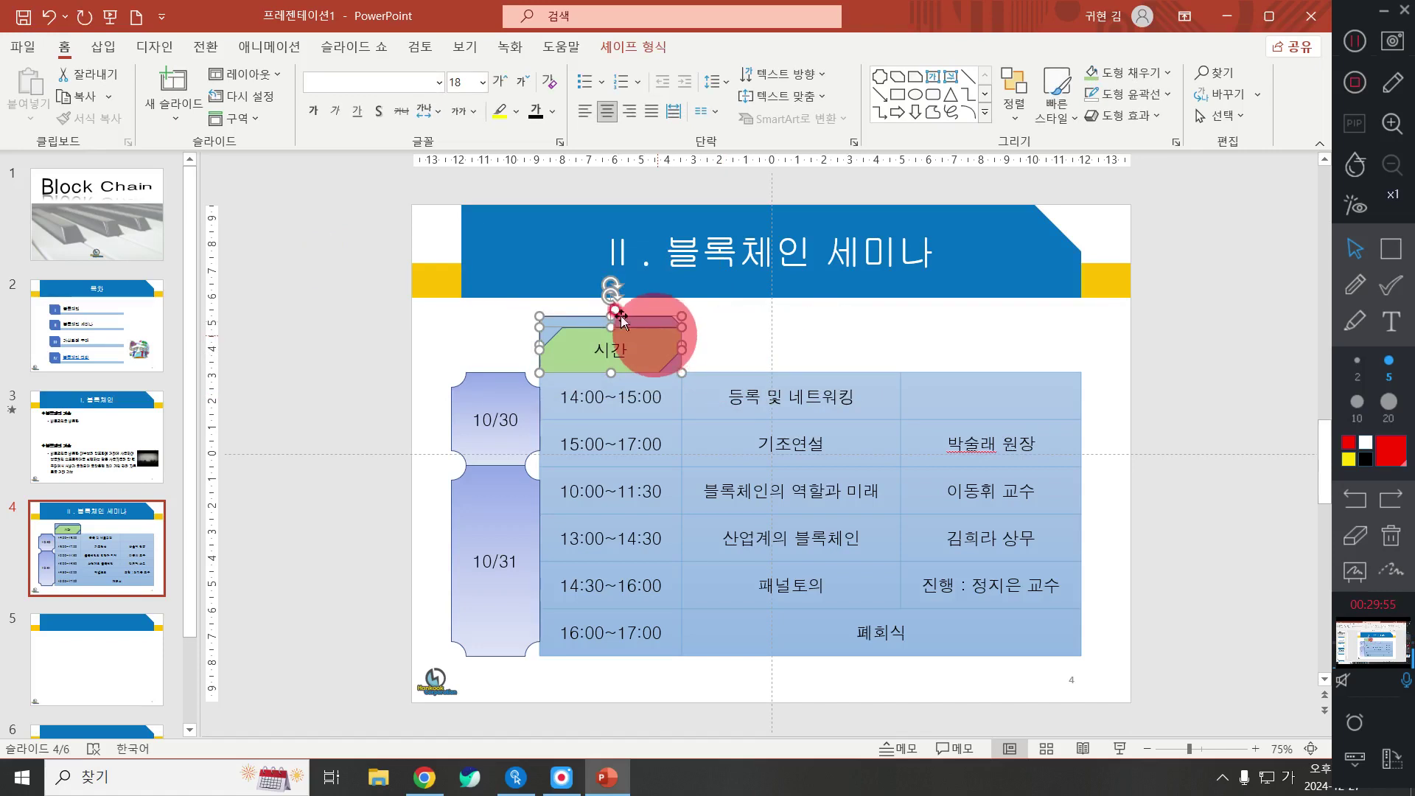
left_click_drag(348, 270, 687, 419)
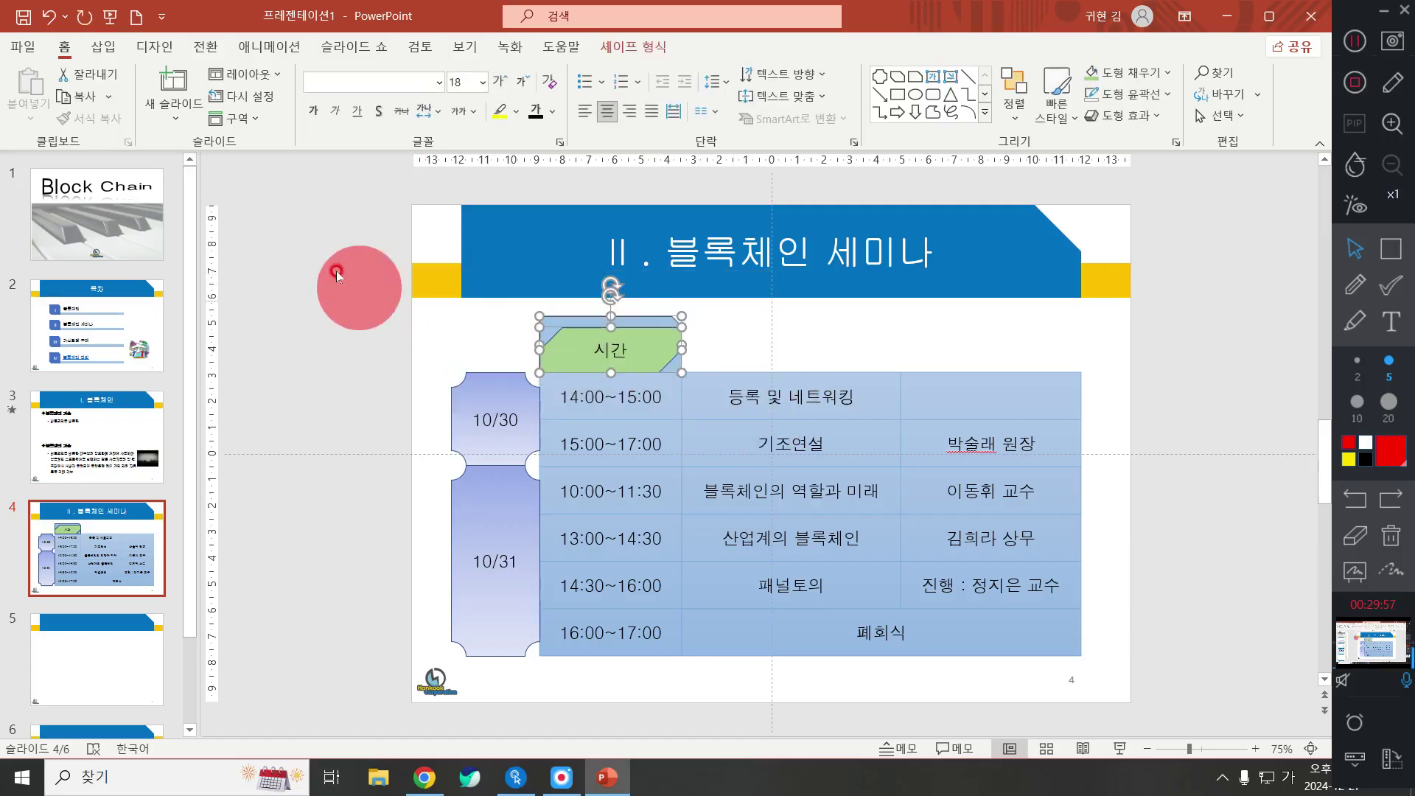
left_click_drag(334, 253, 648, 445)
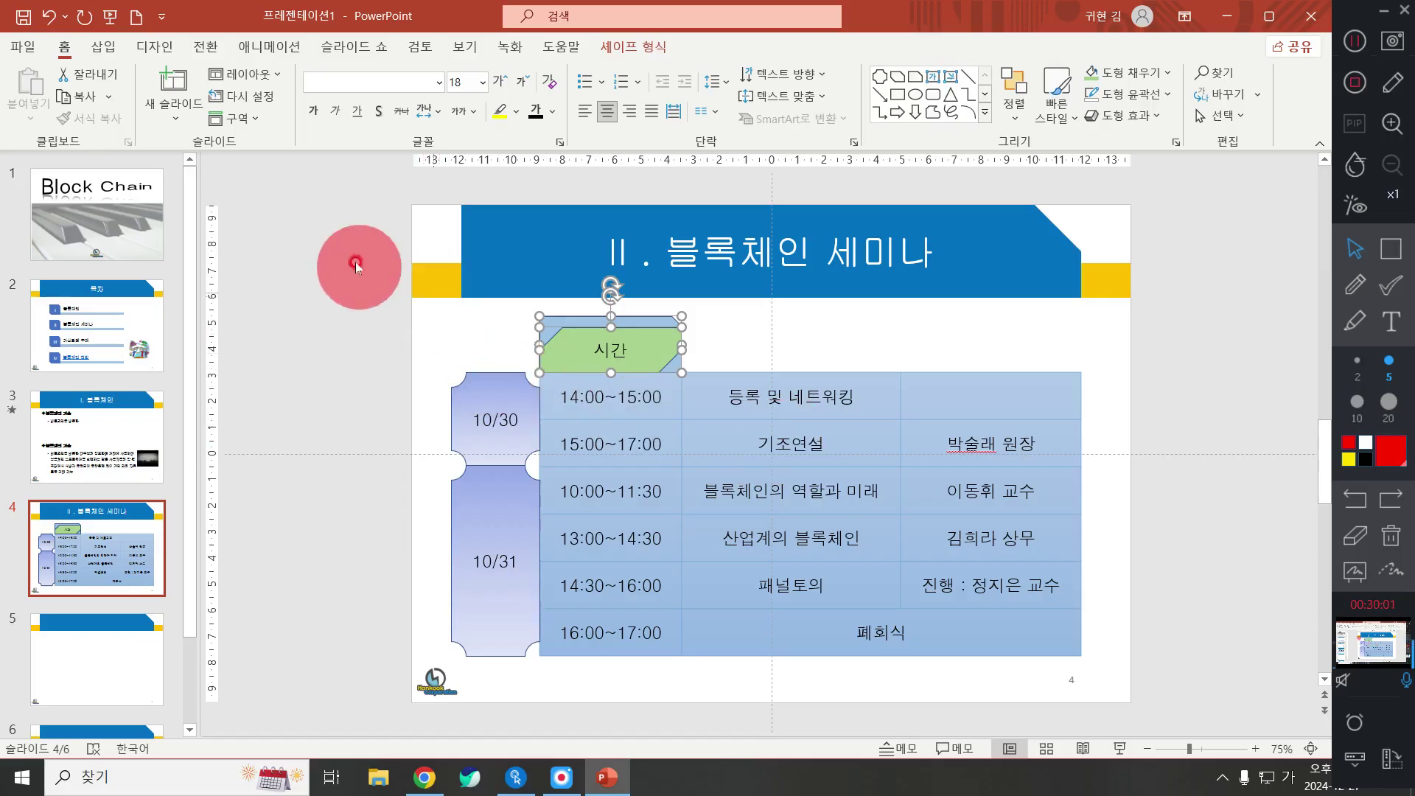
left_click_drag(352, 258, 743, 420)
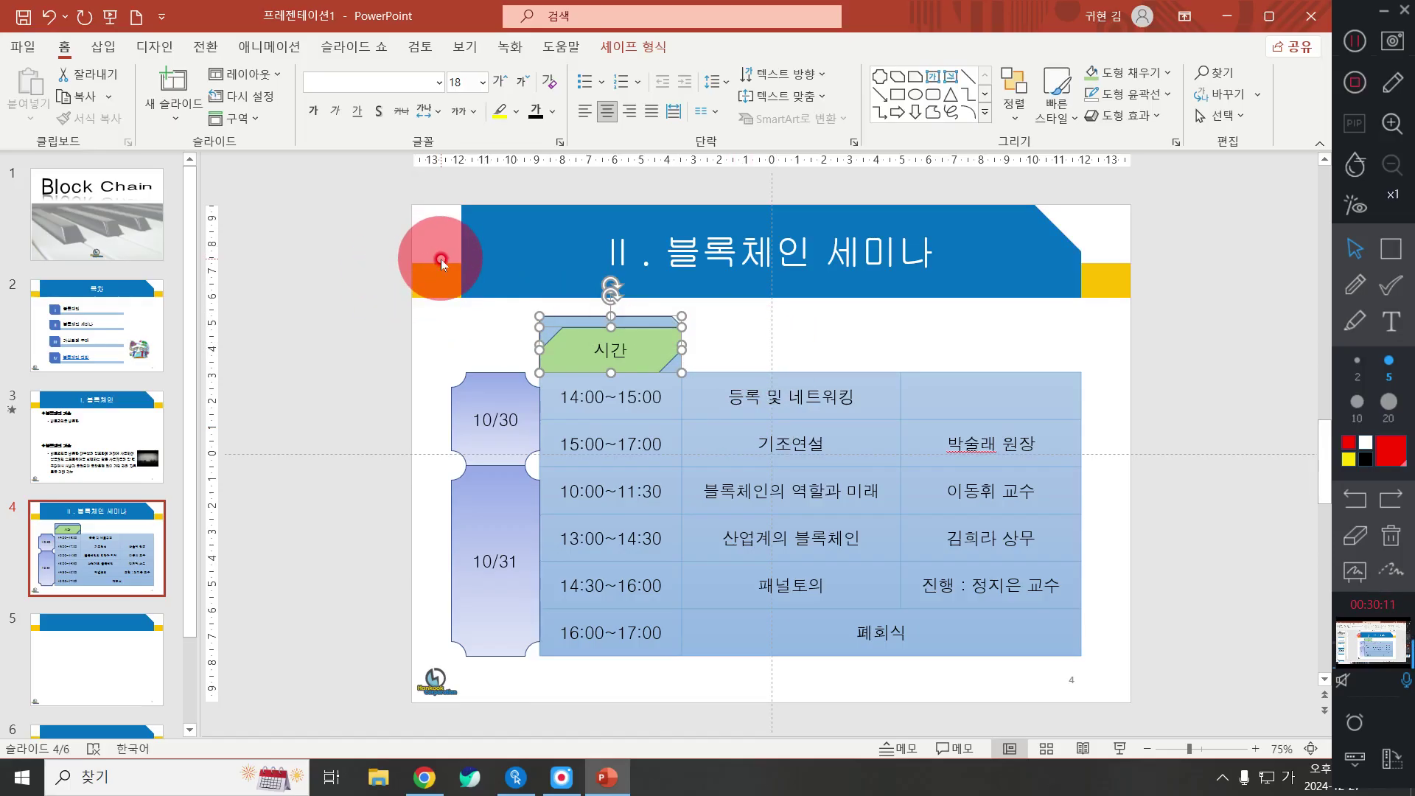
left_click_drag(441, 262, 733, 395)
left_click(725, 395)
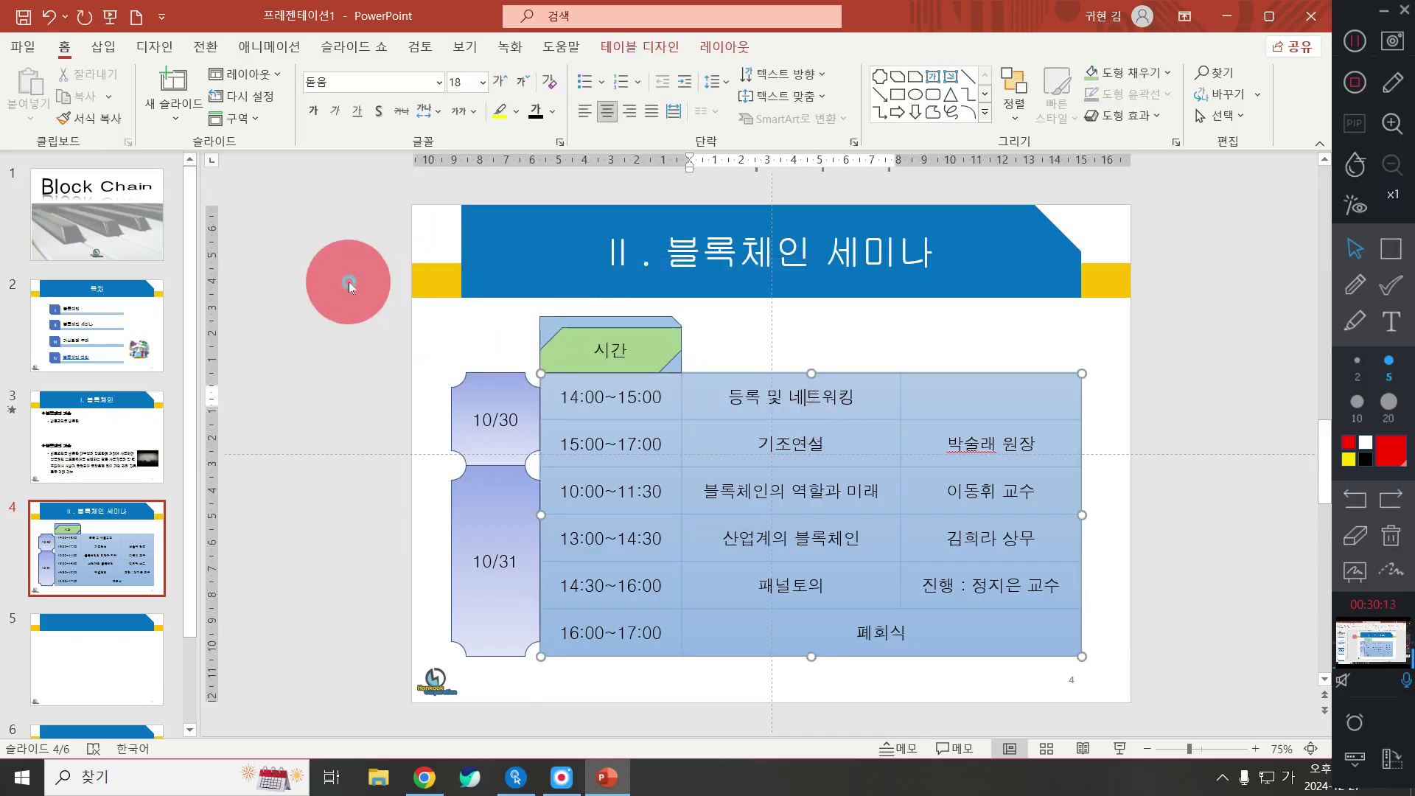
Copy both "시간" heading shapes to the space above the second column and widen the copies to match that column
left_click_drag(315, 255, 748, 413)
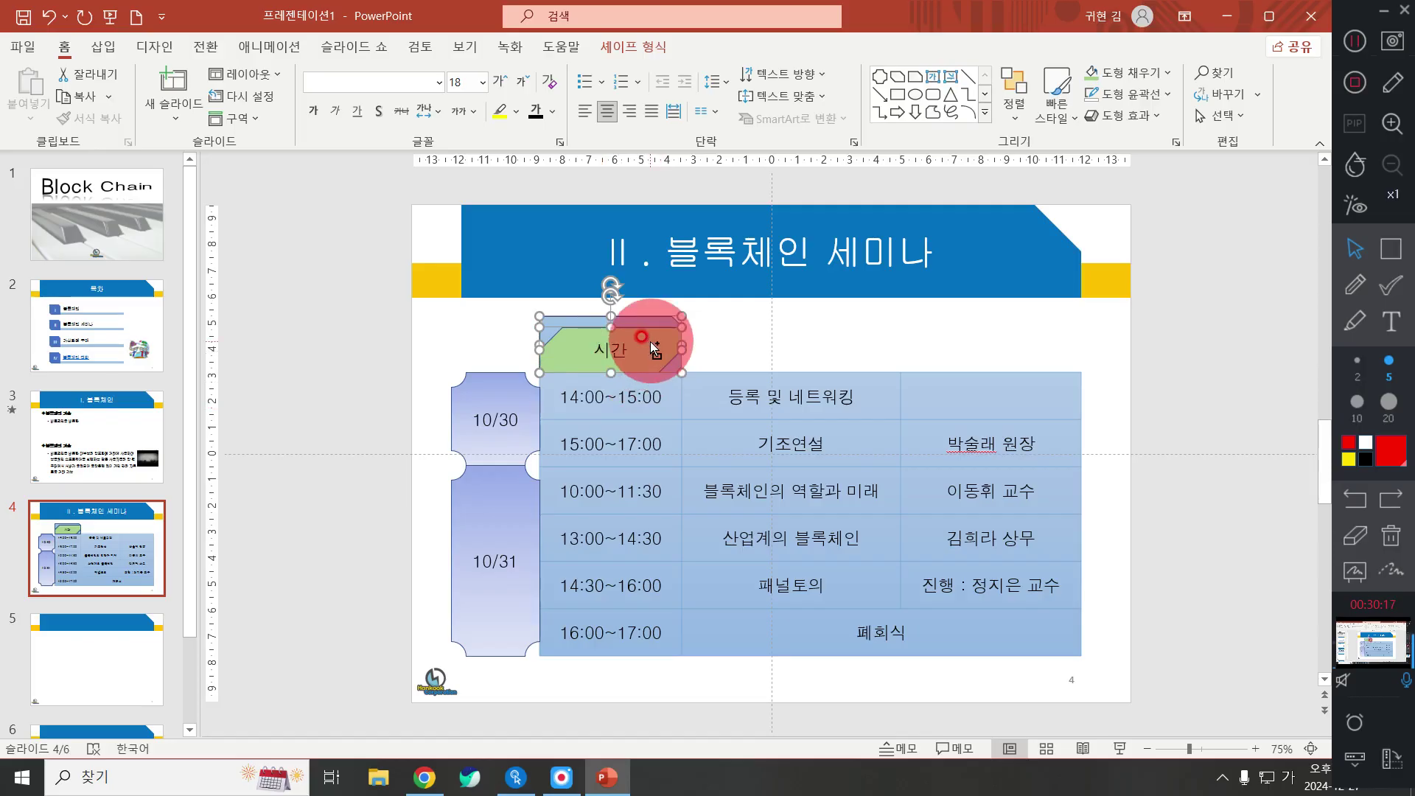
left_click_drag(650, 342, 899, 353)
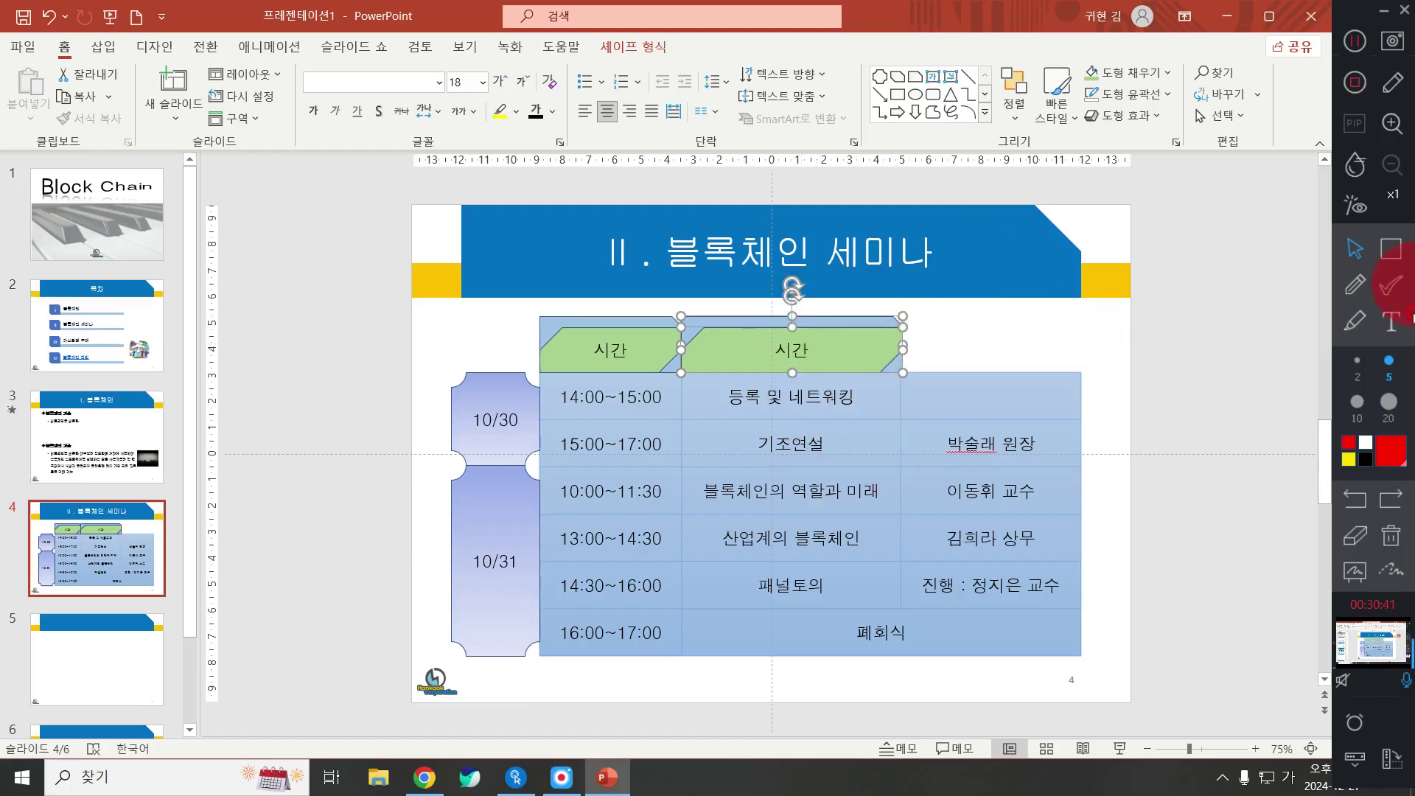
key("ctrl+z")
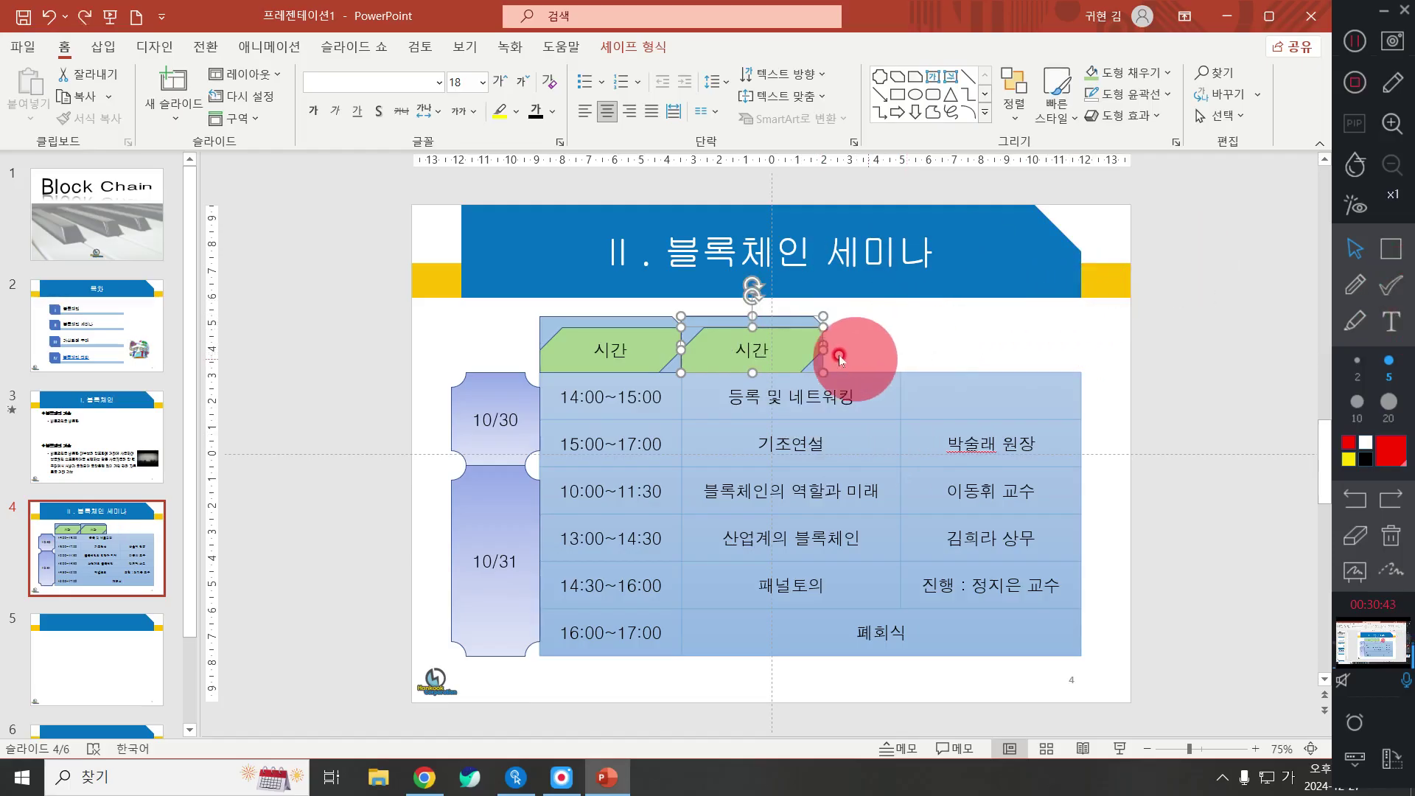
left_click_drag(796, 344, 1013, 358)
key("ctrl+z")
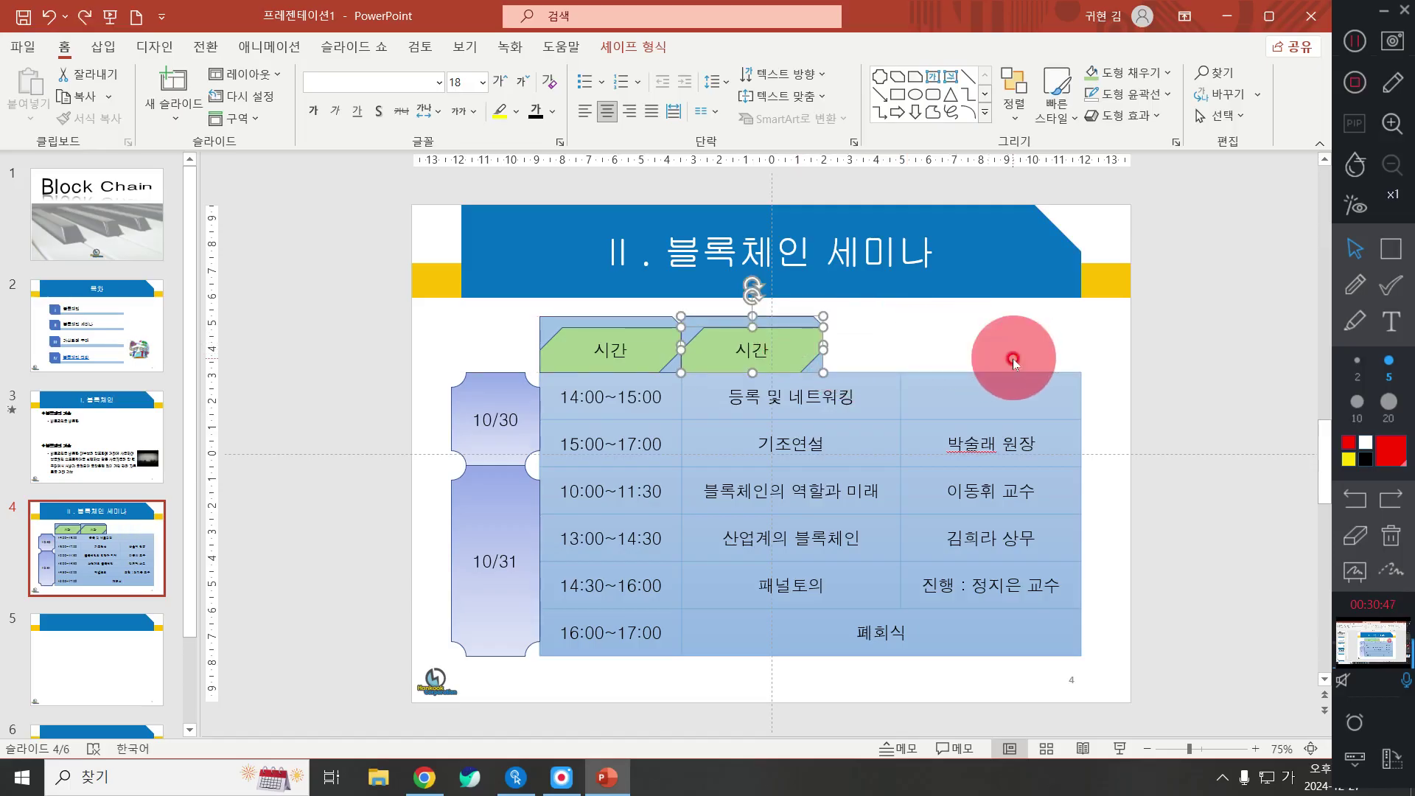
left_click_drag(824, 341, 892, 361)
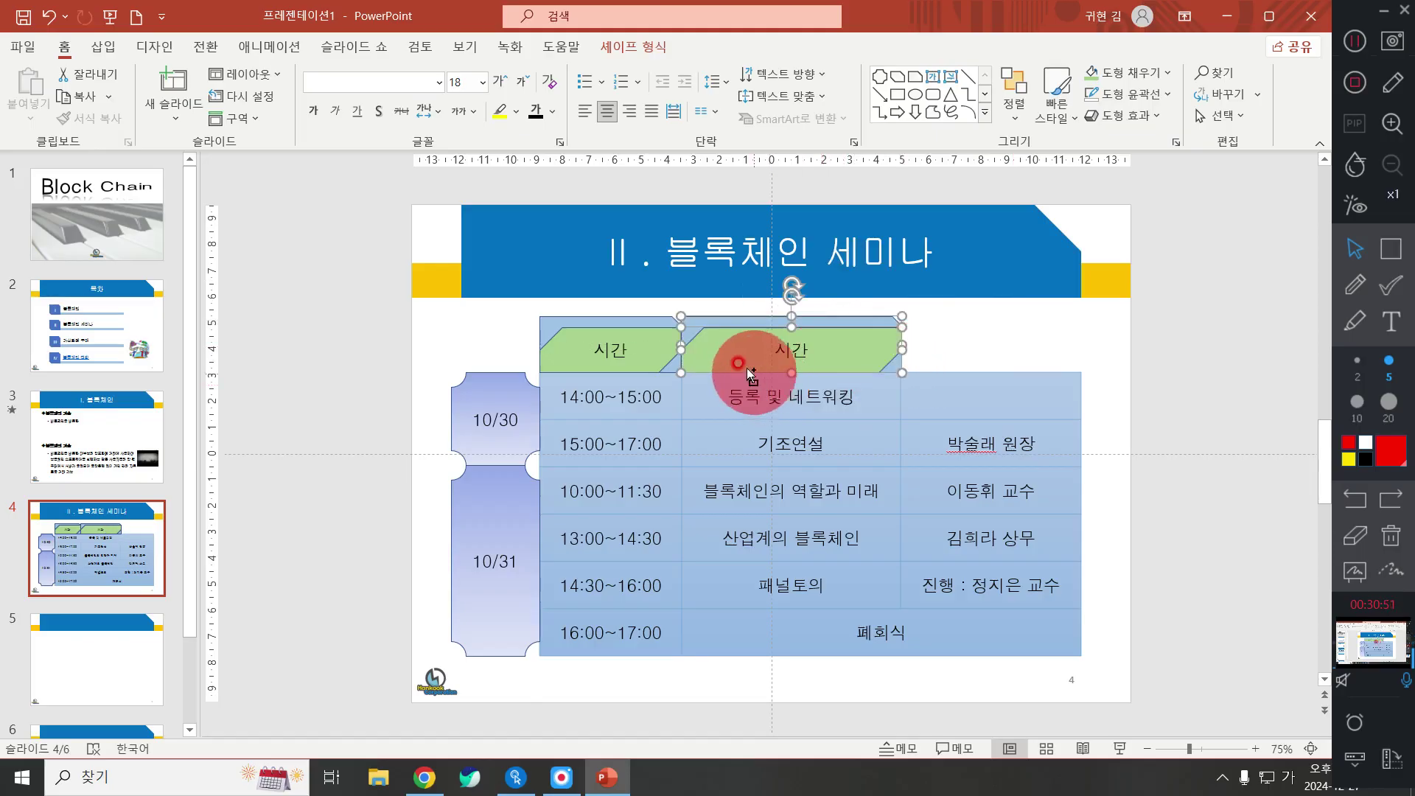
Copy the second column's heading shapes above the third column and narrow the copies to the table's right edge
left_click_drag(737, 350, 961, 370)
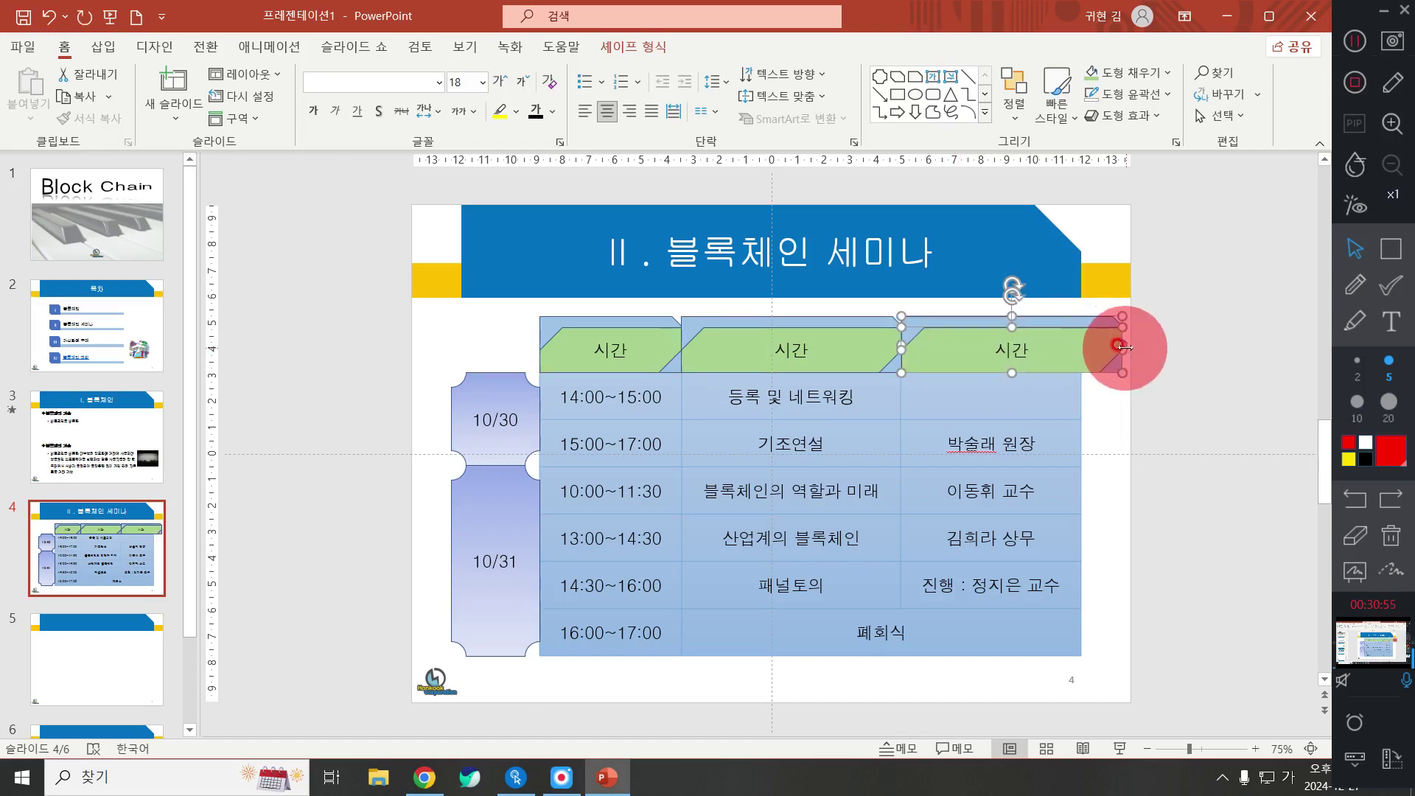
left_click_drag(1123, 350, 1077, 352)
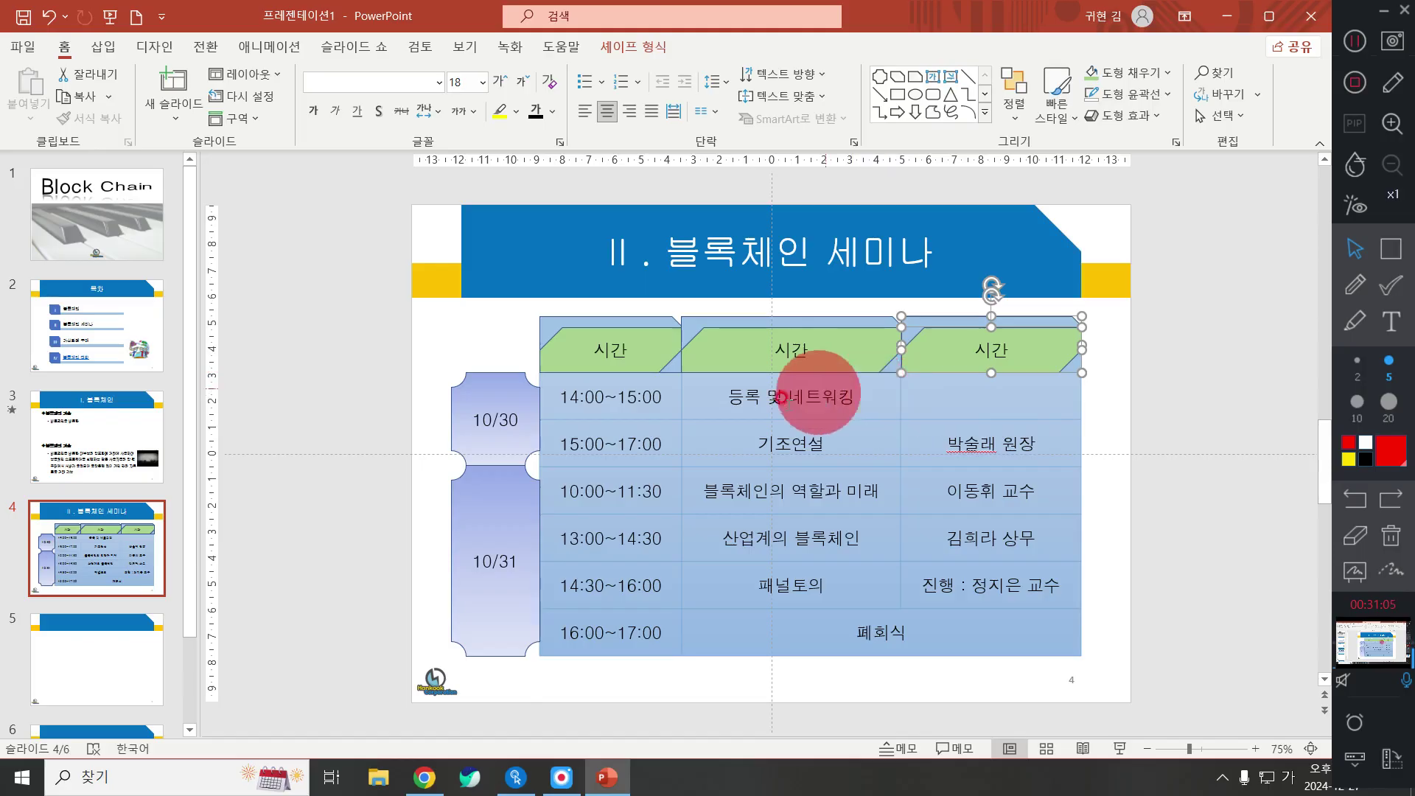
Change the second column's heading text to "내용"
left_click_drag(783, 336, 824, 356)
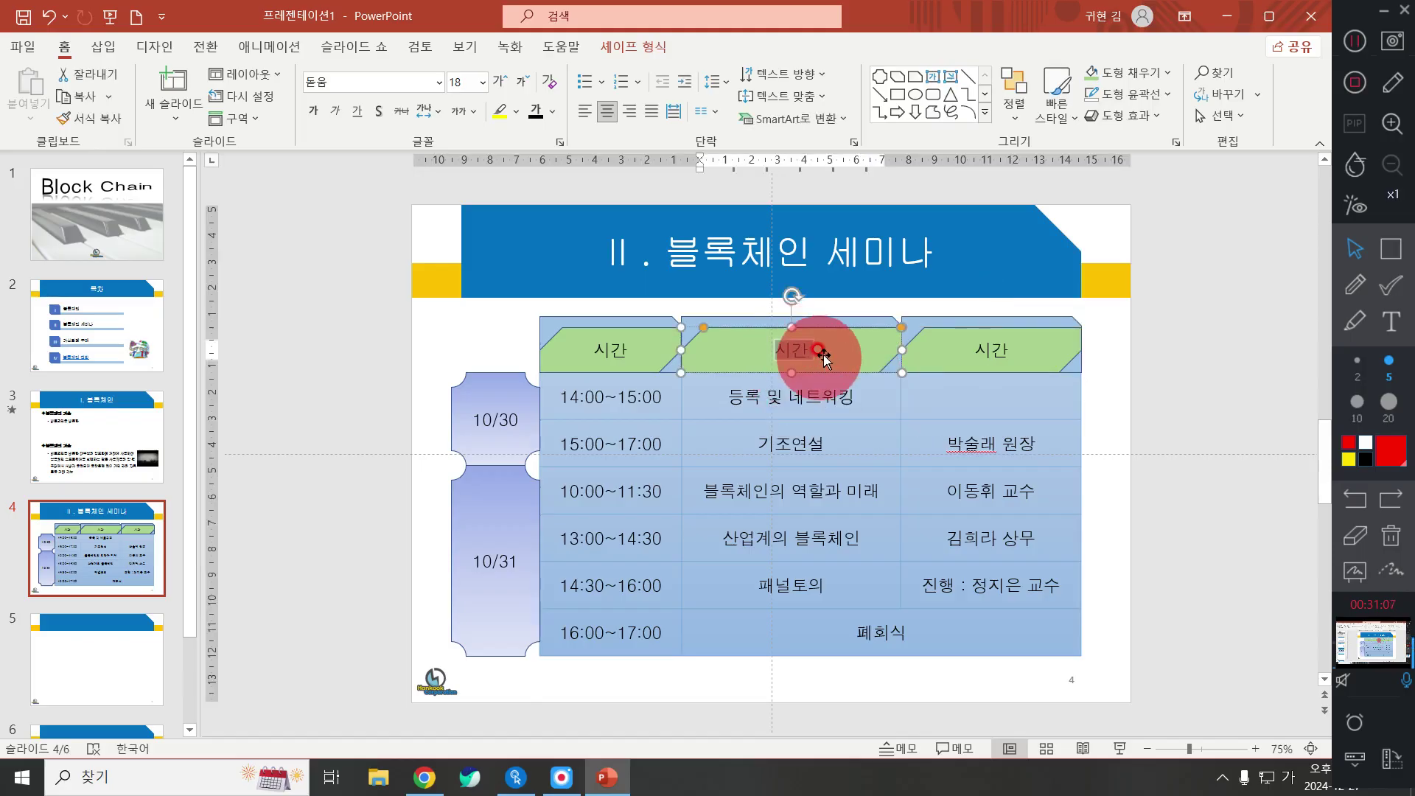
type("내영")
key("BackSpace")
key("BackSpace")
type("용")
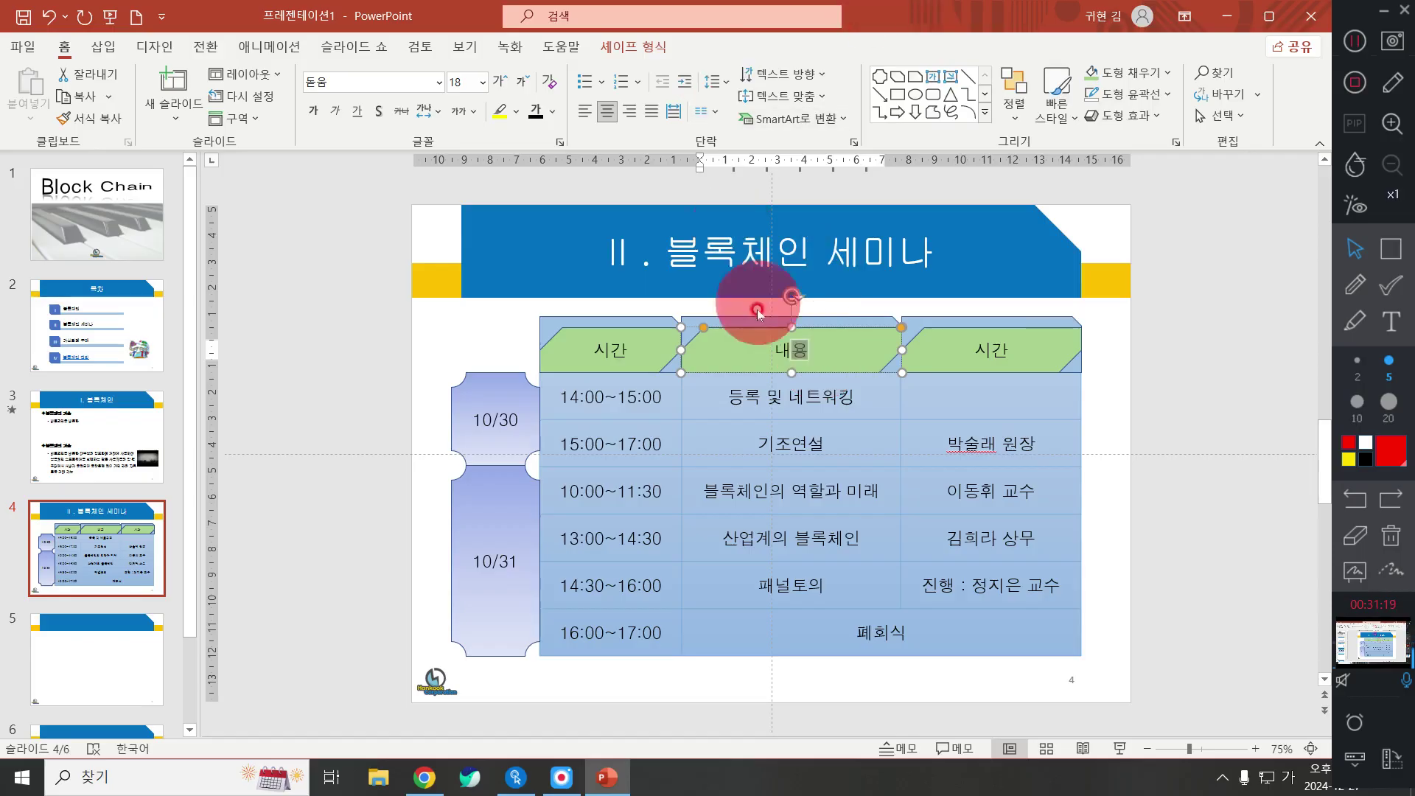
Change the third column's heading text to "비고"
left_click(986, 348)
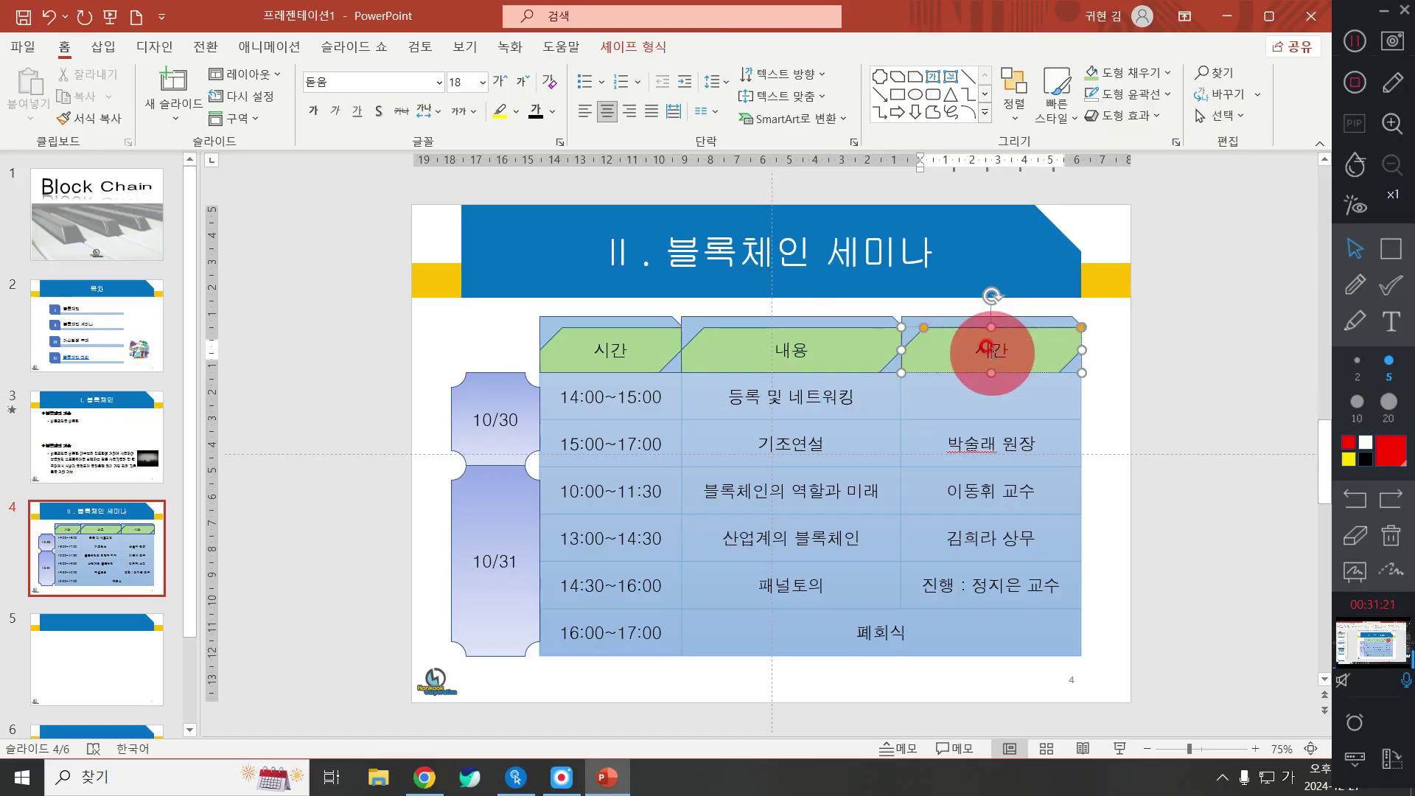
key("ctrl+w")
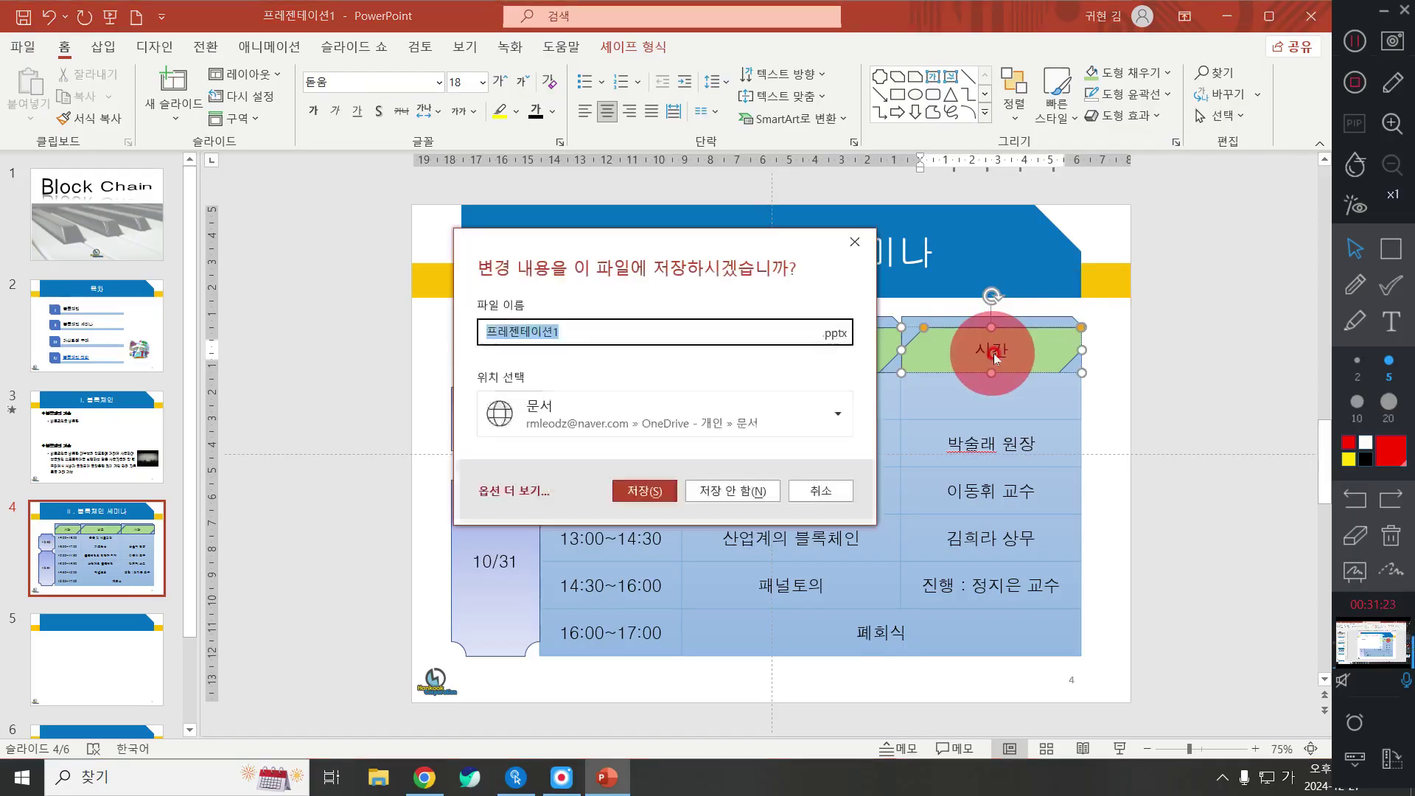
key("Escape")
double_click(992, 351)
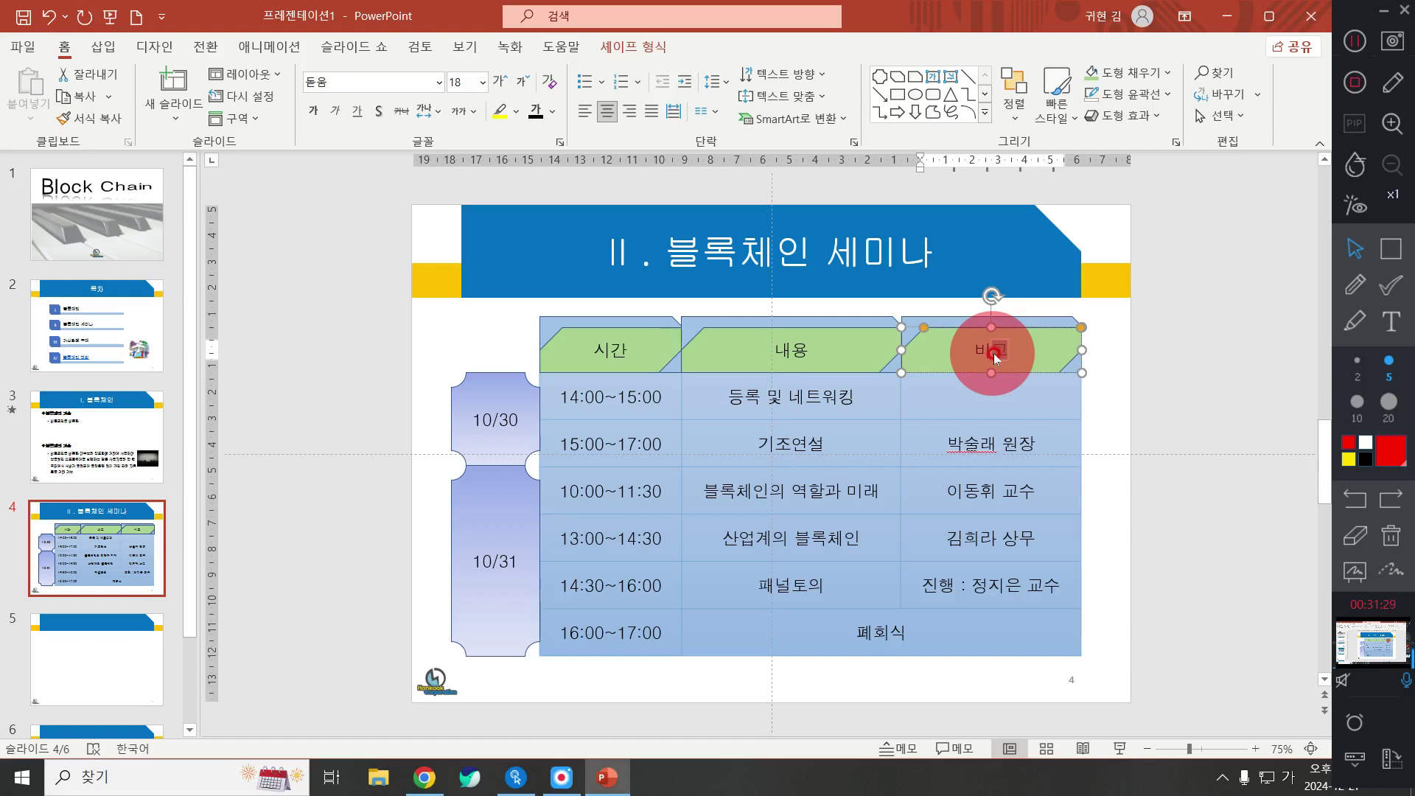
left_click(1149, 533)
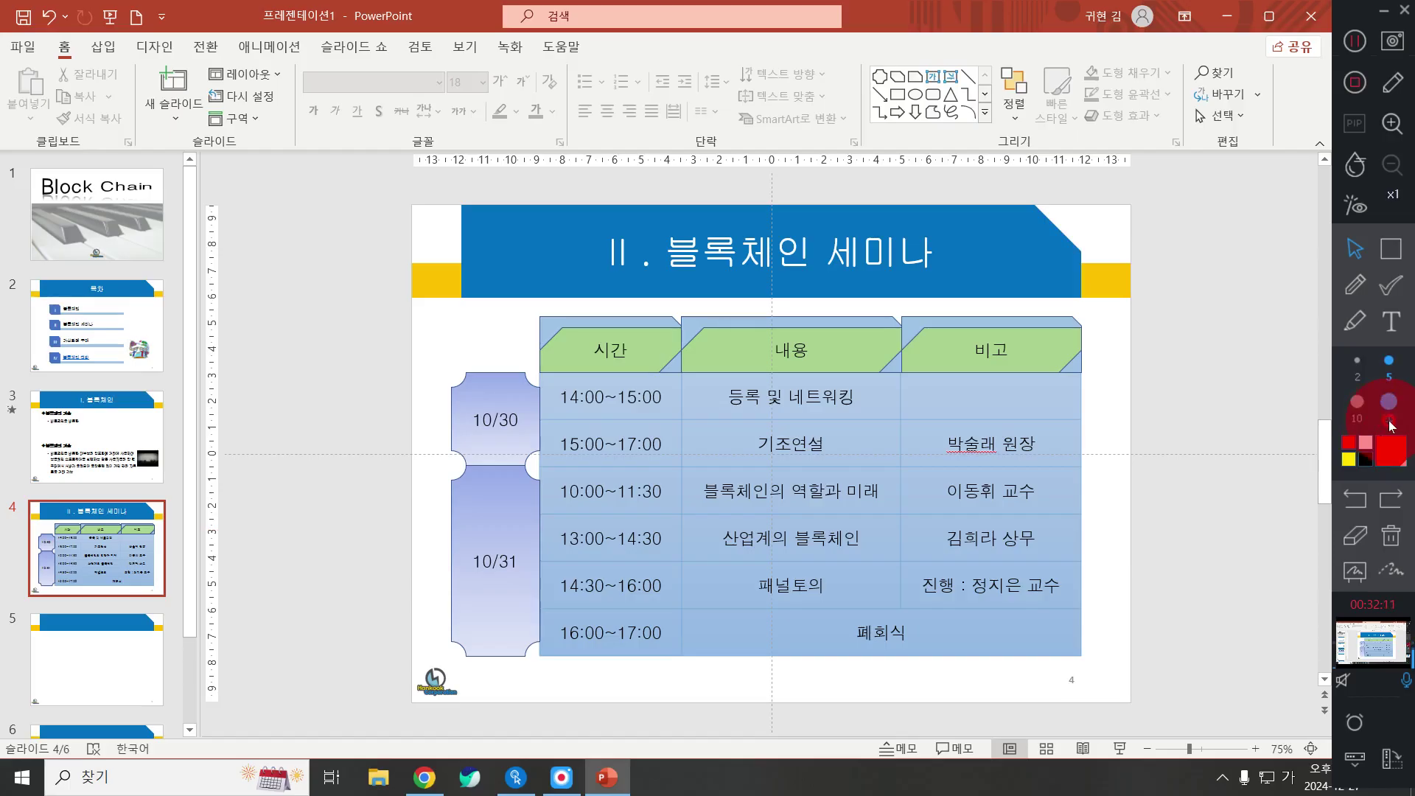
Title slide 5 "III. 가상화폐 구매"
left_click(137, 650)
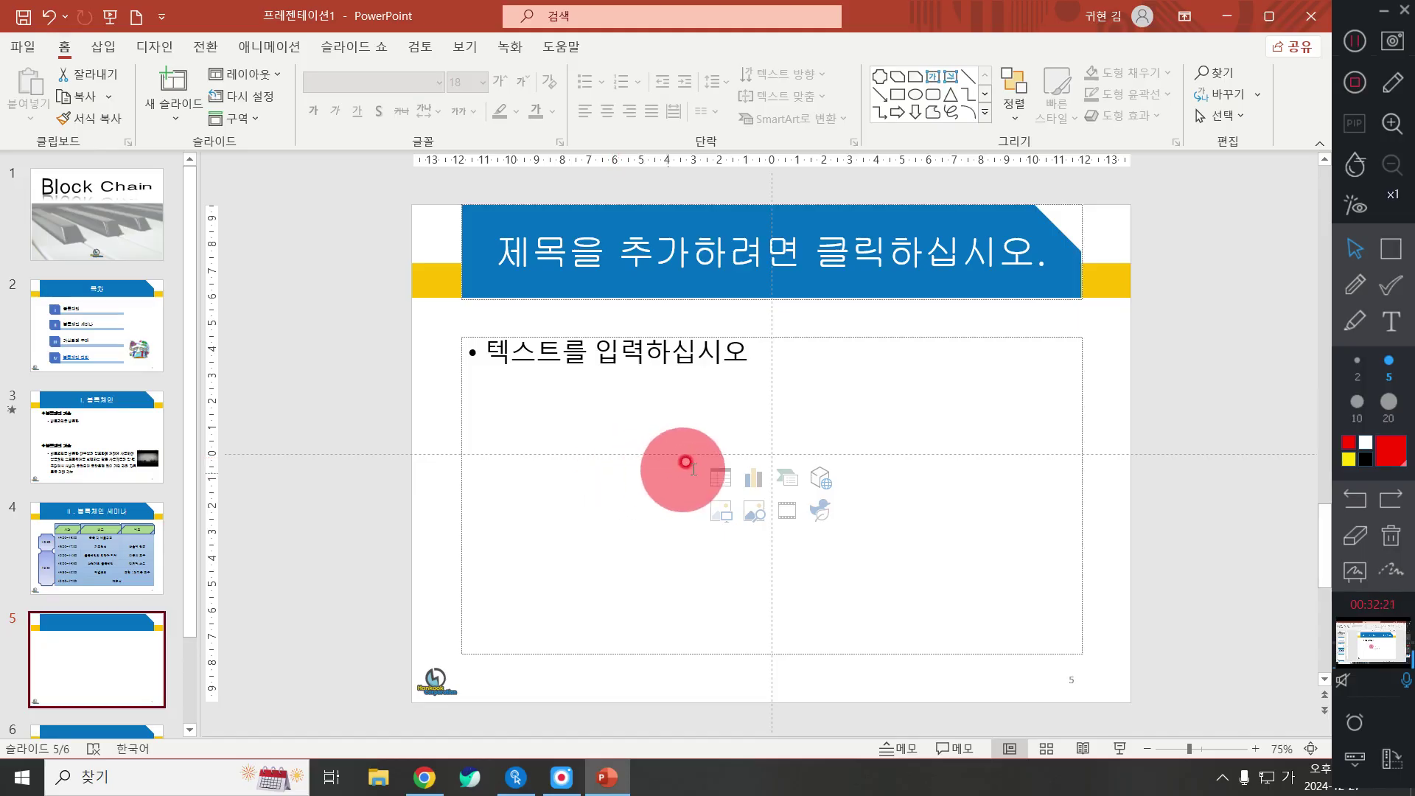
left_click(681, 260)
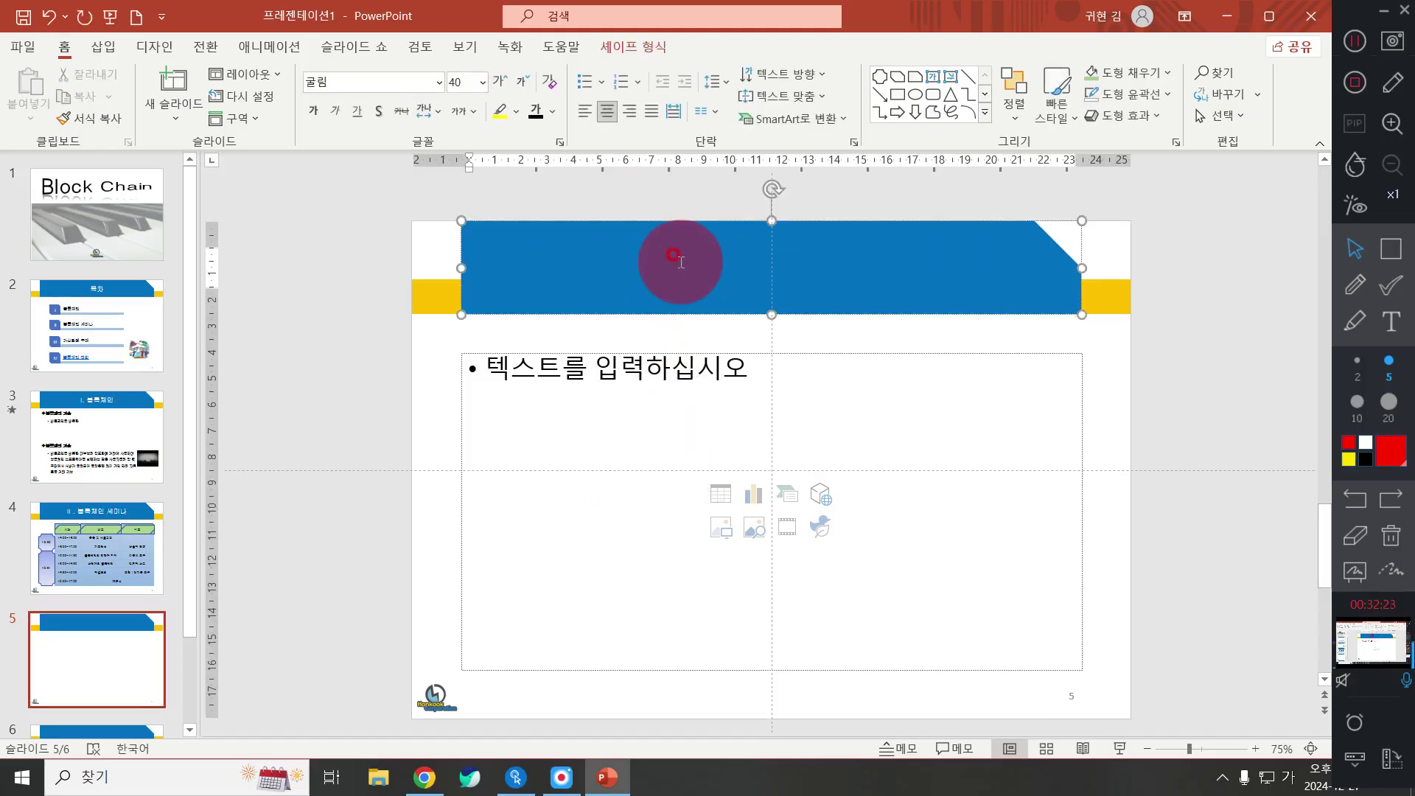
type("ㅏㅏㅏ")
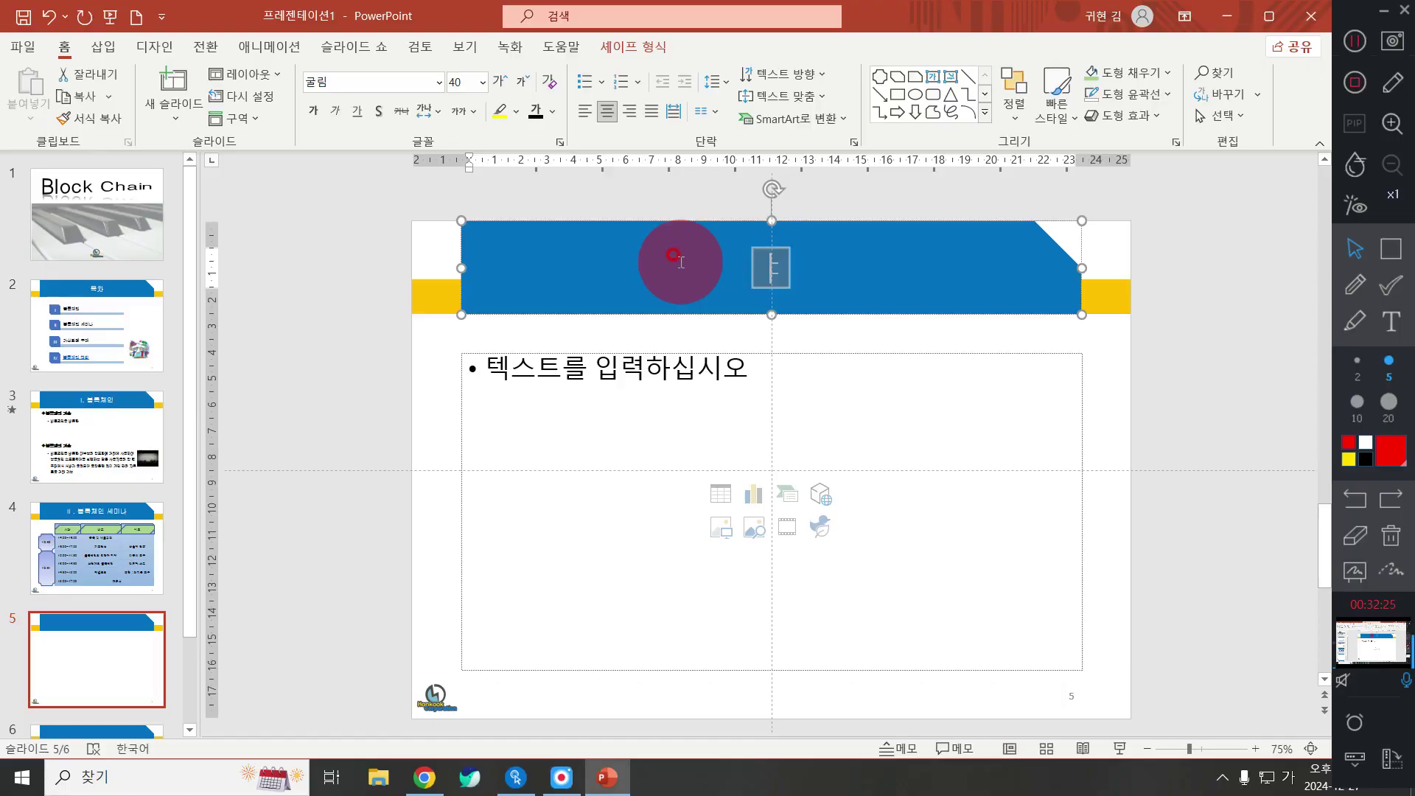
key("BackSpace")
key("BackSpace")
key("BackSpace")
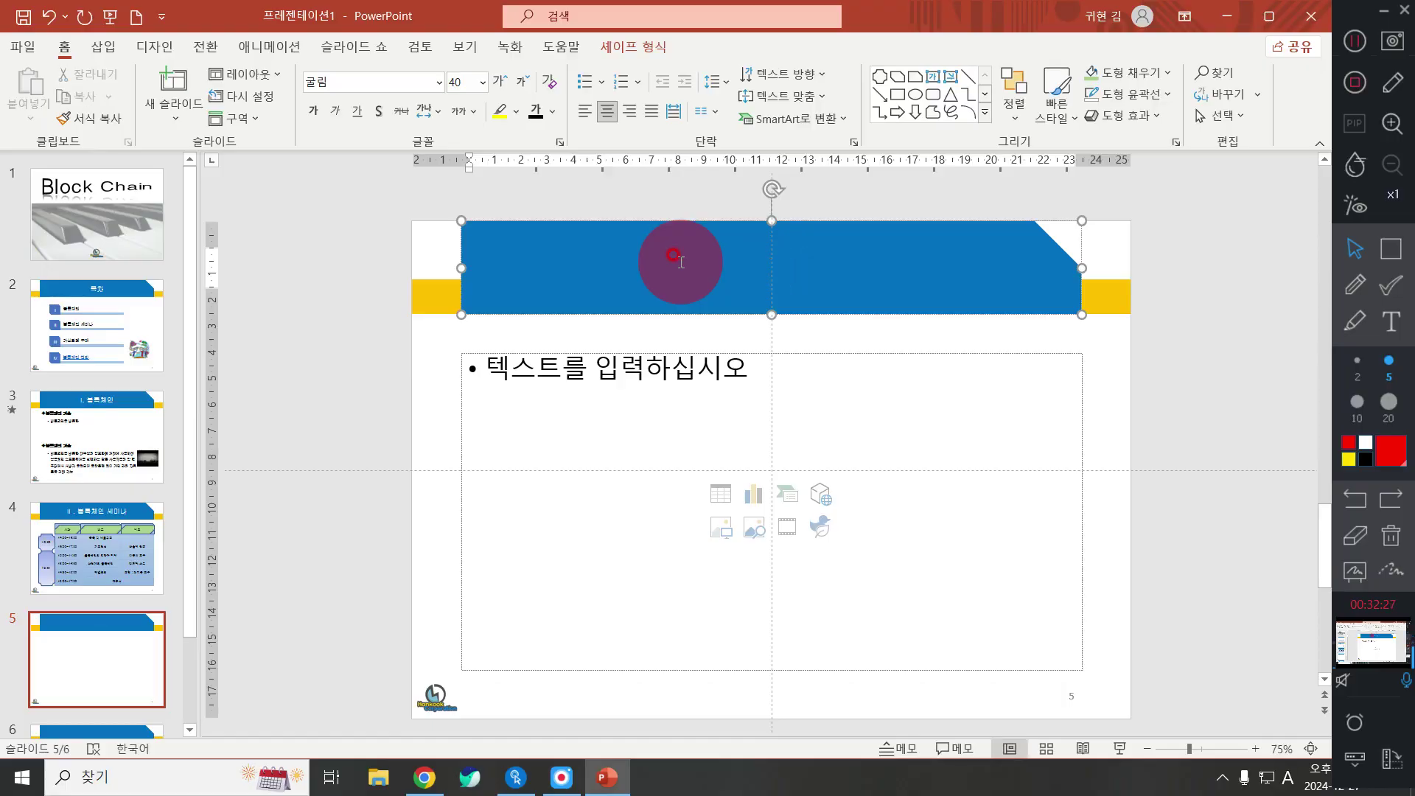
type("III. r")
type("ktk")
key("BackSpace")
key("BackSpace")
key("BackSpace")
key("BackSpace")
key("Hangul")
type("가상화폐 ㄱ")
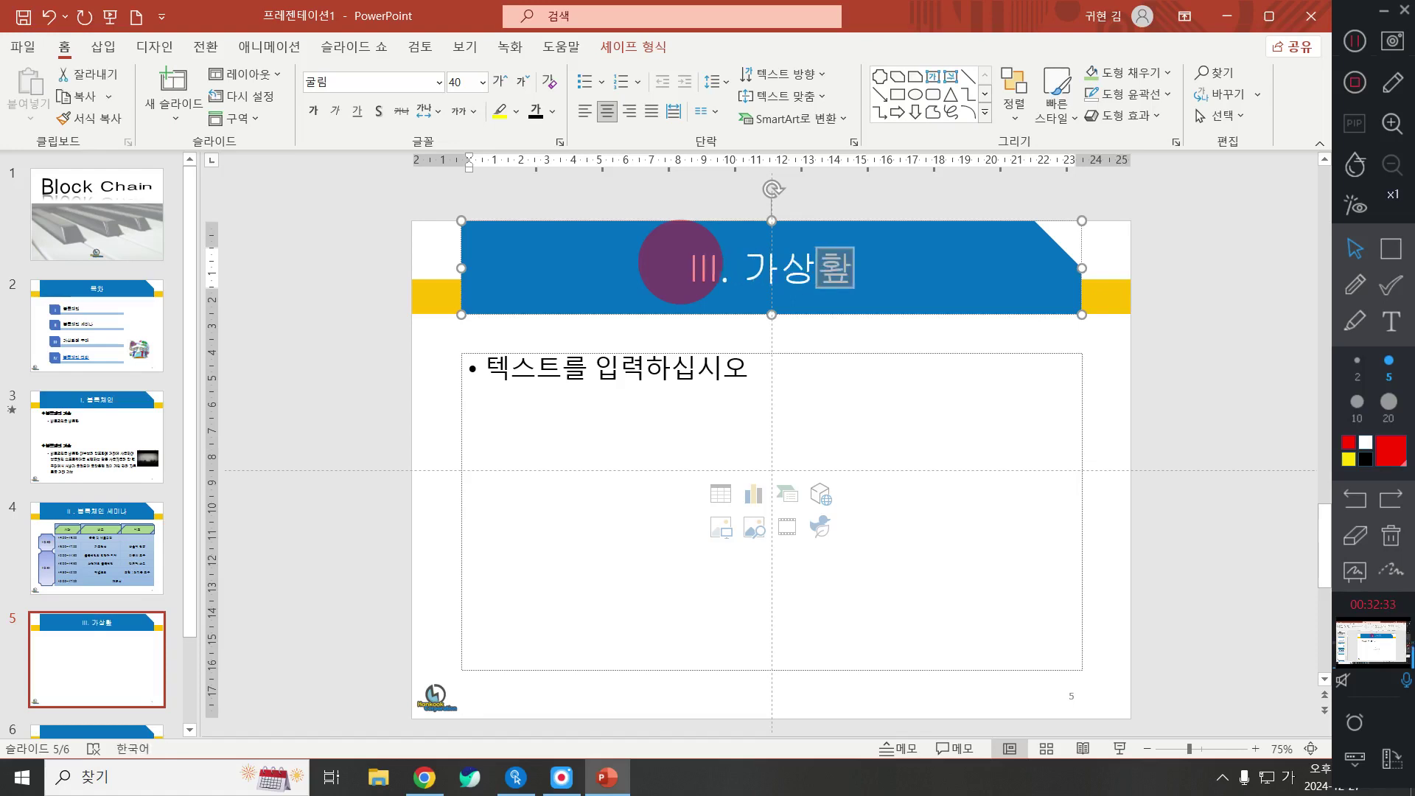
type("ㅜ매")
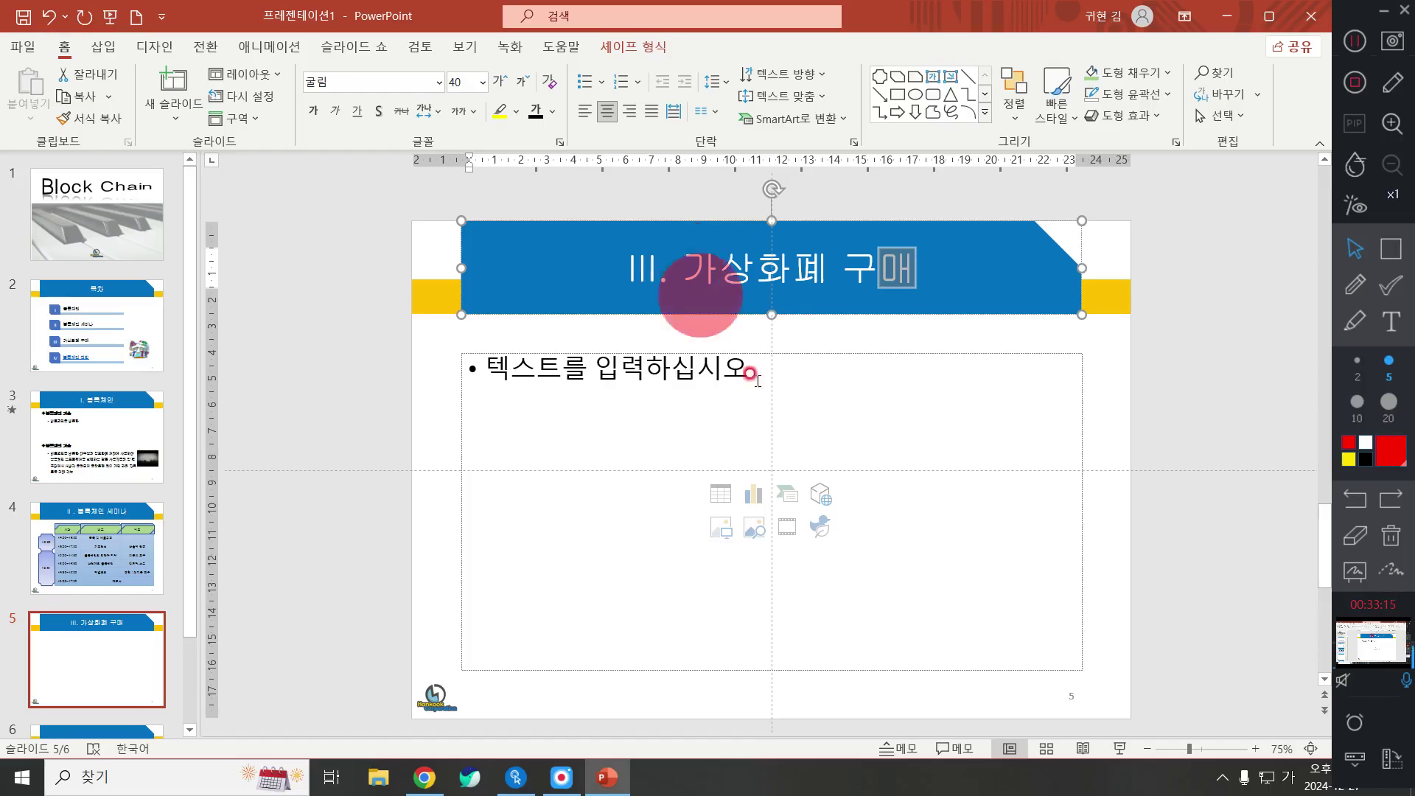
Insert a combo chart in slide 5's content placeholder with 계열2 as a line with markers on the secondary axis
left_click(762, 498)
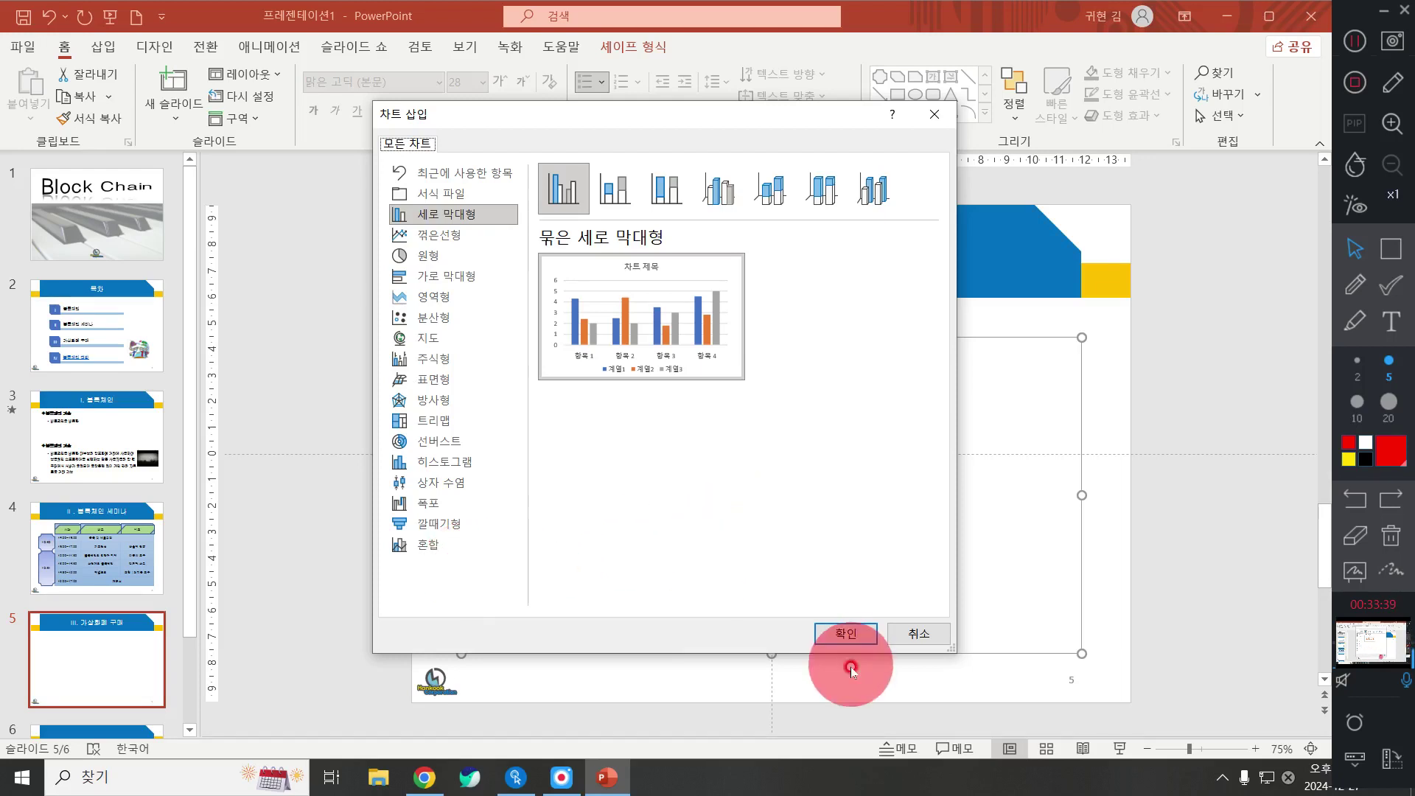
left_click(460, 544)
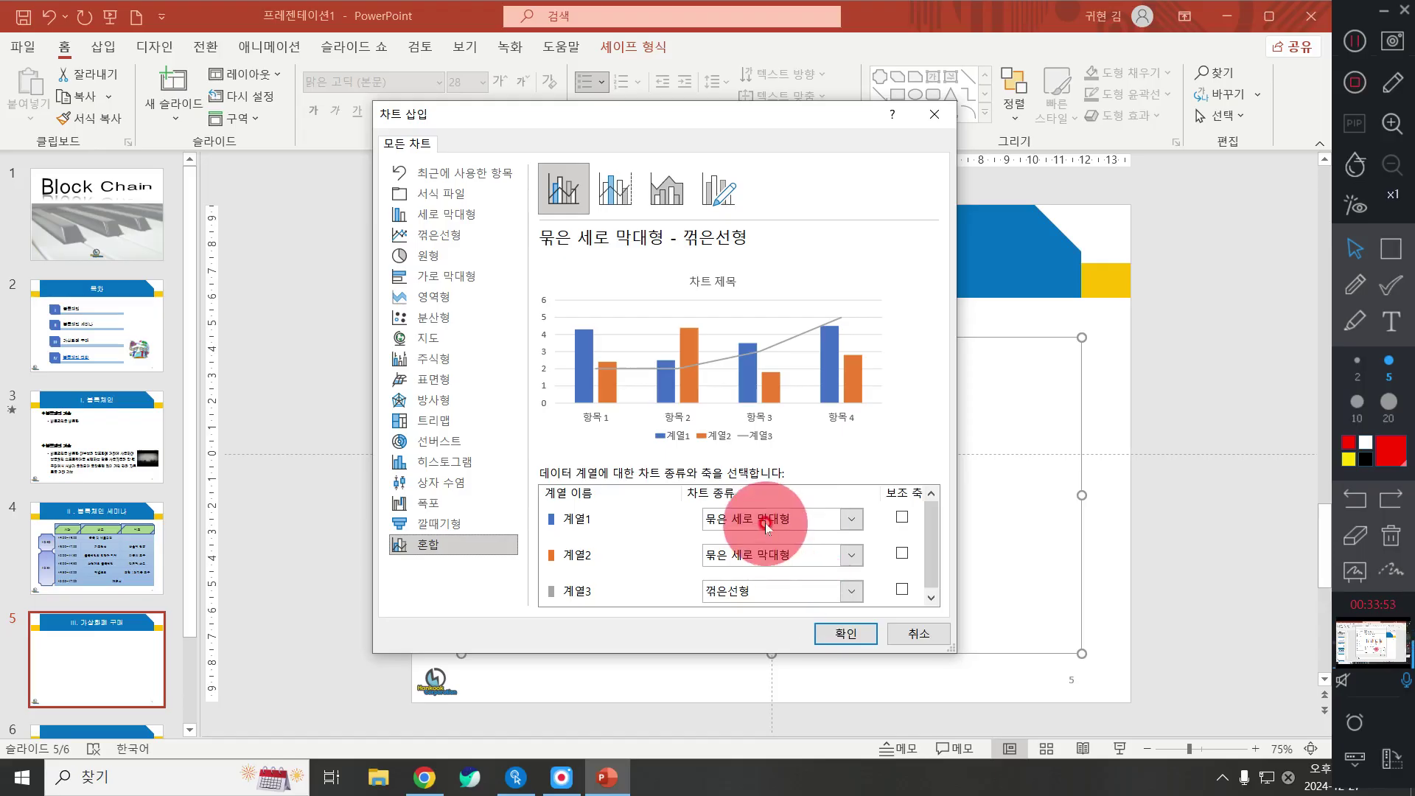
left_click(771, 555)
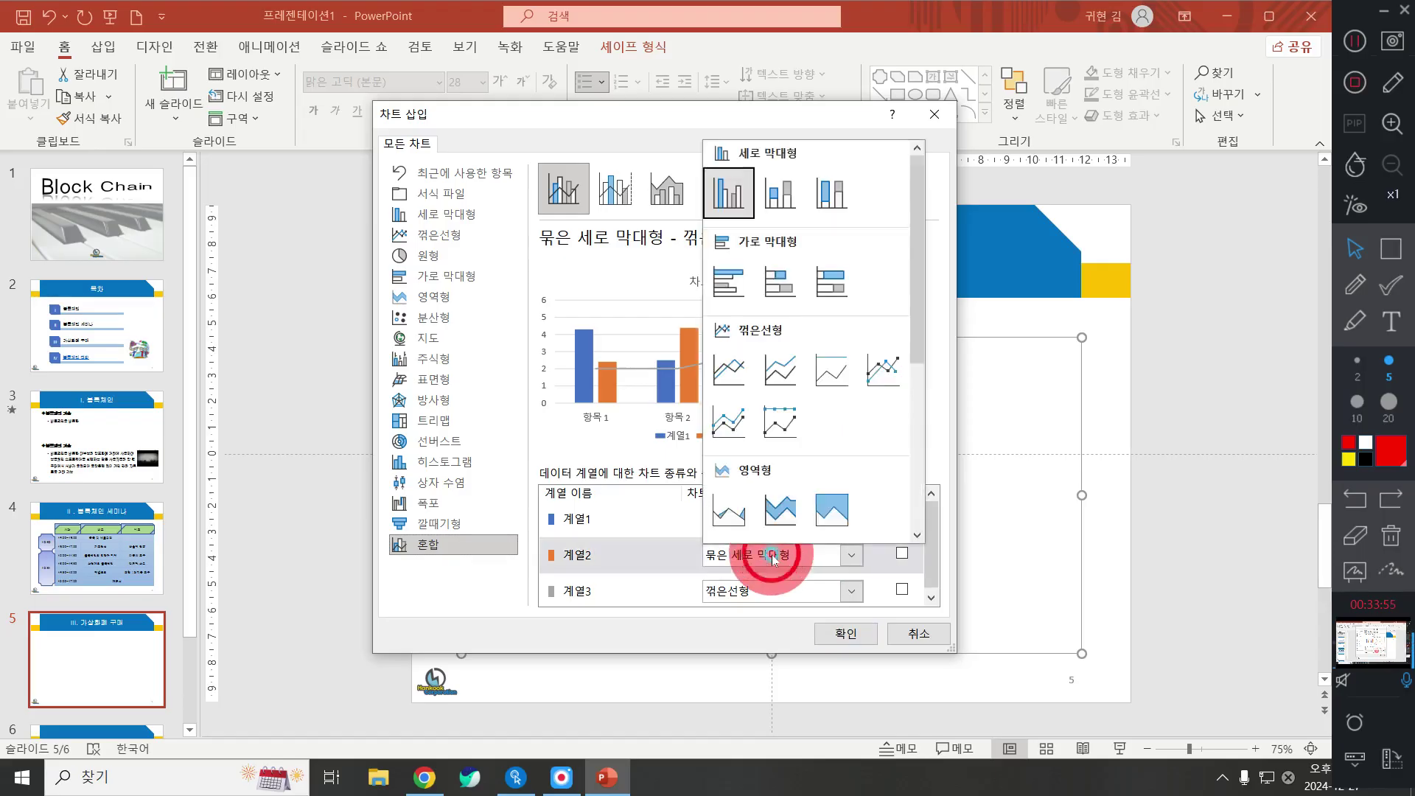
left_click(771, 555)
left_click(772, 557)
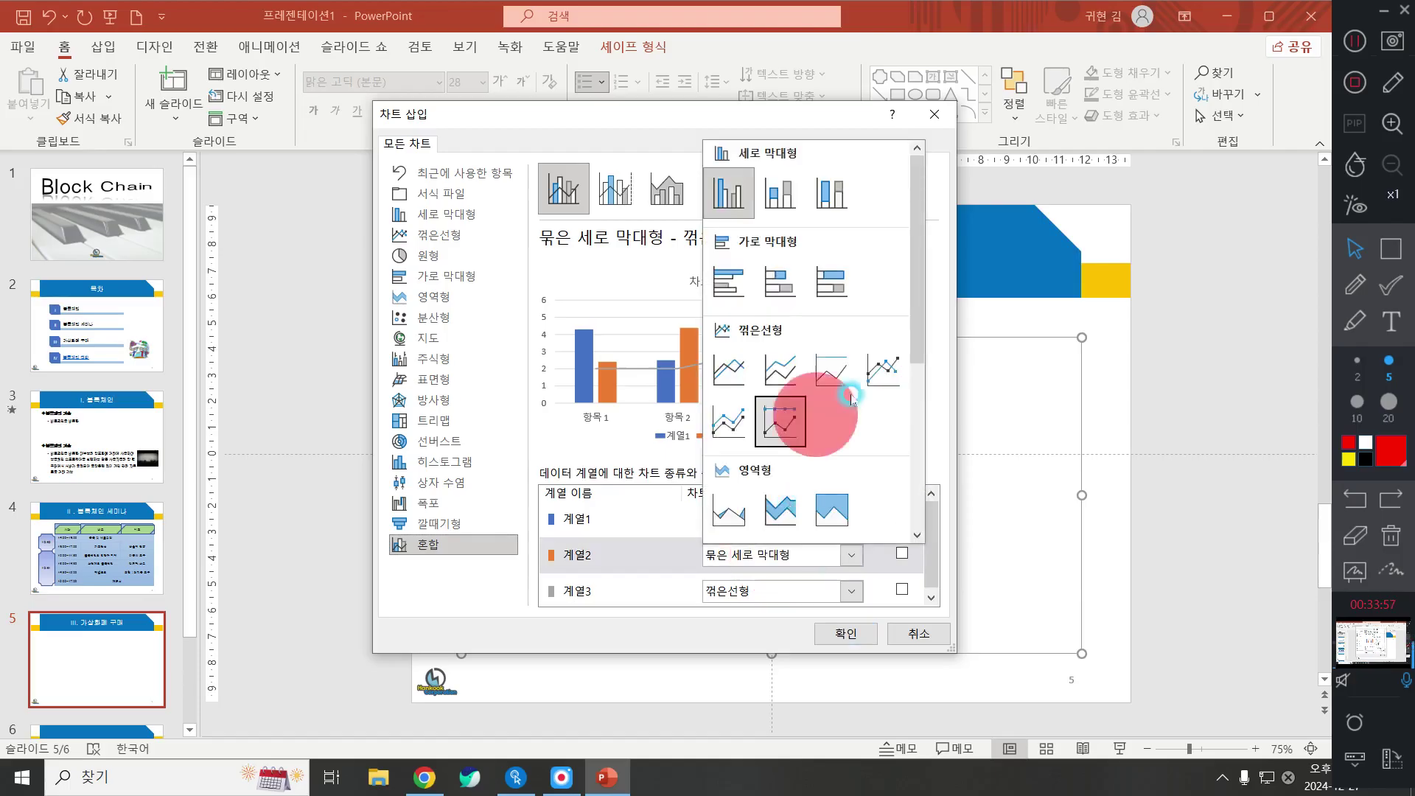
left_click(885, 371)
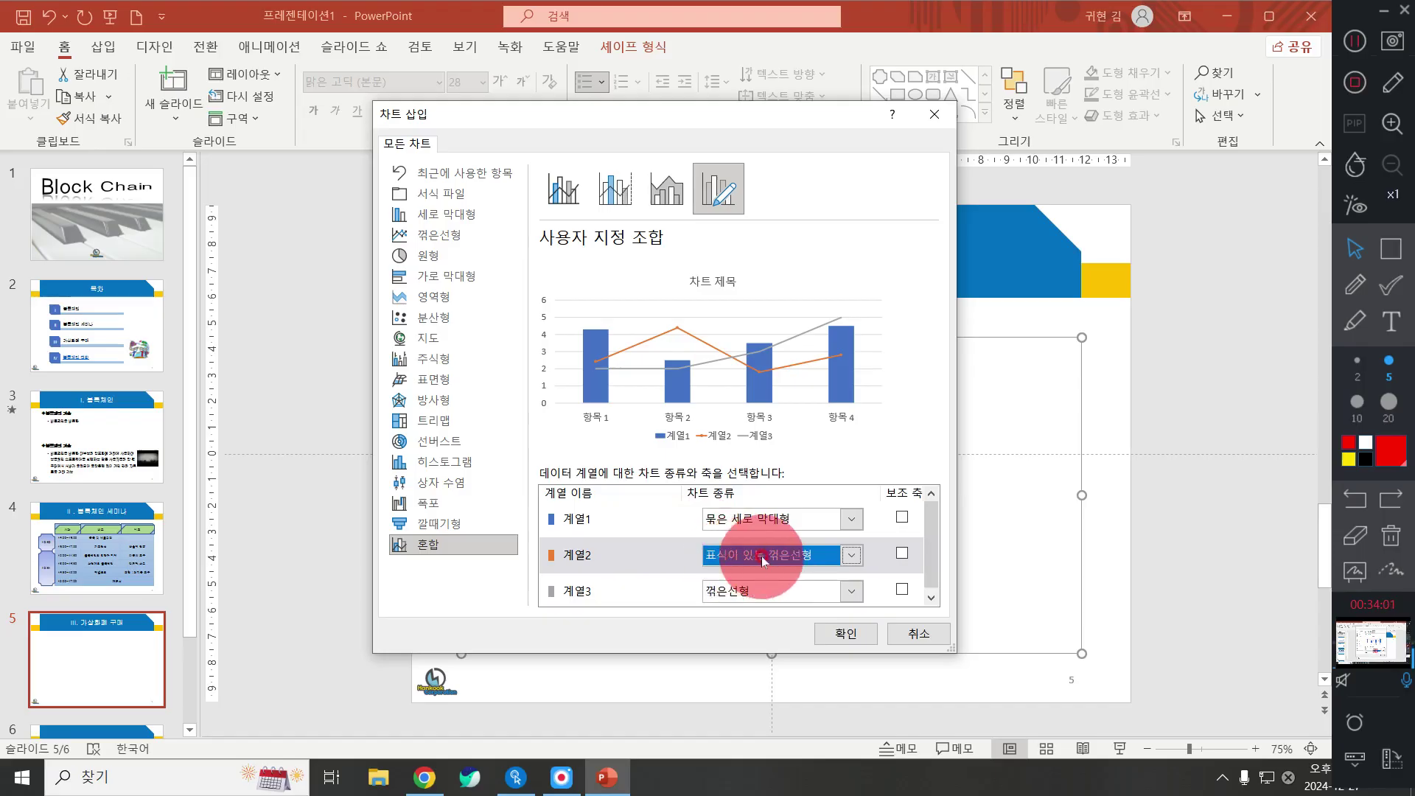
left_click(902, 555)
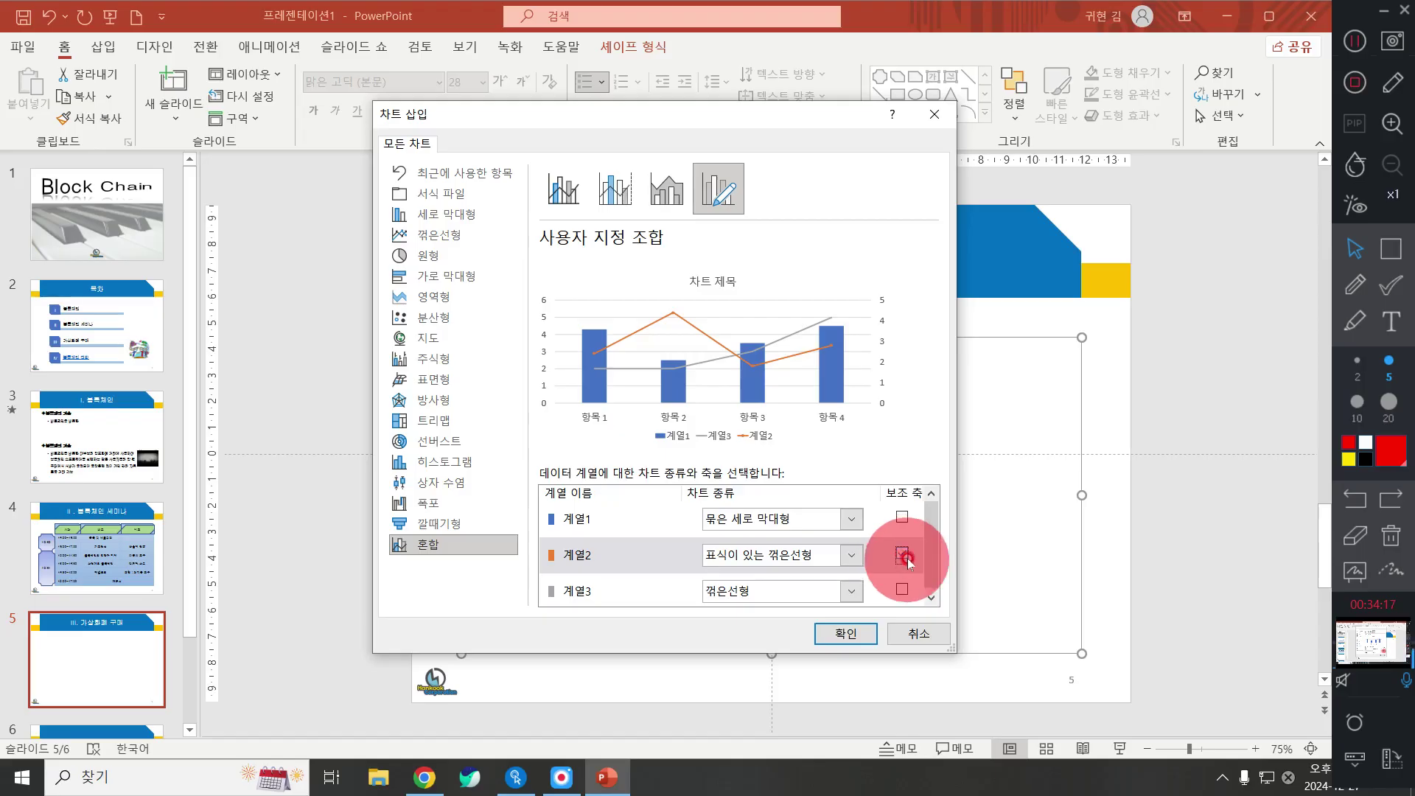
left_click(902, 556)
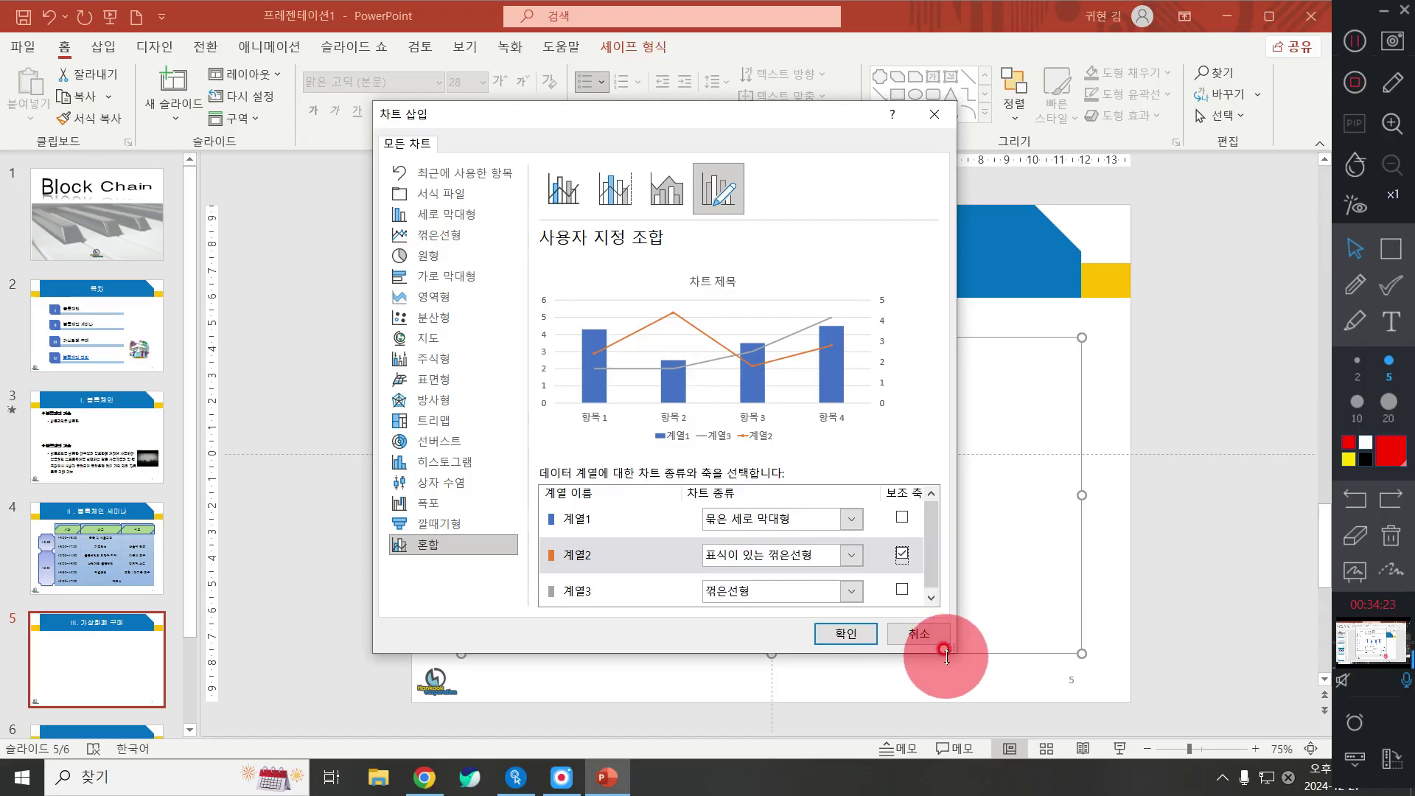
left_click(846, 633)
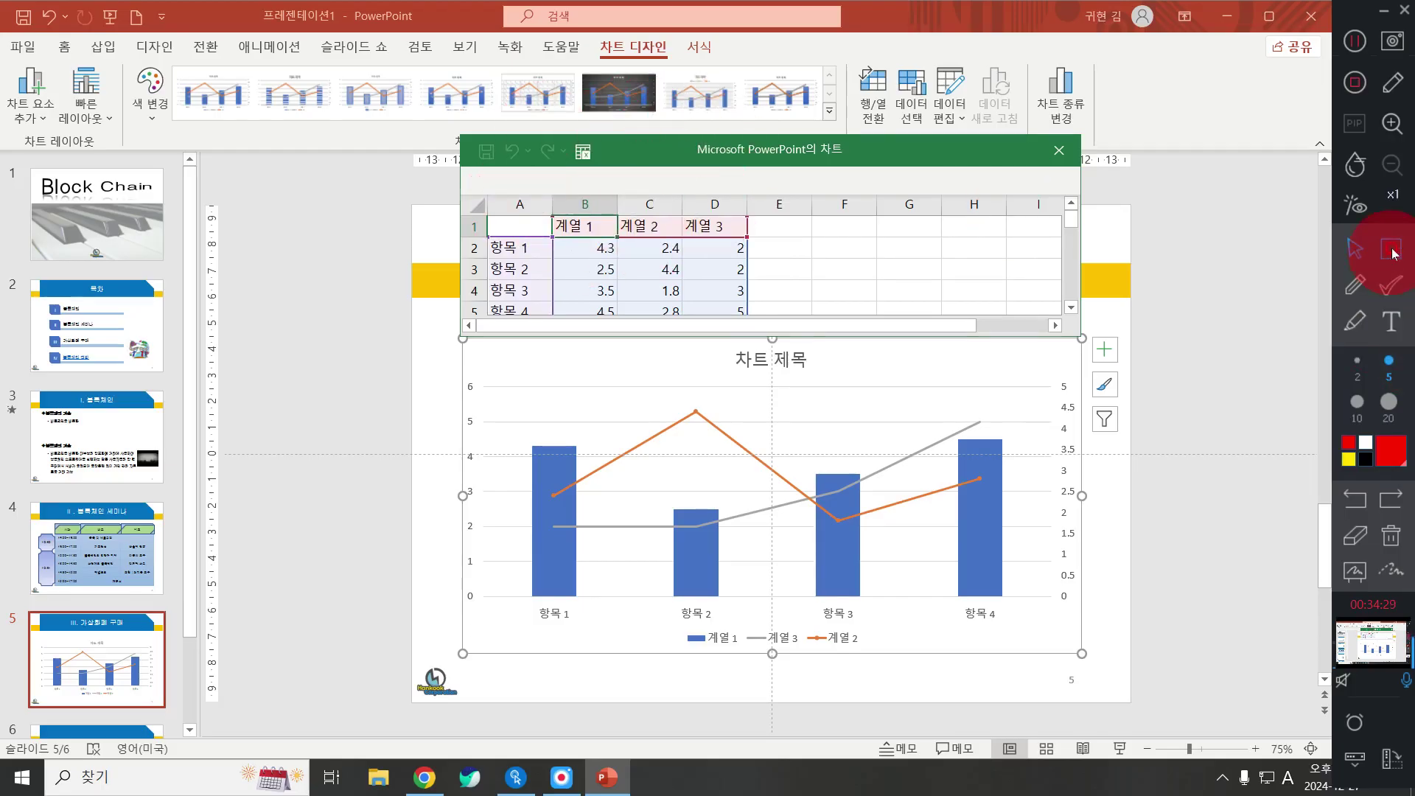
left_click(1391, 251)
mouse_move(568, 126)
left_mouse_down()
mouse_move(623, 164)
mouse_move(584, 143)
mouse_move(613, 175)
left_mouse_up()
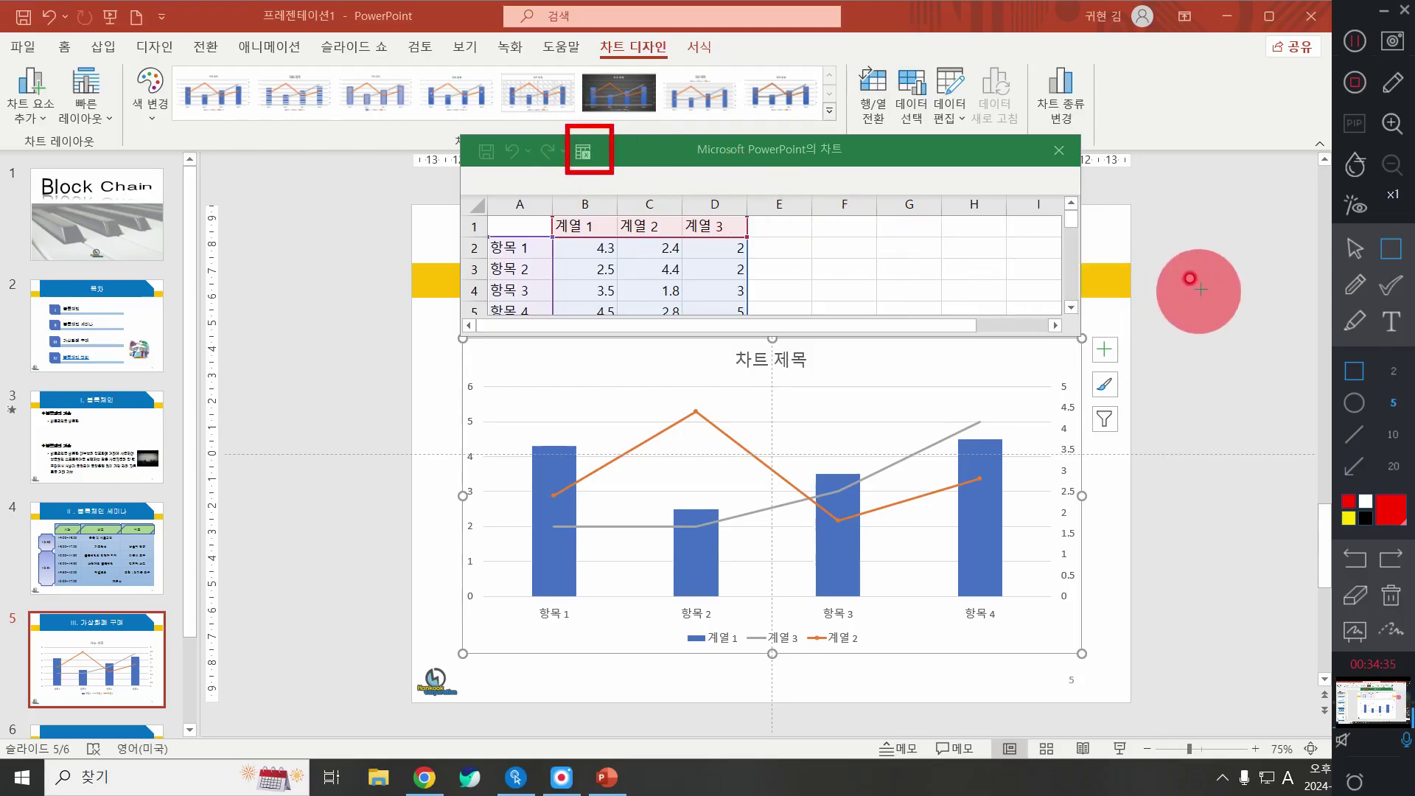
left_click(1354, 248)
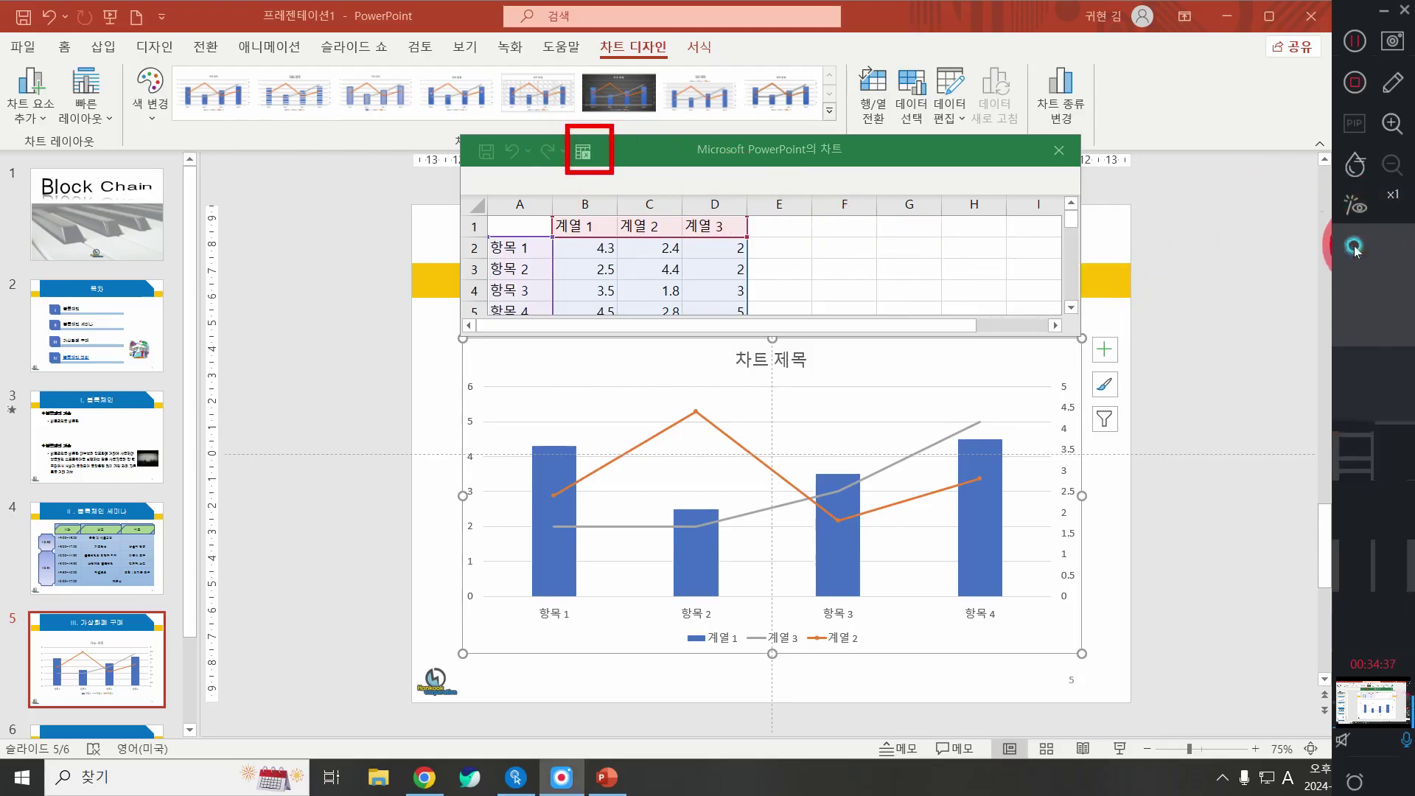
Open the combo chart's data in Excel and maximize that window
left_click(579, 156)
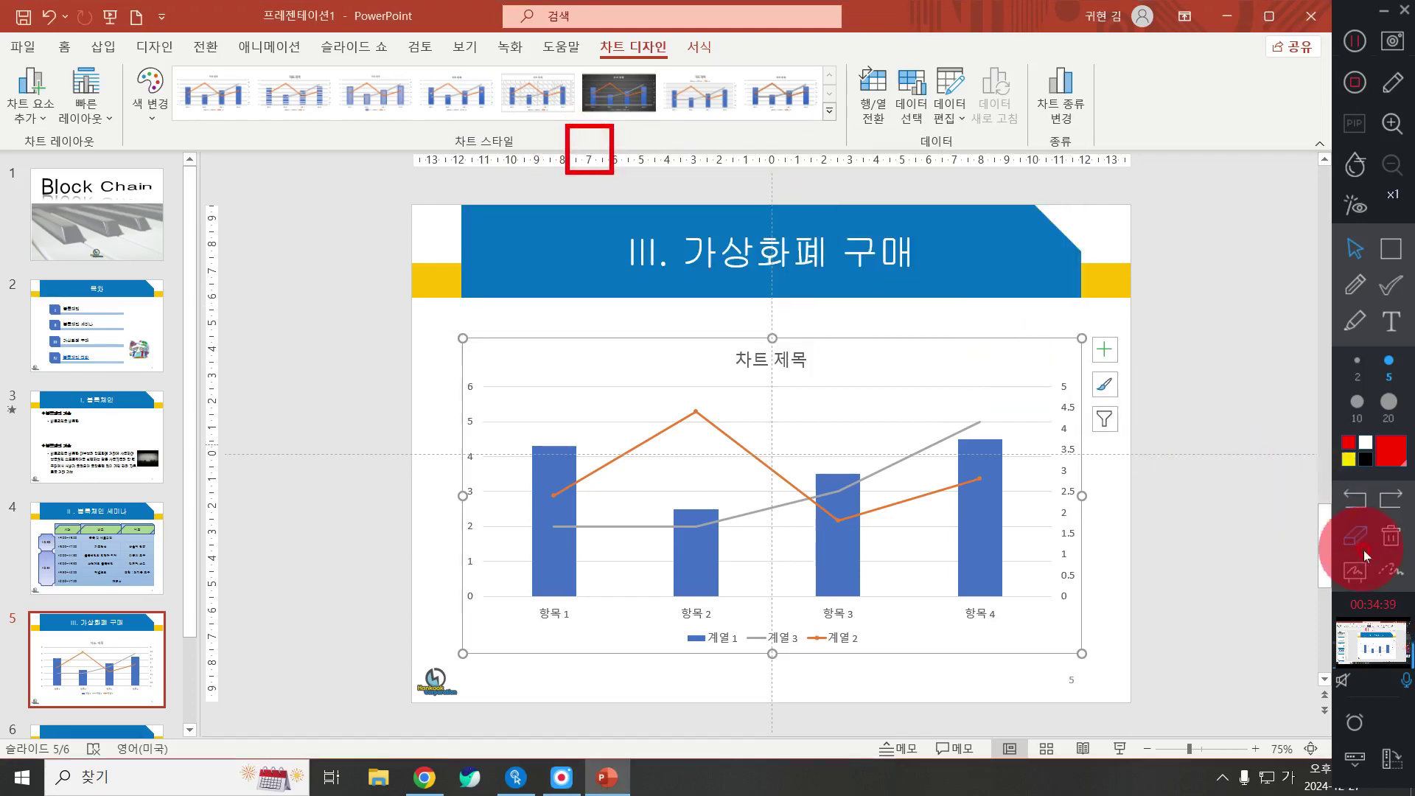
left_click(1391, 536)
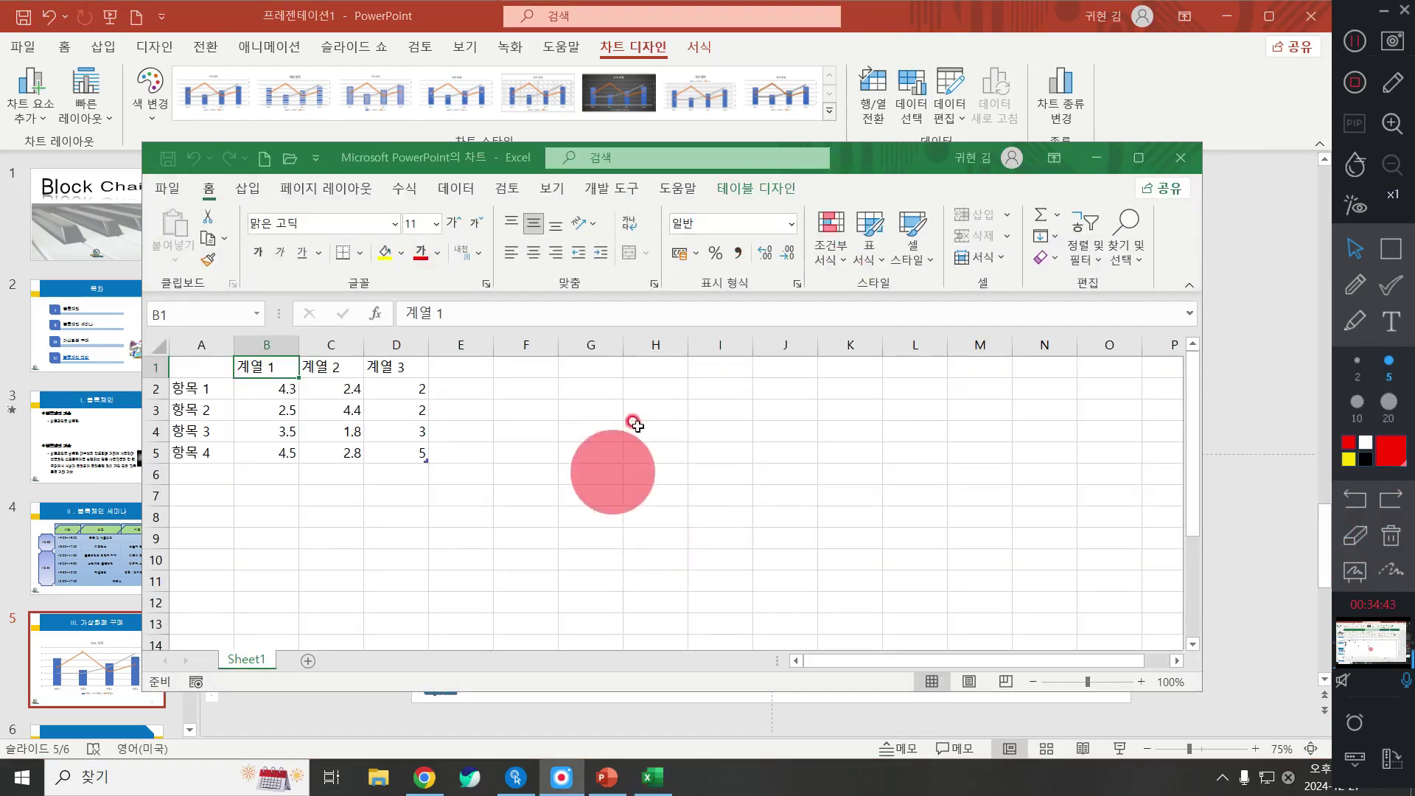
left_click(1138, 157)
left_click(1267, 16)
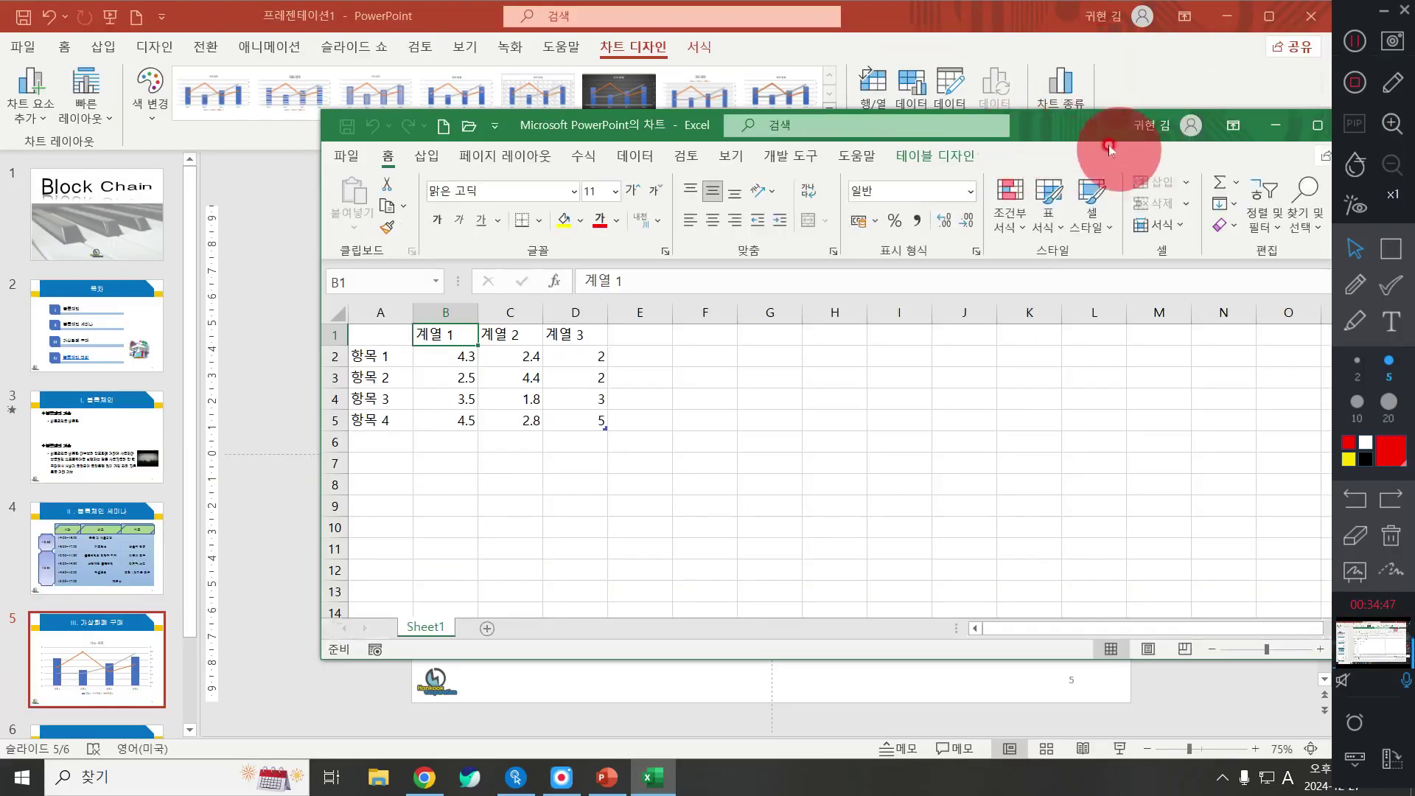
left_click_drag(1116, 137, 853, 131)
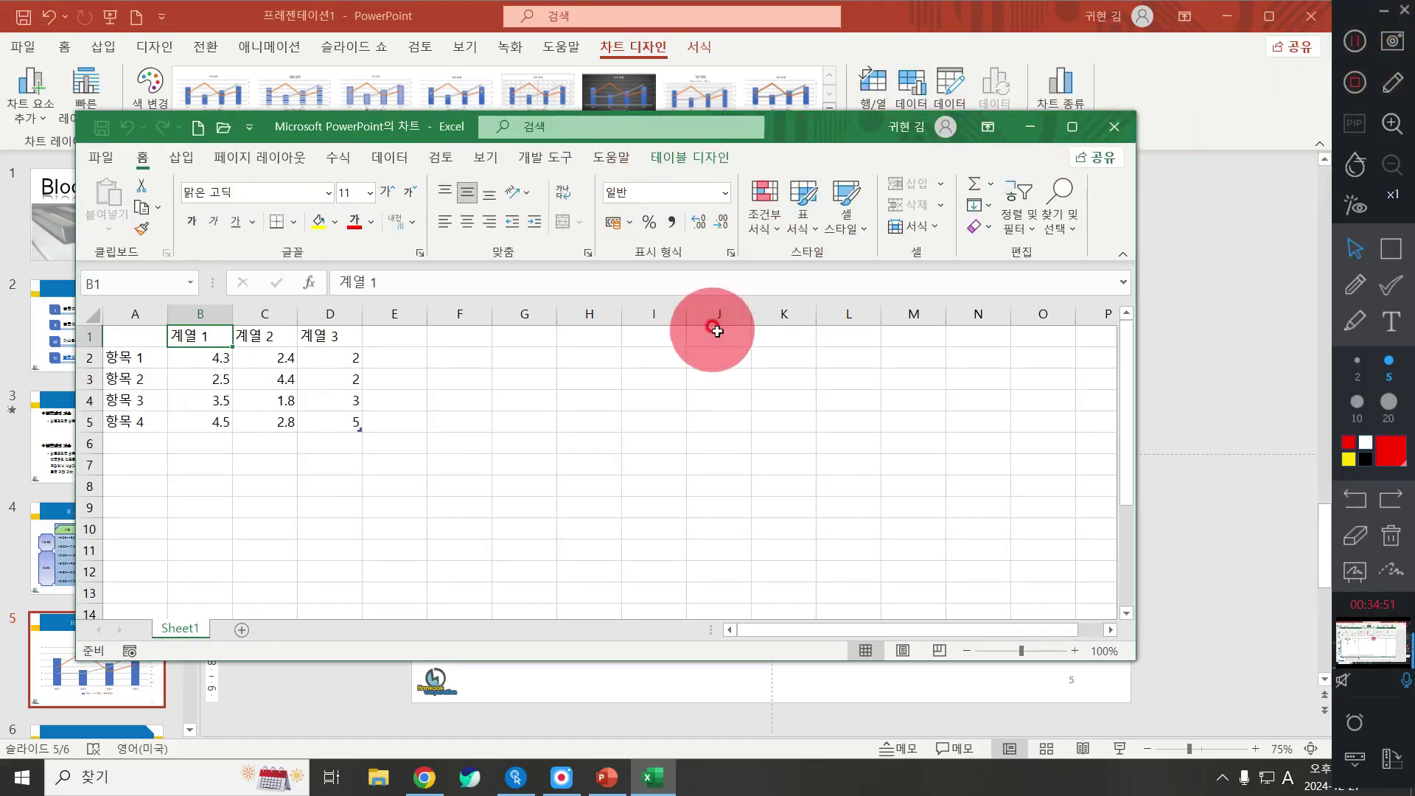
left_click(372, 378)
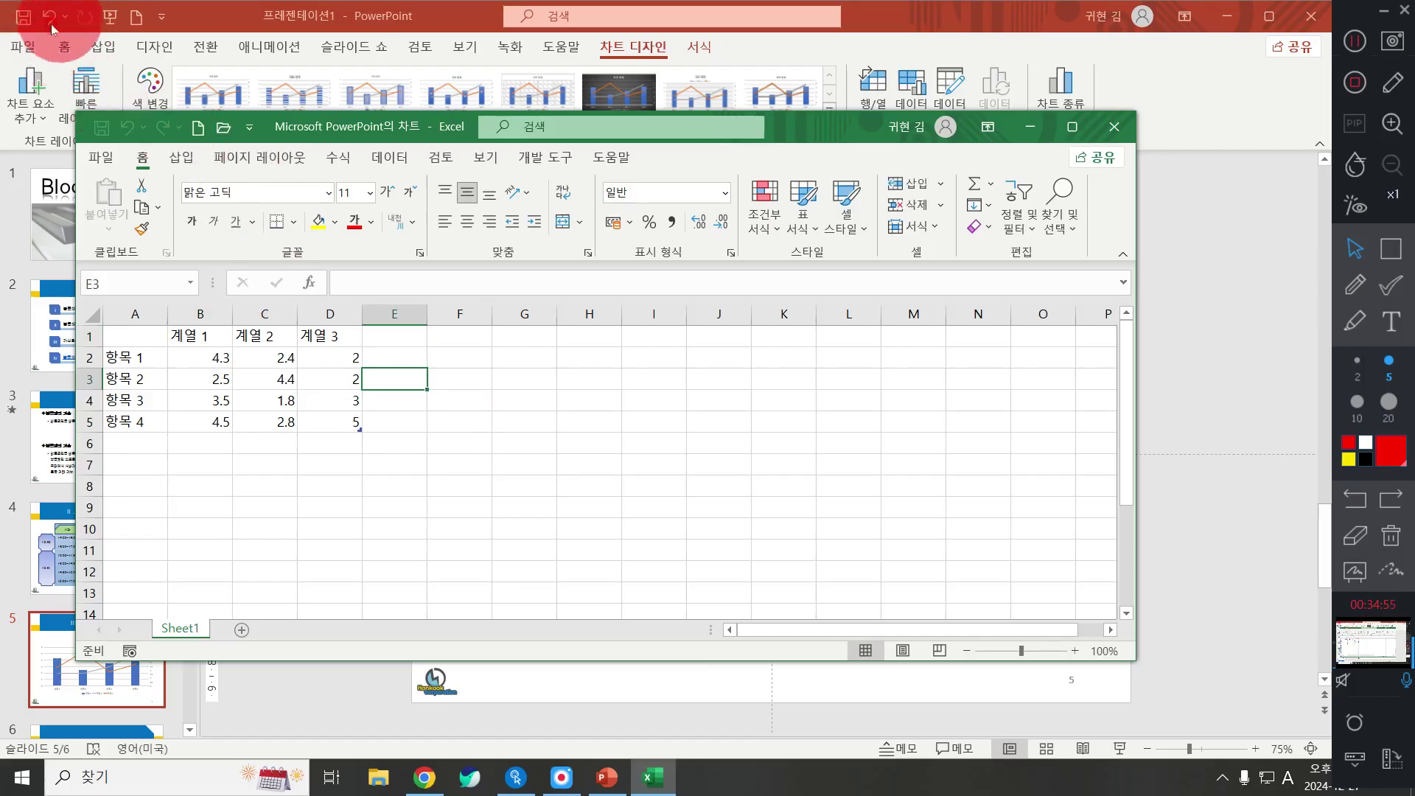
left_click(415, 485)
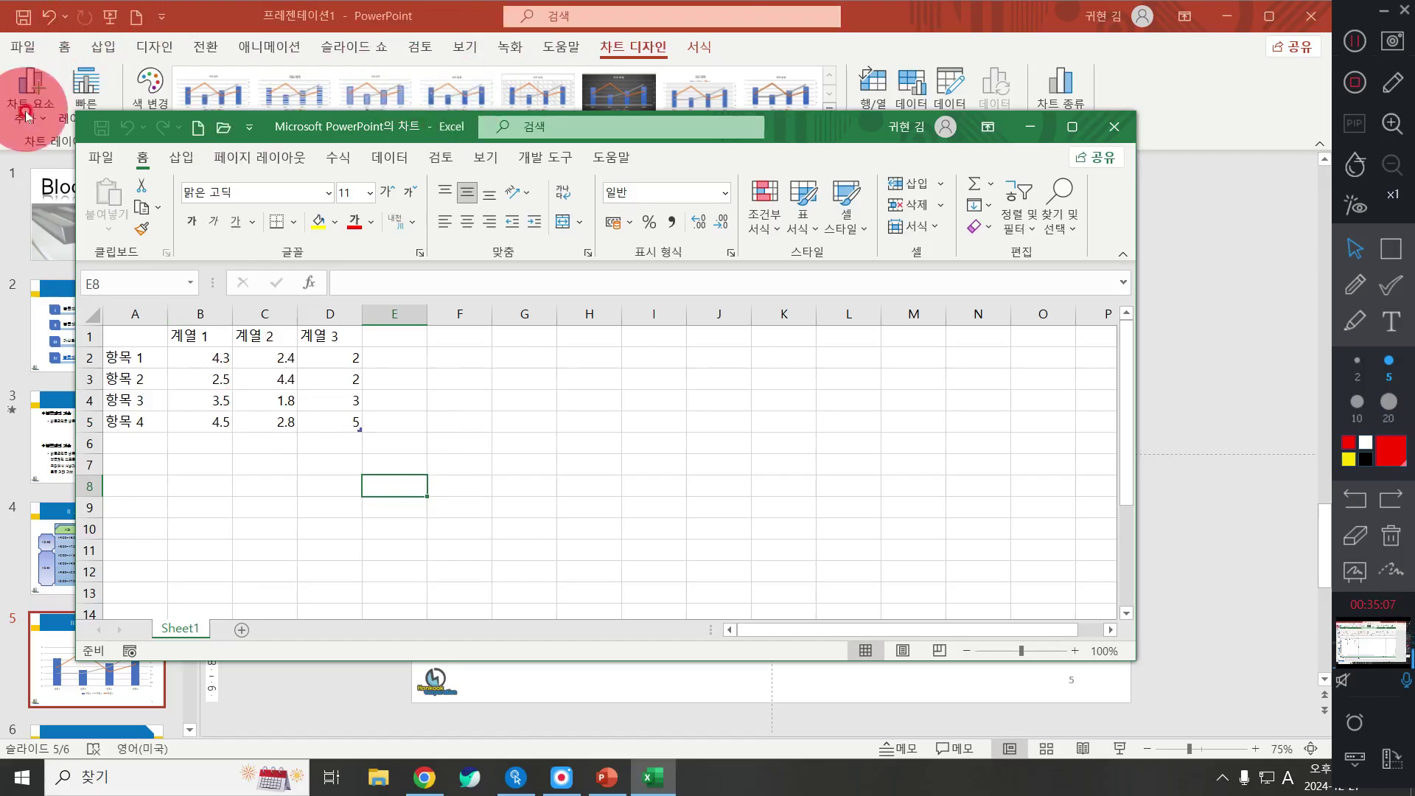
left_click(274, 442)
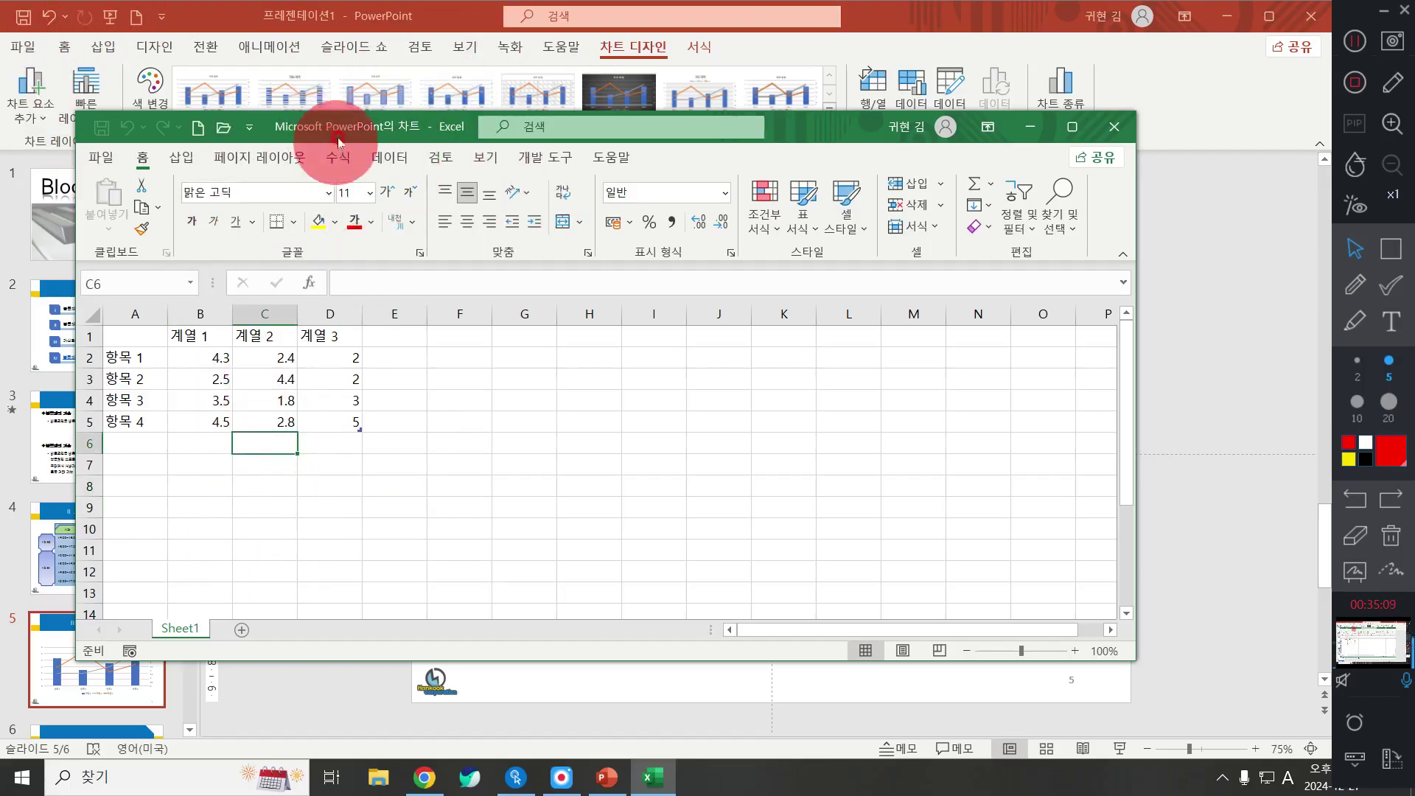
left_click_drag(332, 127, 478, 159)
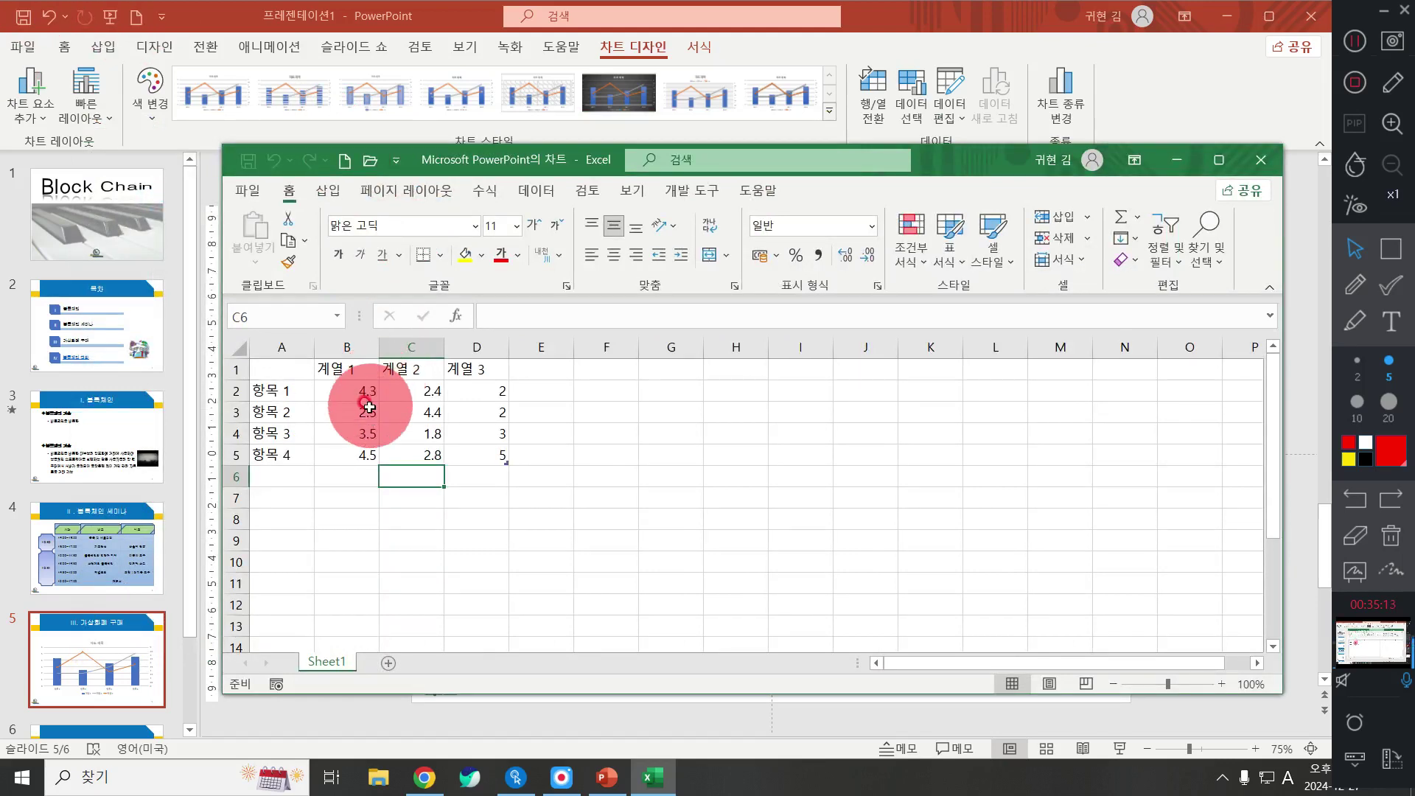
left_click(1220, 160)
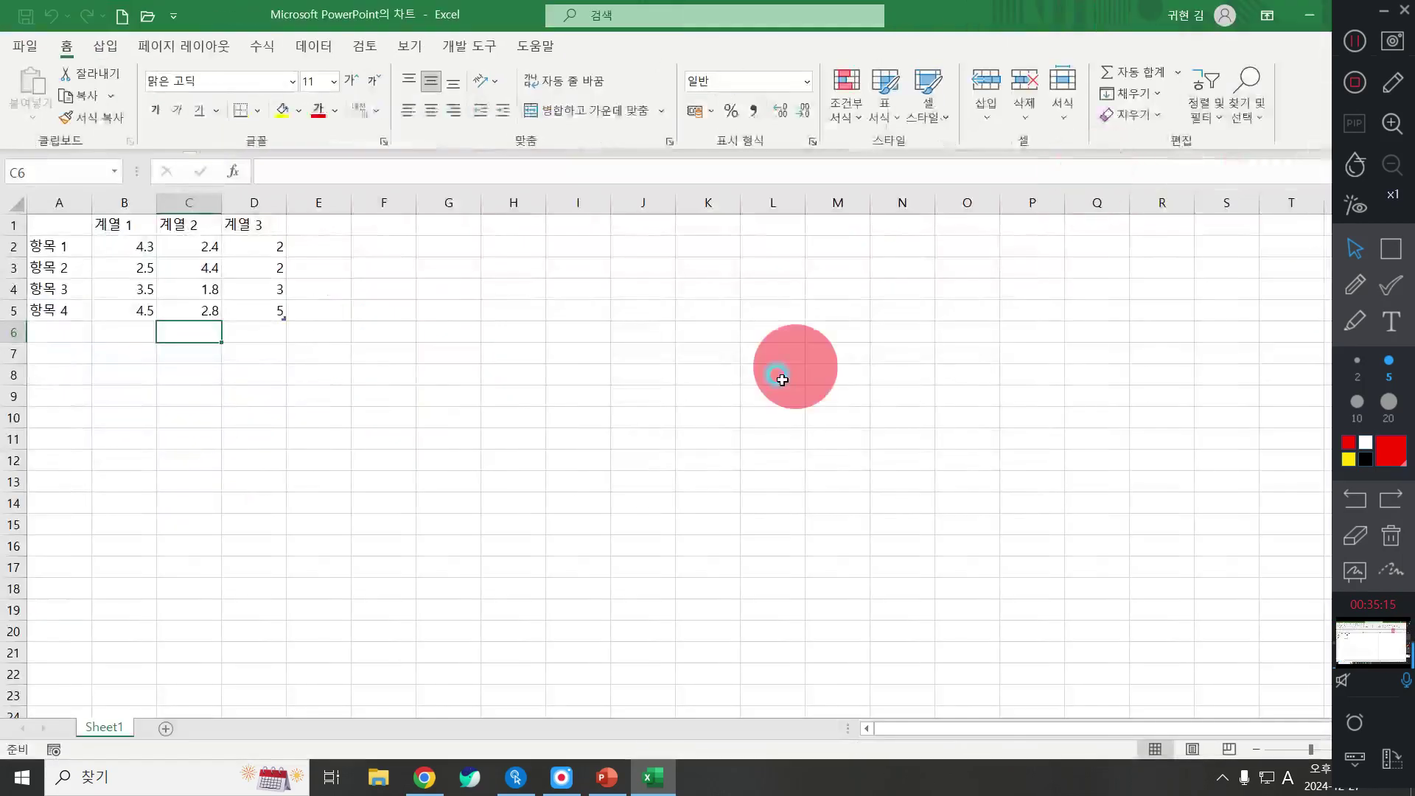
Rename the first two series headings in B1 and C1 to "구매경험 없음" and "구매경험 있음"
left_click(509, 377)
scroll(244, 385, "up", 2)
scroll(243, 387, "up", 1)
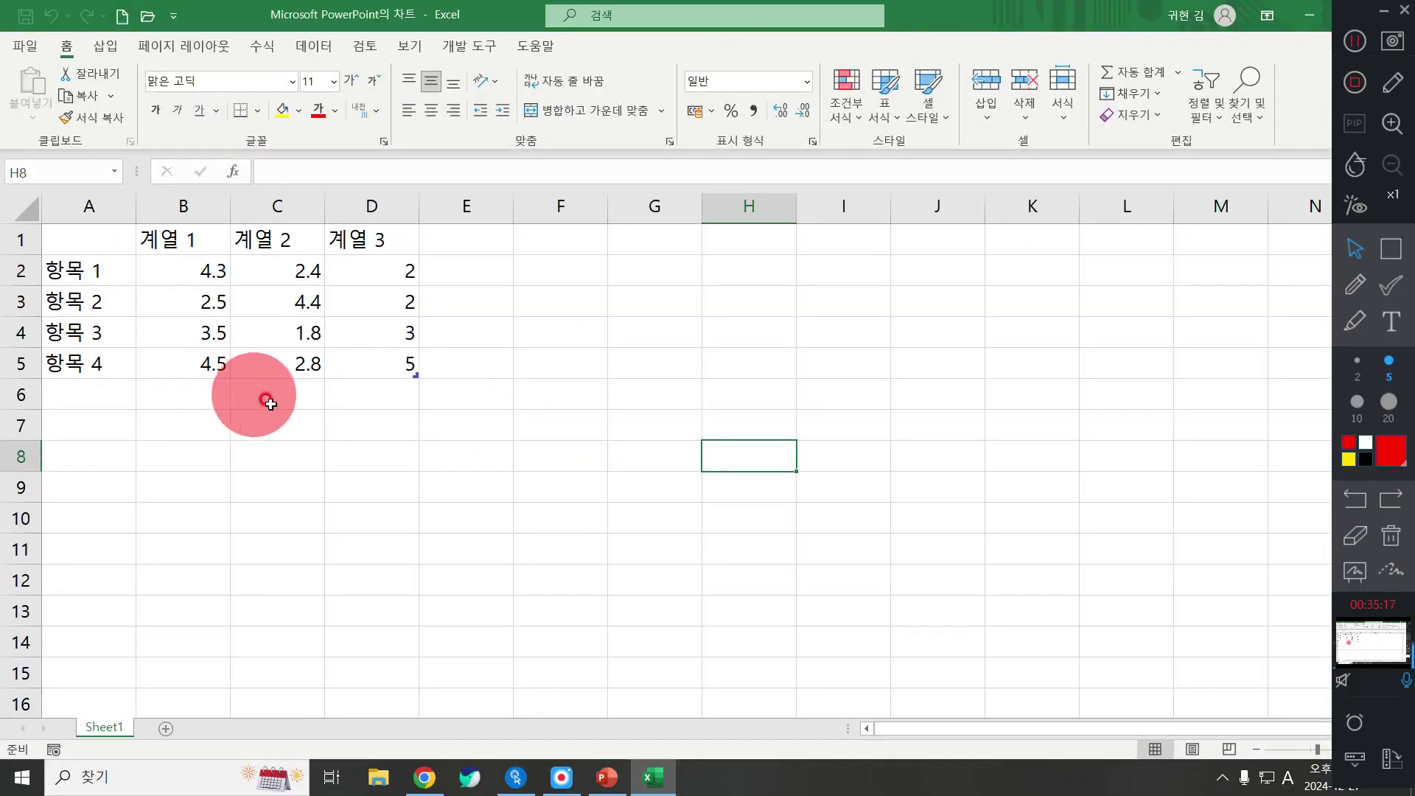
scroll(483, 473, "up", 1)
scroll(485, 472, "down", 1)
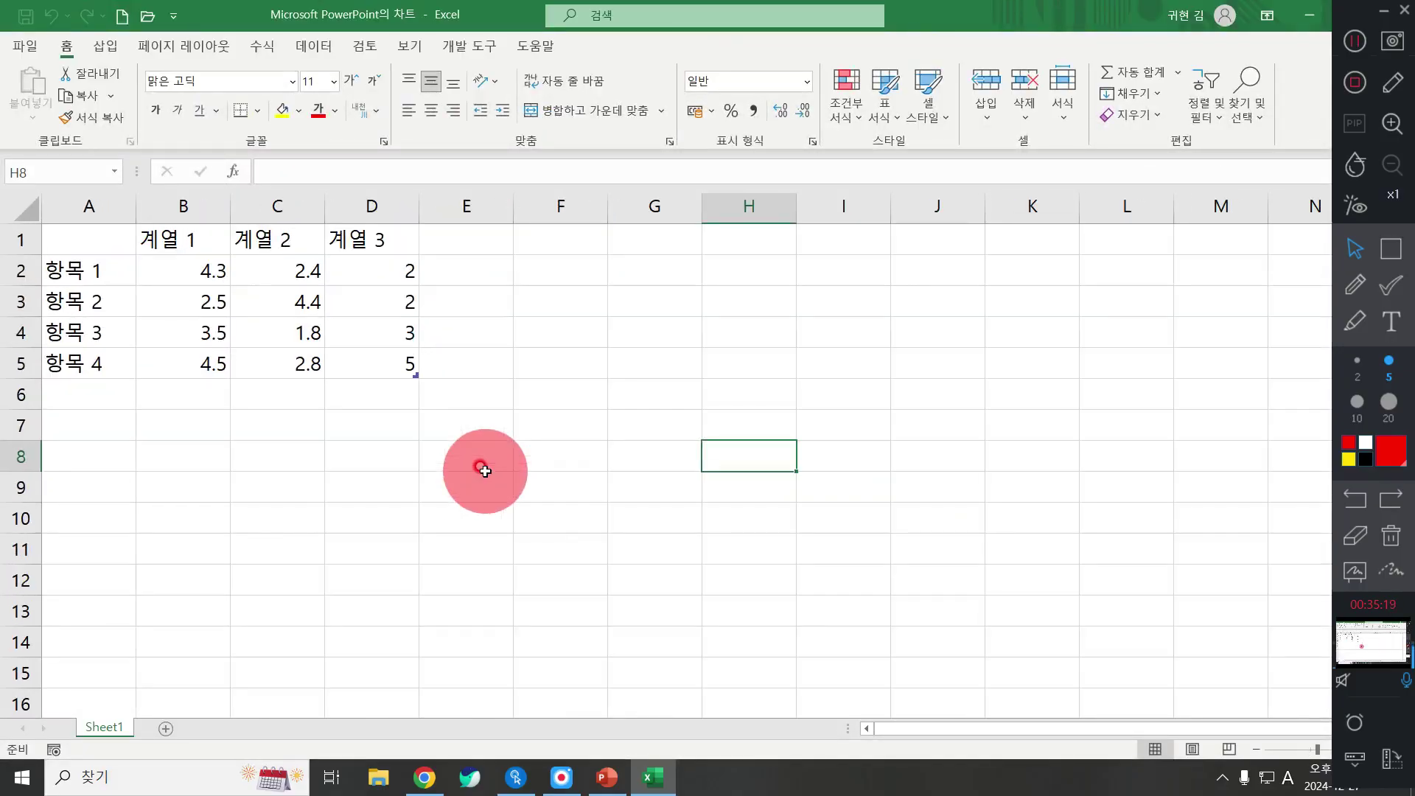
scroll(485, 473, "up", 1)
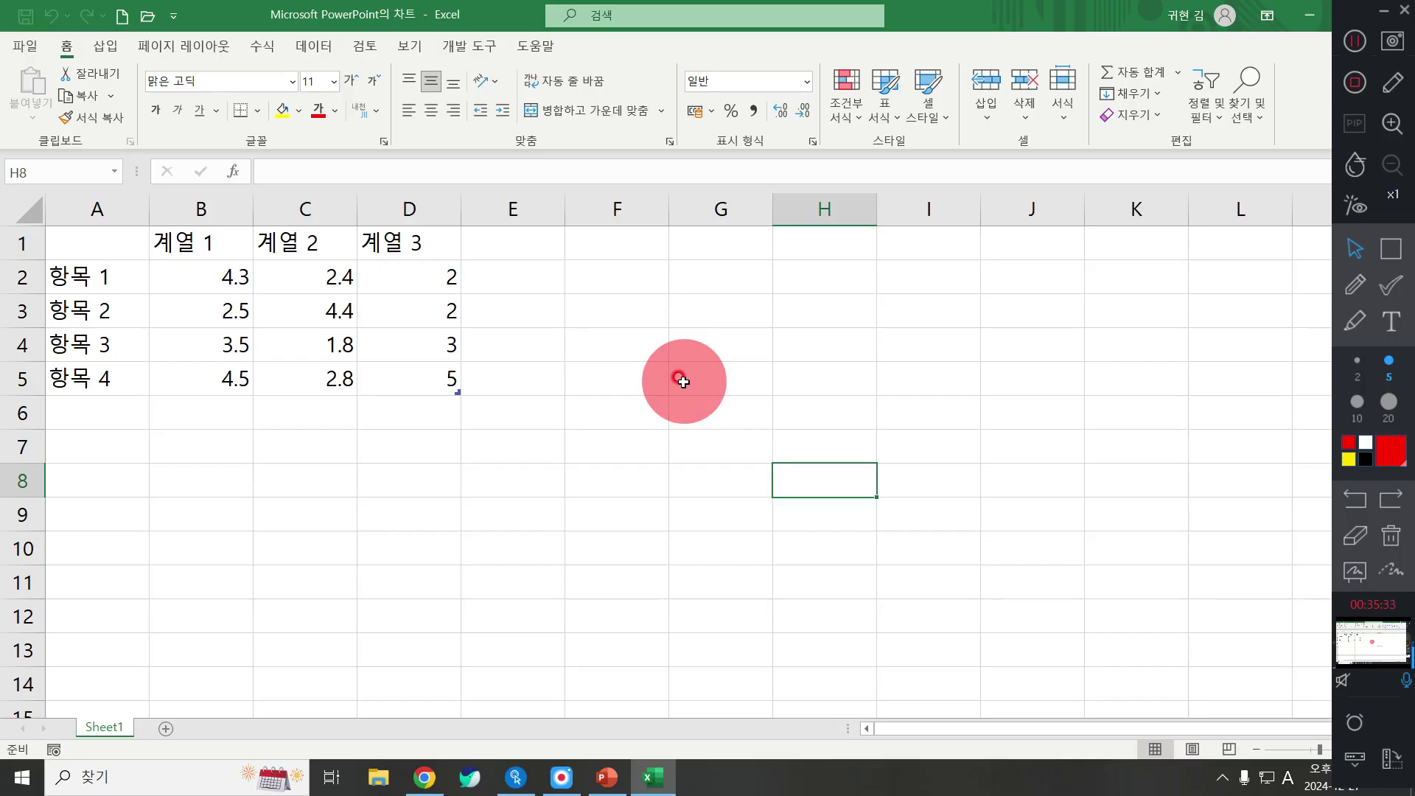
left_click(515, 368)
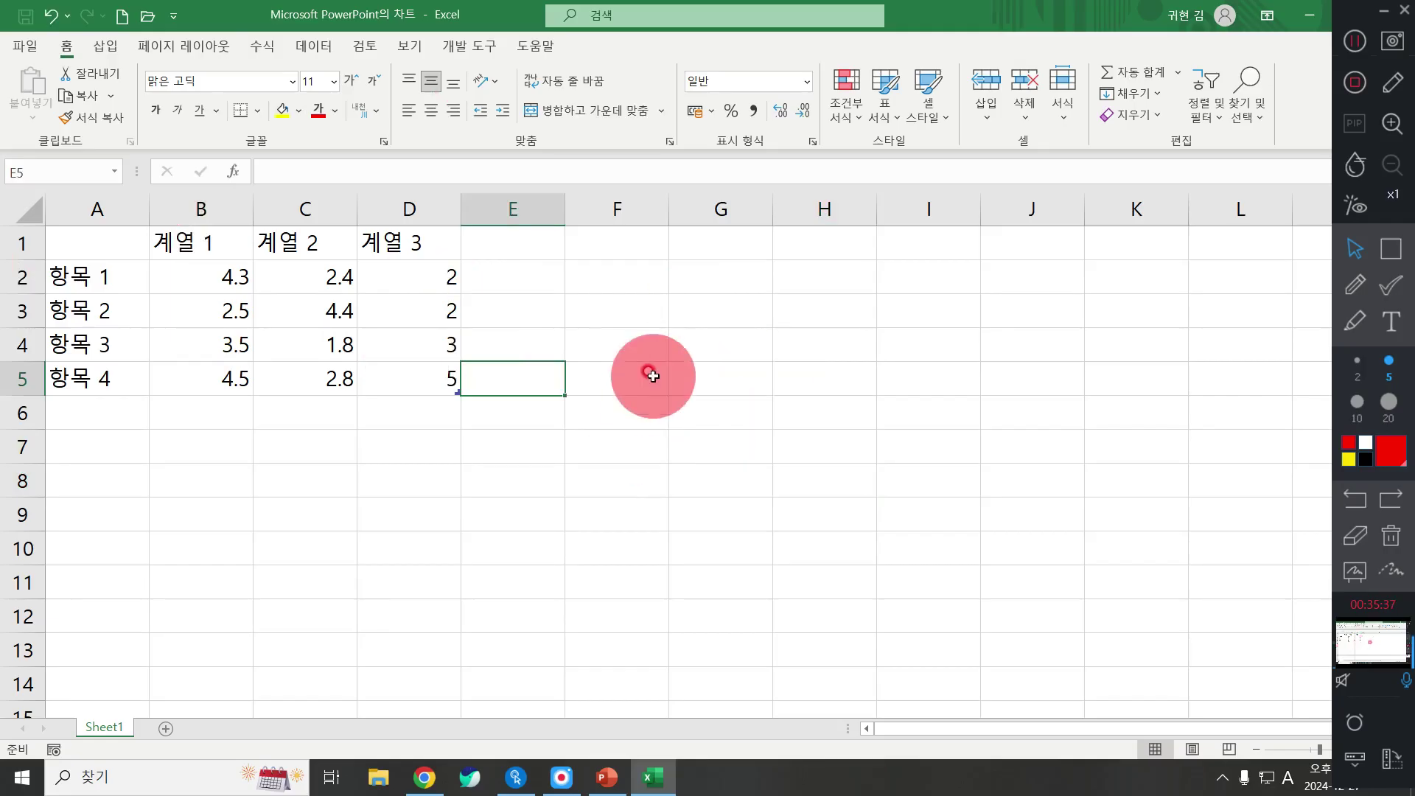
left_click(196, 247)
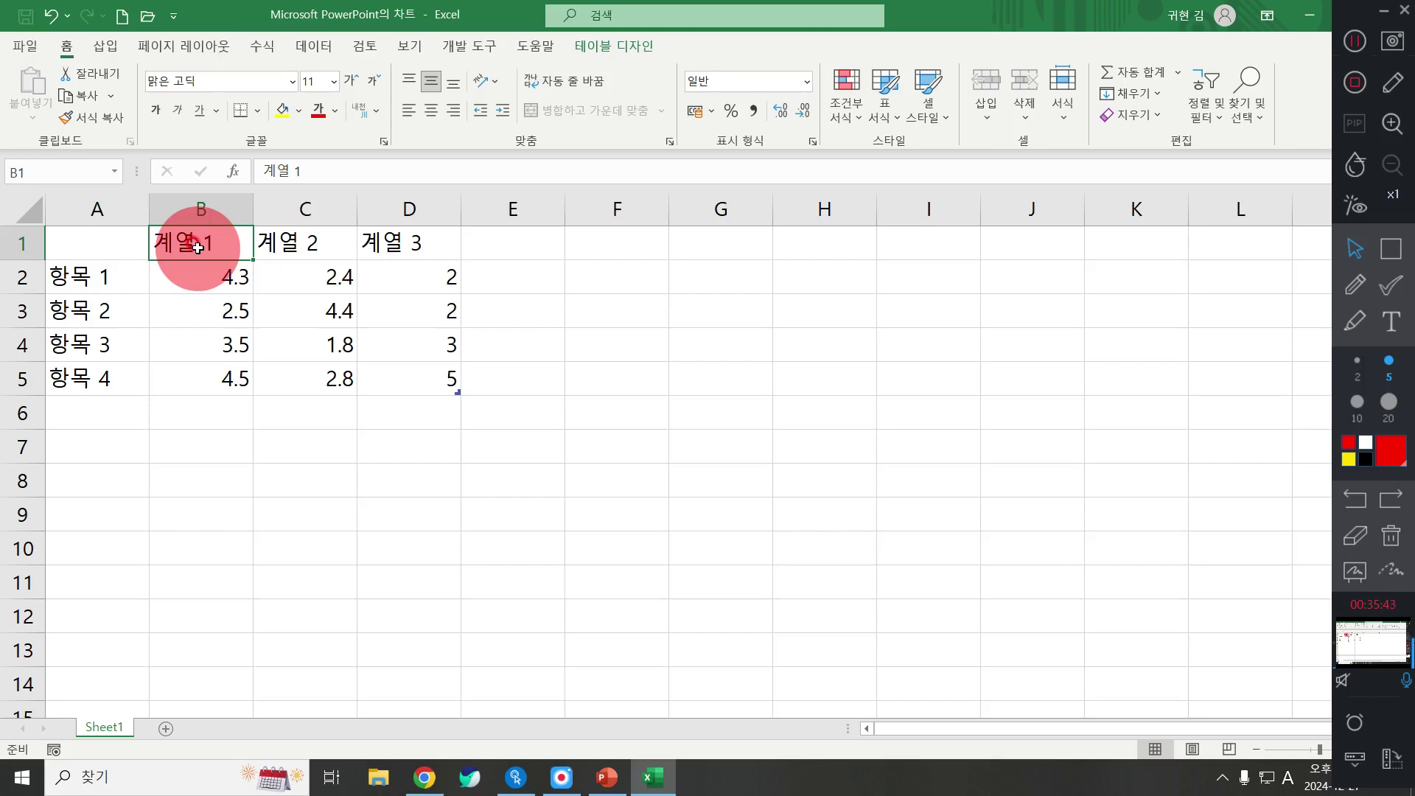
type("구매")
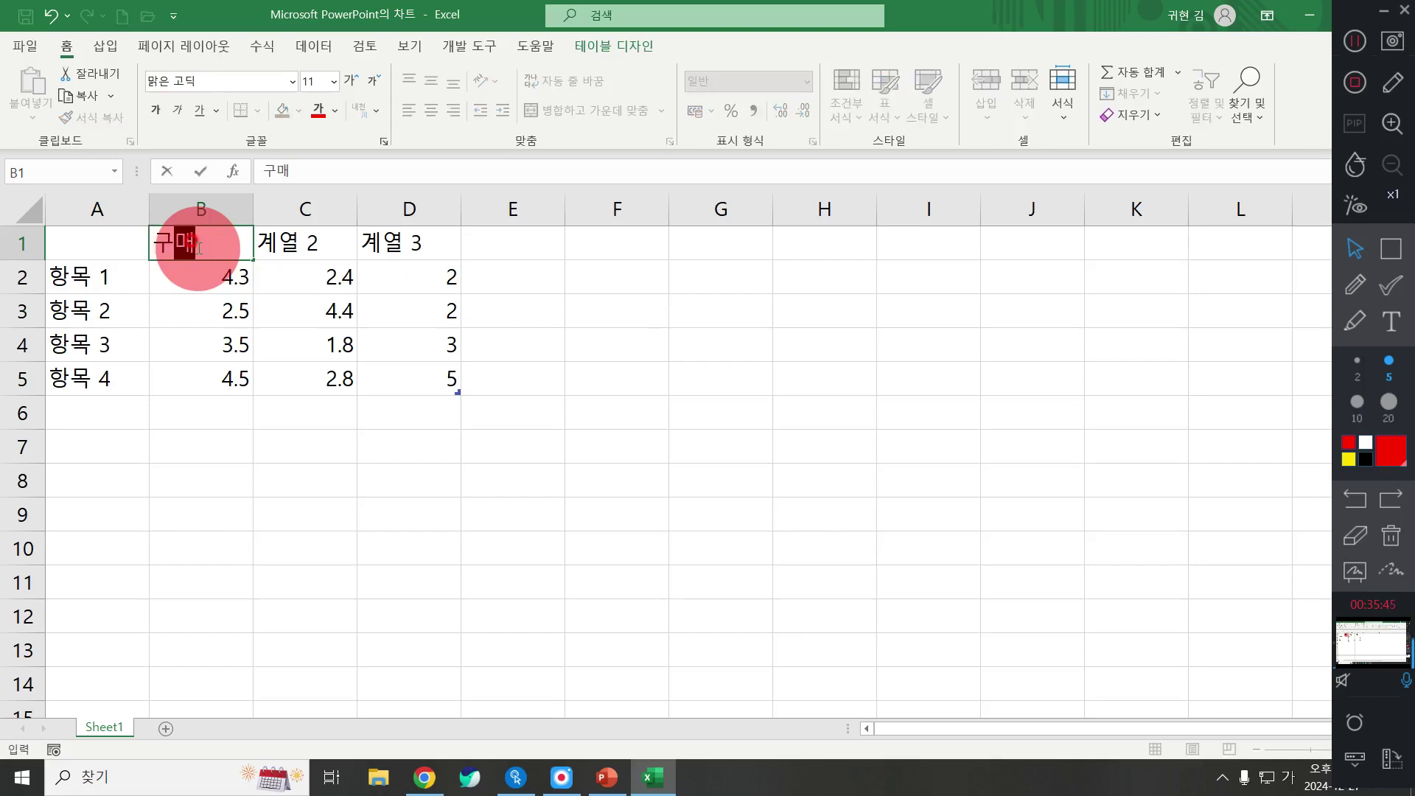
type("경")
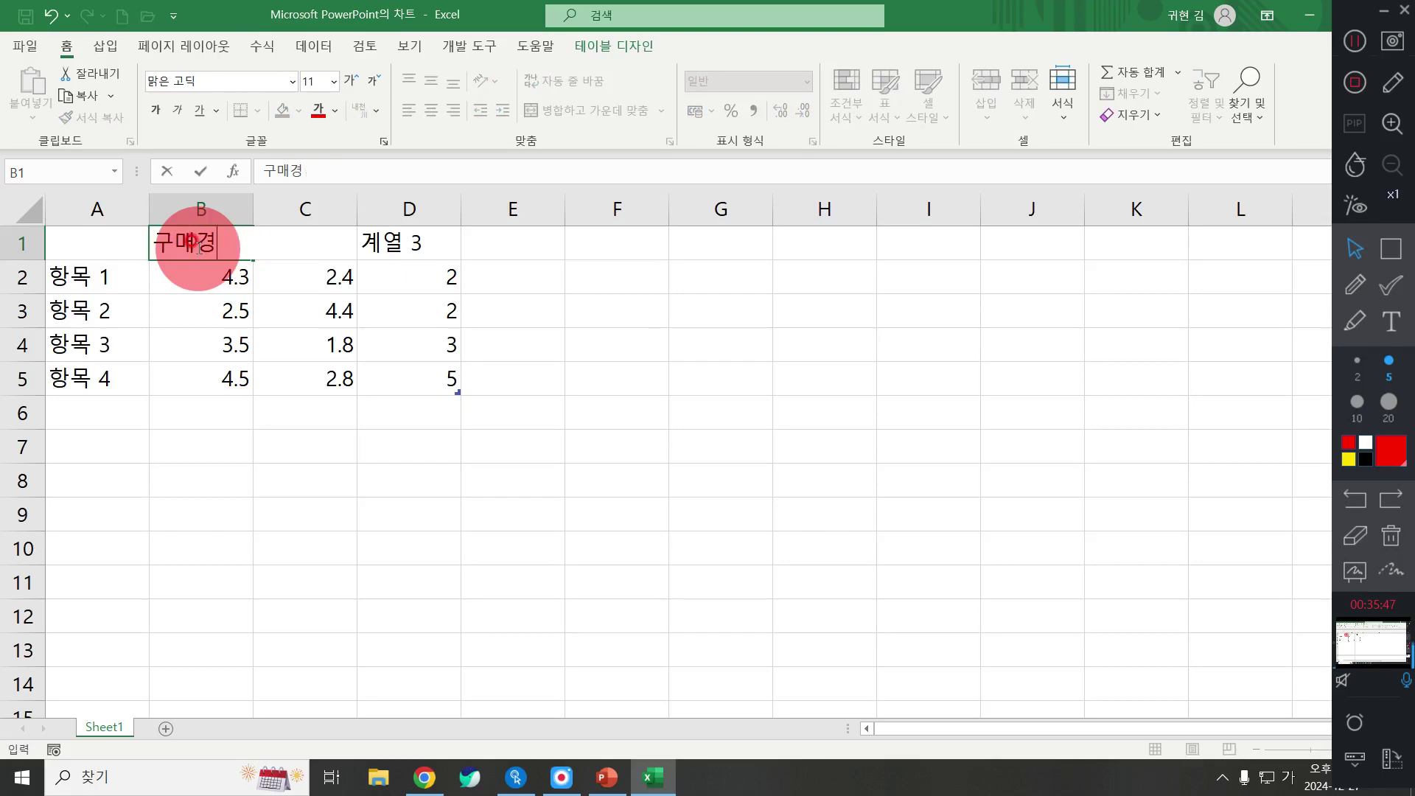
type("험 없음")
key("Tab")
type("구매겨")
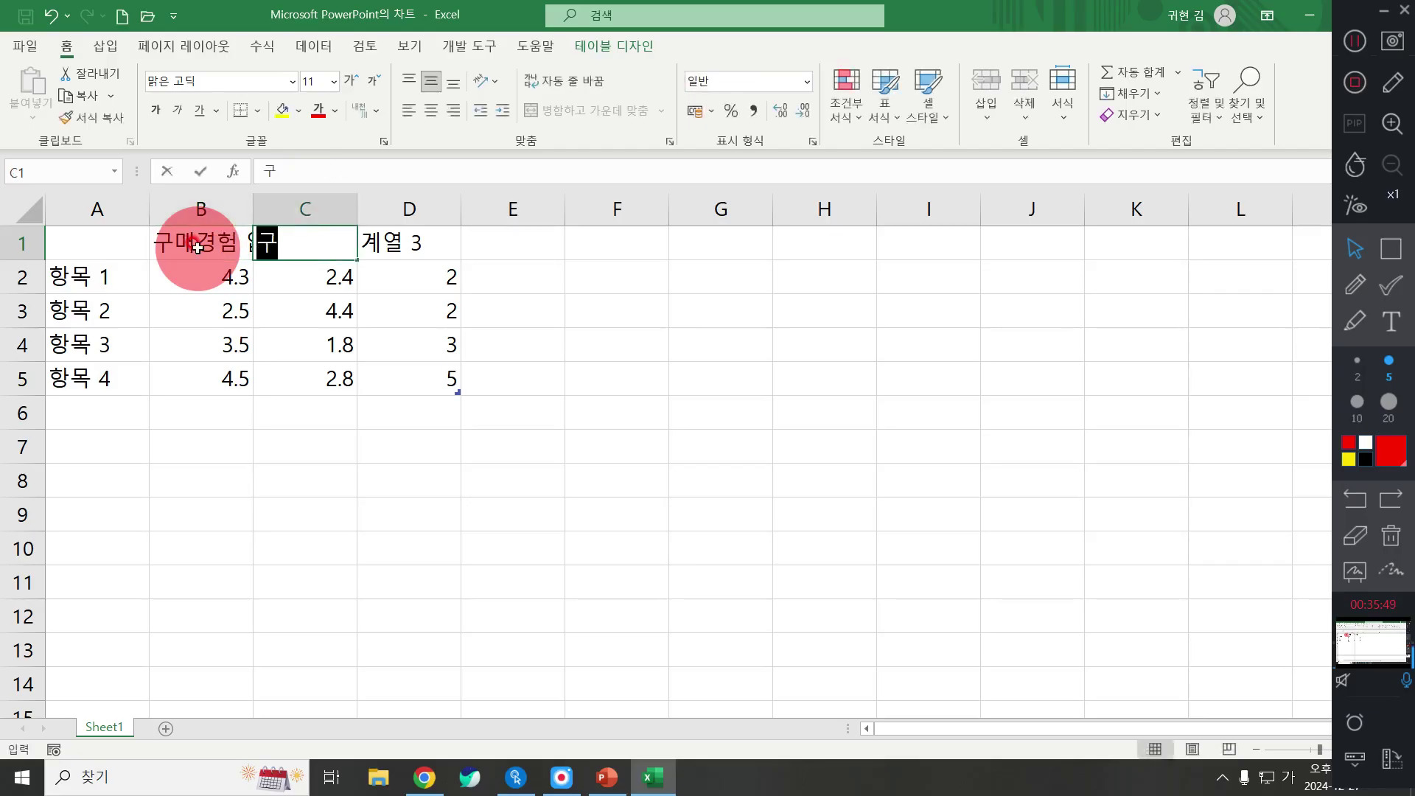
type("험 있음")
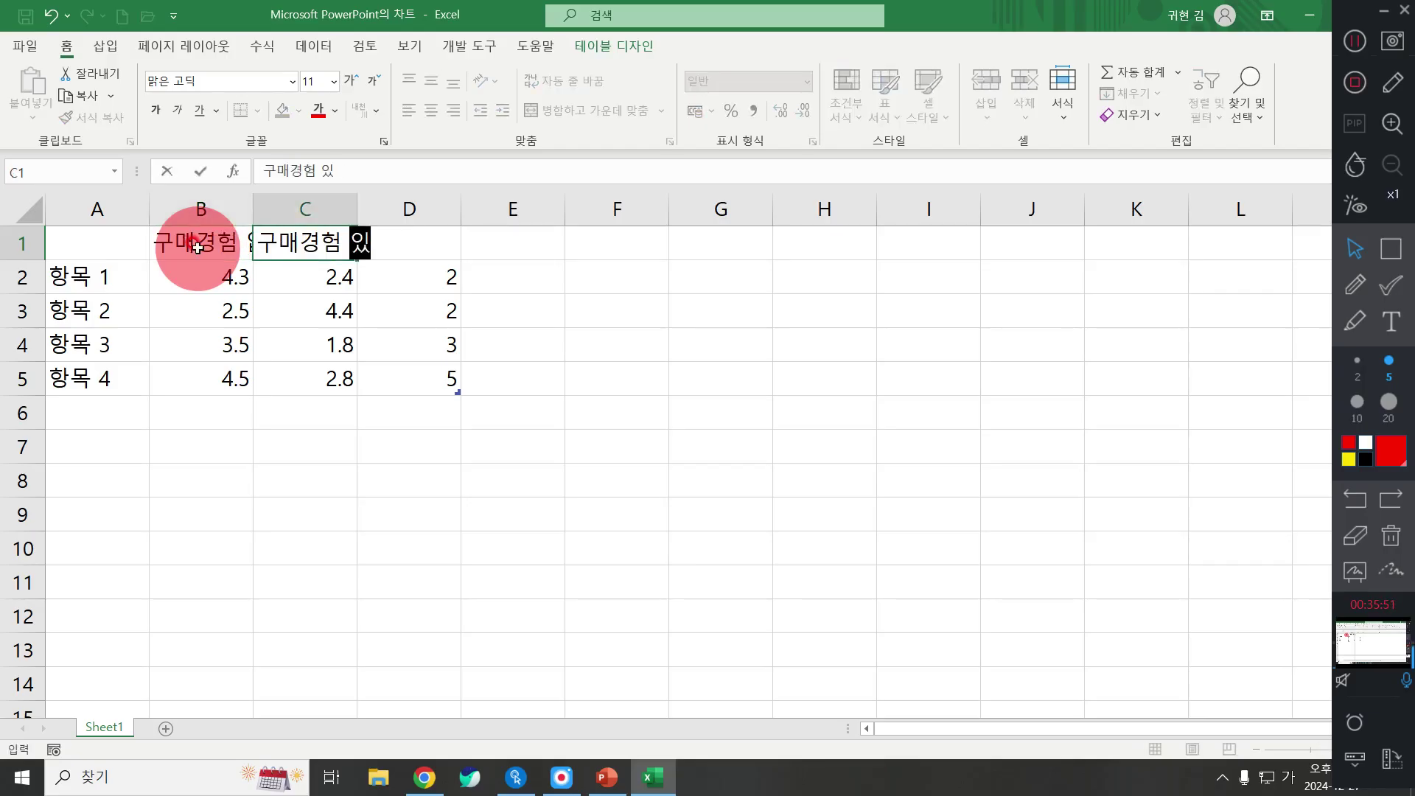
key("Tab")
Replace the first category label in A2 with "20대"
key("Down")
key("Left")
key("Left")
key("Left")
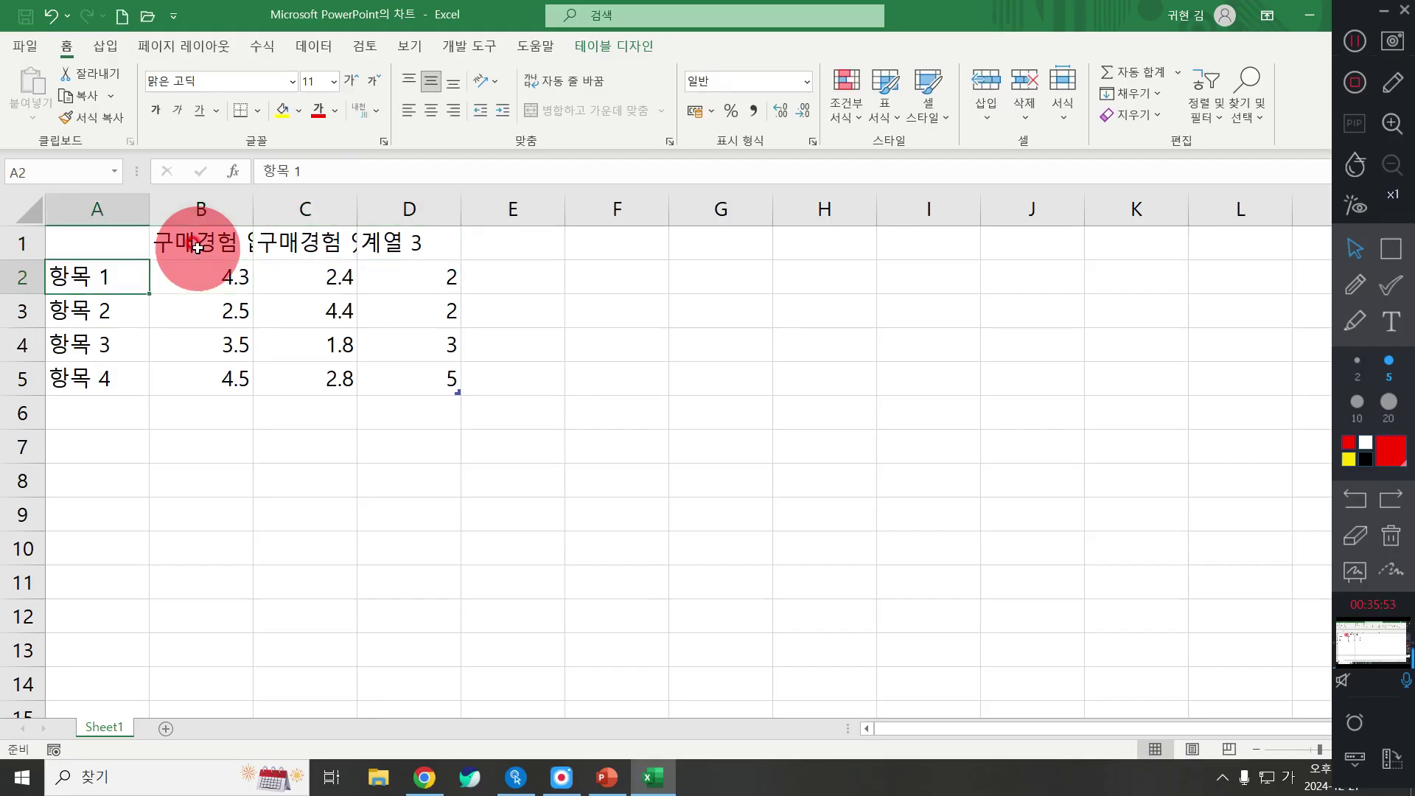
type("20대")
key("Return")
Fill the category cells A3 to A5 with "30대40대", "50대" and "60"
type("3")
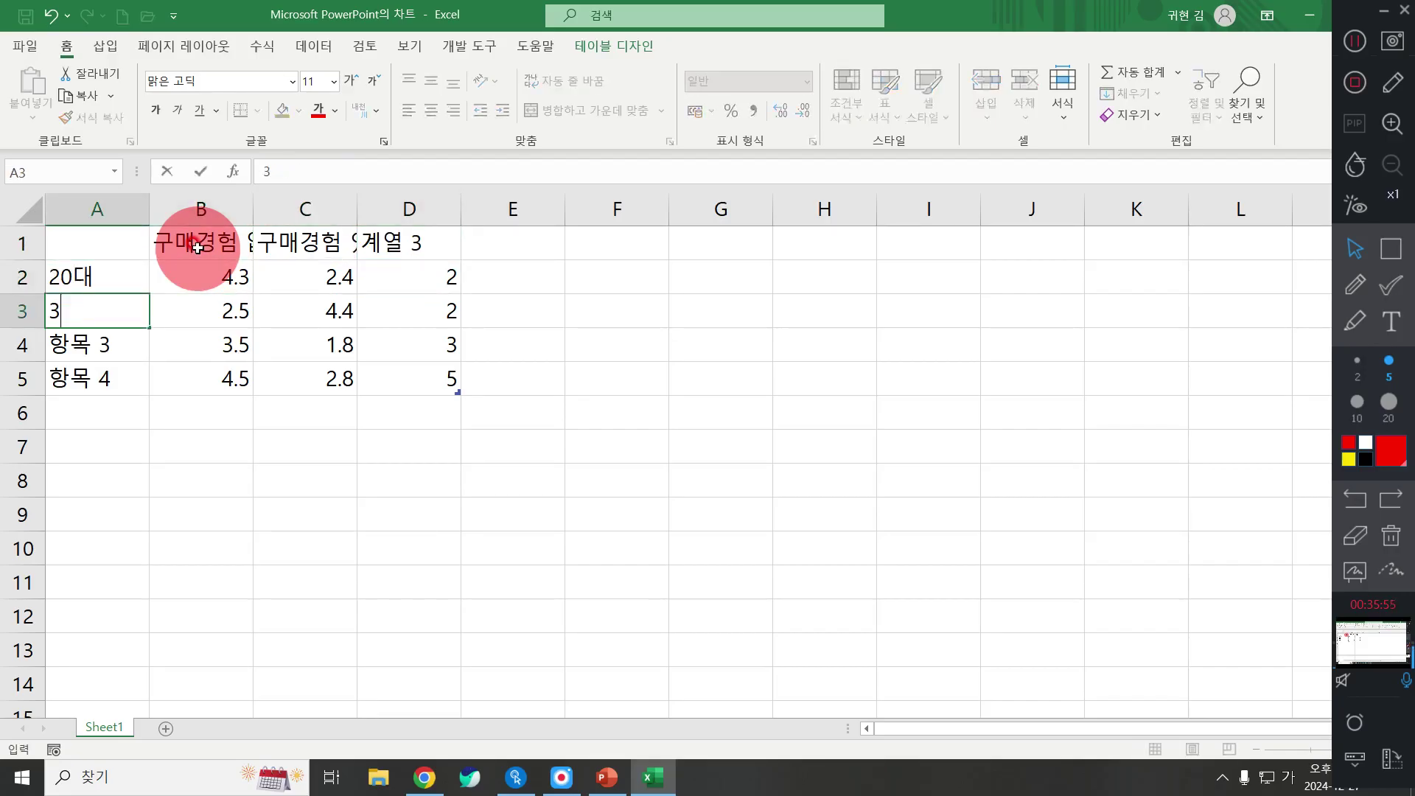
key("BackSpace")
type("30대40대")
key("Return")
type("50대")
key("Return")
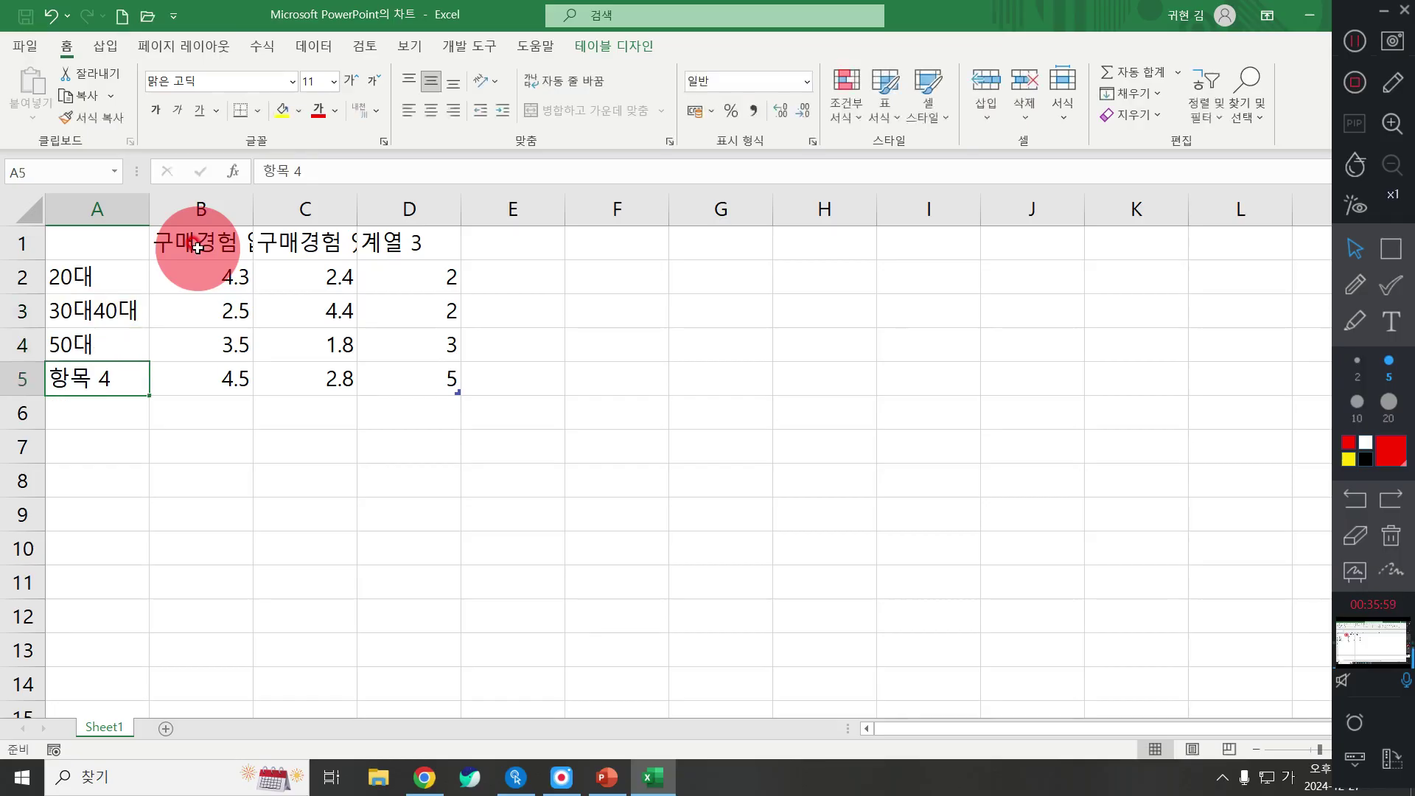
type("60")
key("Return")
Enter the category labels "30대", "40대", "50대" and "60대" in cells A3 to A6
key("Up")
key("Up")
key("Up")
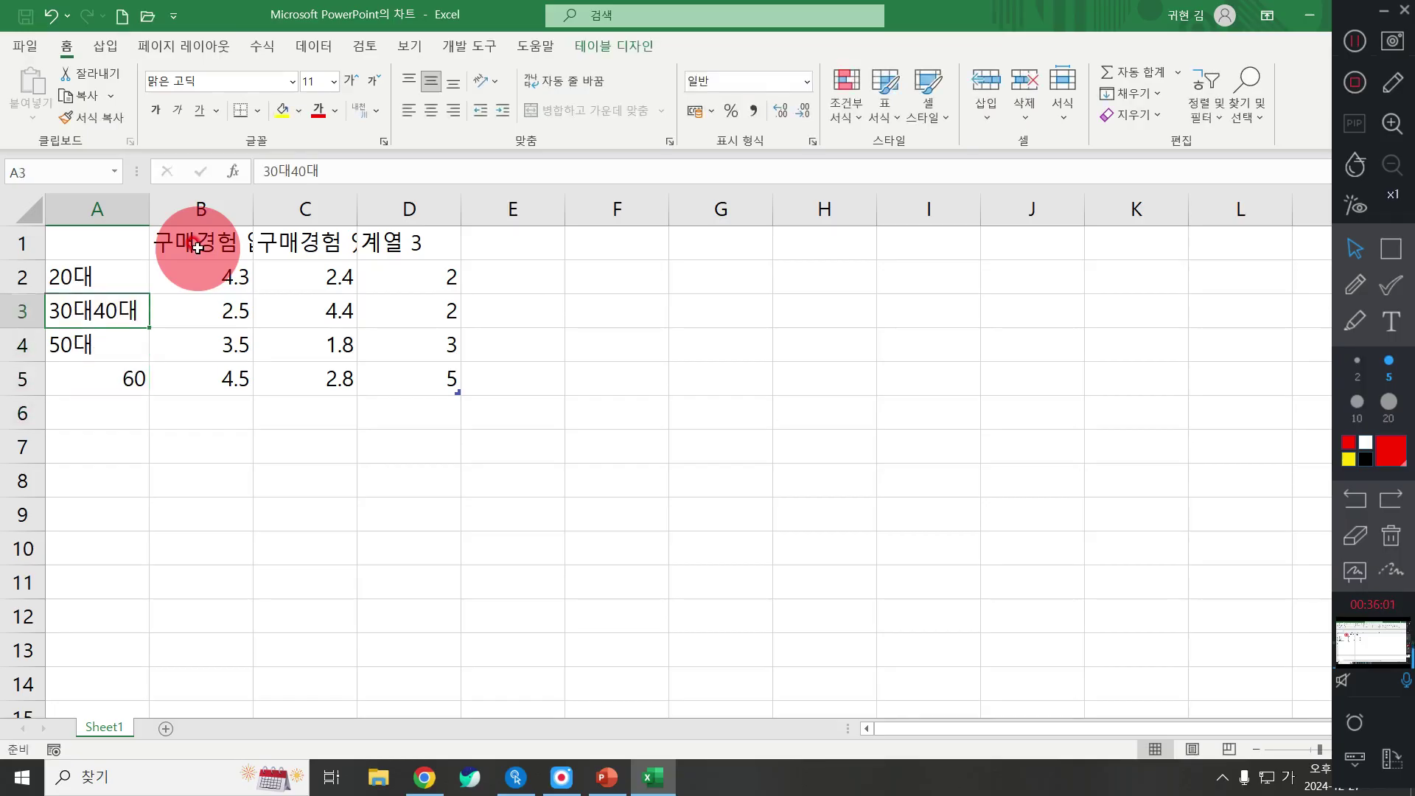
type("30대")
key("Return")
type("4")
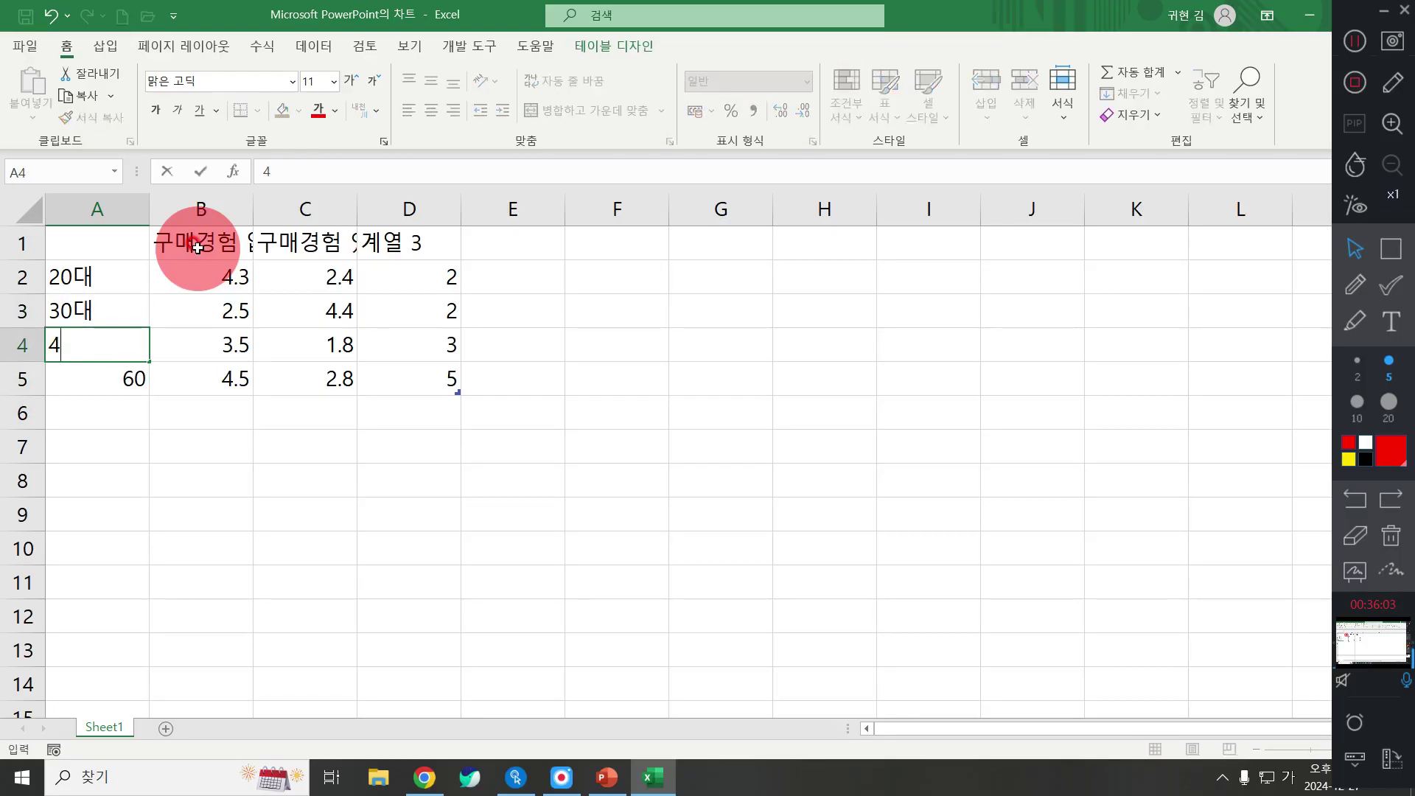
type("0ㄷㅐ")
key("Return")
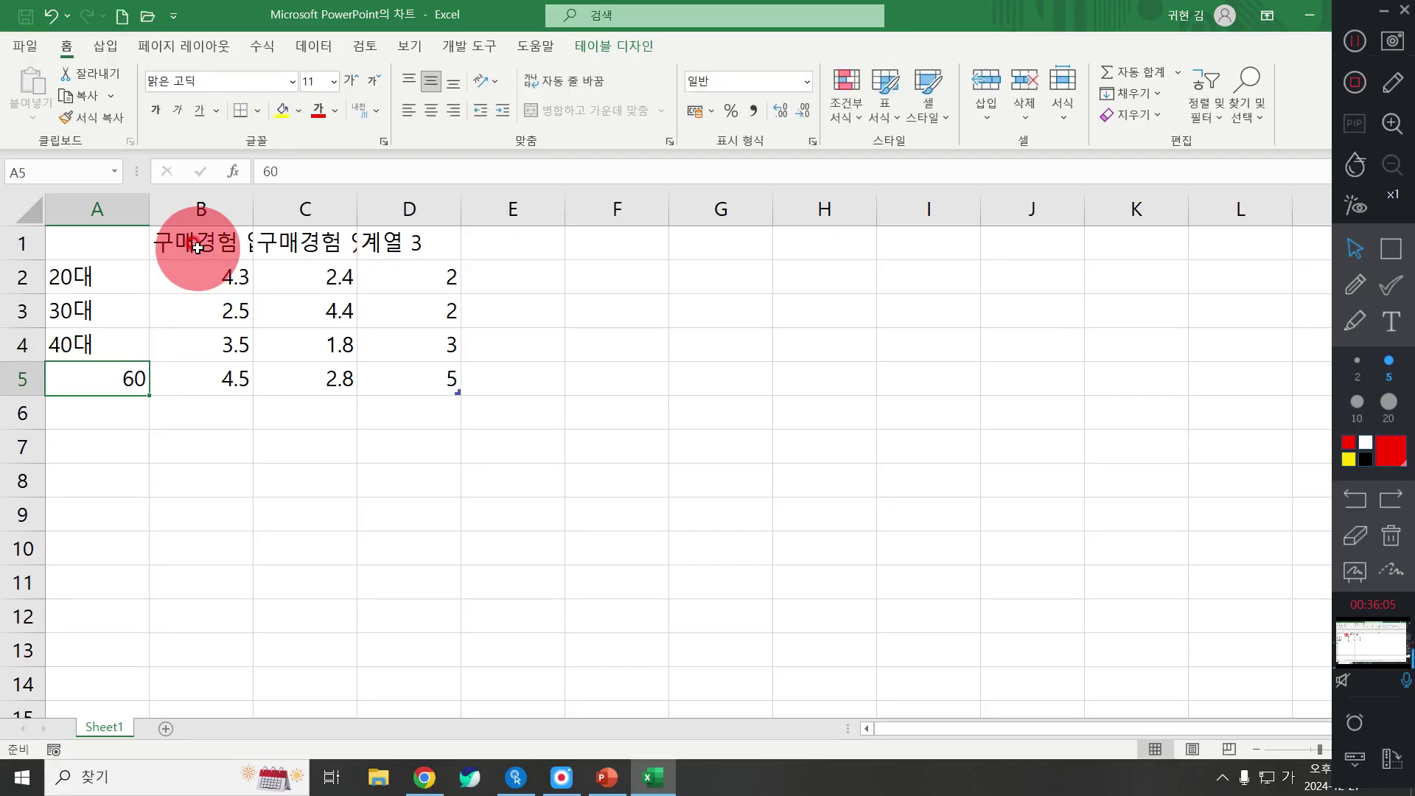
type("50대")
key("Return")
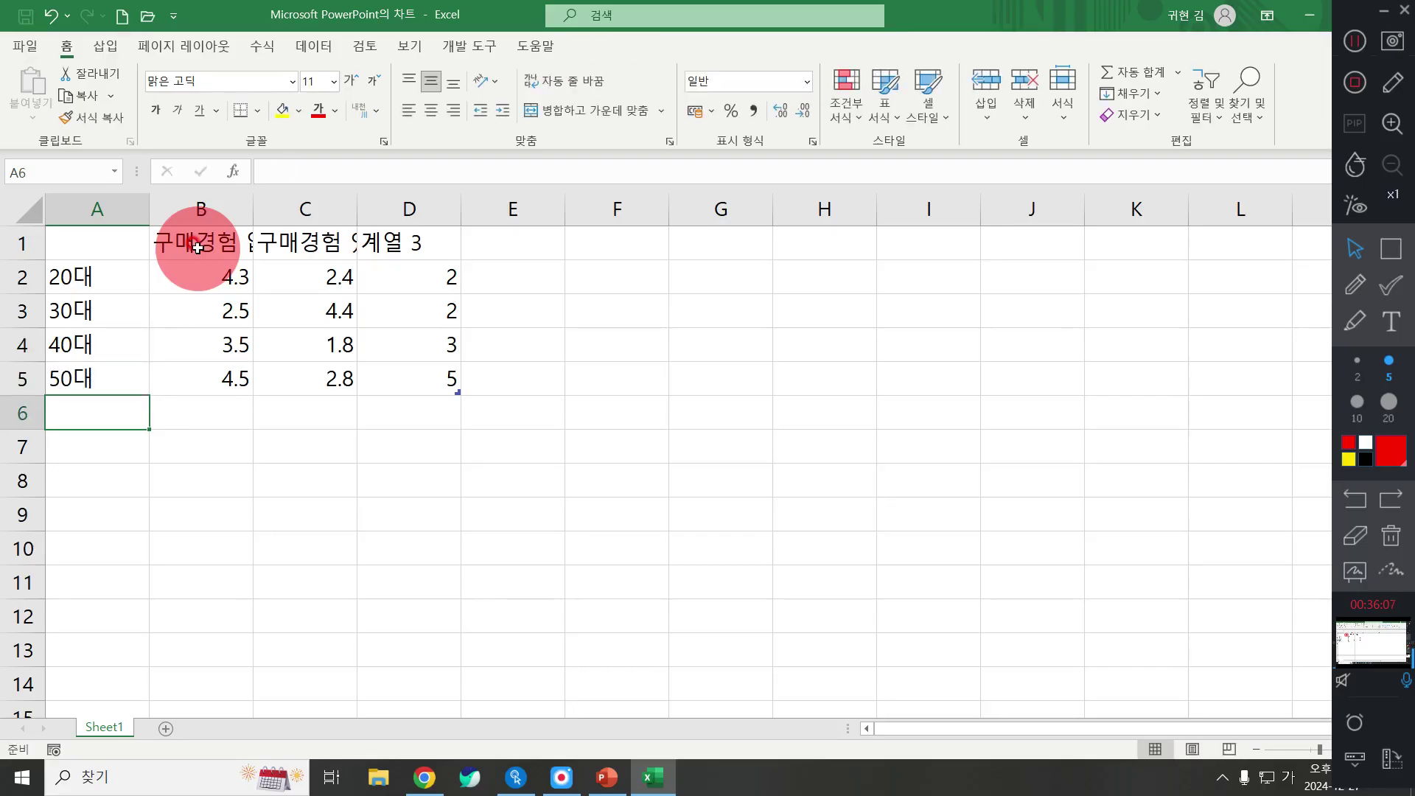
type("60대")
Set the "구매경험 없음" values for 20대 and 30대 to 77.3 and 80.5
key("Up")
key("Up")
key("Right")
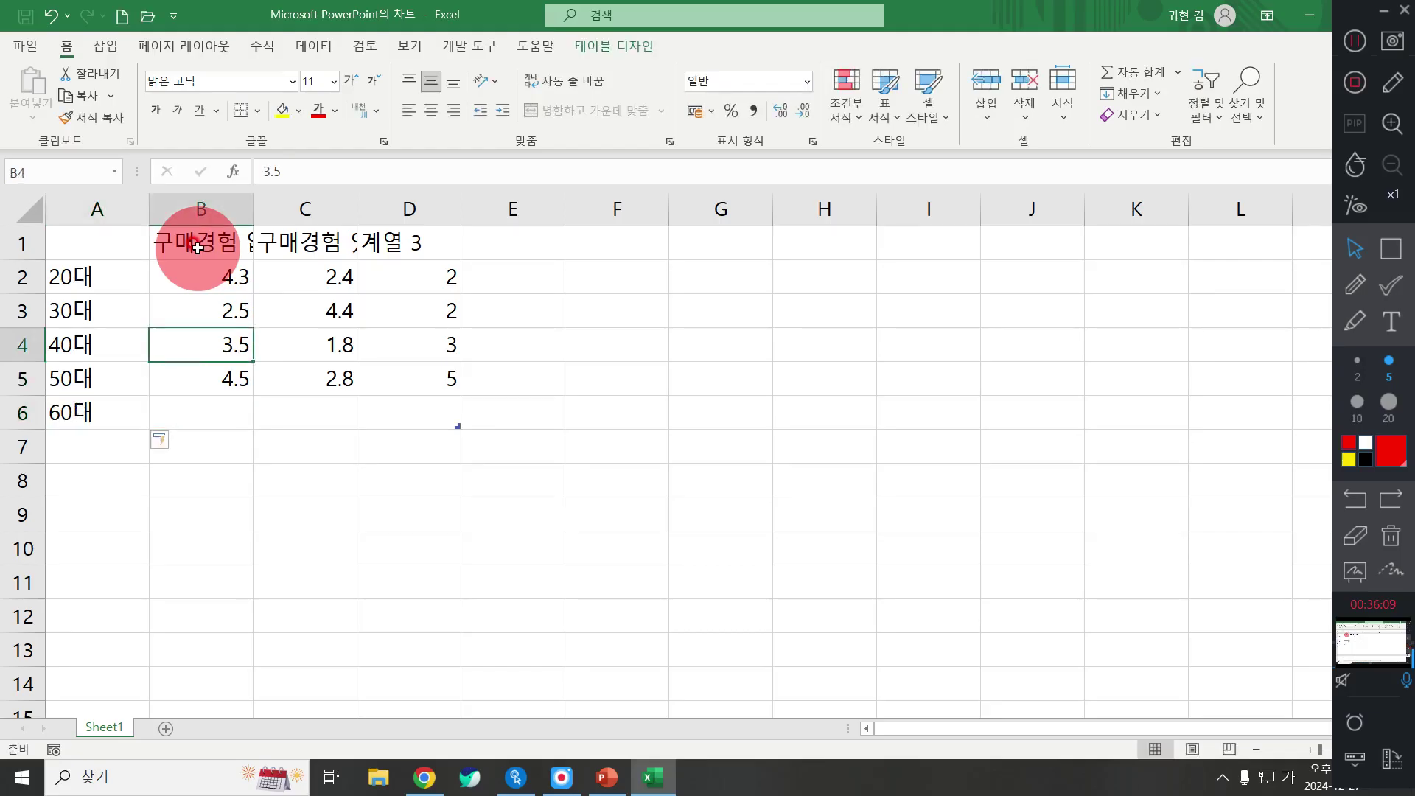
key("Up")
key("Up")
type("77")
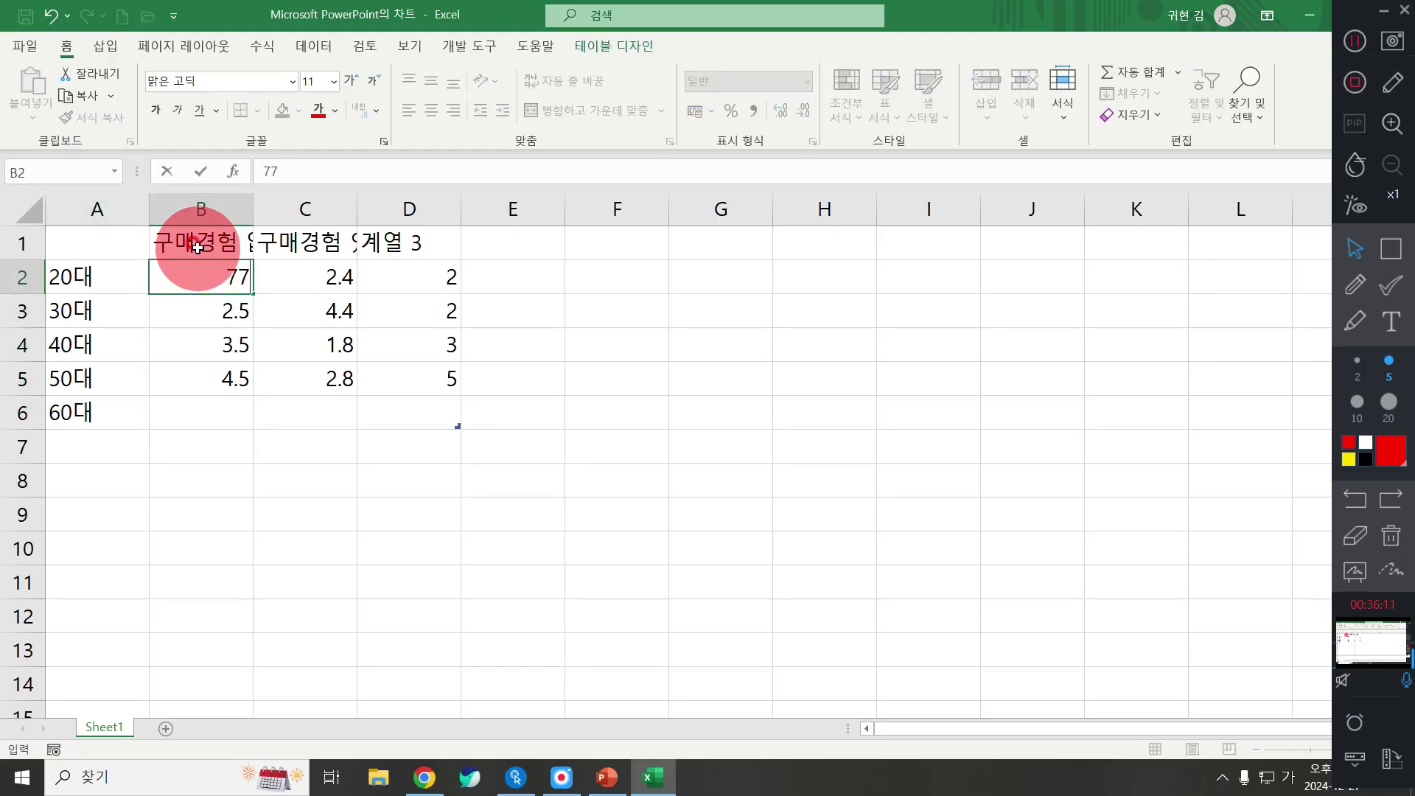
type(".3")
key("Right")
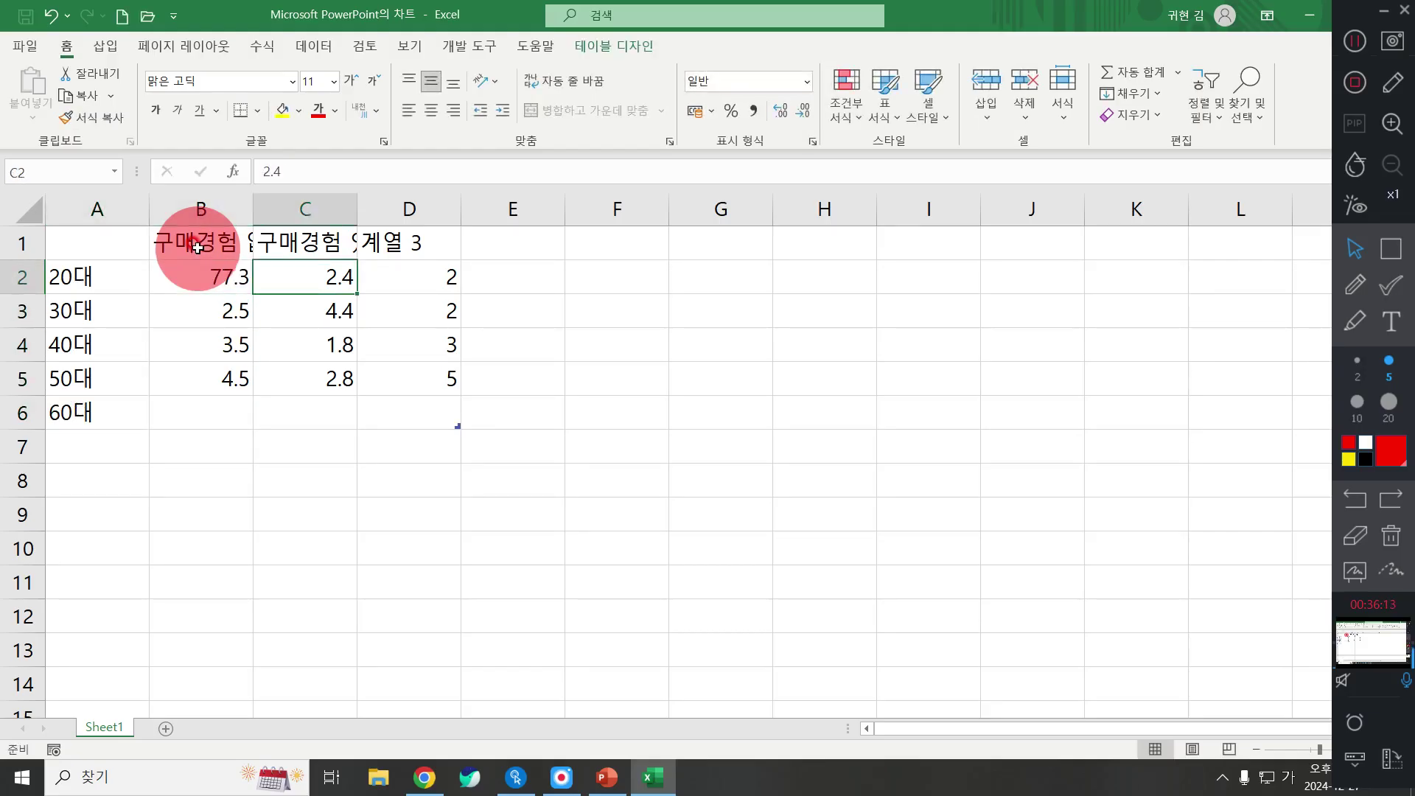
key("Down")
key("Left")
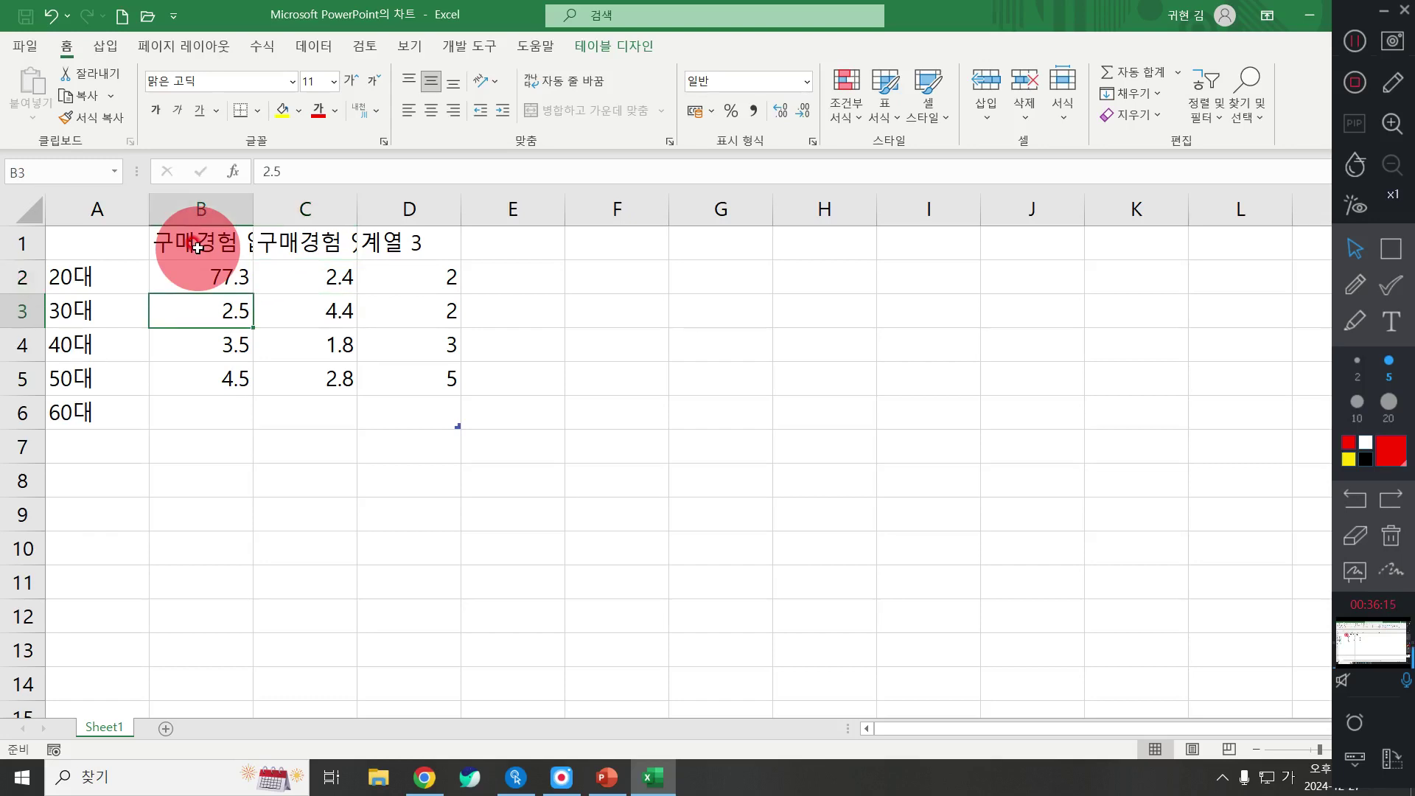
type("80.5")
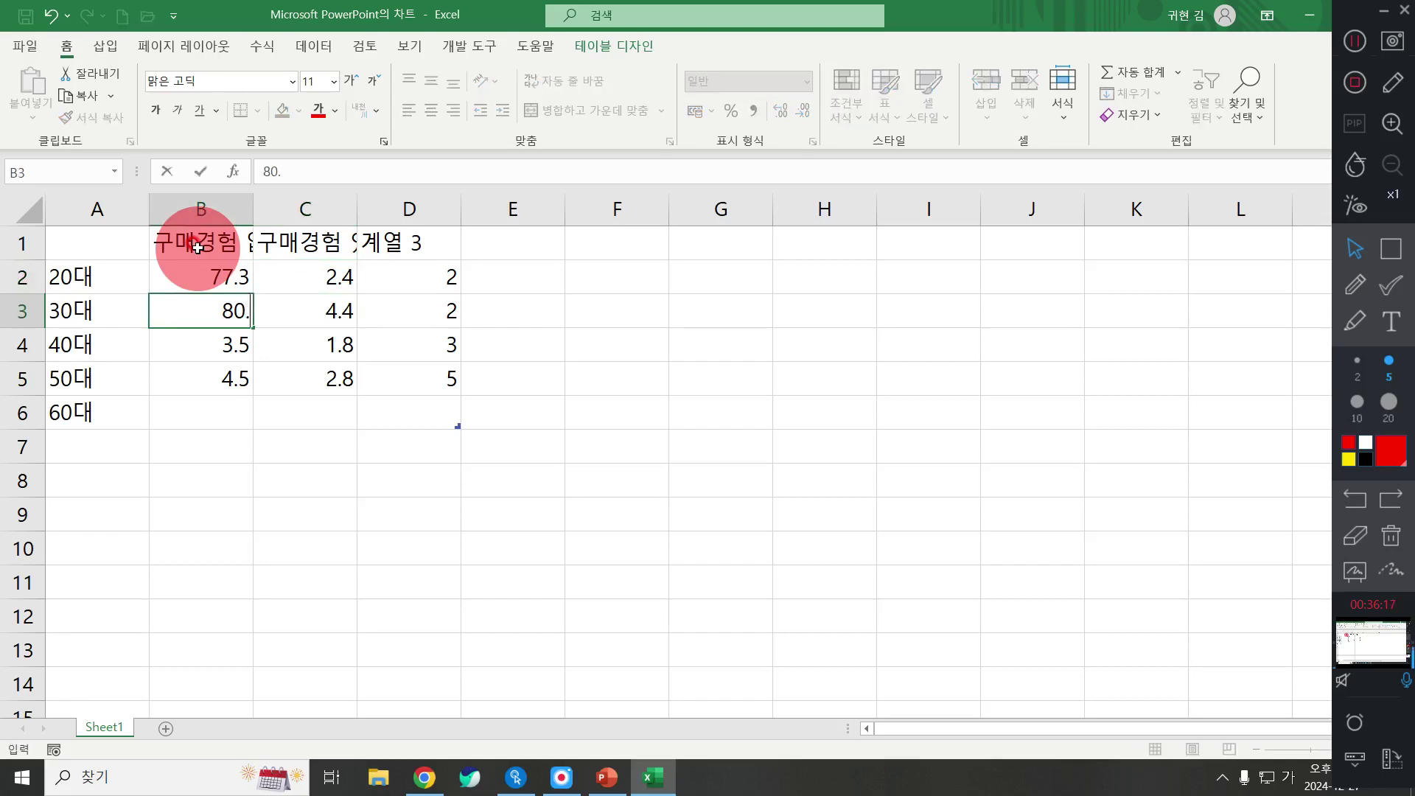
key("Return")
Set the "구매경험 없음" values for 40대, 50대 and 60대 to 88.1, 91.8 and 89.5
type("88.")
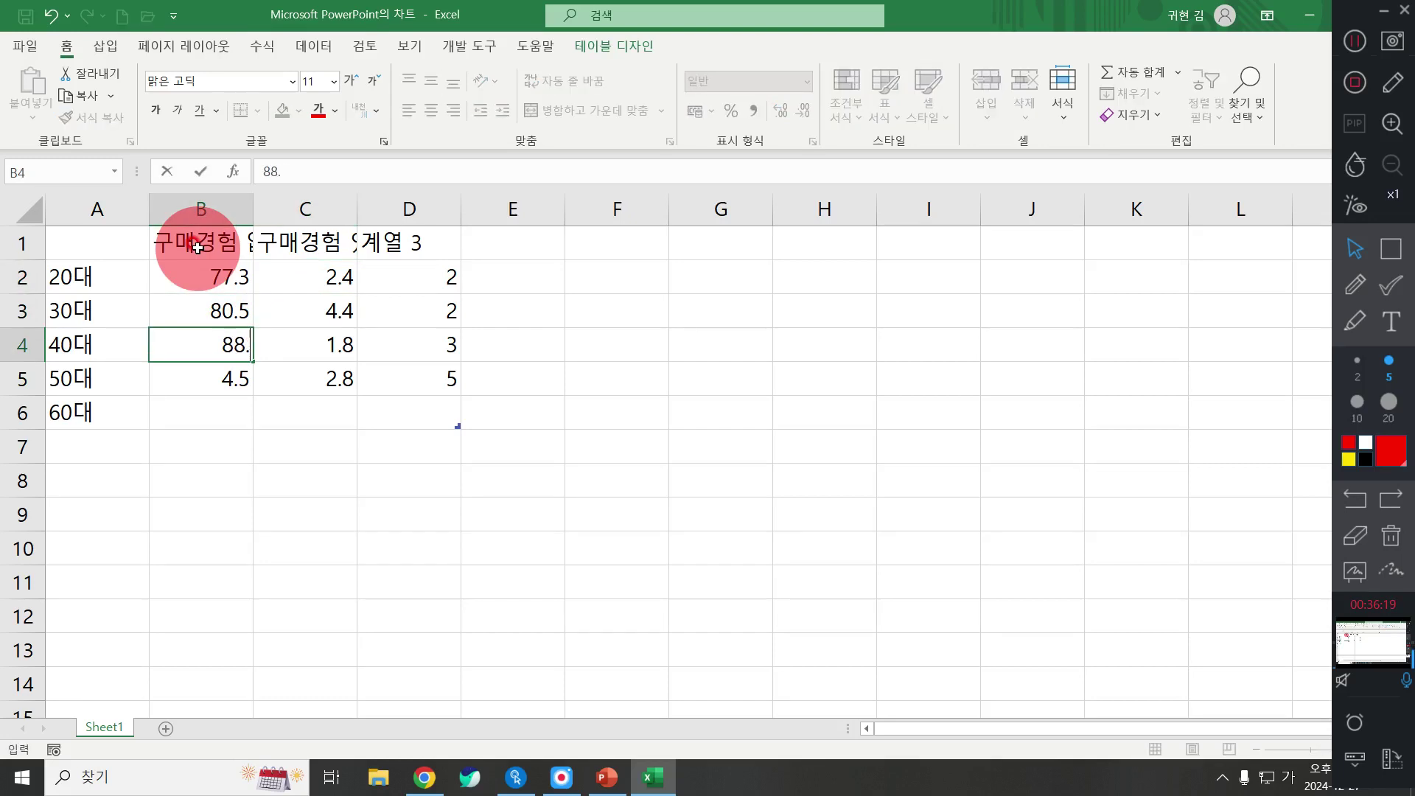
type("1")
key("Return")
type("91")
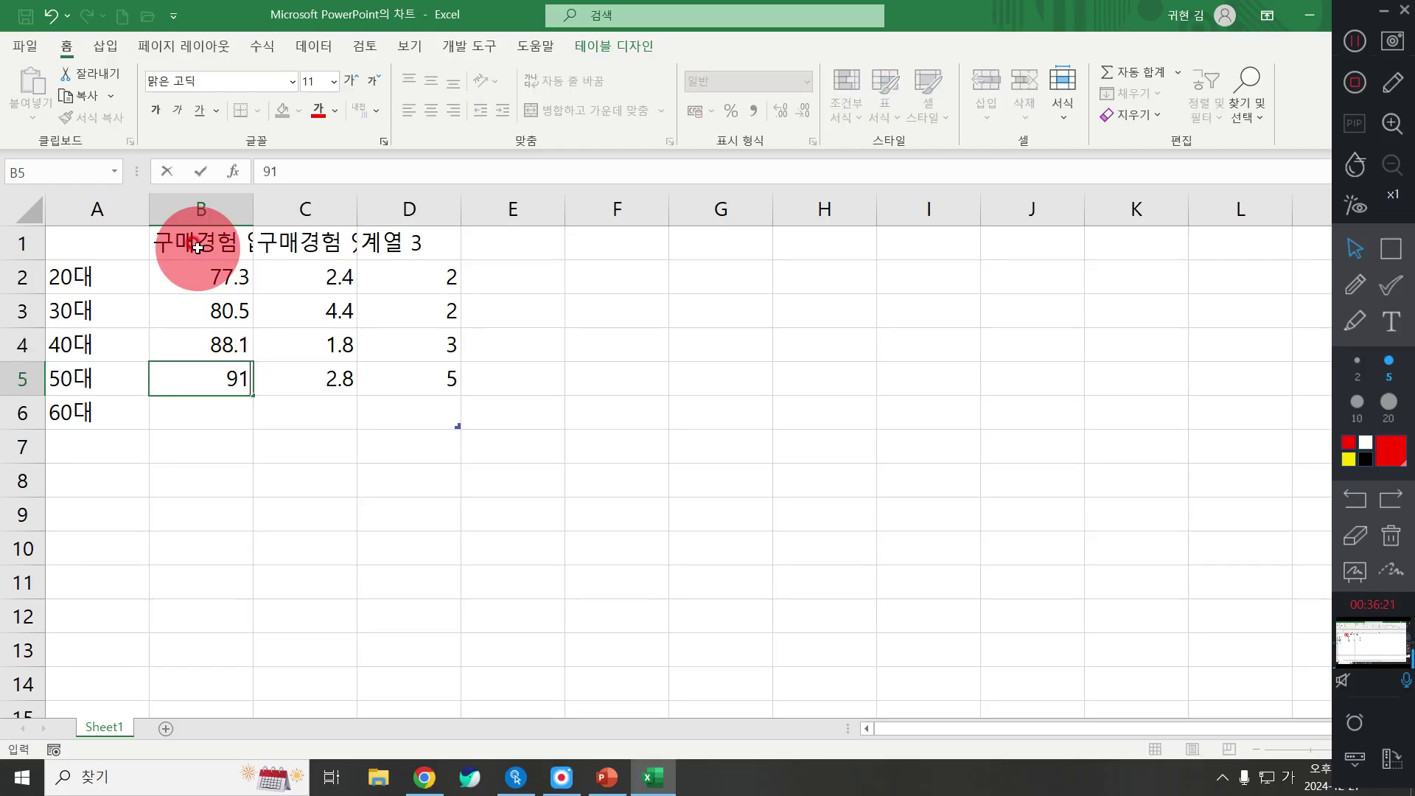
type(".8")
key("Return")
type("88")
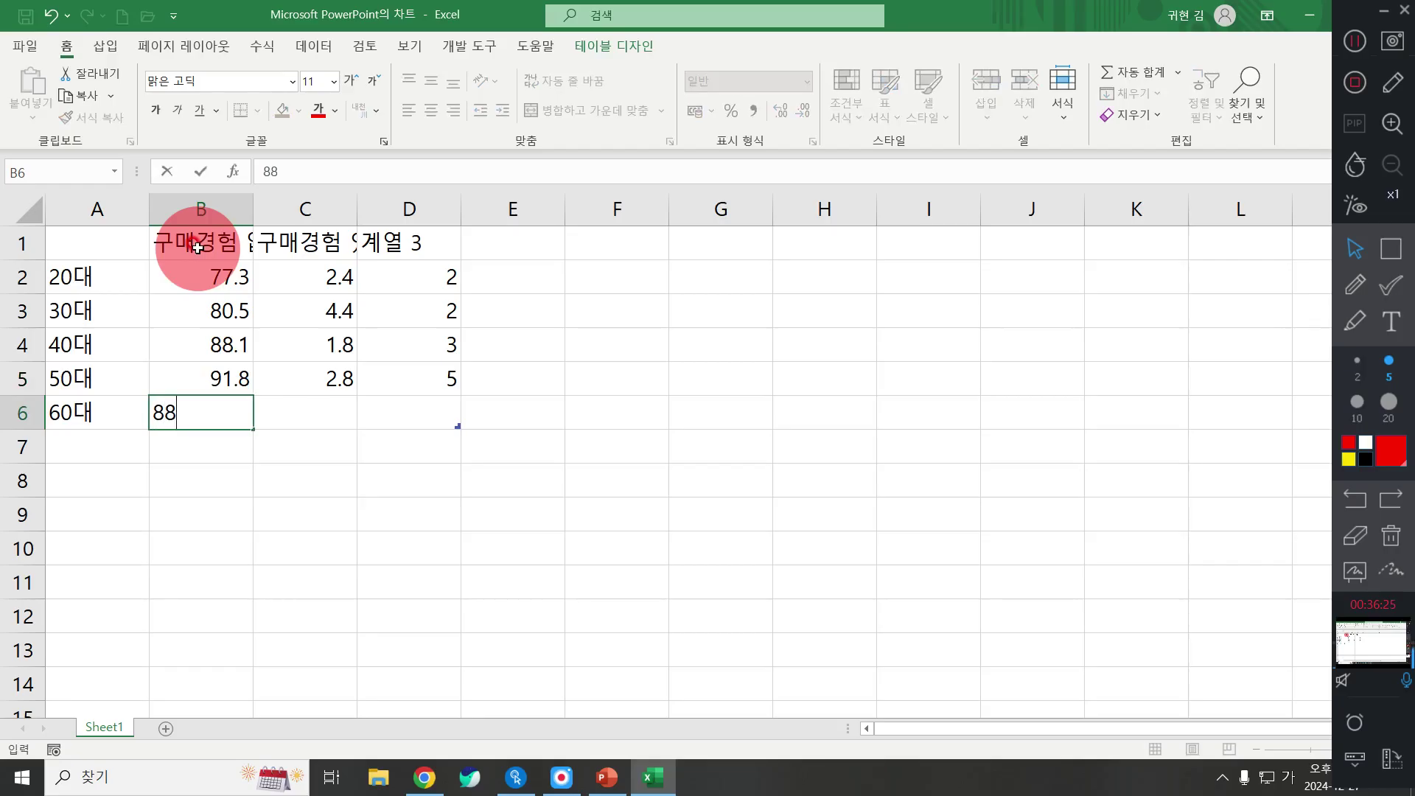
key("BackSpace")
key("BackSpace")
type("89.5")
key("Return")
Set the "구매경험 있음" values for 20대 and 30대 to 22.7 and 19.5
key("Right")
key("Up")
key("Up")
key("Up")
key("Up")
key("Up")
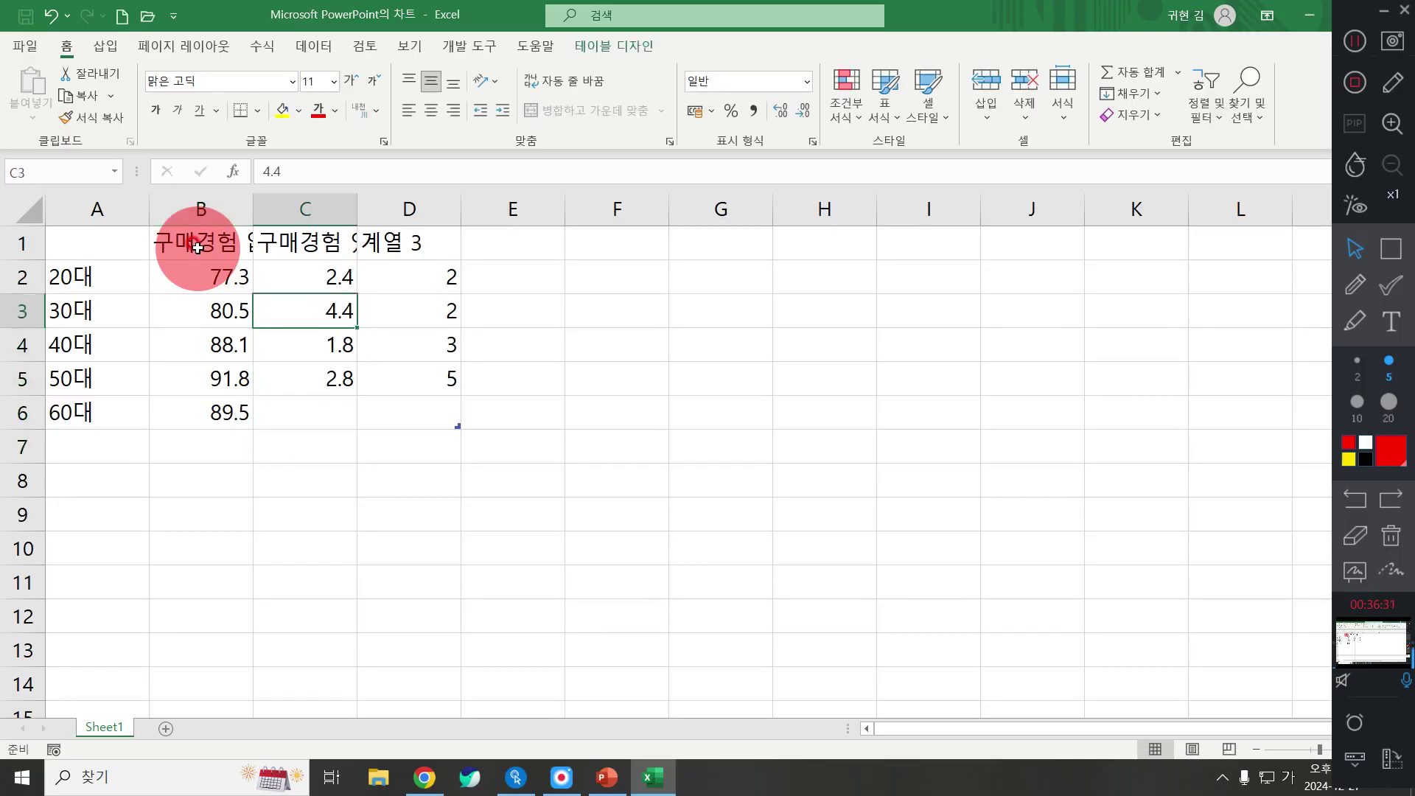
type("22.")
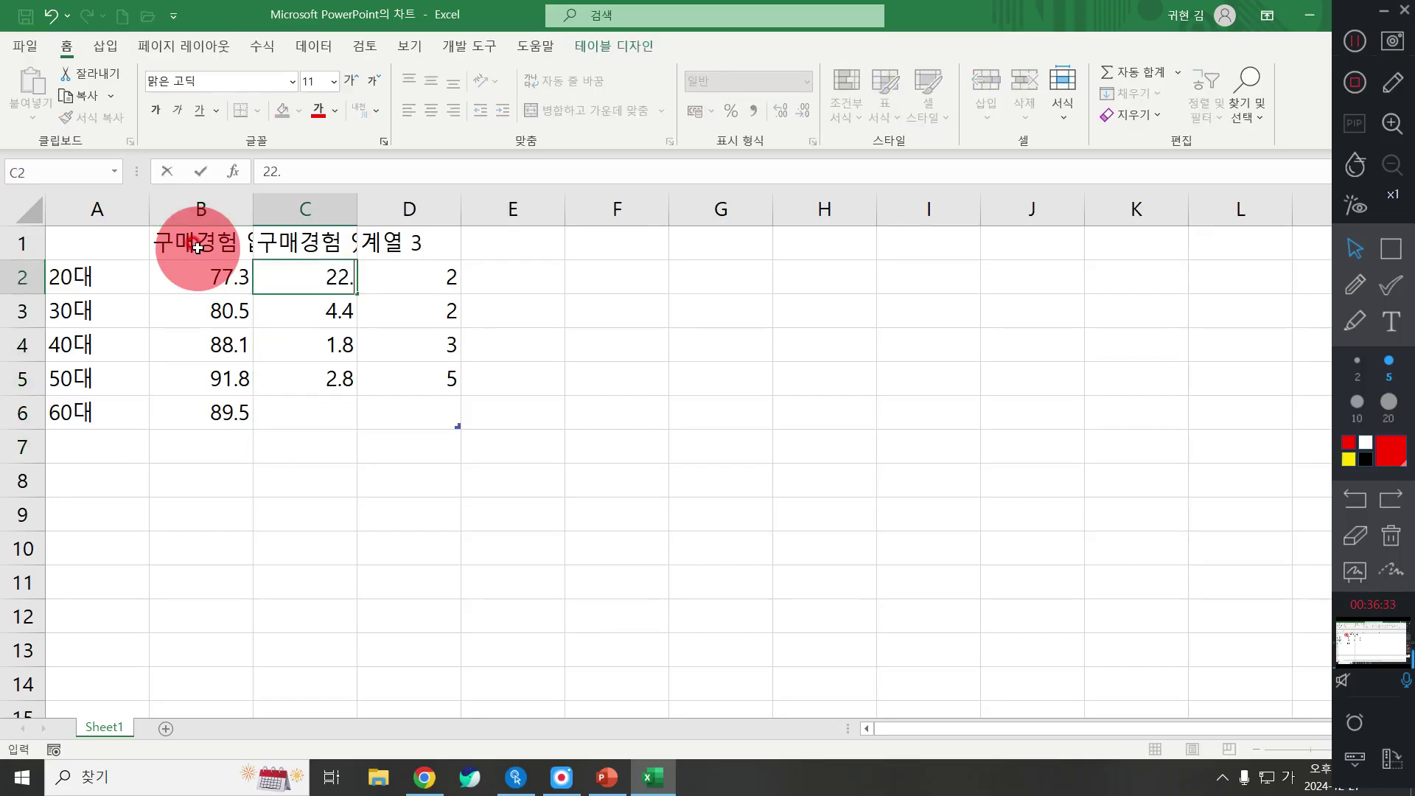
type("7")
key("Return")
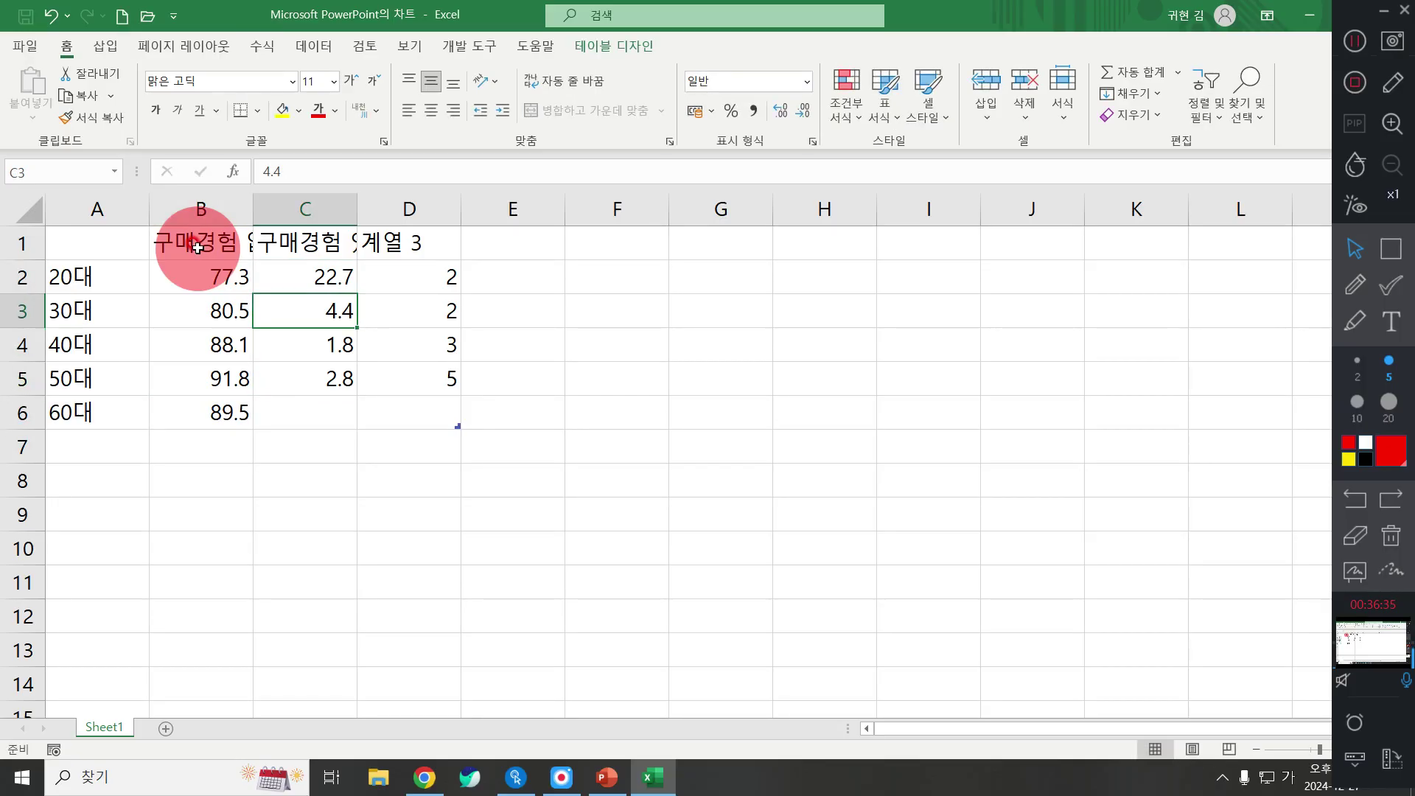
type("19.")
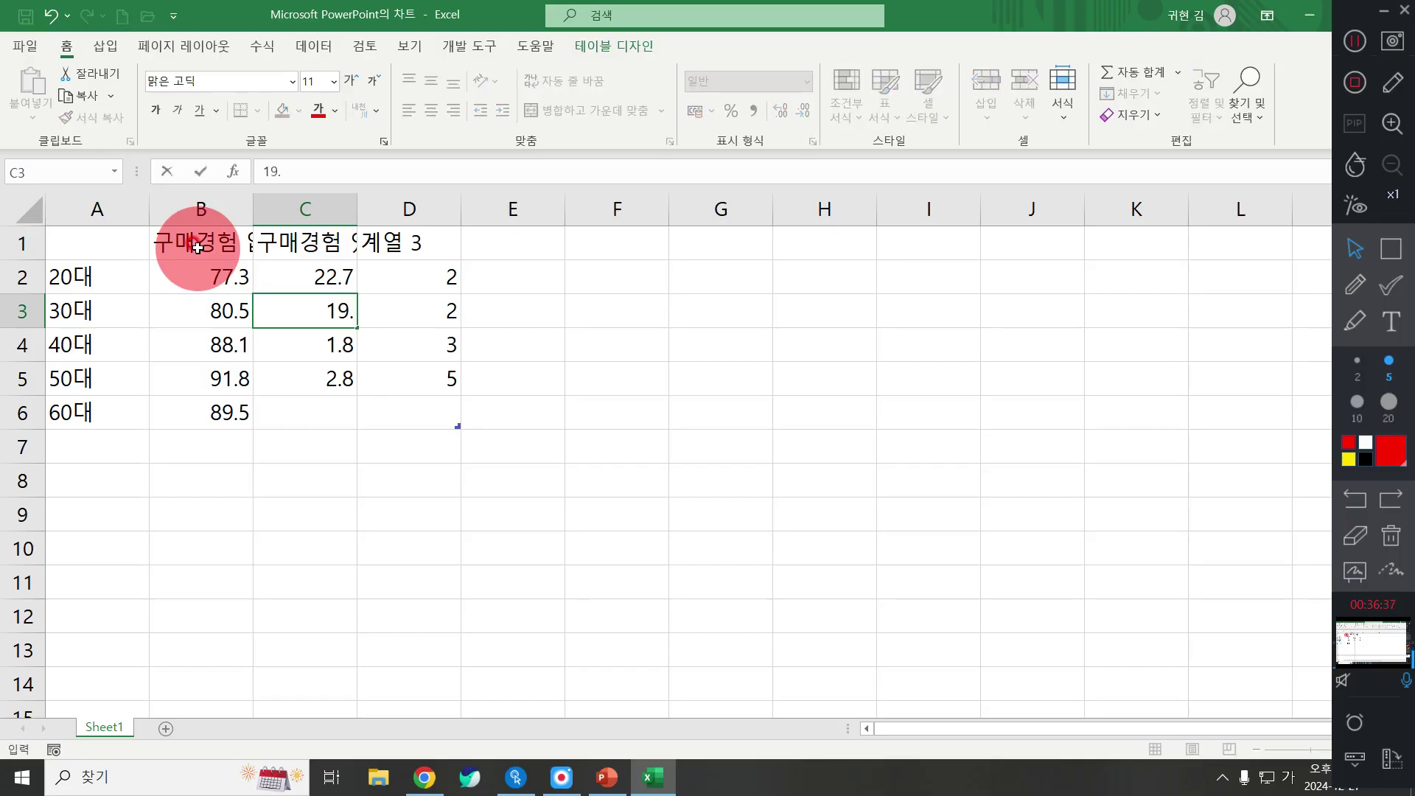
type("5")
key("Return")
Set the "구매경험 있음" values for 40대, 50대 and 60대 to 12.1, 8.2 and 10.5
type("12.1")
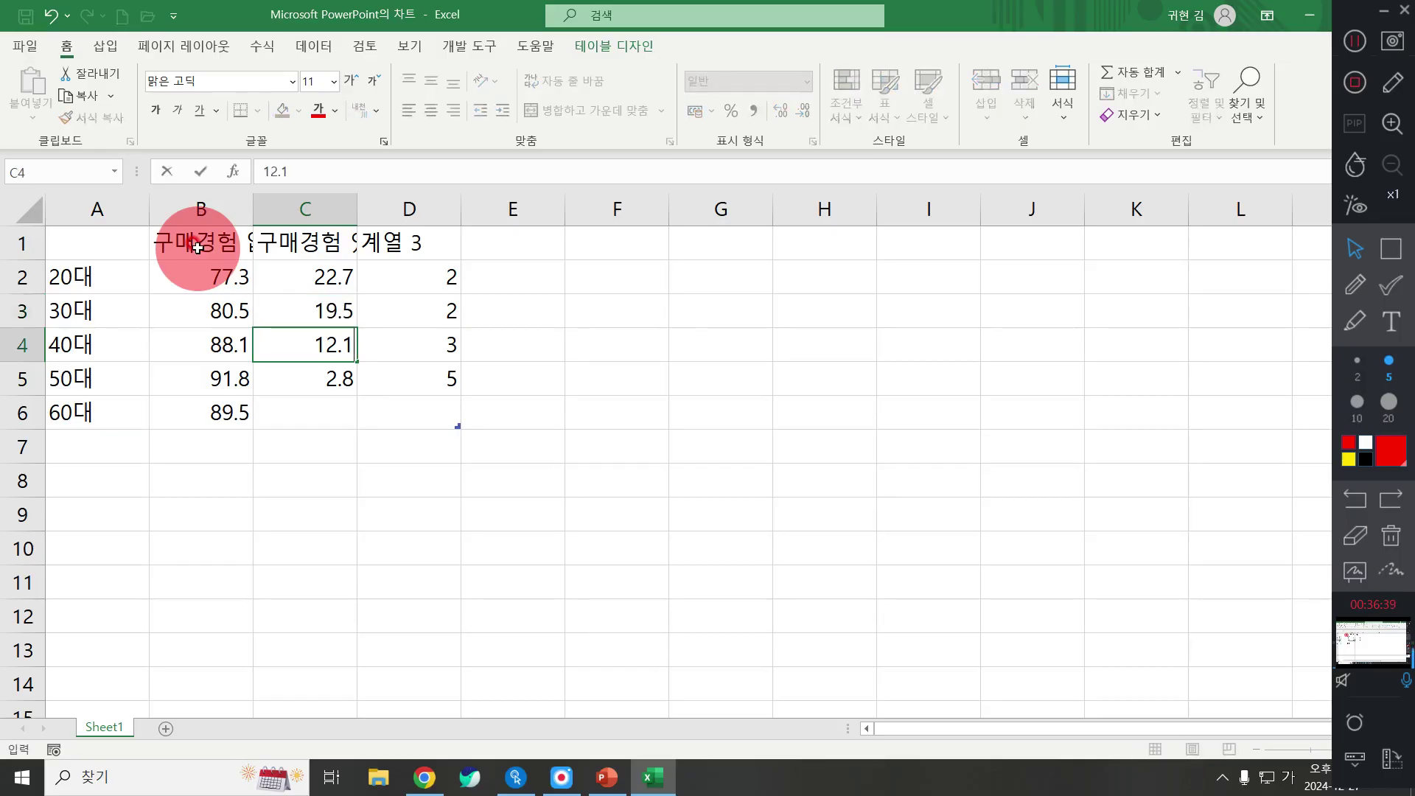
key("Return")
type("8.2")
key("Return")
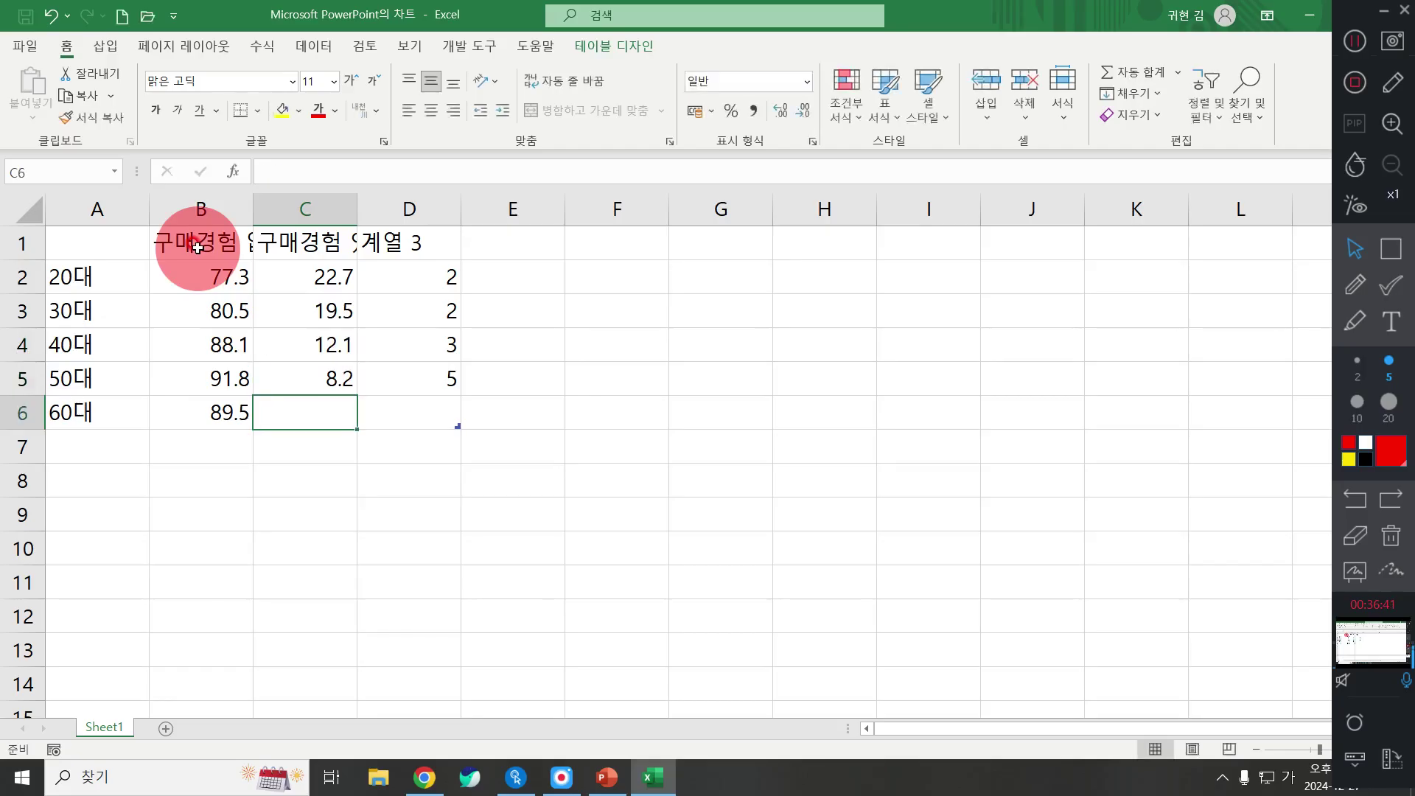
type("10.5")
key("Return")
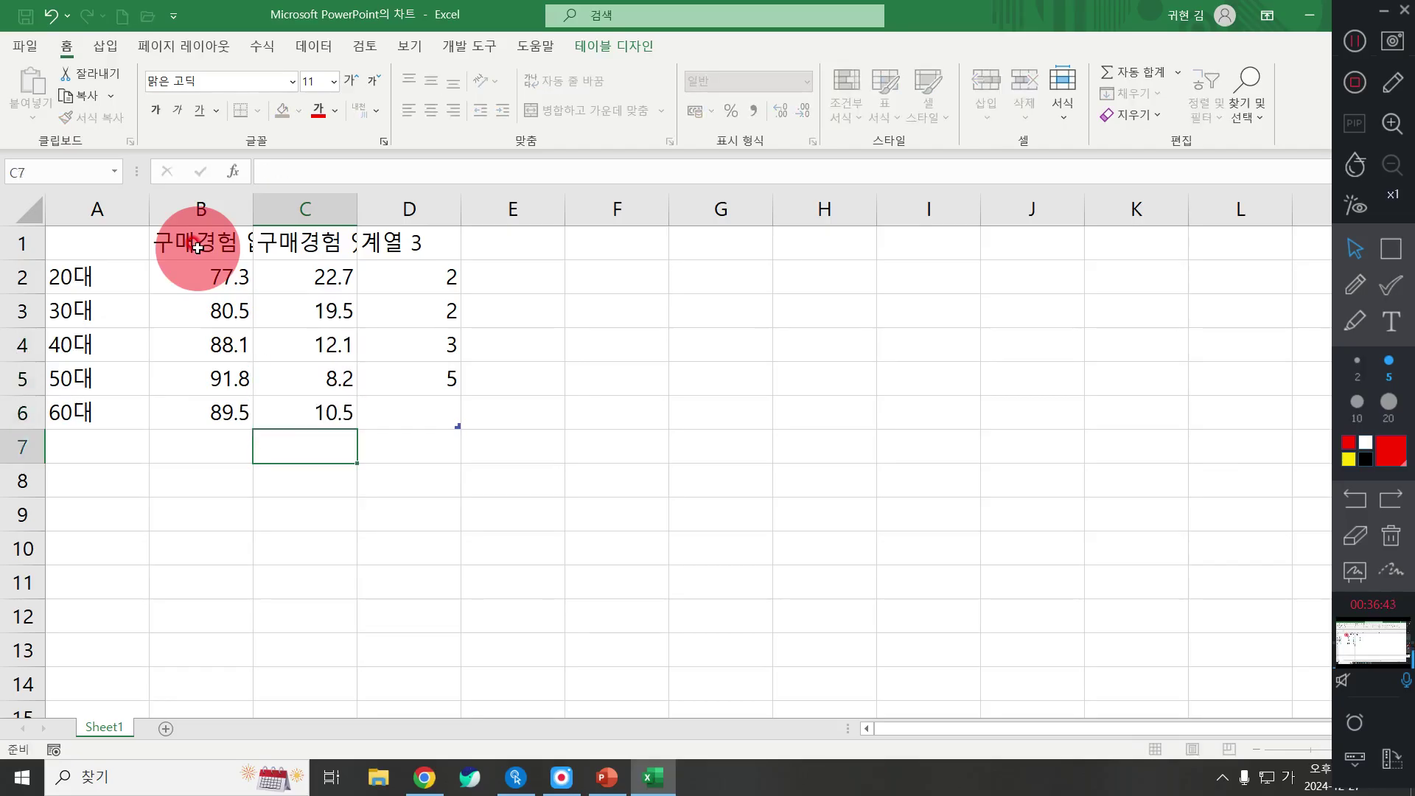
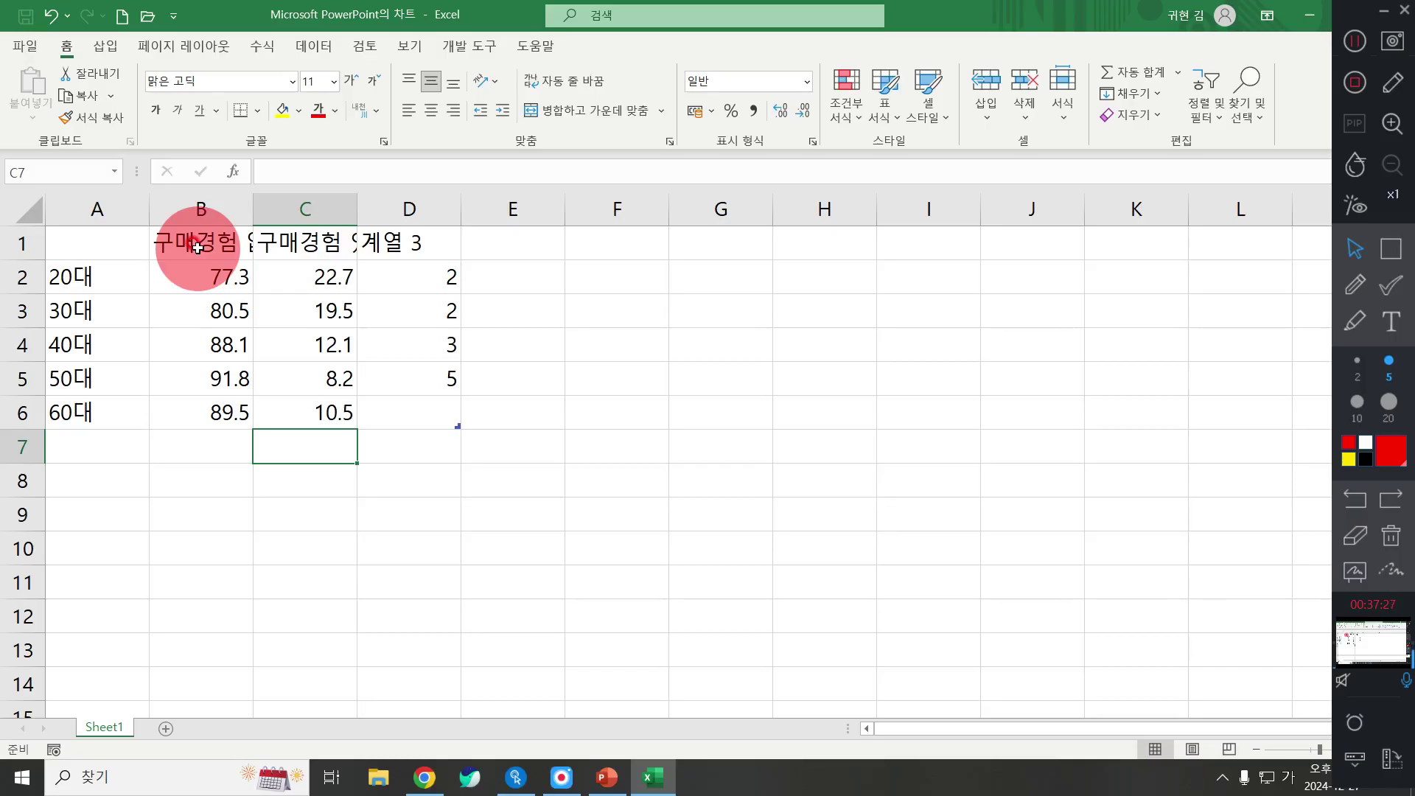
left_click(1349, 33)
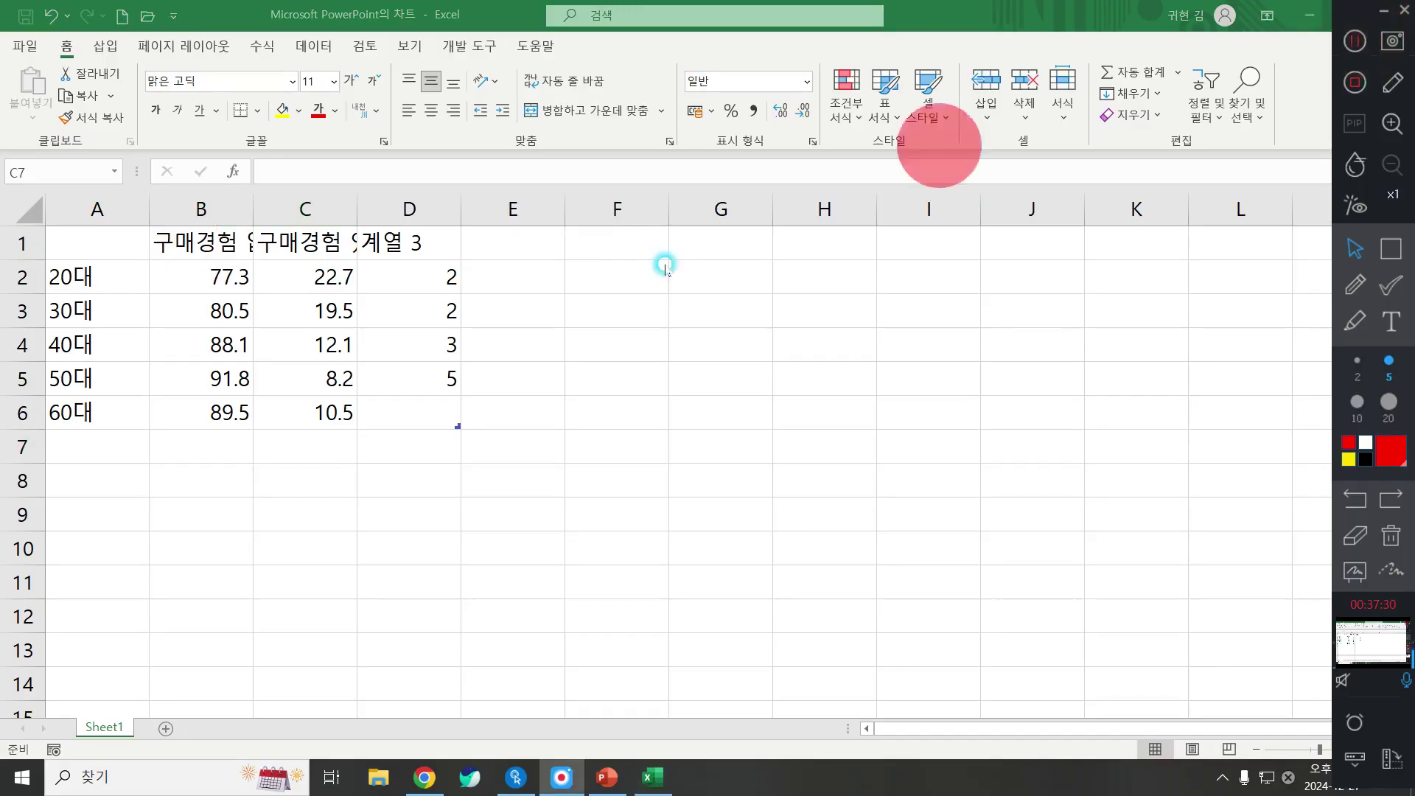
left_click(295, 438)
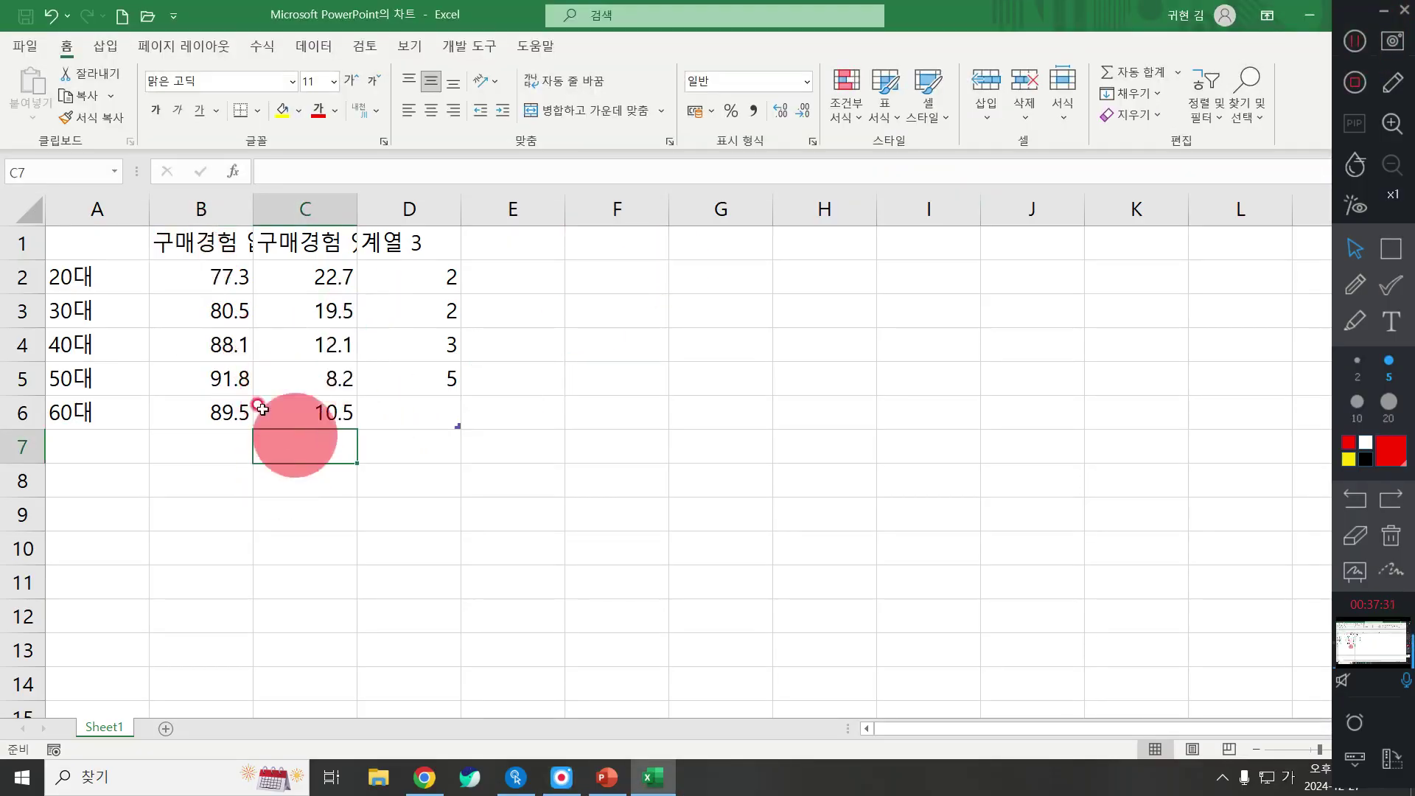
left_click(198, 374)
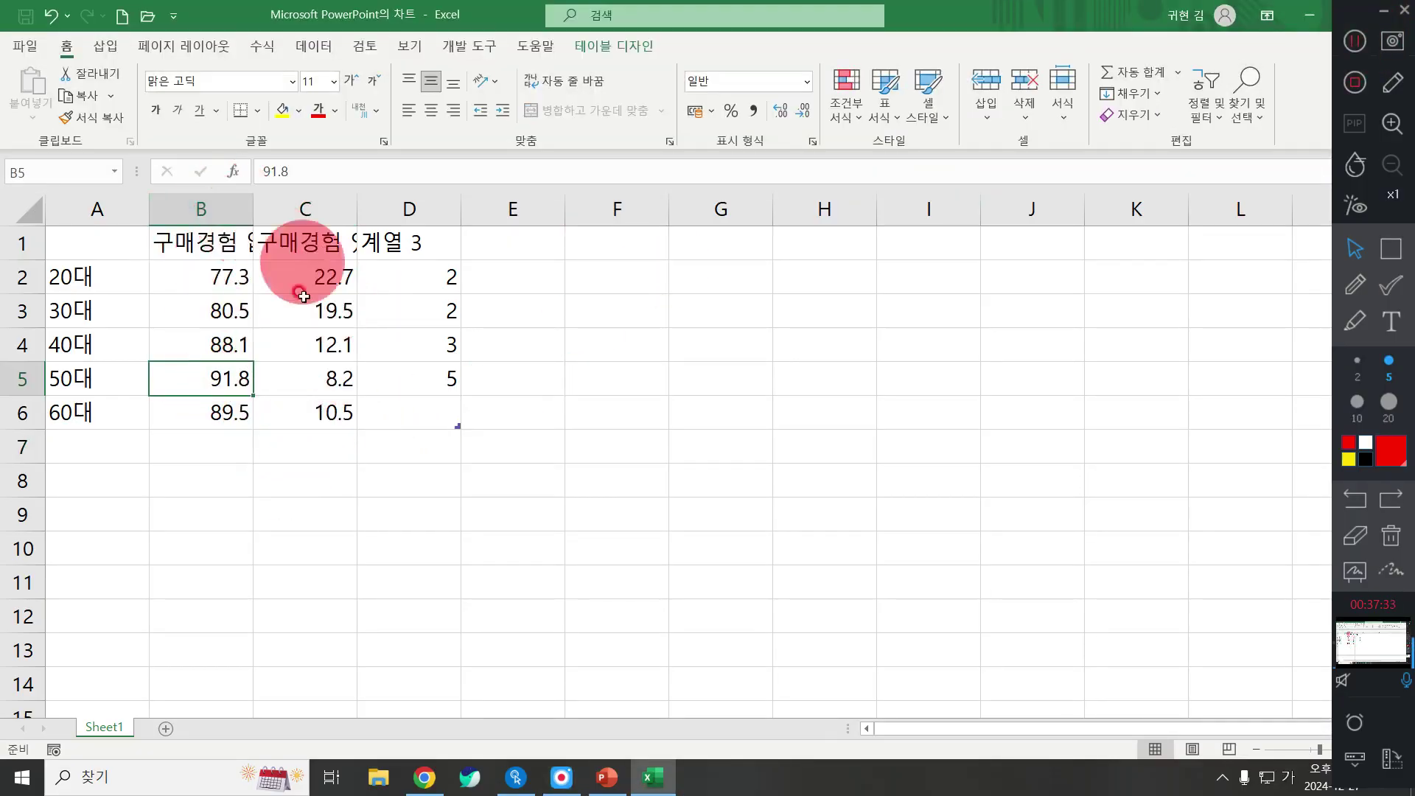
Auto-fit the widths of the "구매경험 없음" and "구매경험 있음" columns to their contents
double_click(253, 207)
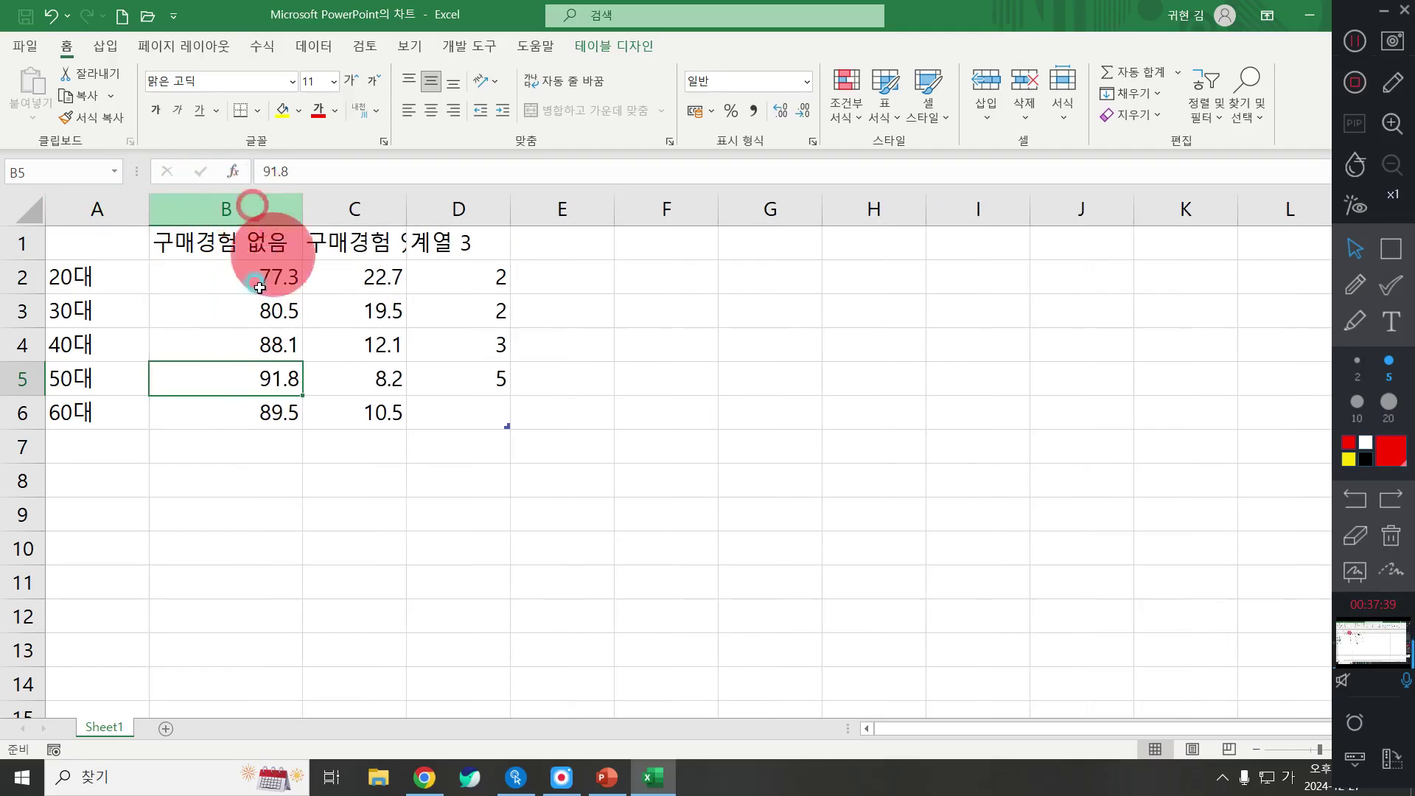
left_click(261, 212)
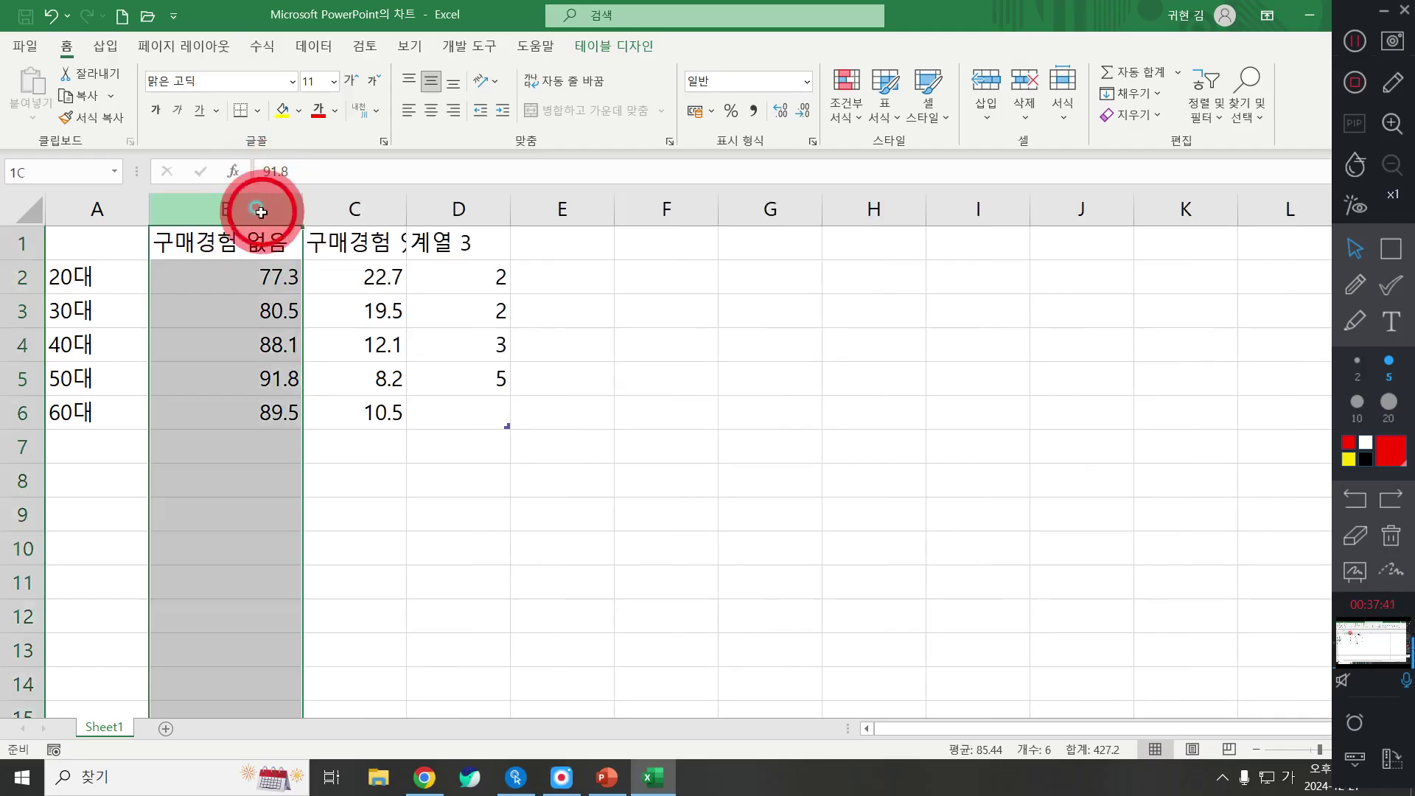
double_click(405, 199)
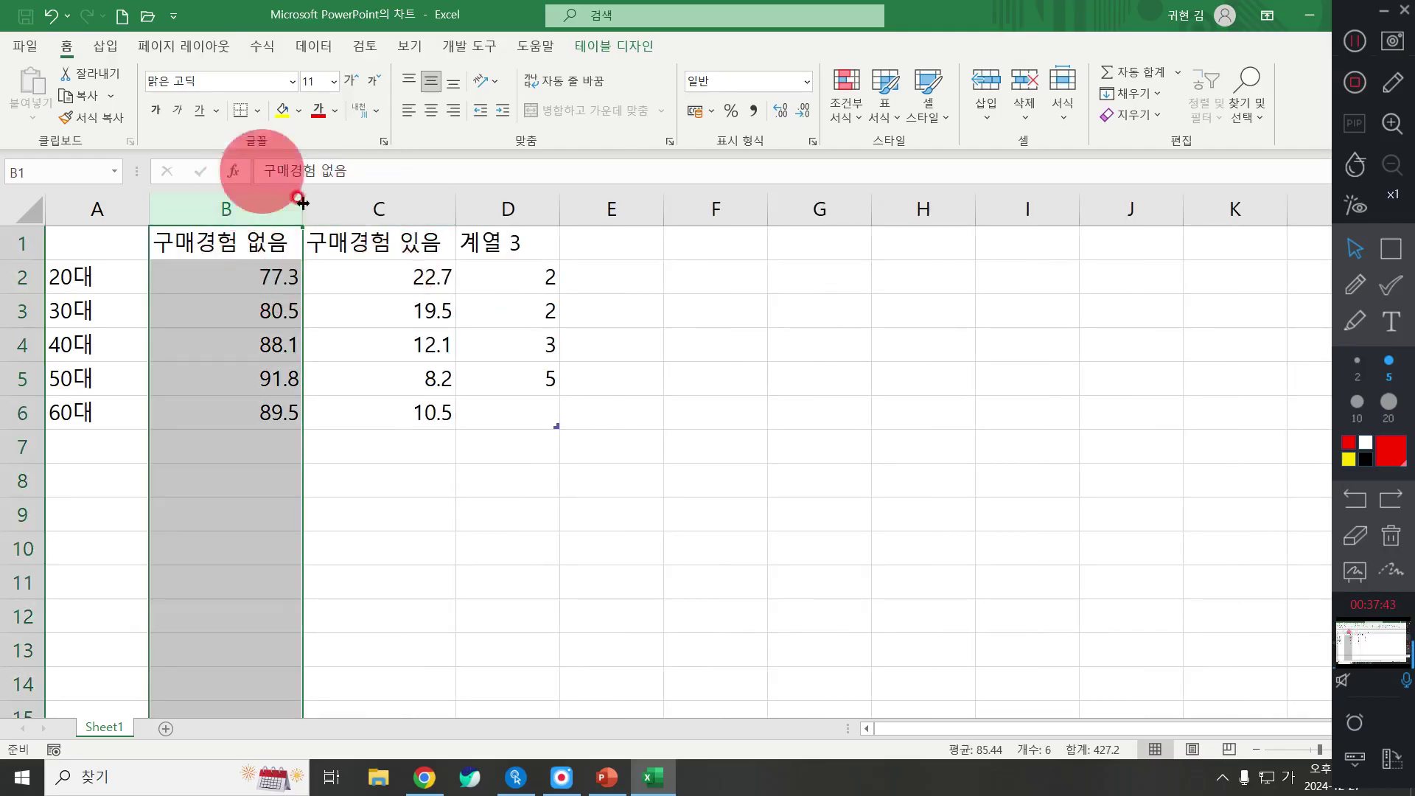
mouse_move(288, 205)
left_mouse_down()
mouse_move(221, 205)
mouse_move(315, 197)
mouse_move(300, 205)
left_mouse_up()
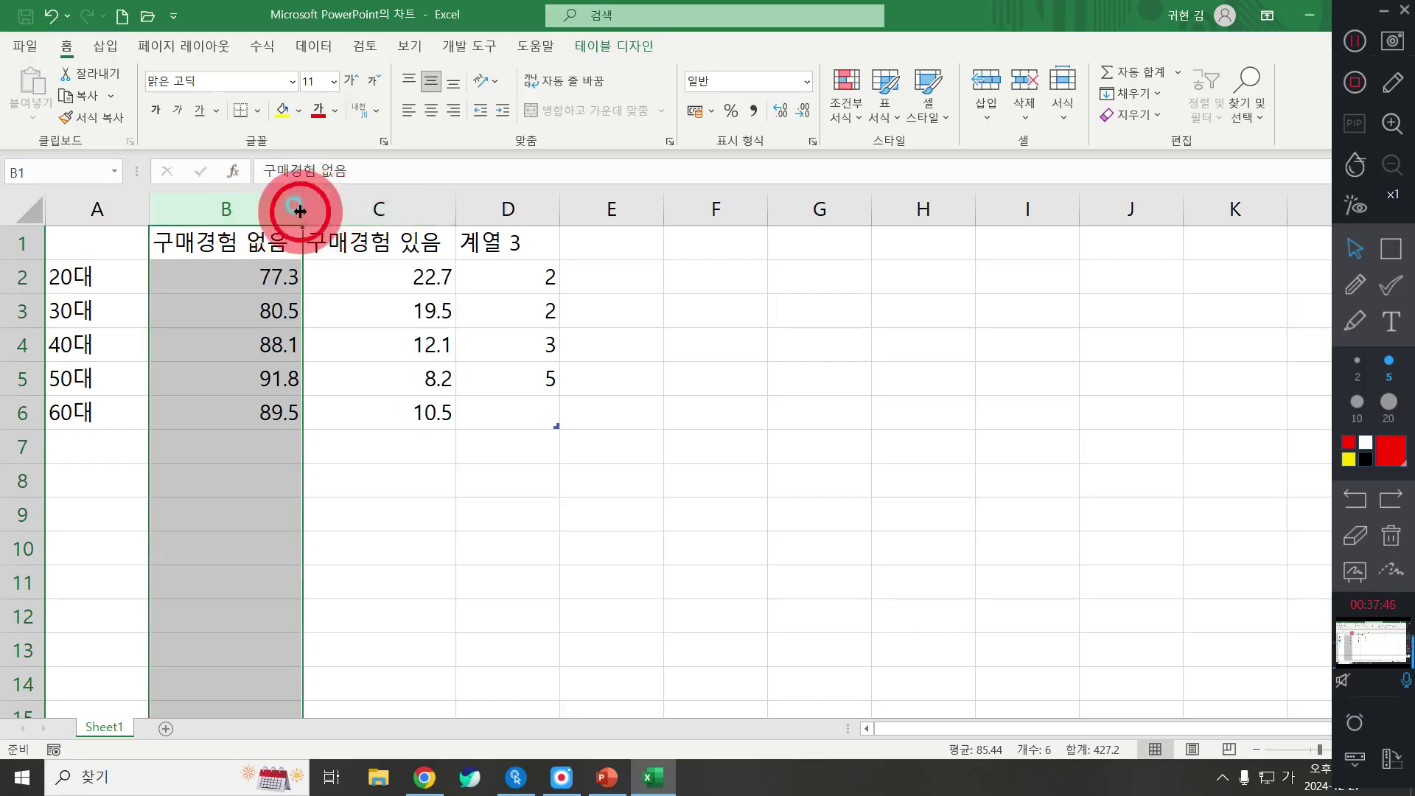
left_click(456, 206)
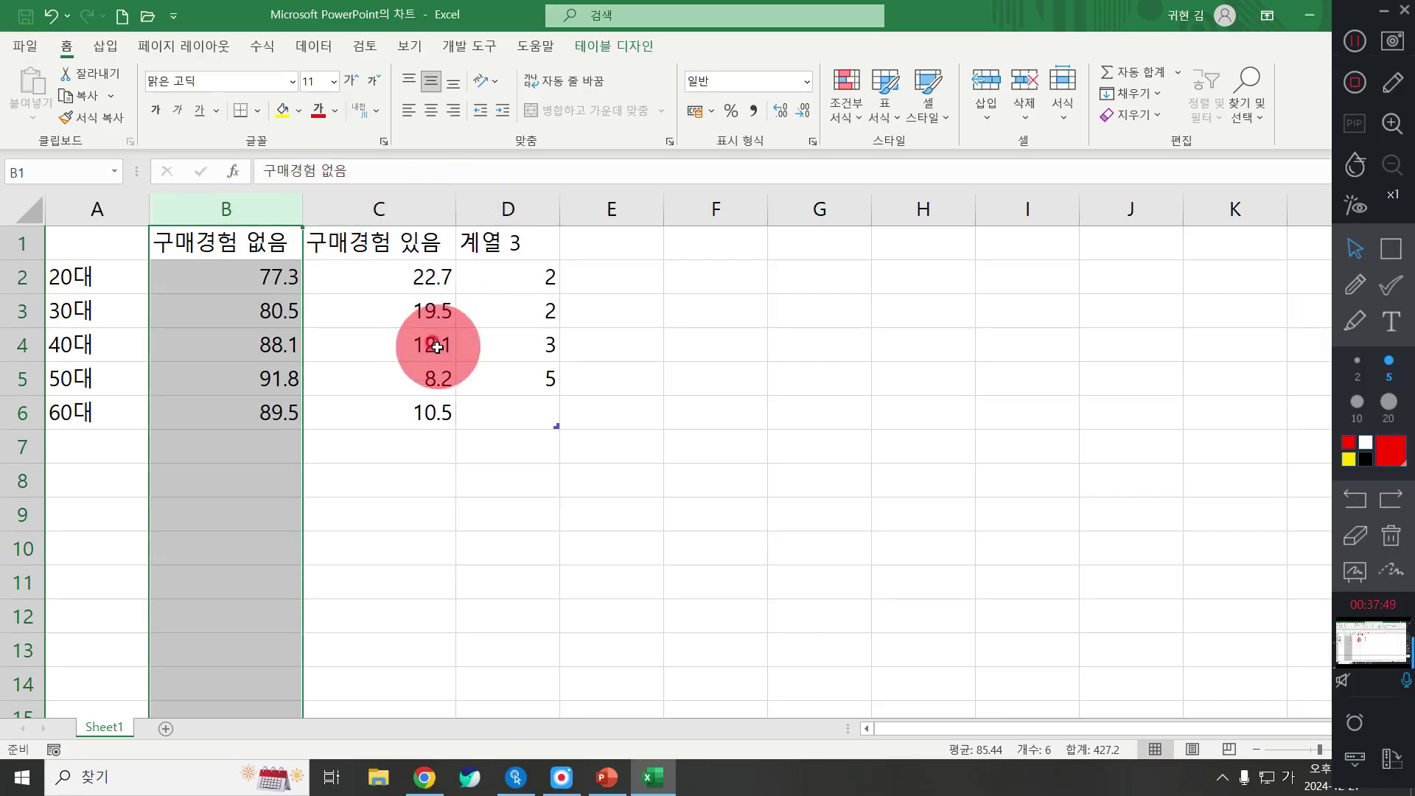
left_click(374, 406)
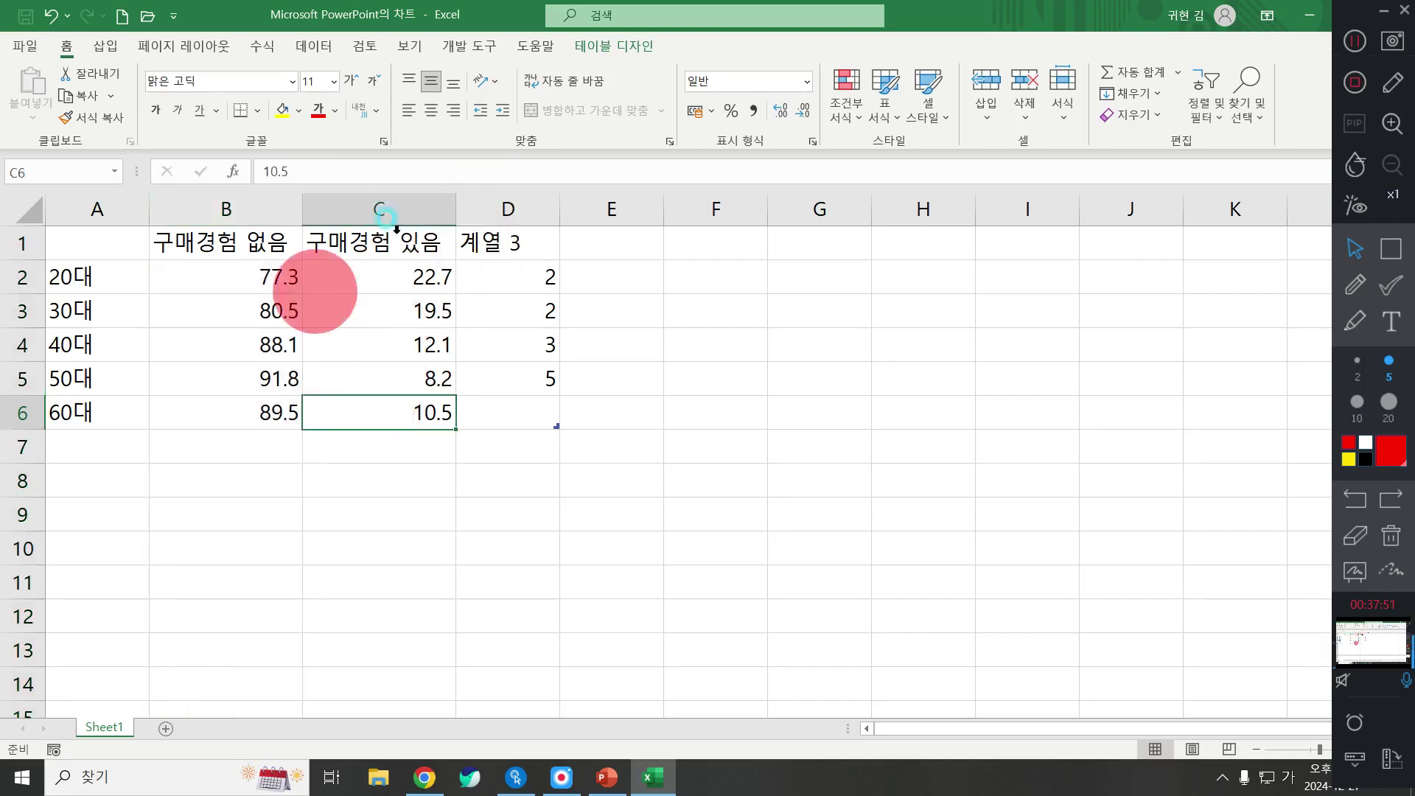
left_click(534, 426)
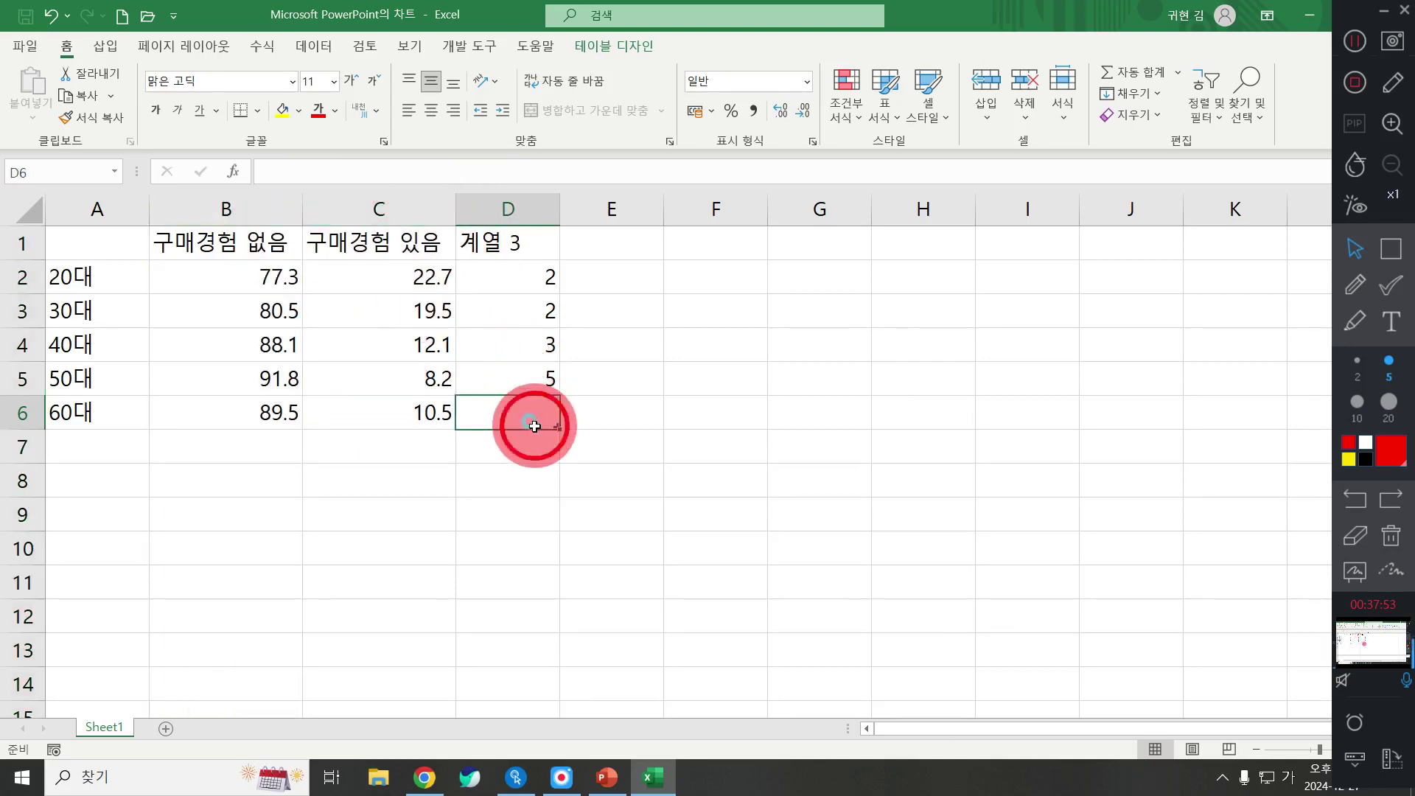
left_click(673, 315)
left_click(516, 199)
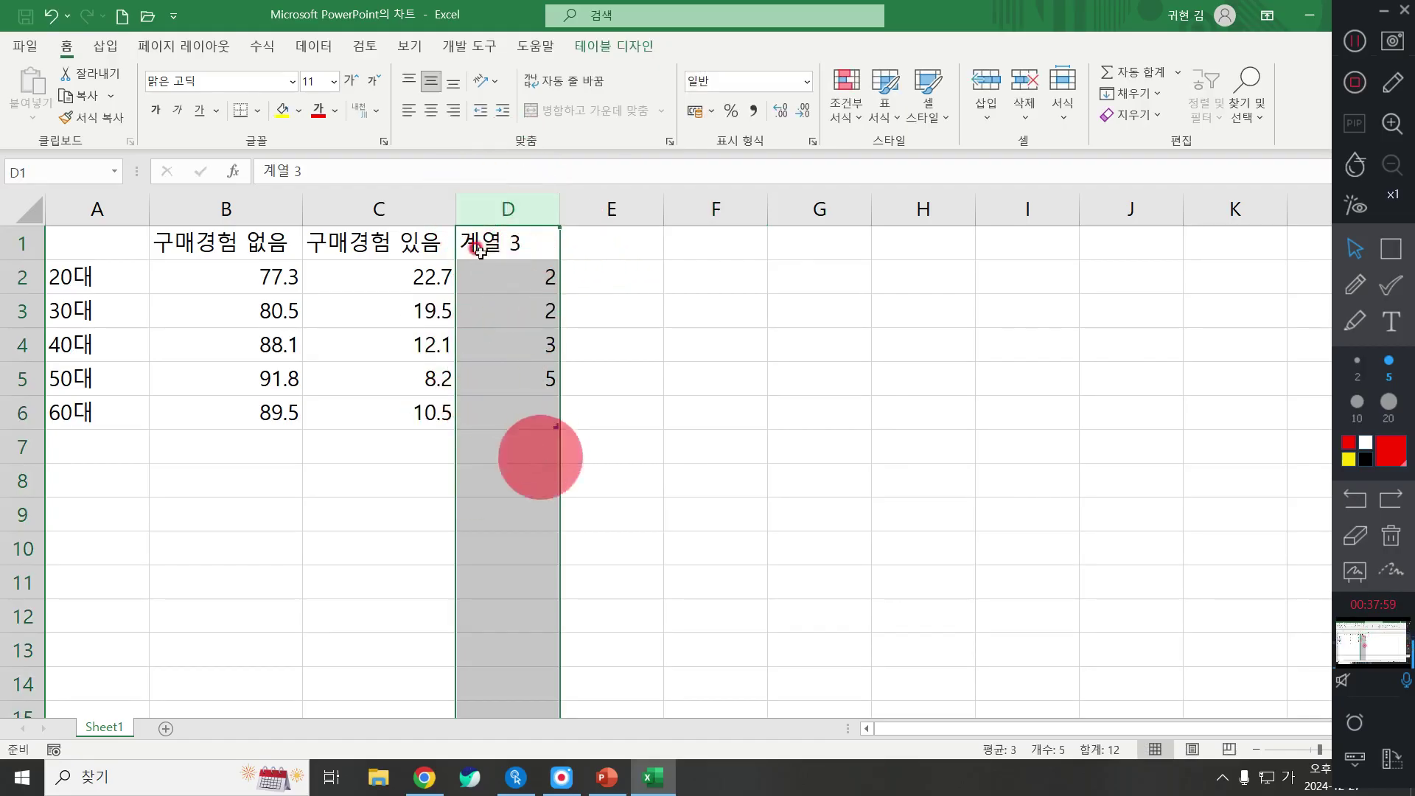
left_click(583, 339)
left_click_drag(516, 247, 523, 413)
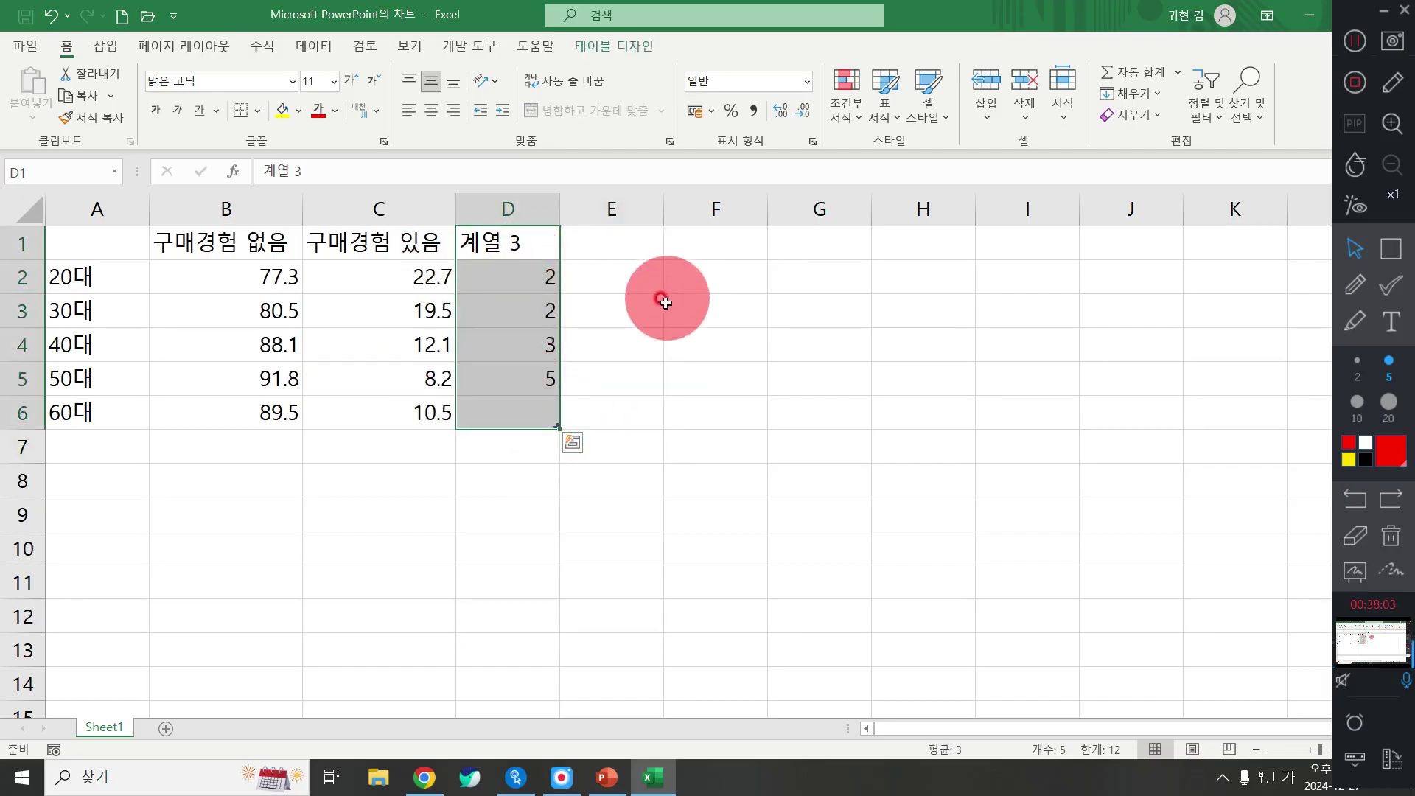
left_click(703, 435)
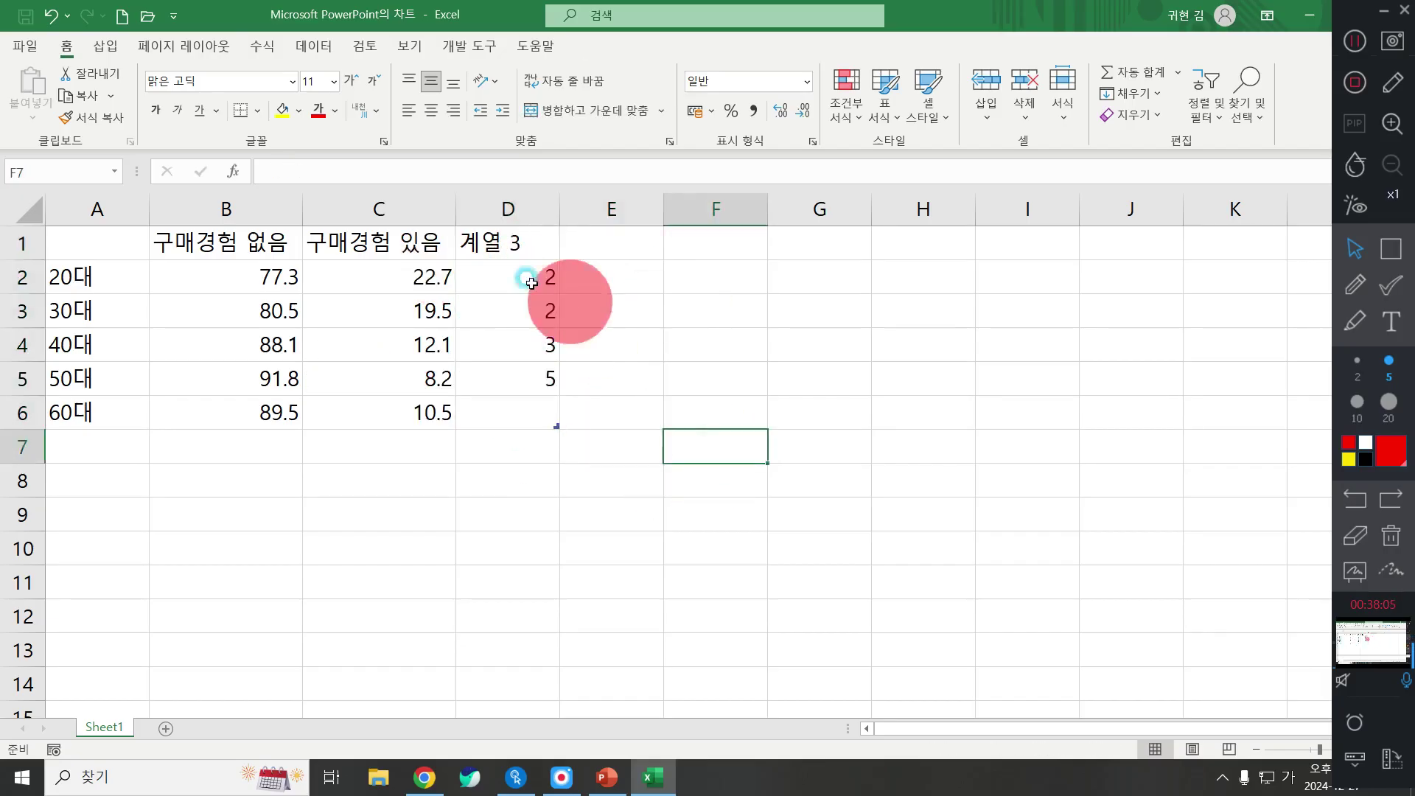
Try deleting the entire "계열 3" column from the chart data, and undo the deletion
right_click(518, 212)
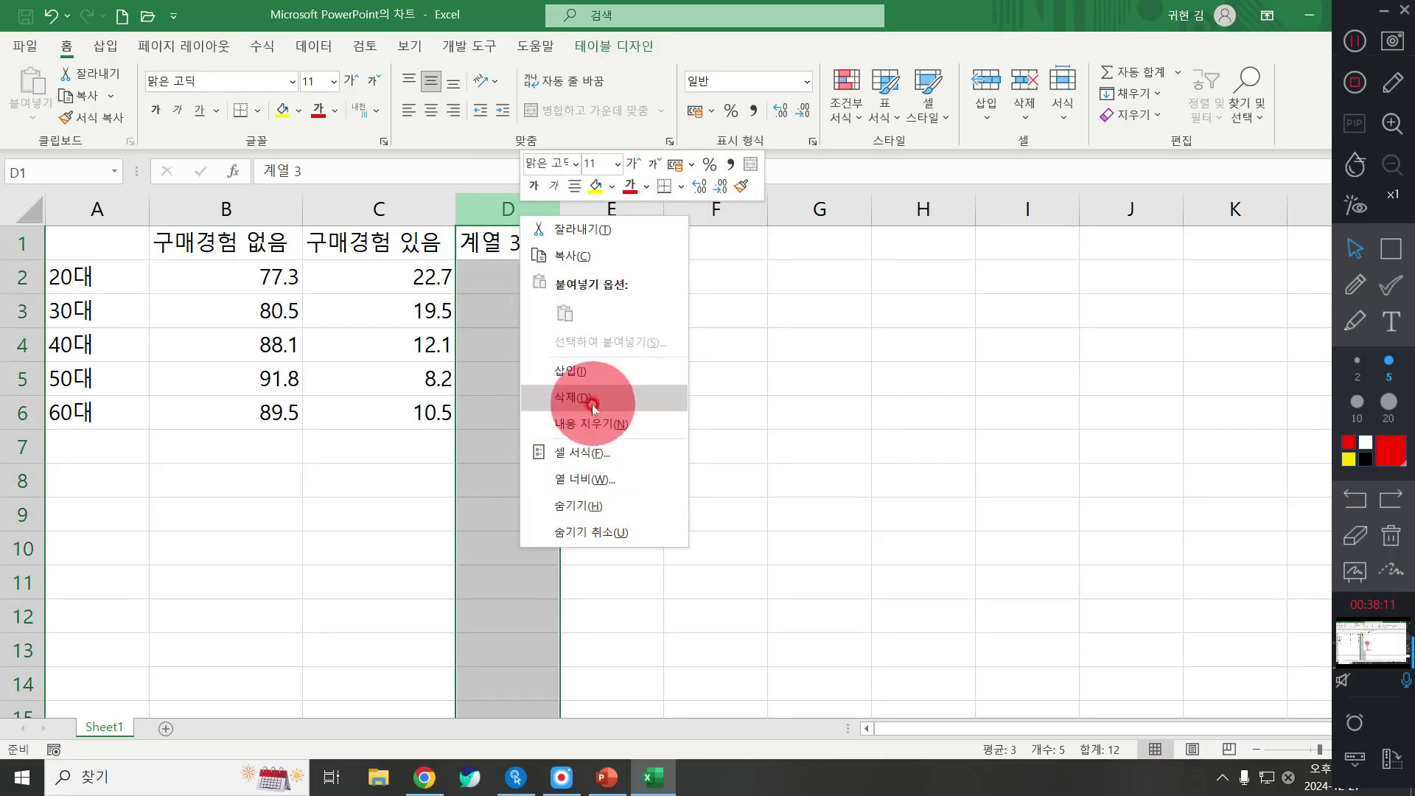
left_click(649, 398)
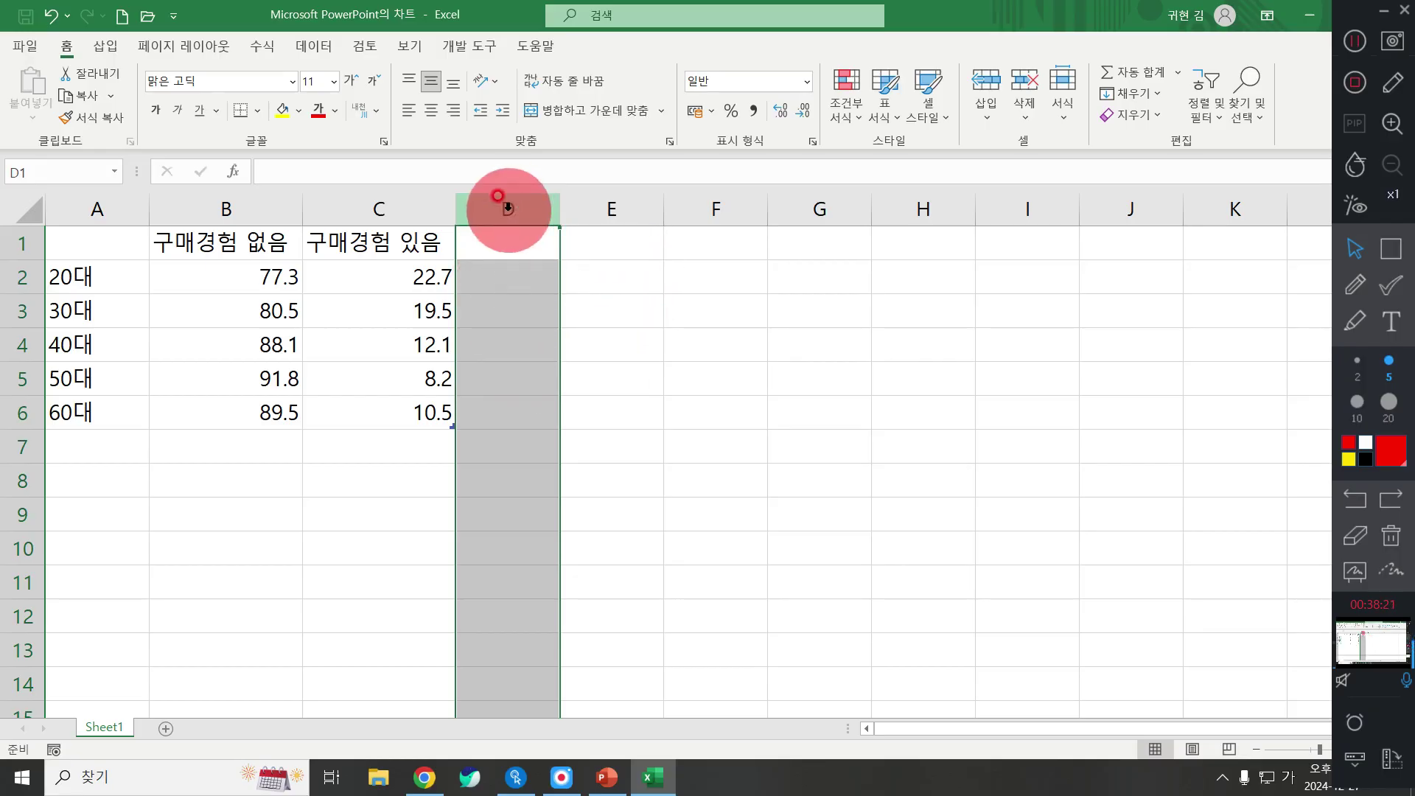
left_click(563, 346)
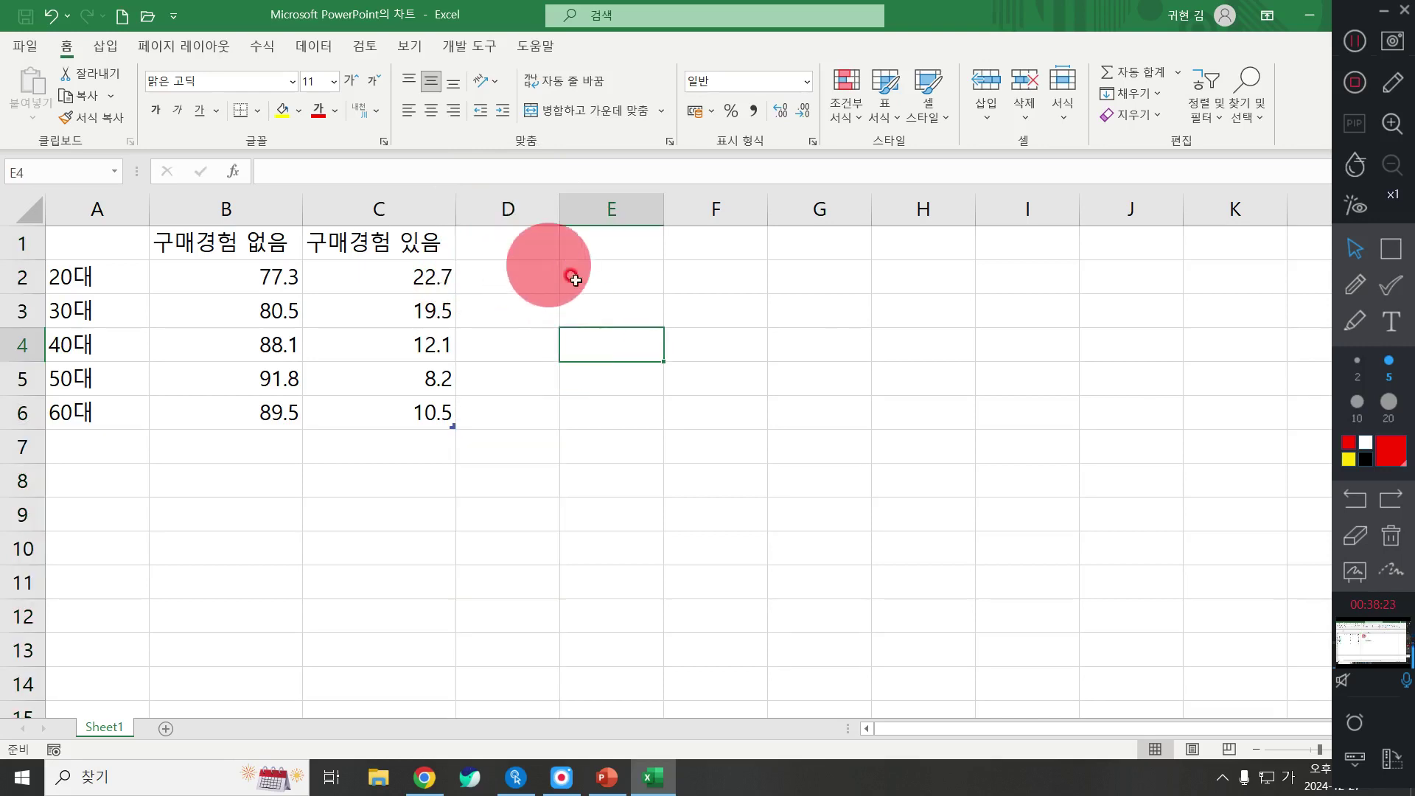
key("ctrl+z")
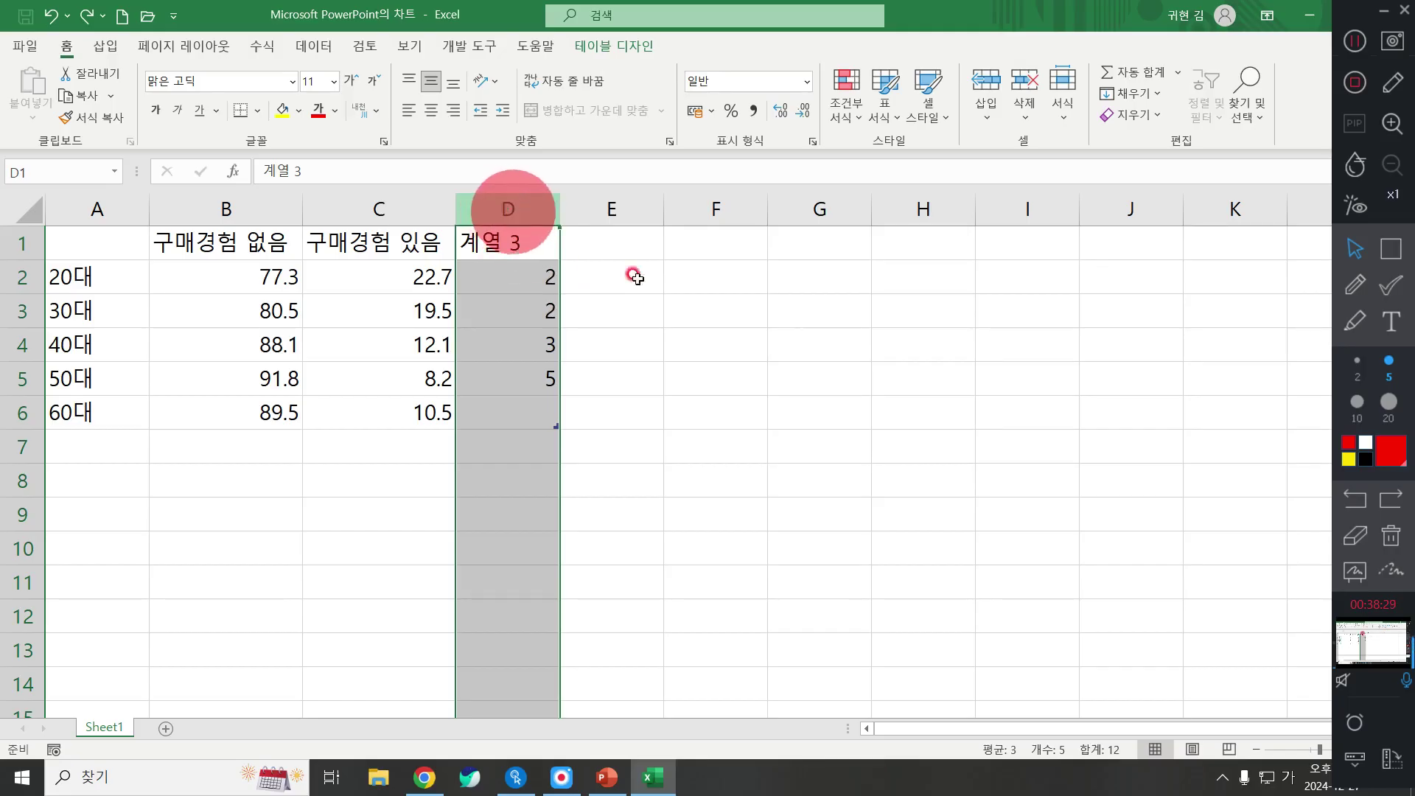
left_click(635, 303)
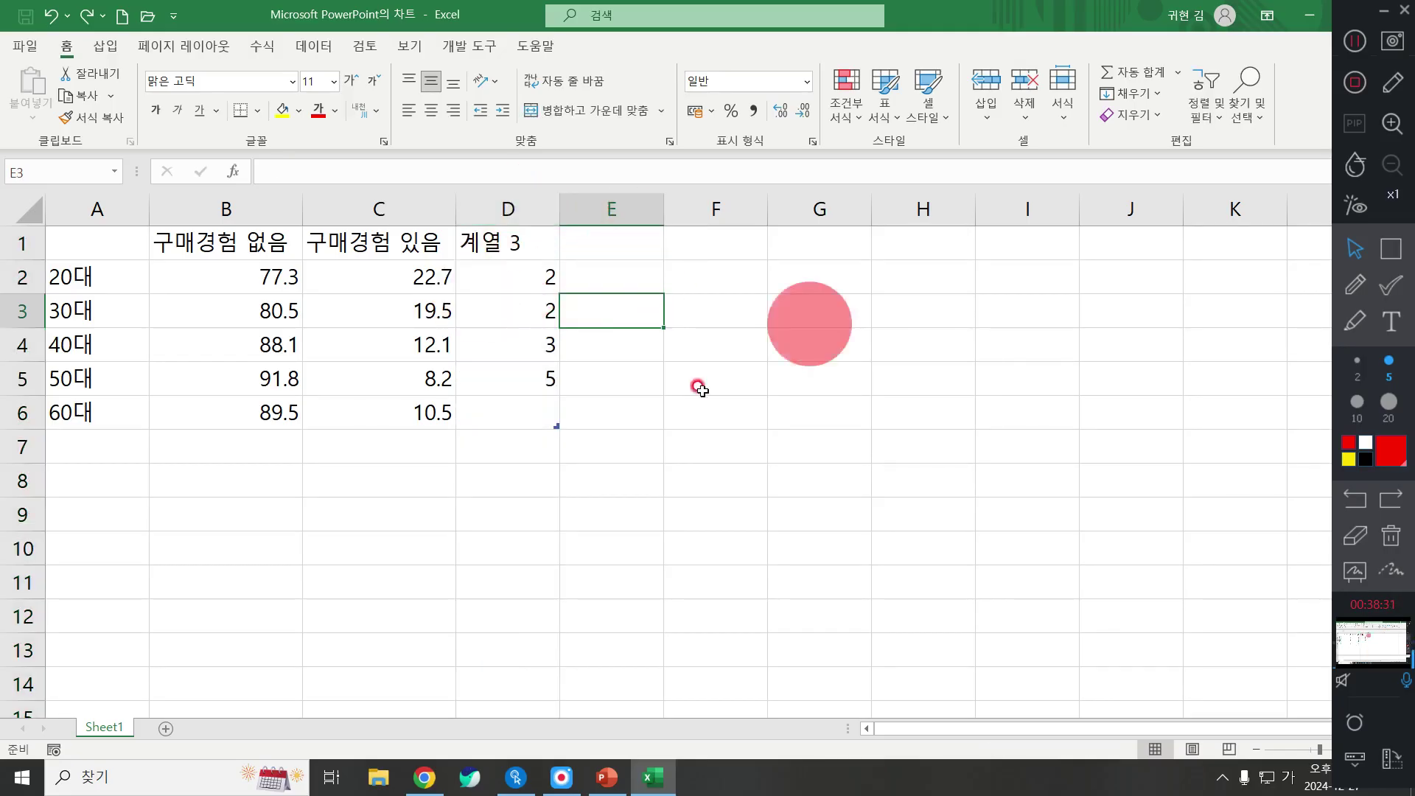
left_click(679, 350)
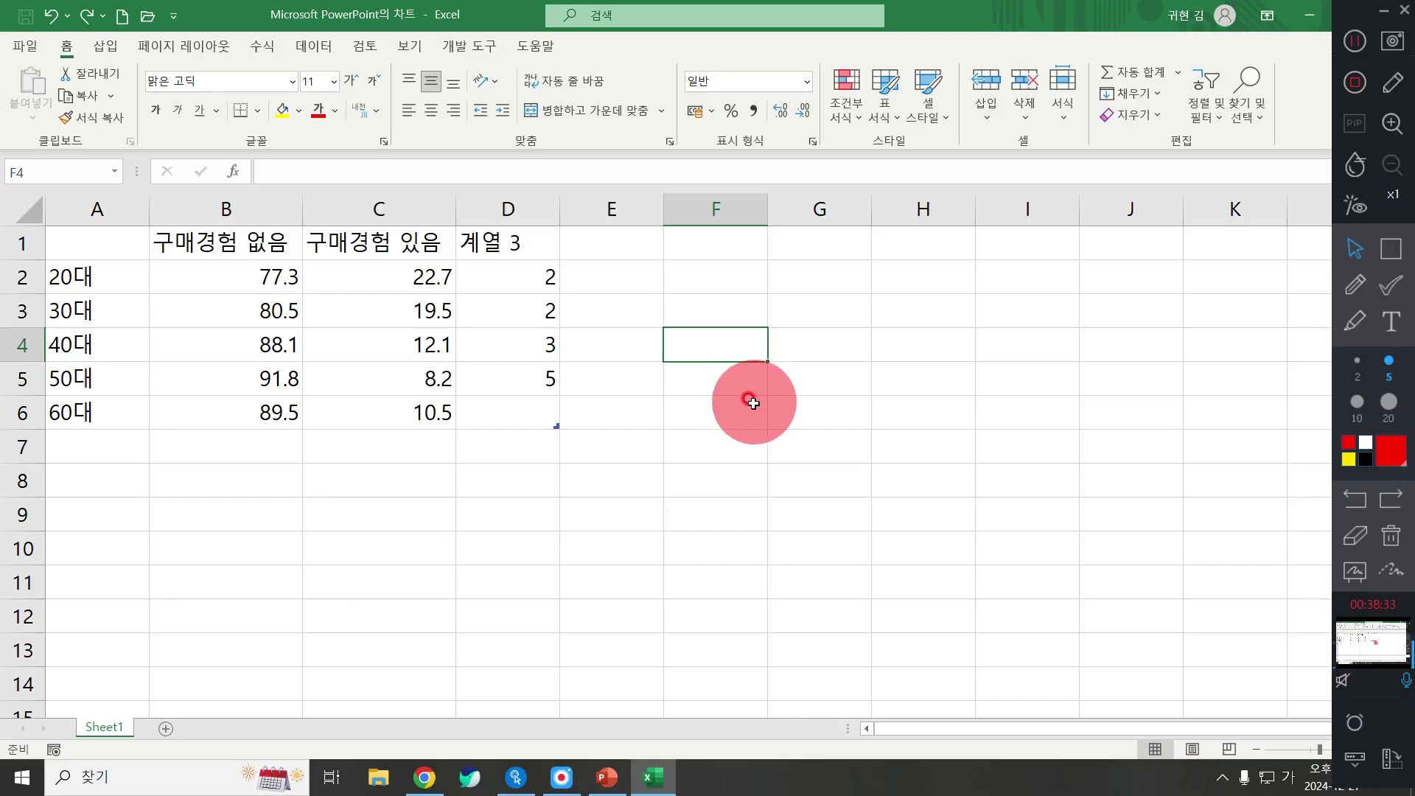
Delete the unused "계열 3" column from the chart data sheet
right_click(498, 213)
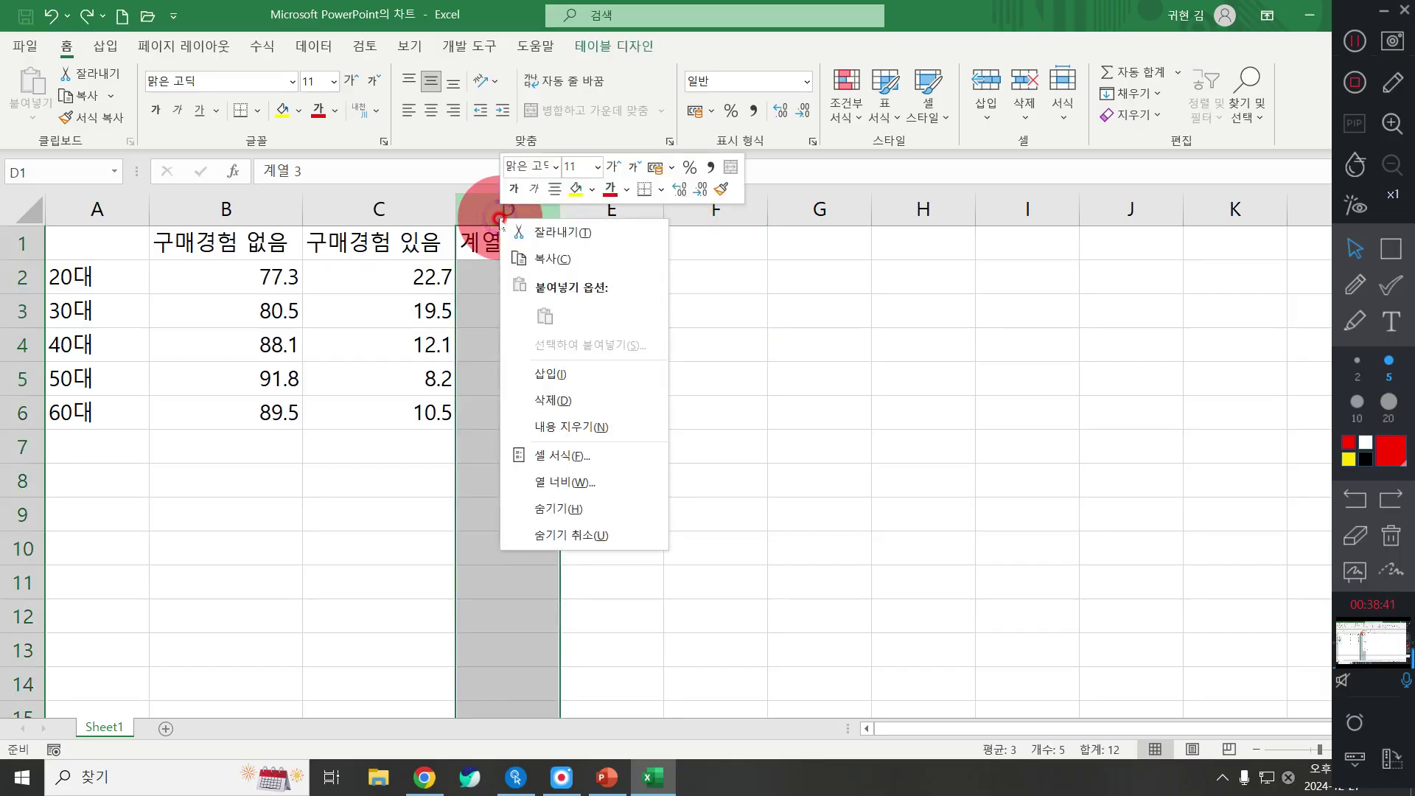
left_click(574, 401)
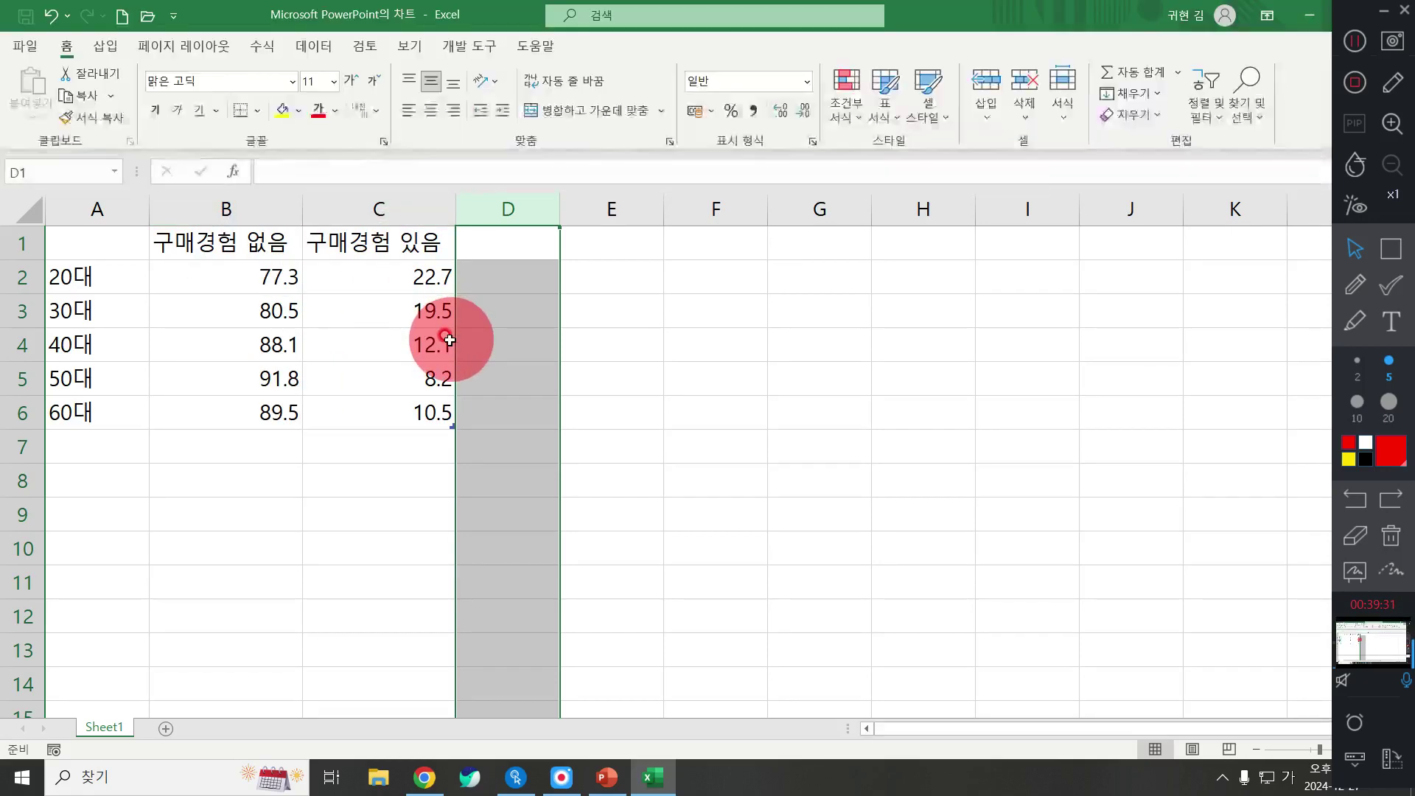
left_click(339, 341)
Check the chart against its data range, close the chart data sheet and select the combo chart on slide 5
left_click_drag(978, 35, 442, 205)
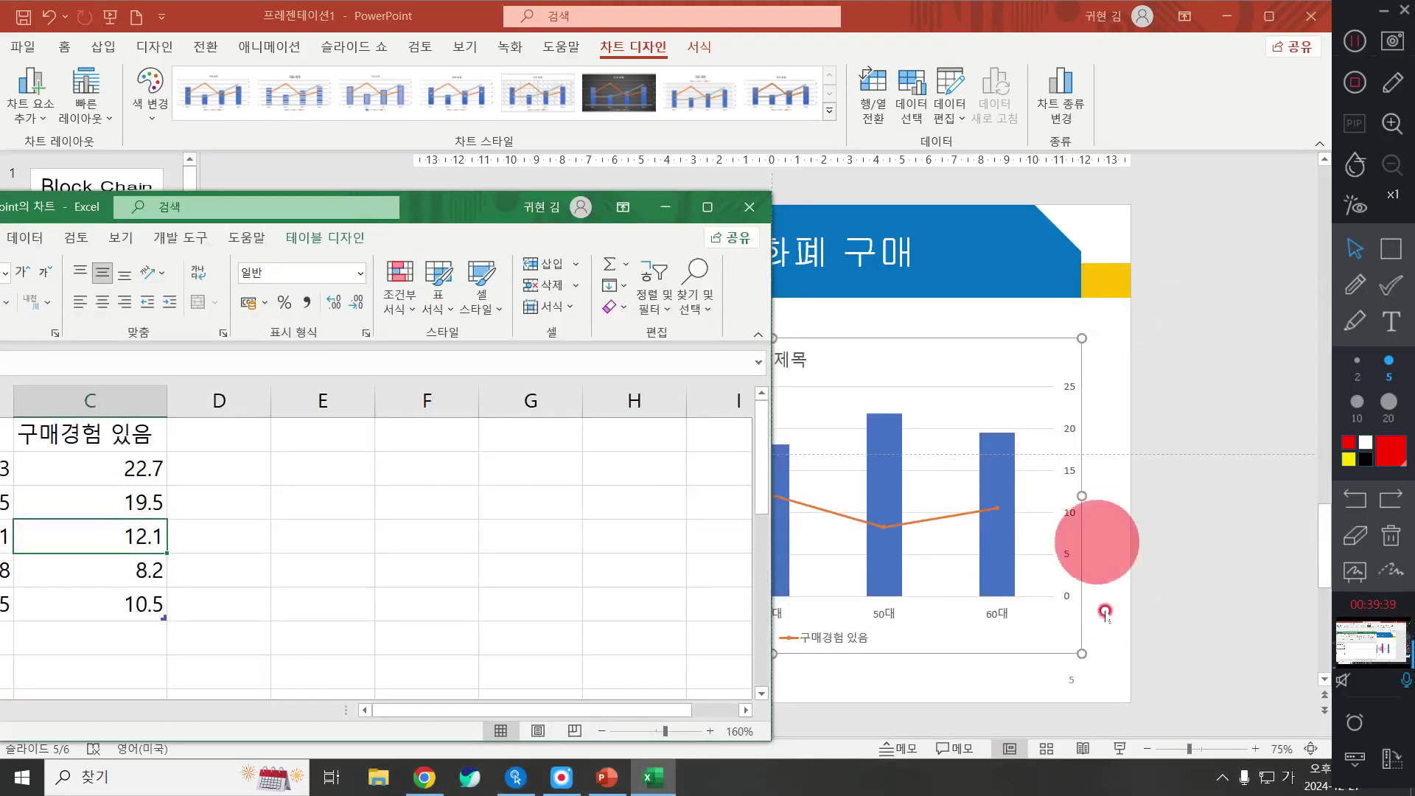
left_click_drag(480, 205, 872, 141)
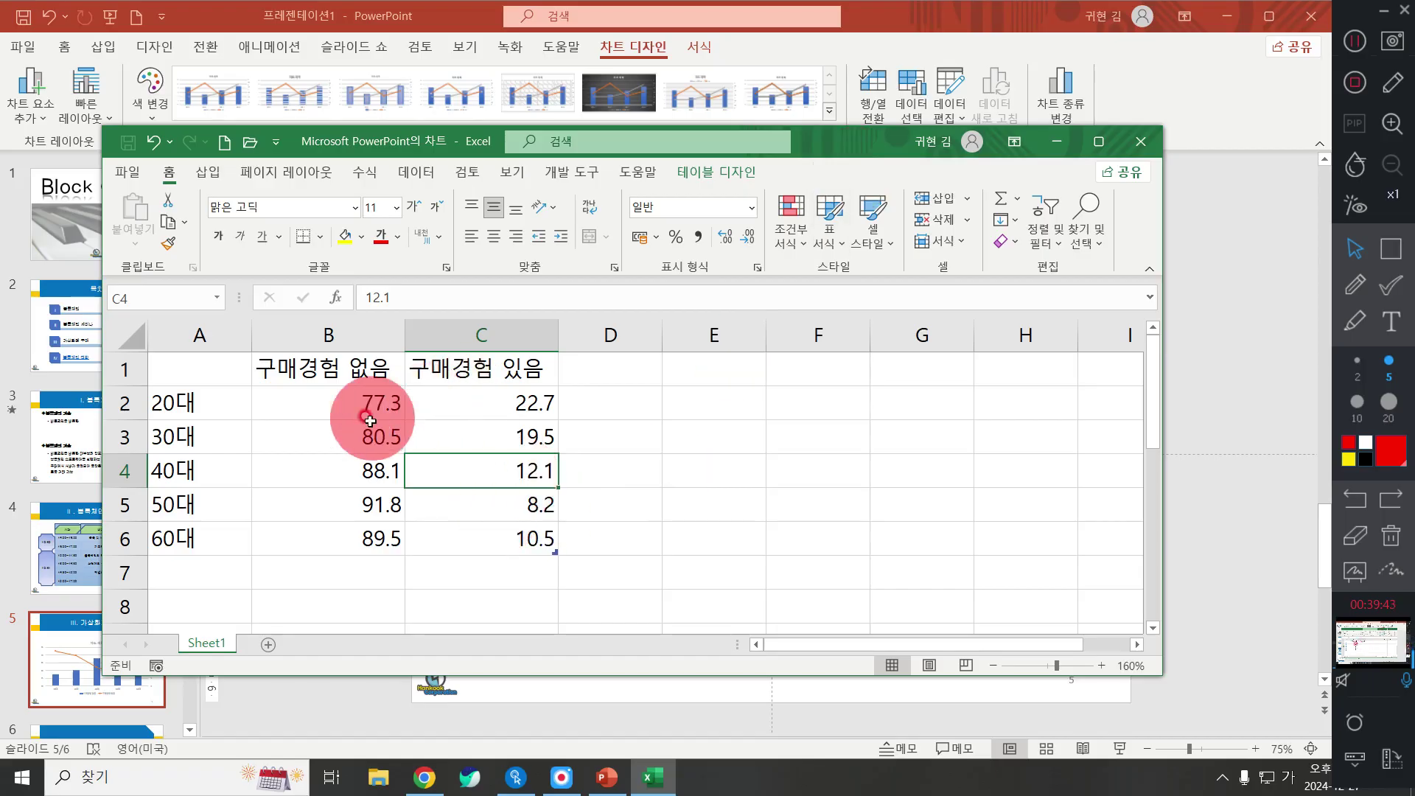
left_click_drag(364, 404, 498, 558)
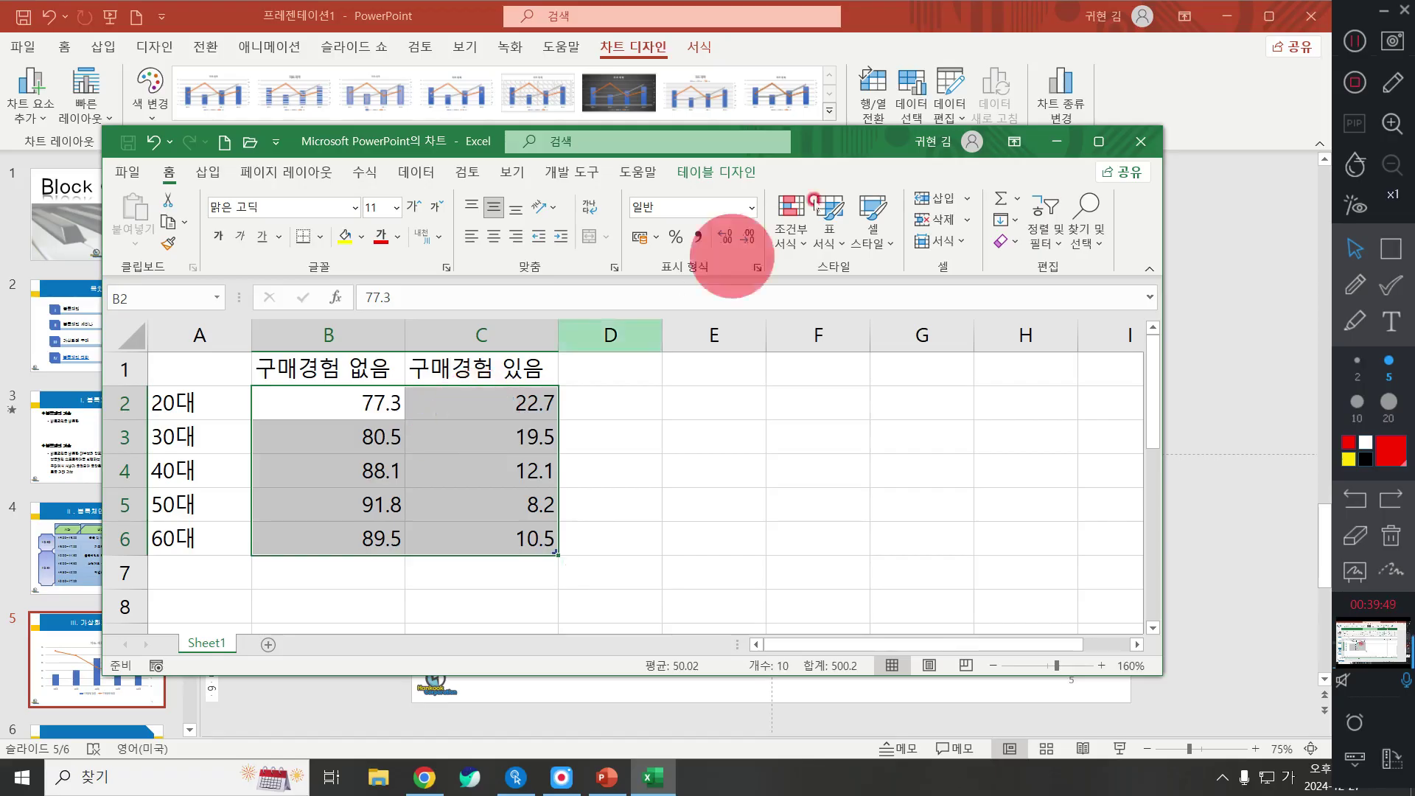
left_click(1098, 140)
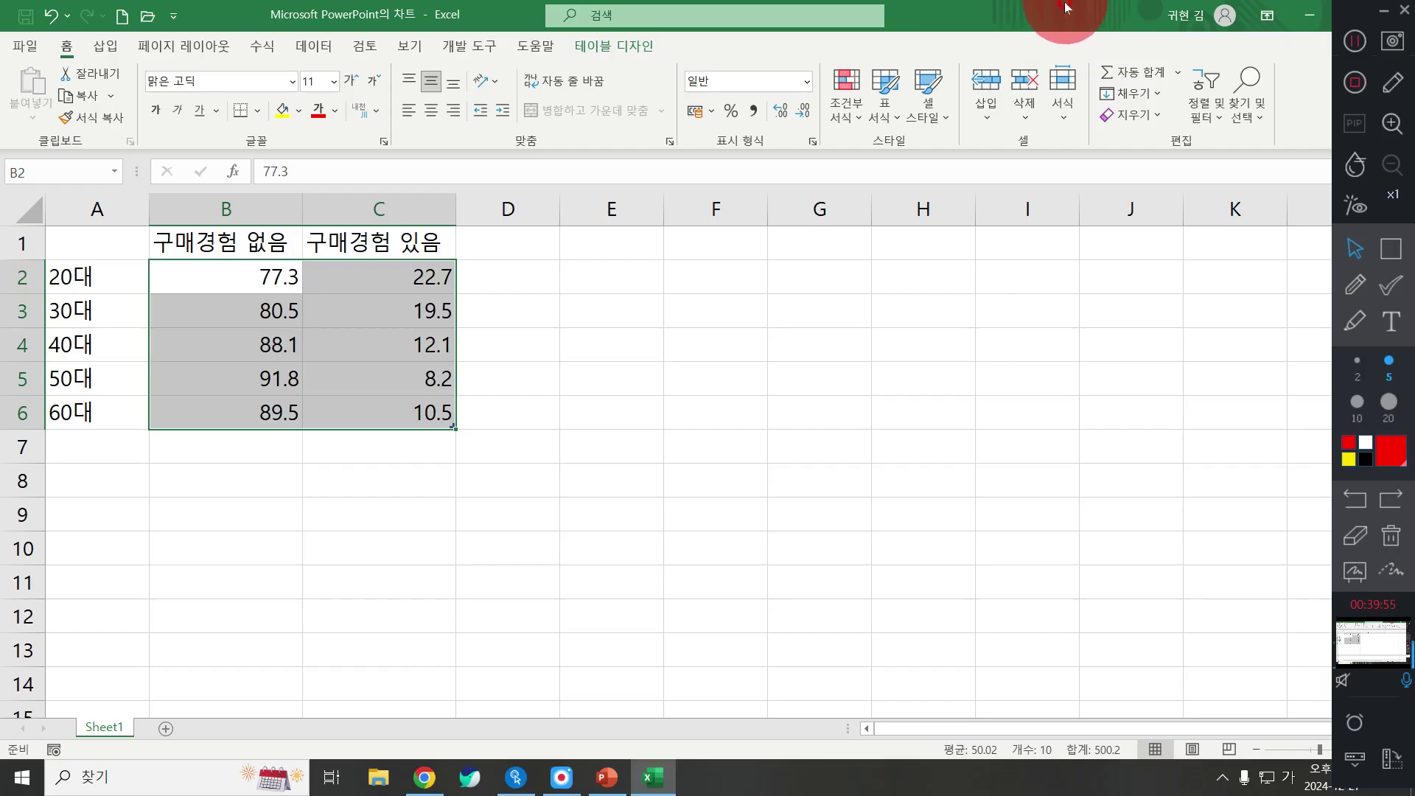
double_click(1011, 11)
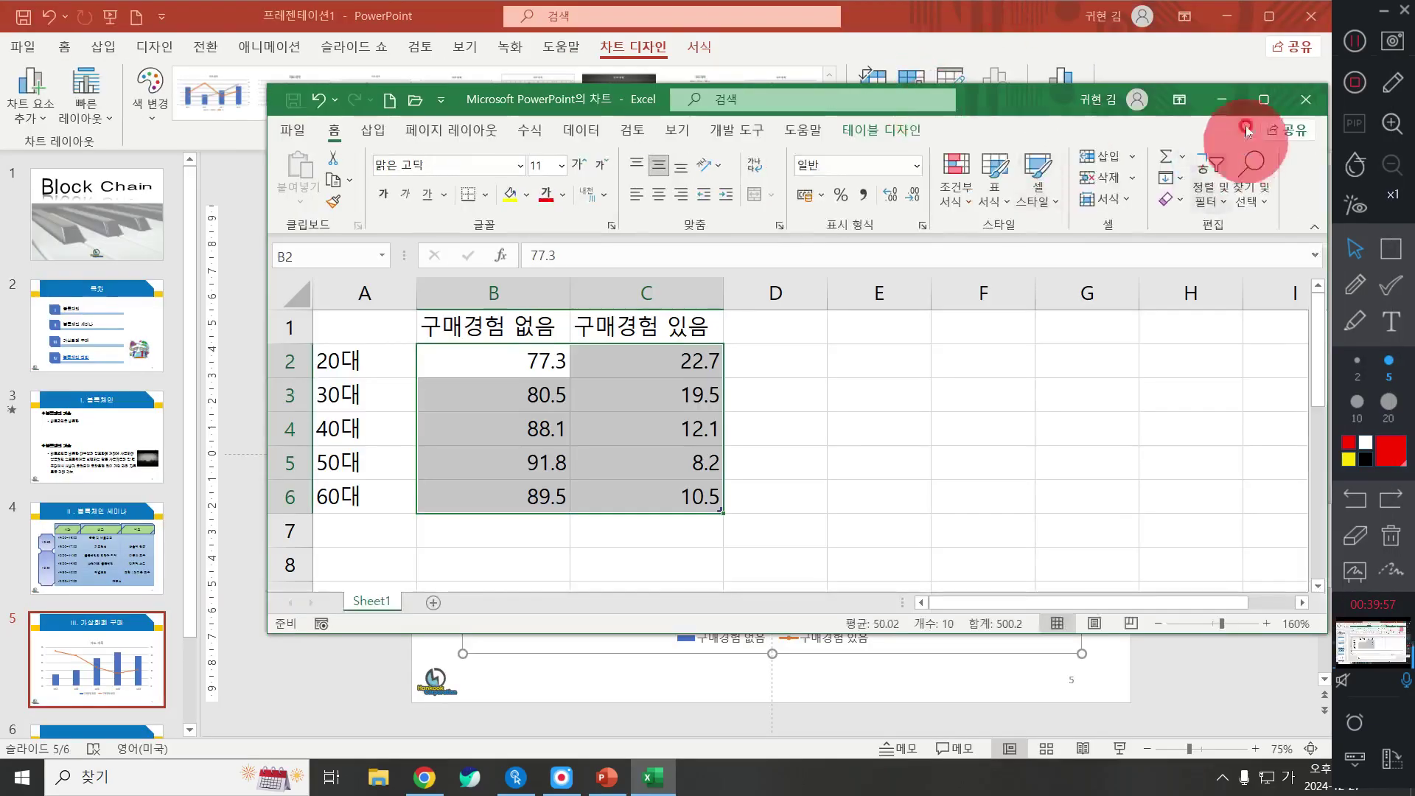
left_click(1306, 100)
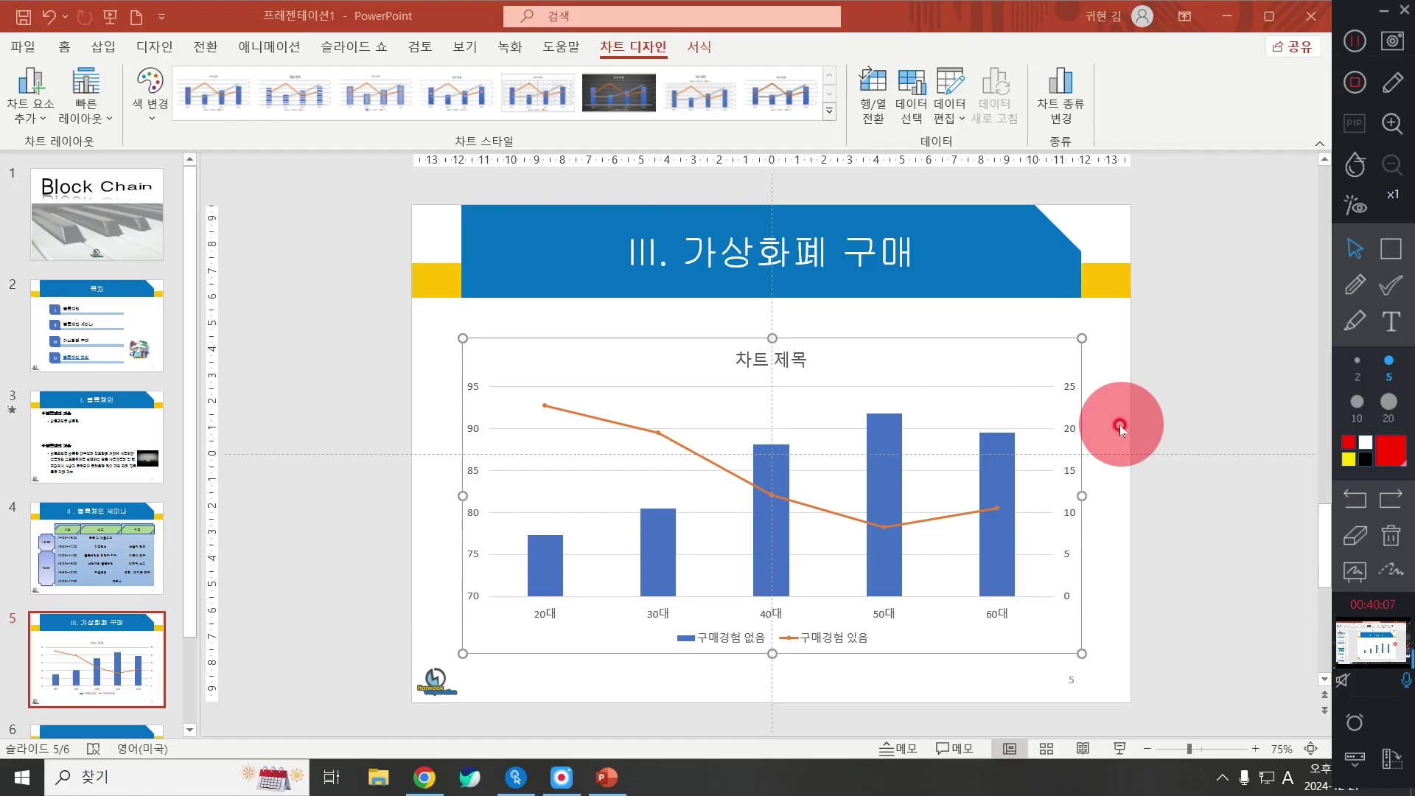
left_click(899, 363)
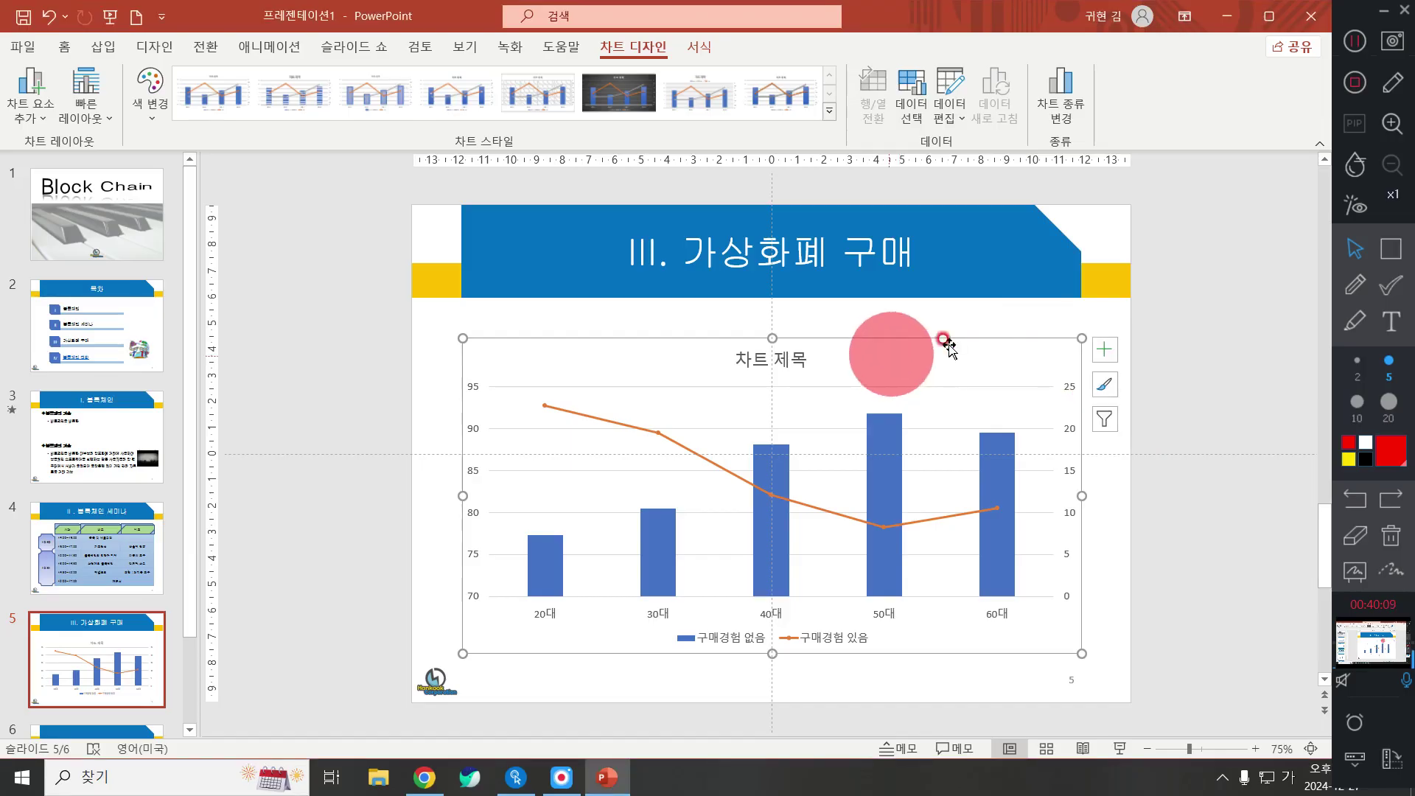